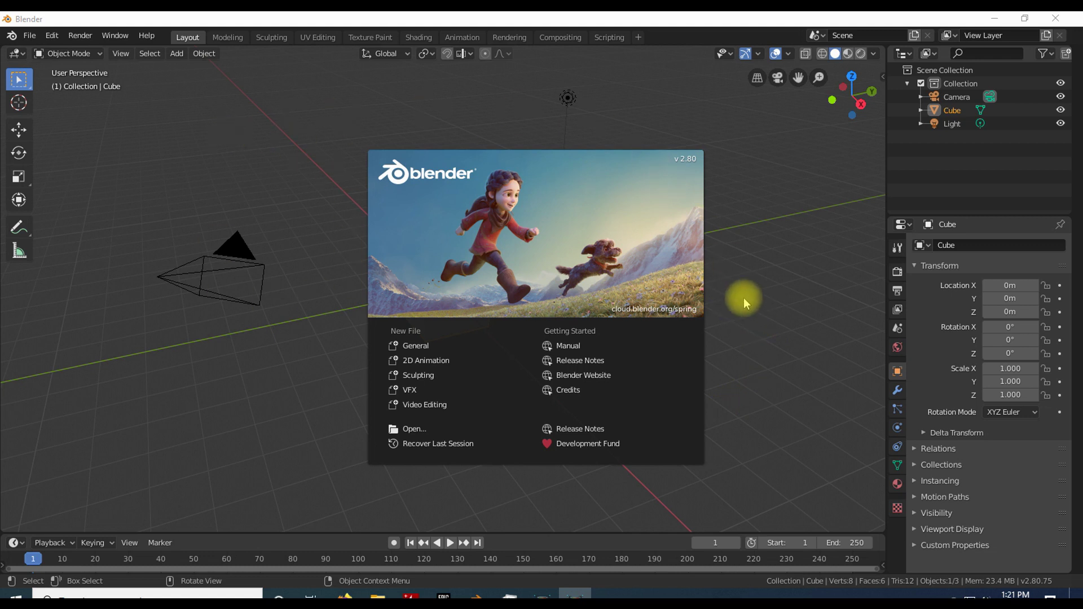
Start a new General file and display the scene's unit settings.
left_click(421, 347)
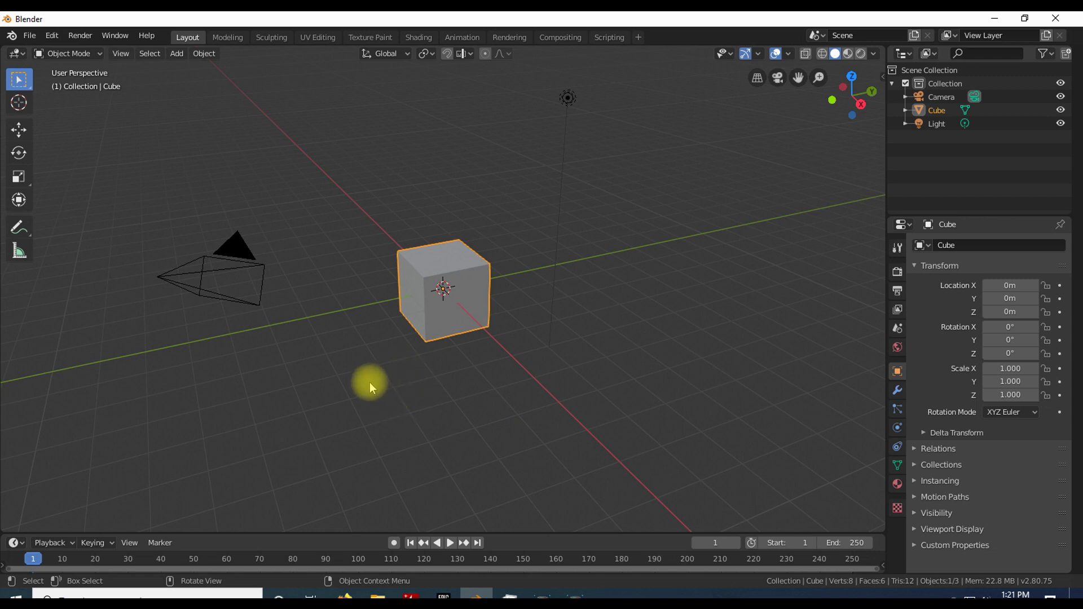
mouse_move(336, 363)
middle_mouse_down()
mouse_move(346, 370)
mouse_move(329, 377)
middle_mouse_up()
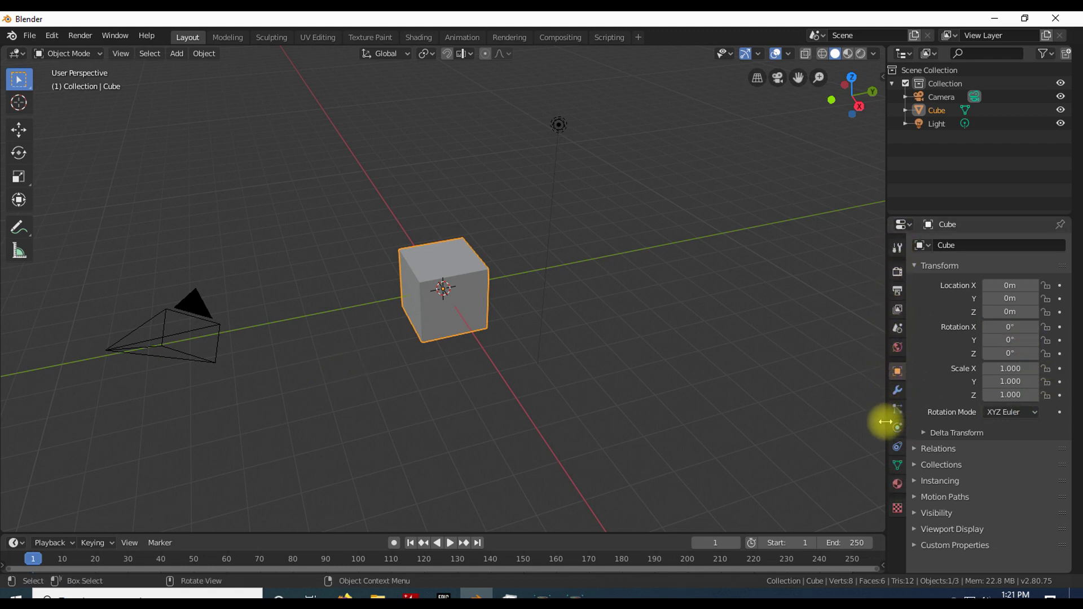
left_click(898, 330)
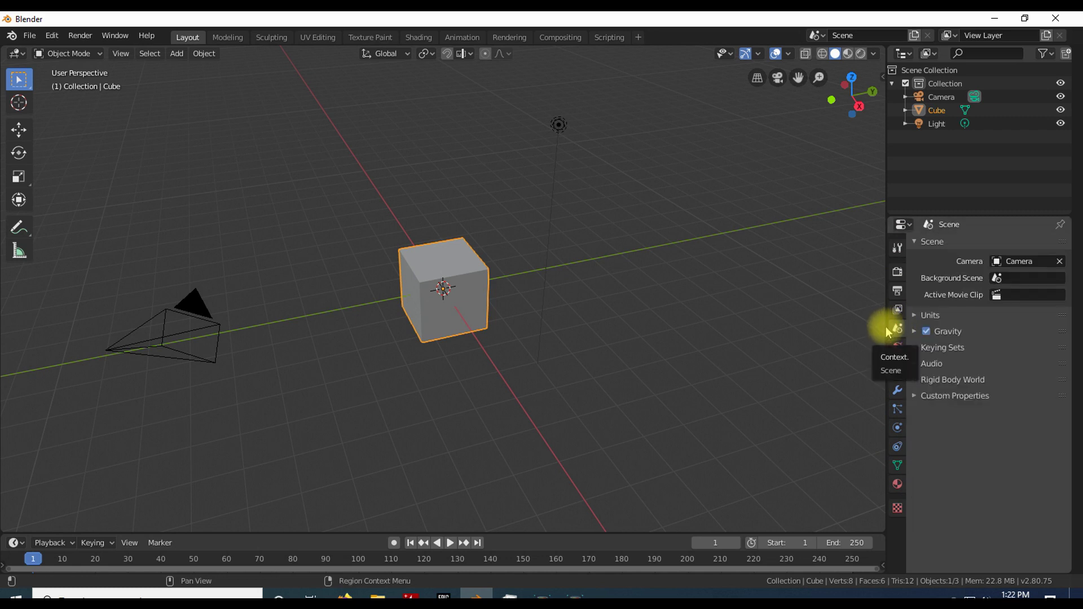
left_click(921, 316)
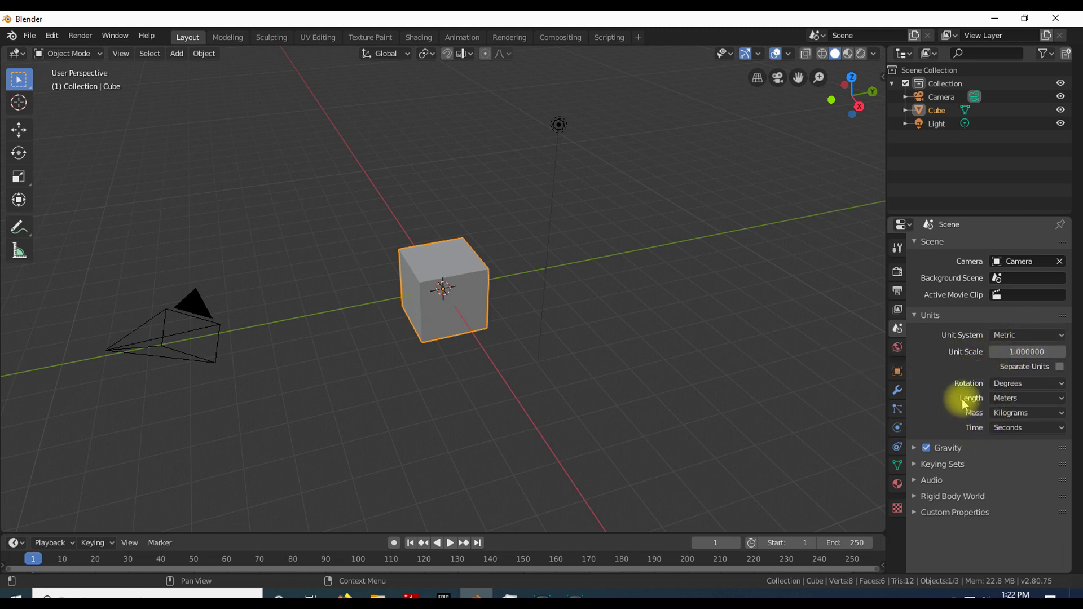
Enable separate units for the scene and set the unit scale to 0.01, keeping the length unit at Meters.
left_click(1013, 399)
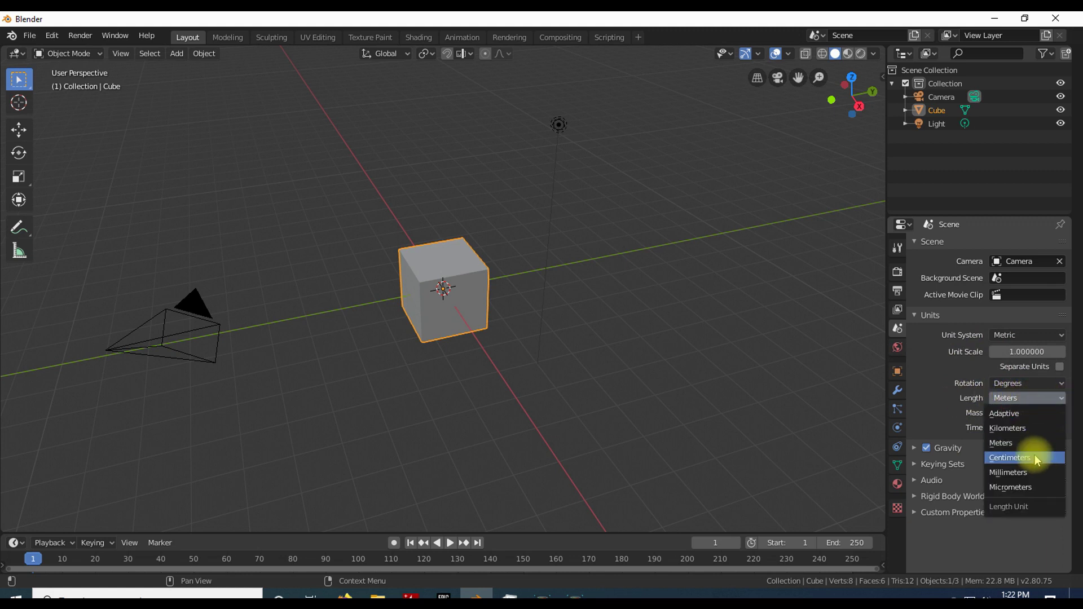
left_click(960, 367)
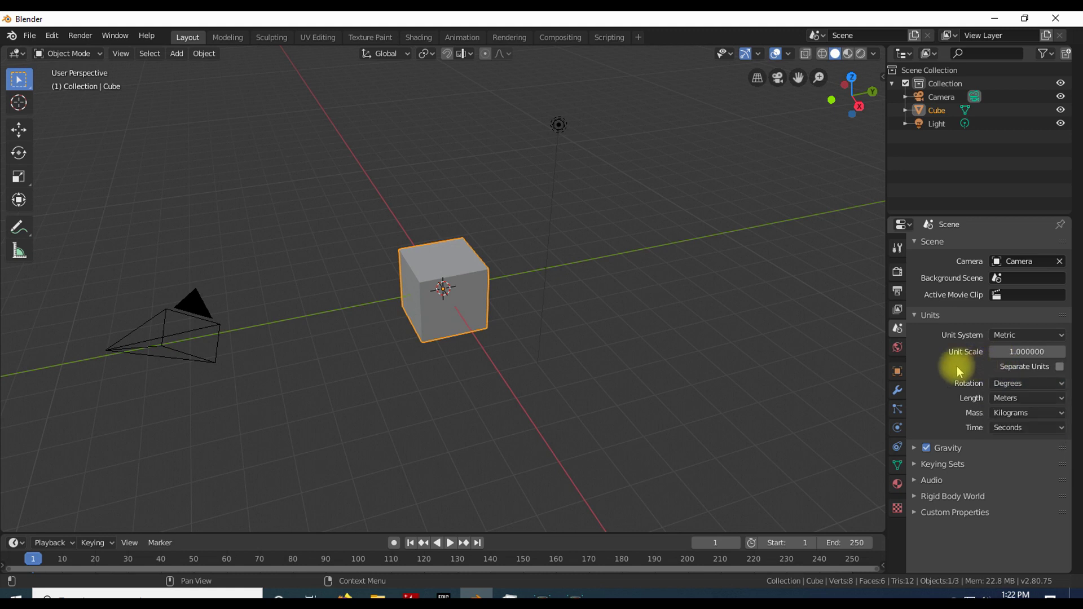
left_click(1039, 351)
type("1.0")
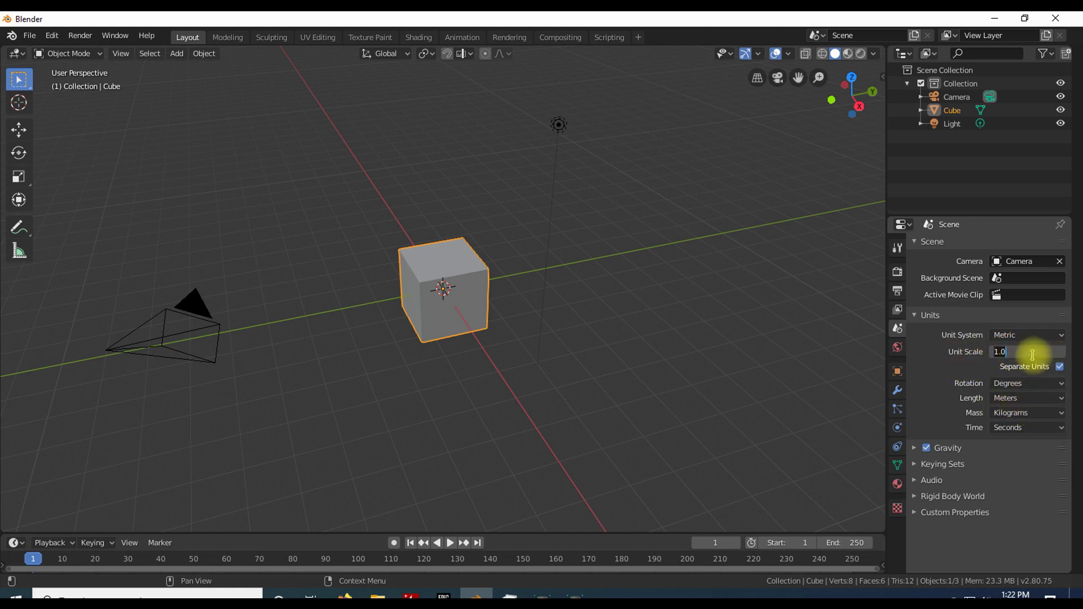
type("0.01")
key("Return")
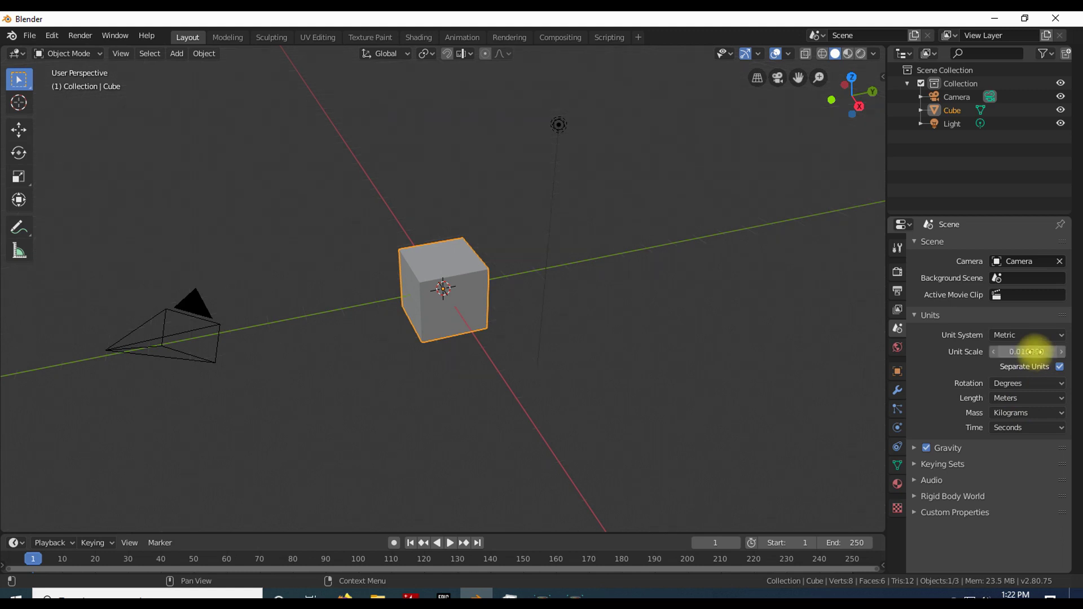
left_click(1043, 399)
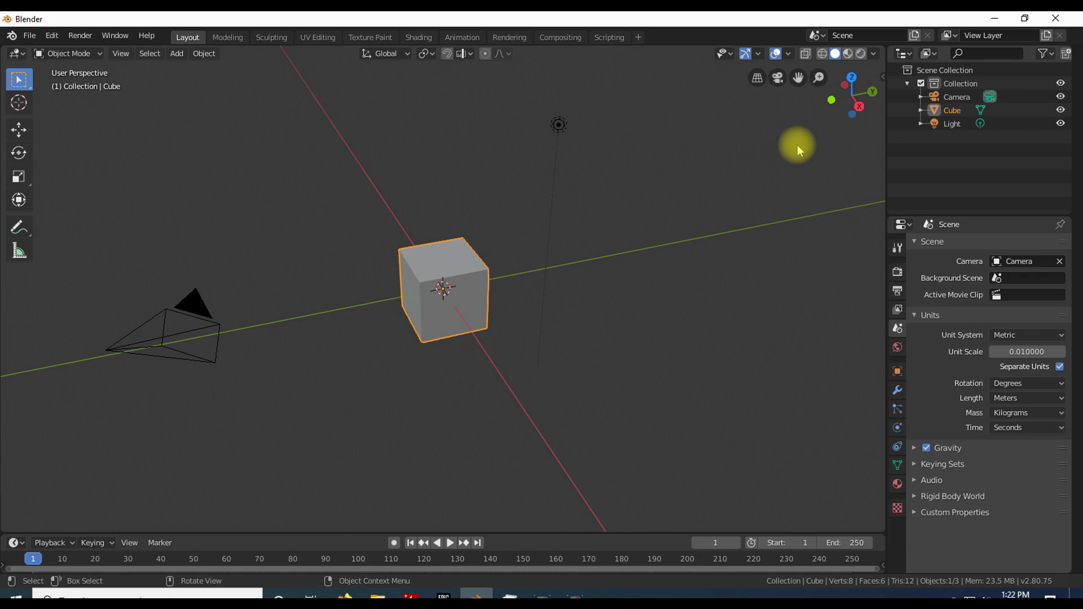
Set the viewport's clip end distance to 100 m.
key("n")
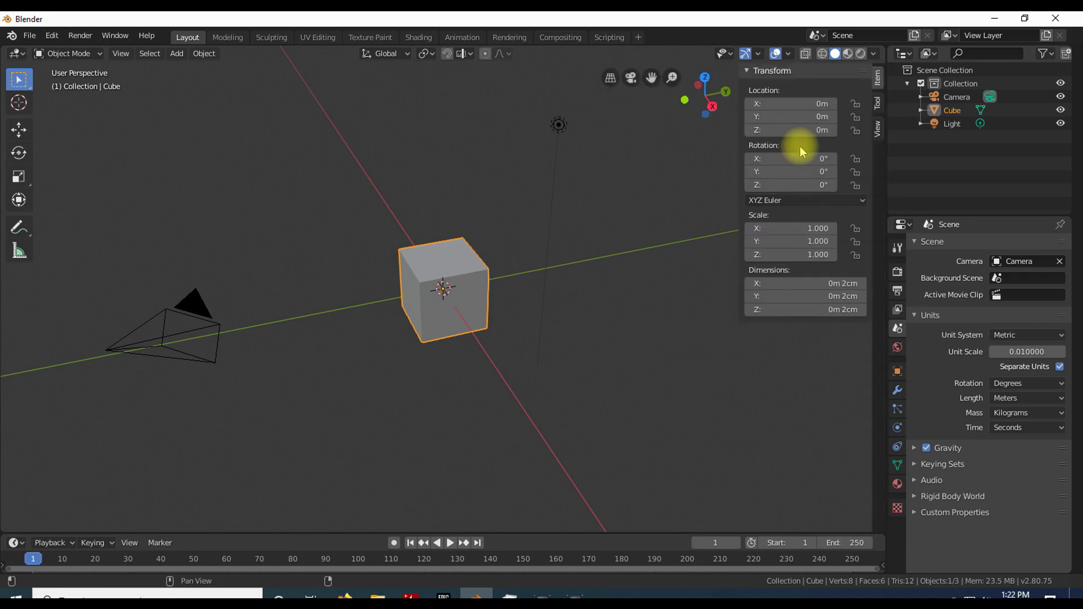
left_click(878, 128)
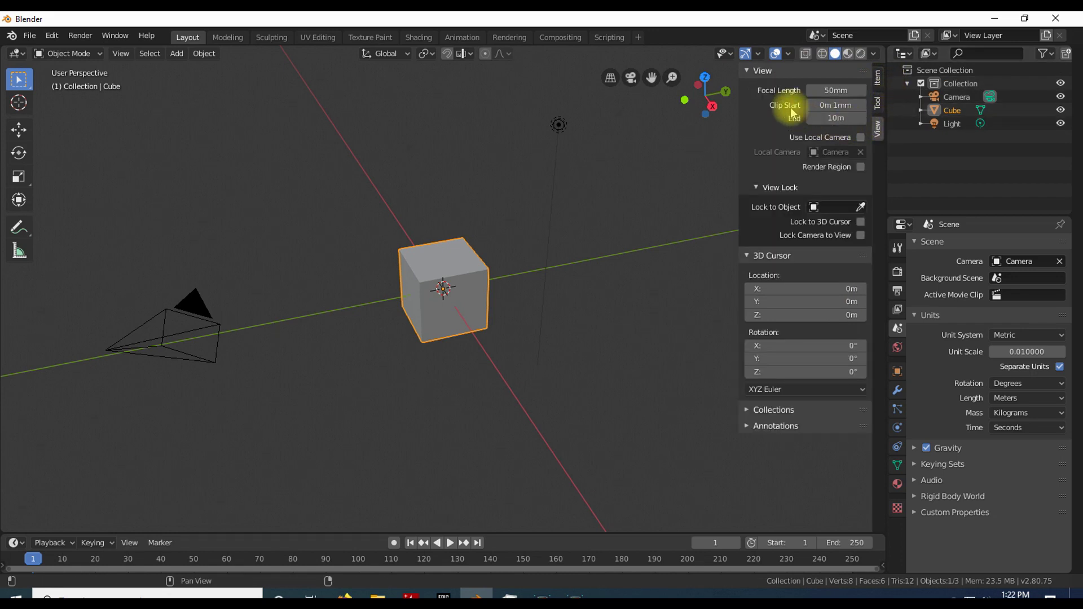
left_click(835, 119)
type("100")
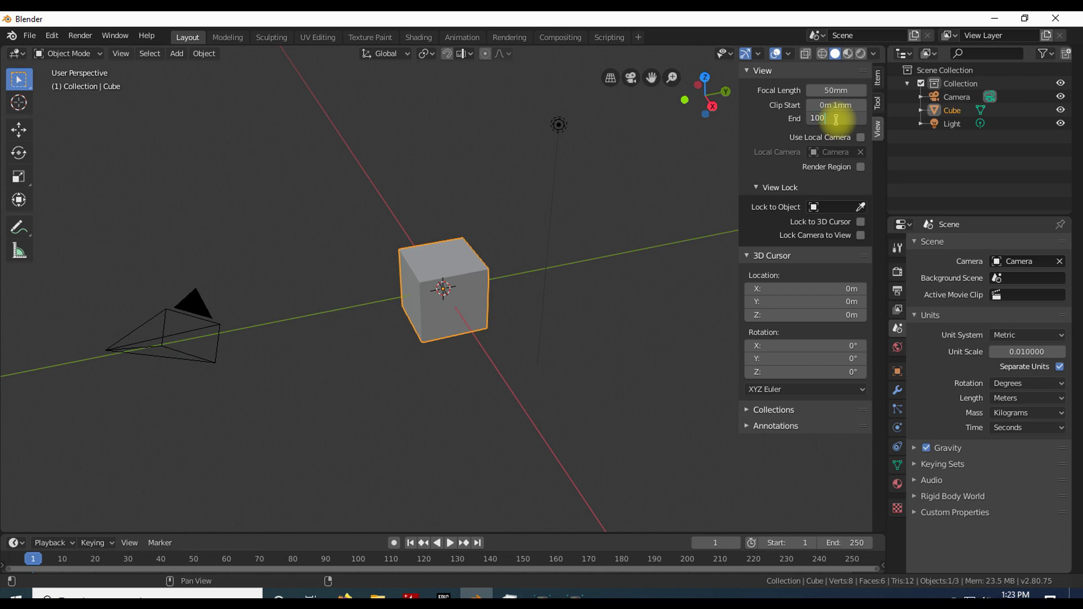
key("Return")
middle_click_drag(503, 341, 533, 316)
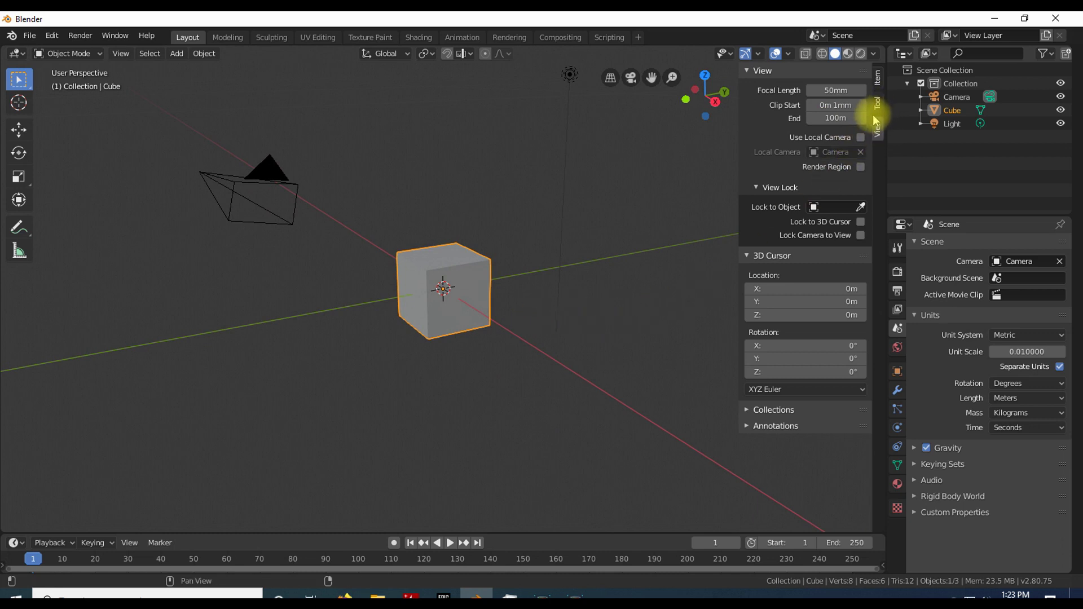
key("n")
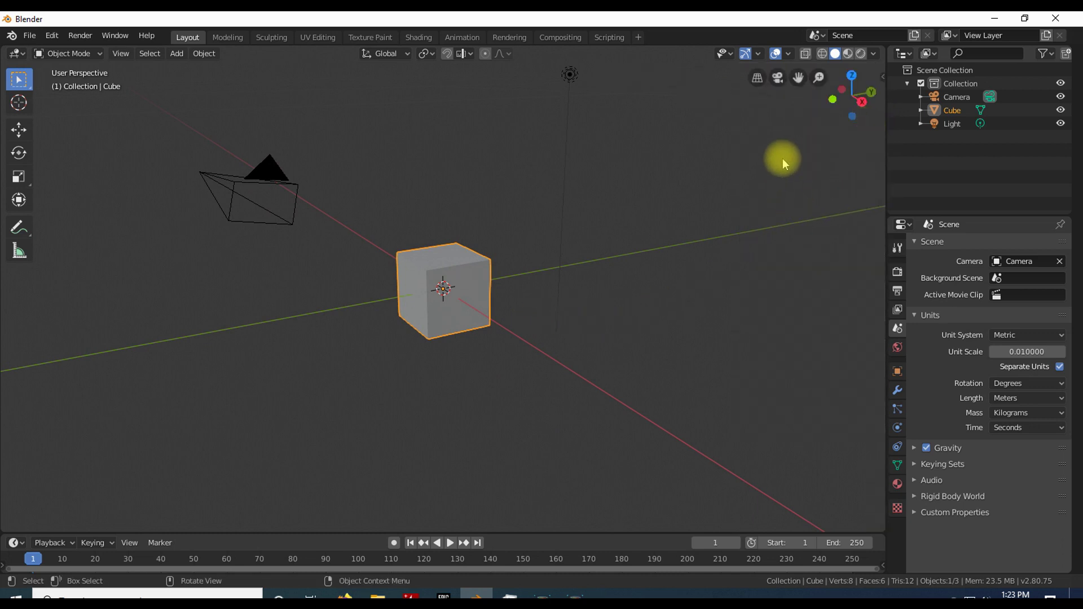
Set the viewport overlay's grid scale to 0.01.
left_click(790, 54)
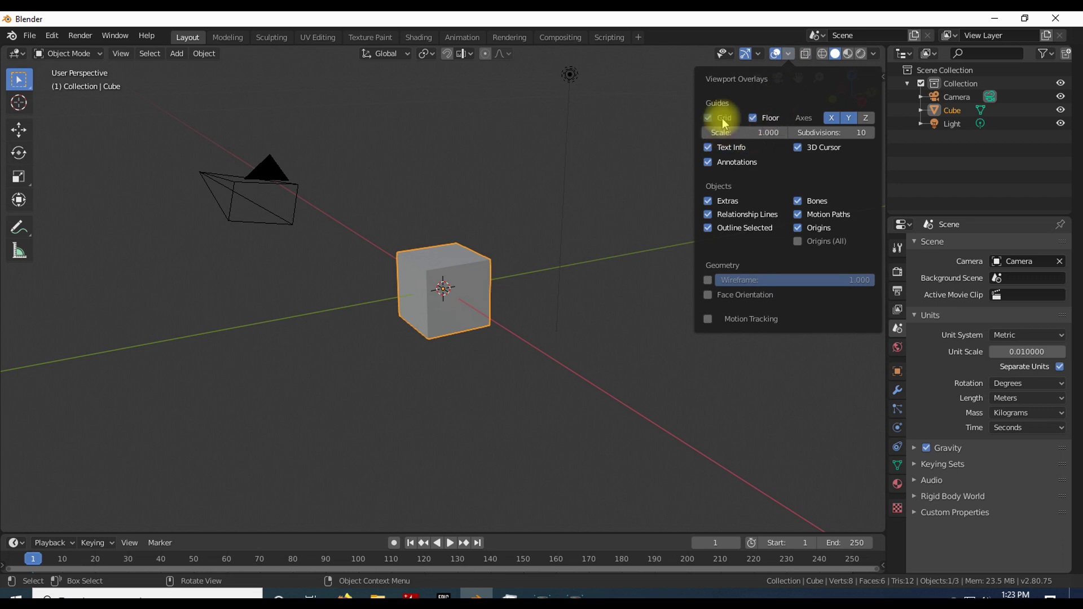
left_click(770, 134)
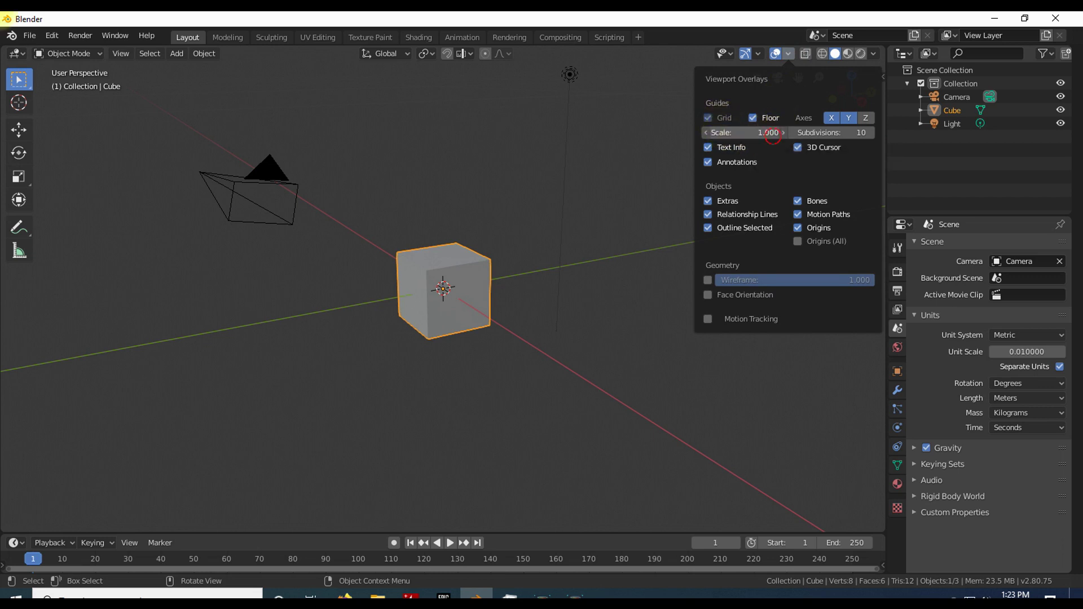
type("0.01")
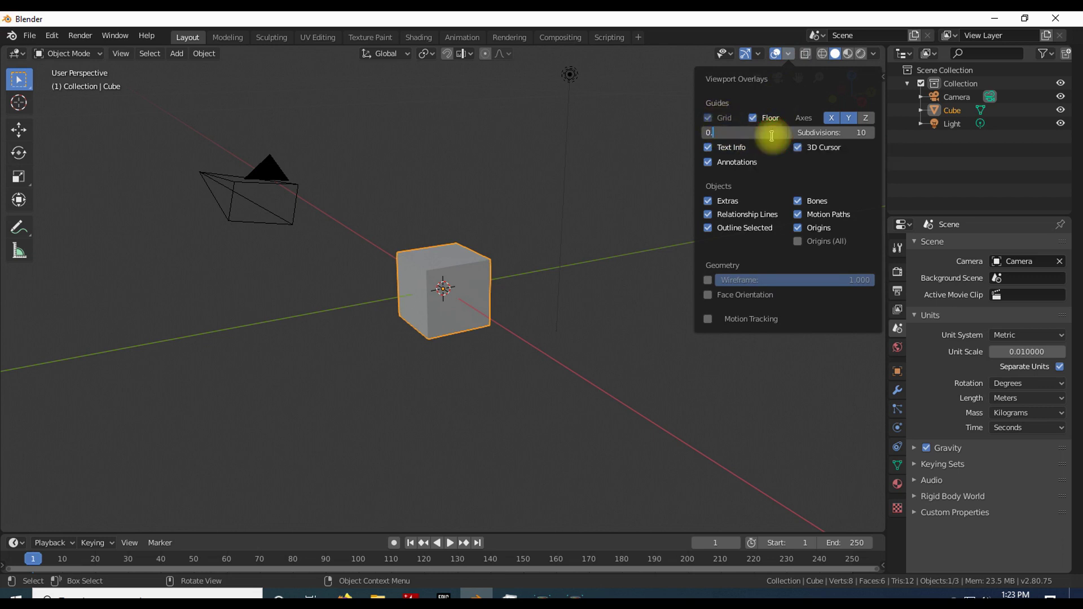
key("Return")
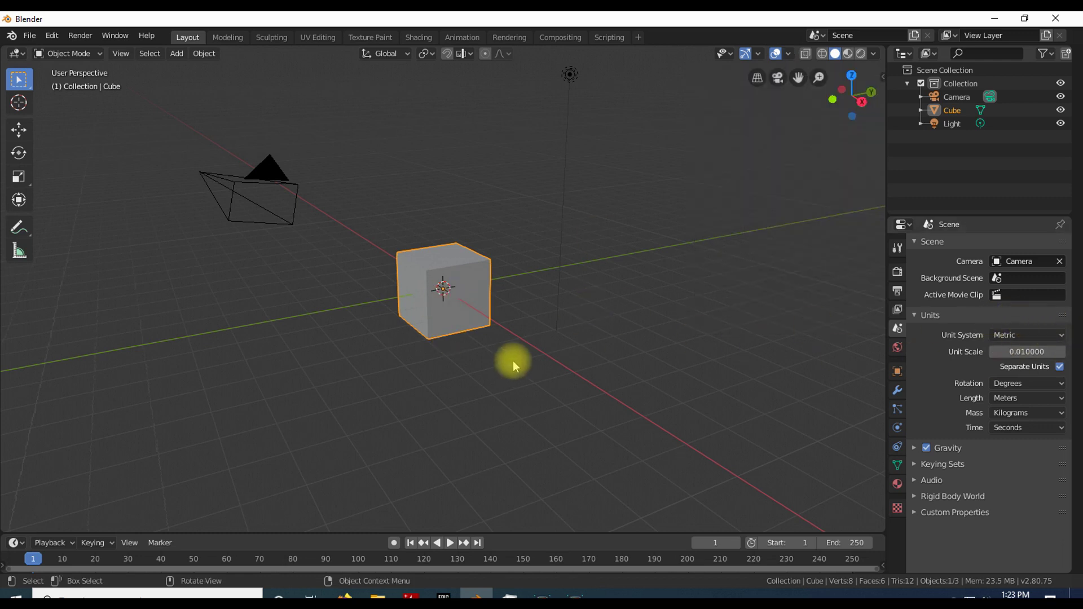
Delete the default cube from the scene.
mouse_move(381, 356)
middle_mouse_down()
mouse_move(418, 370)
mouse_move(375, 377)
middle_mouse_up()
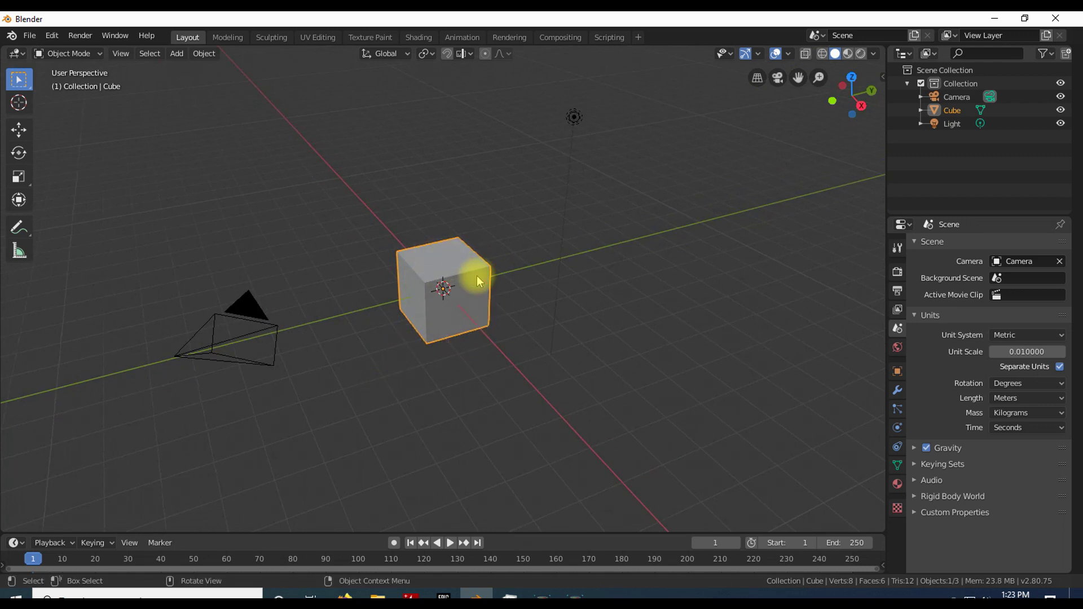
key("Delete")
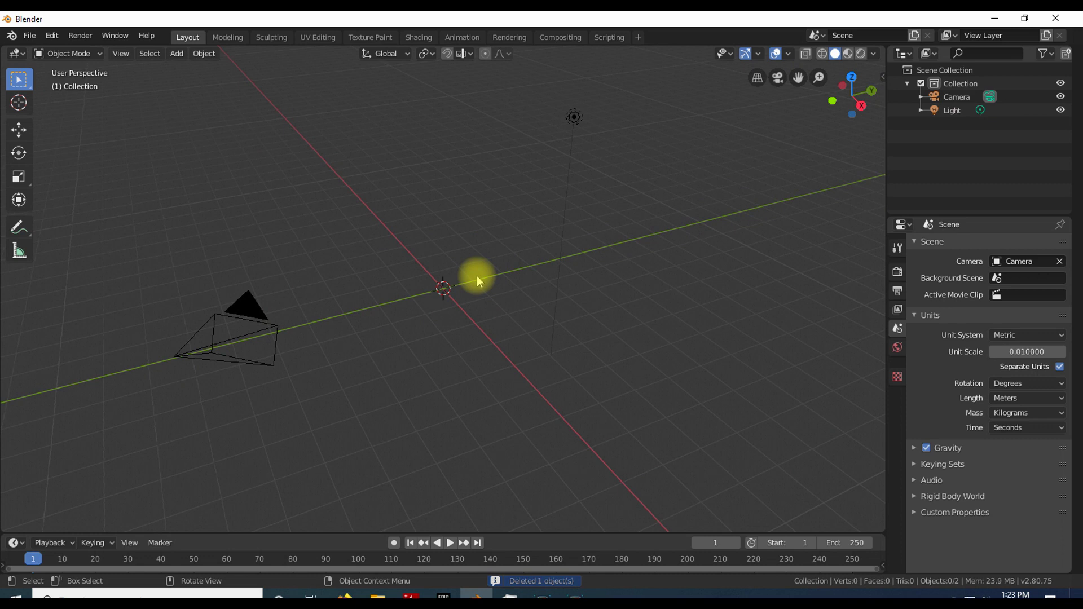
key("shift+a")
mouse_move(476, 275)
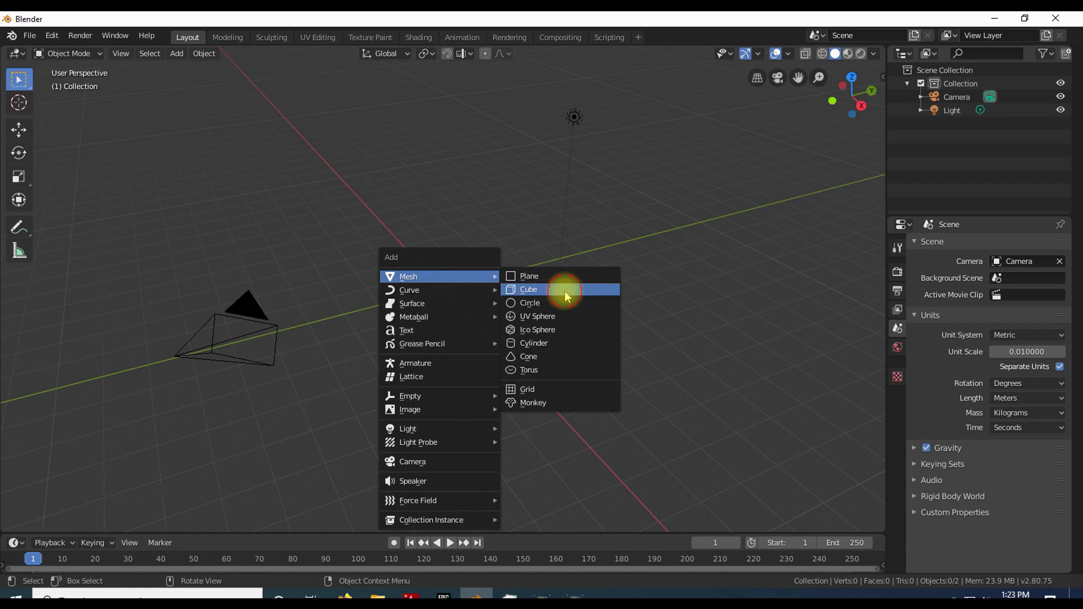
left_click(564, 291)
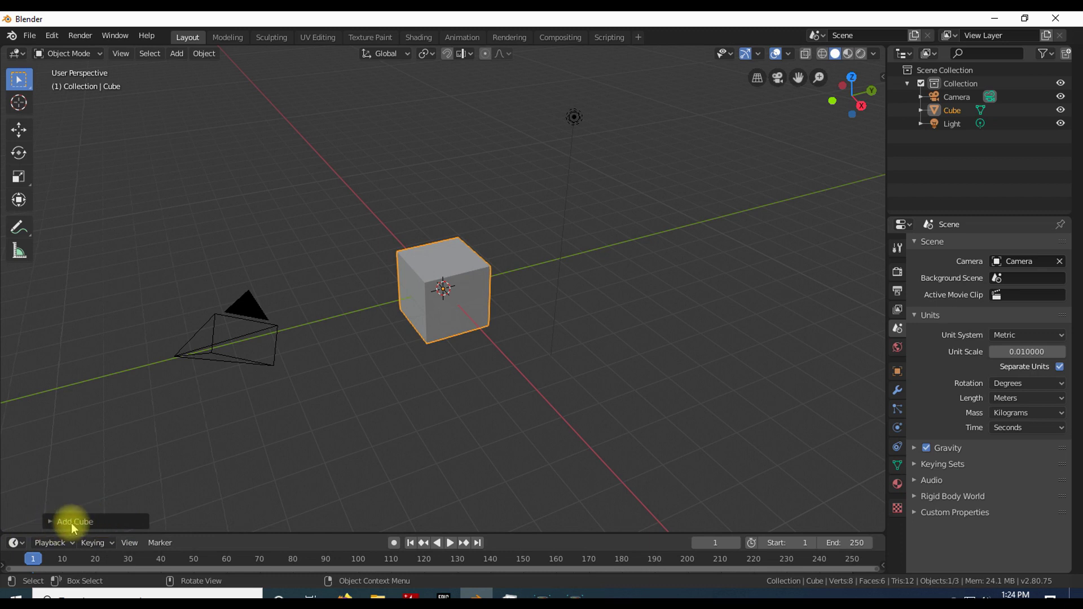
left_click(52, 522)
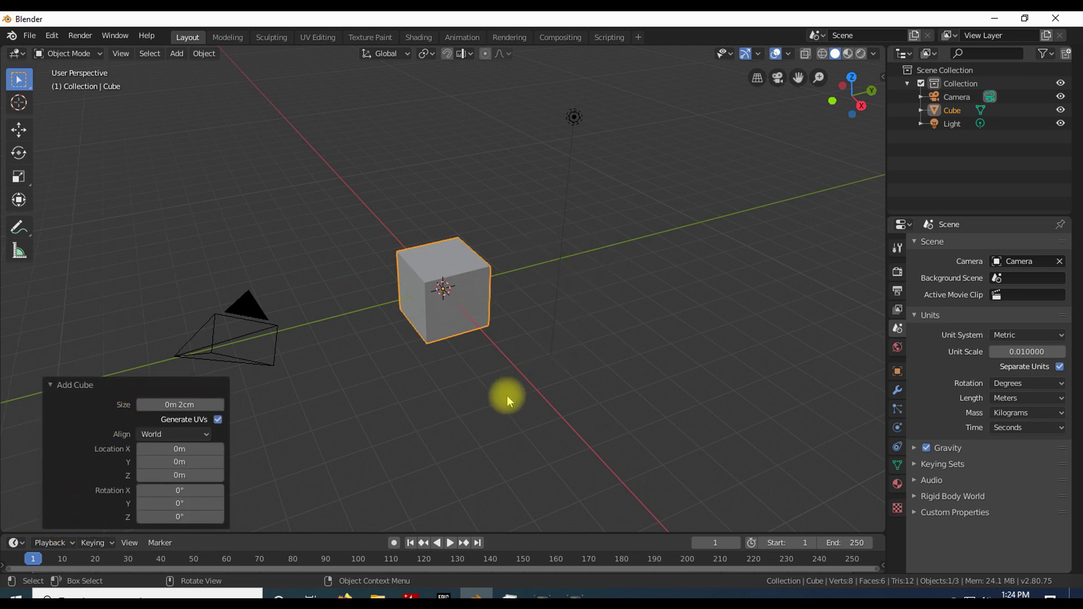
left_click(607, 340)
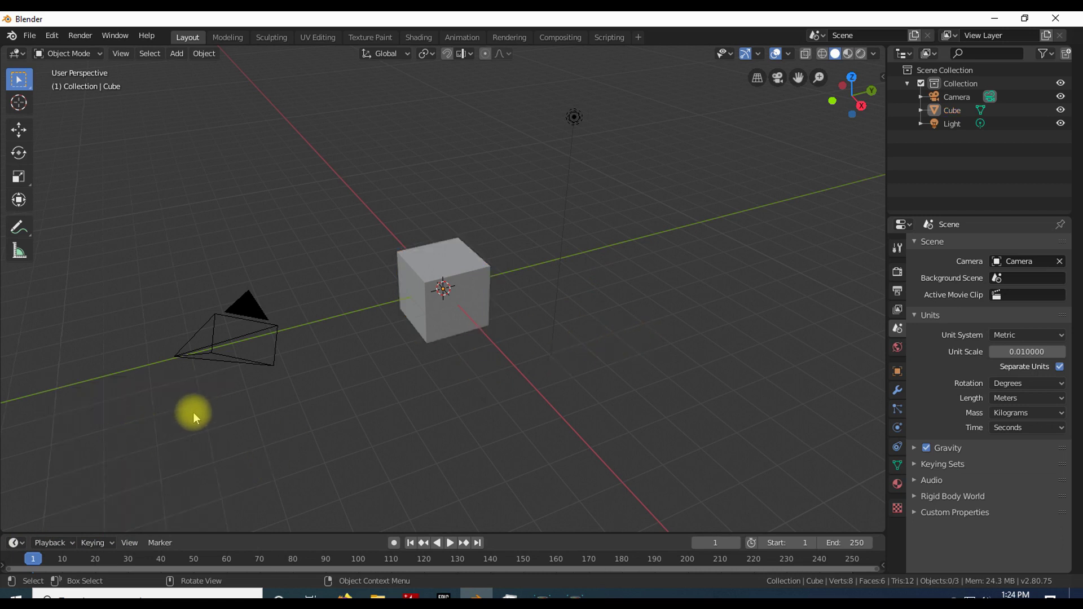
key("ctrl+z")
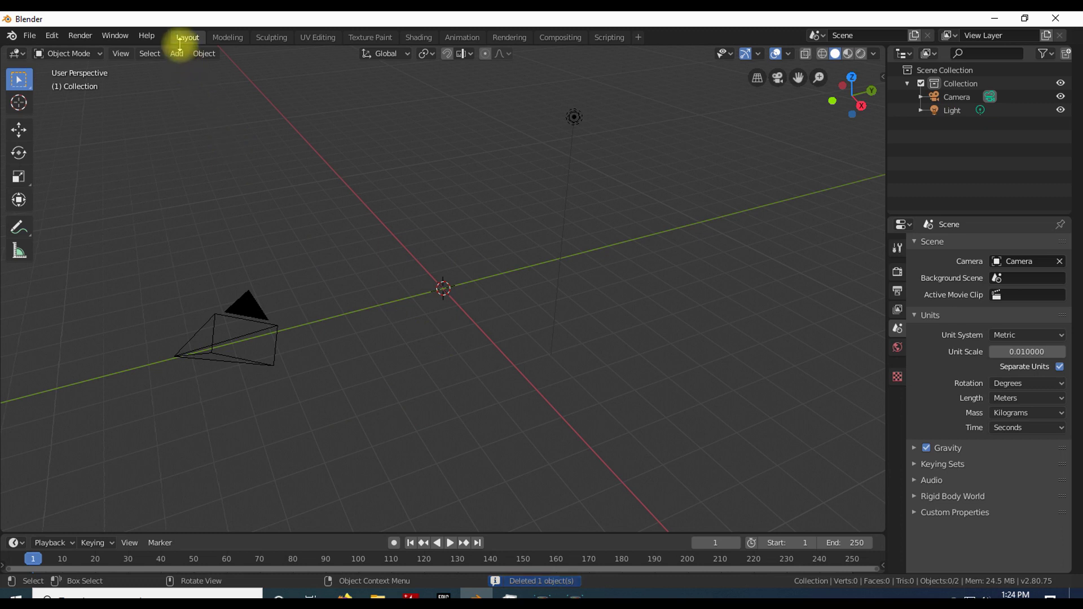
Add a mesh cube at the world origin and set its size to 1 m.
left_click(198, 53)
mouse_move(178, 53)
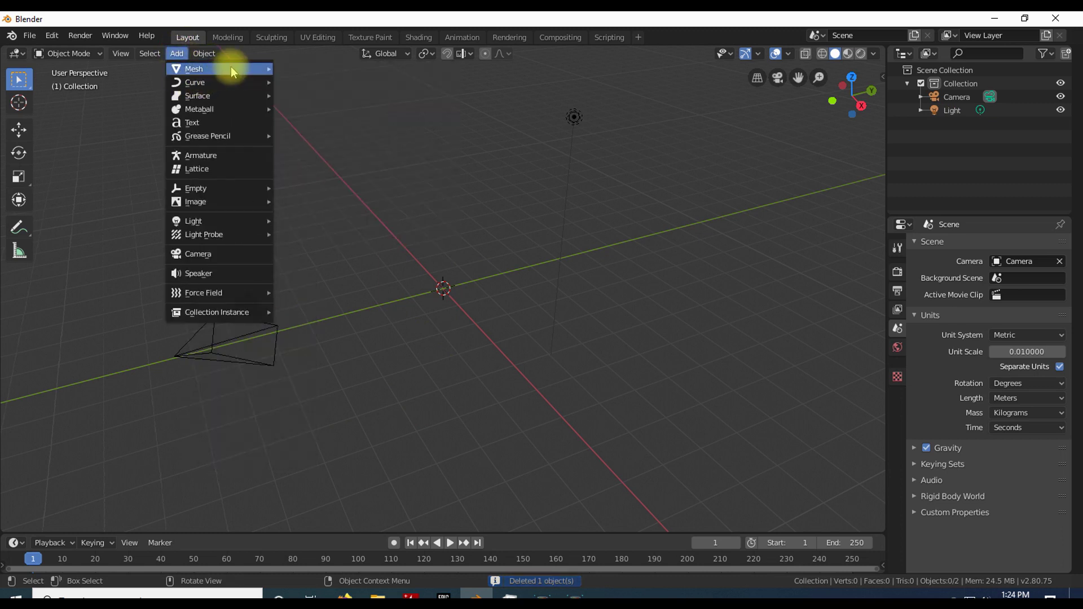
mouse_move(233, 68)
left_click(341, 82)
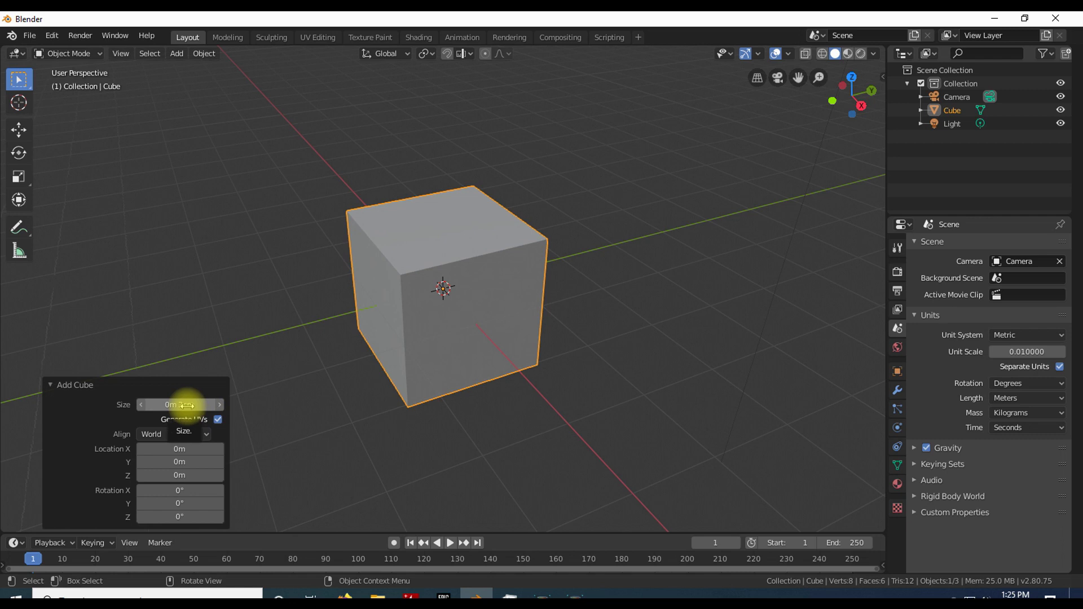
left_click(187, 406)
type("1")
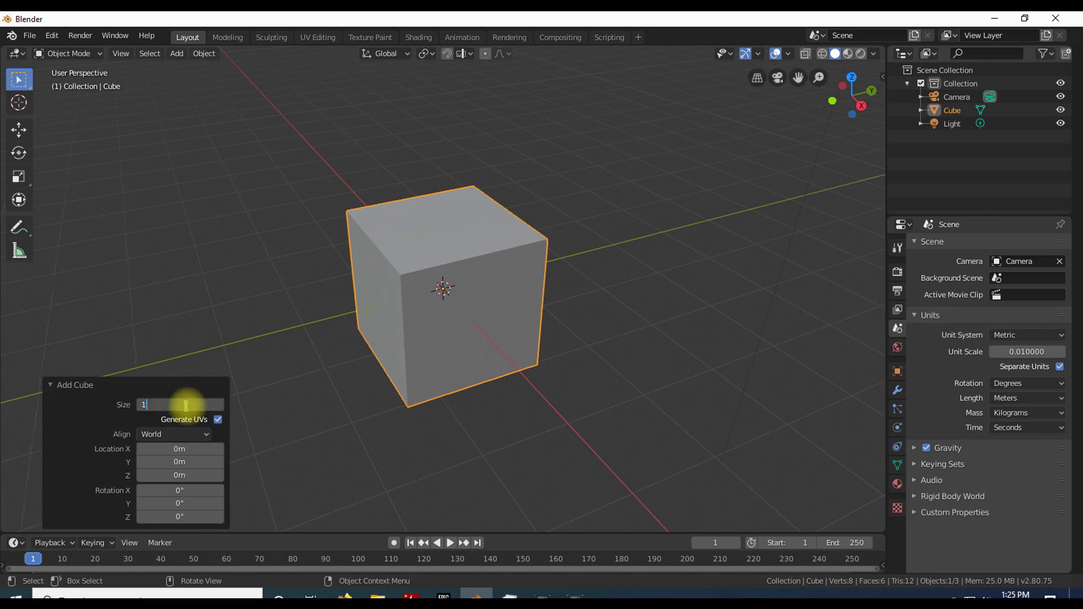
type("m")
key("Return")
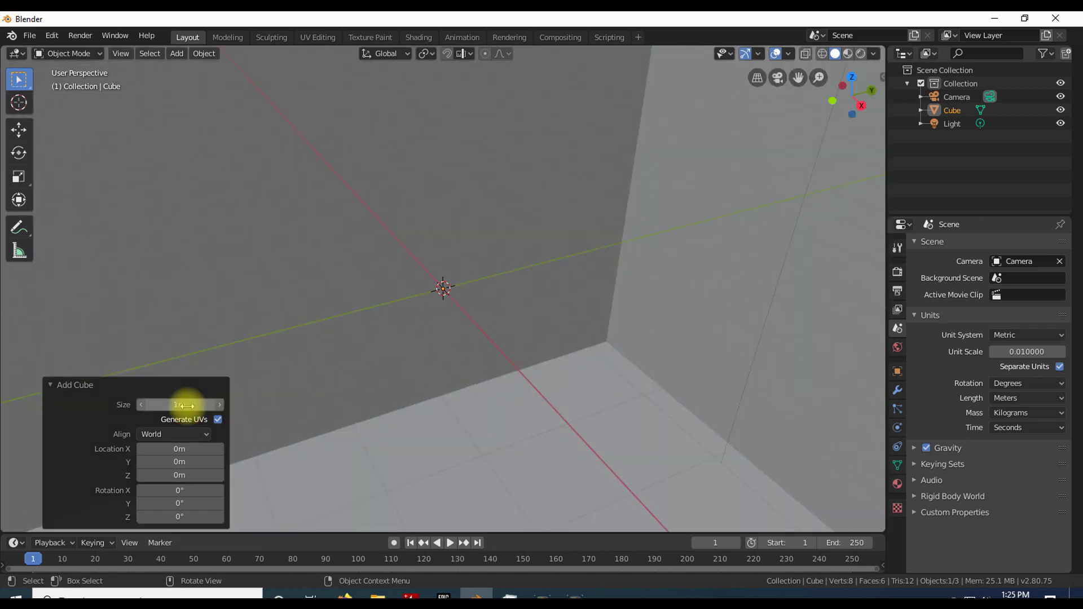
scroll(323, 331, "down", 5)
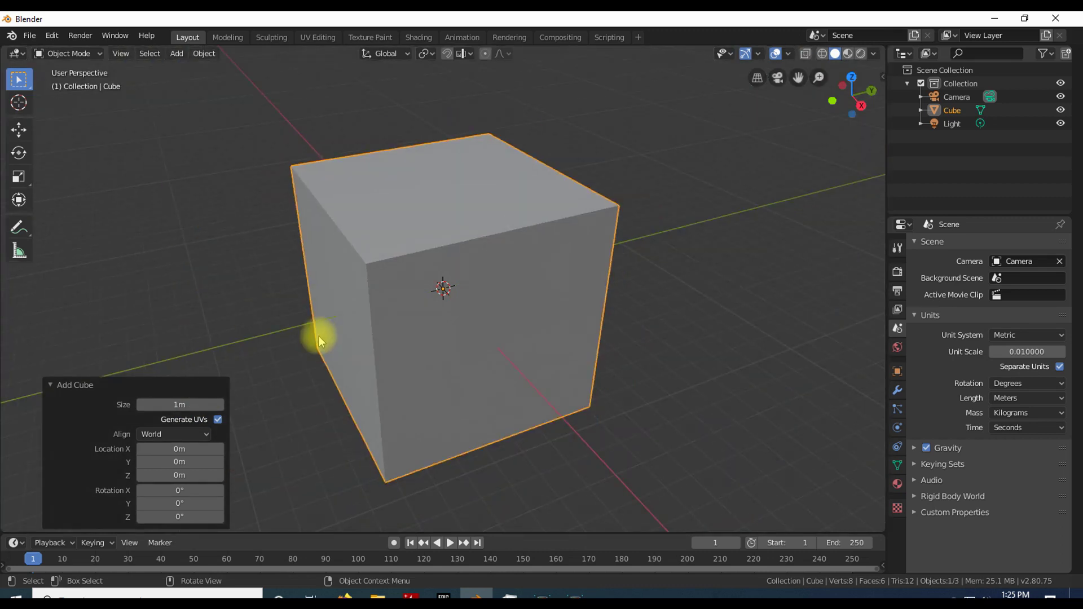
Re-enter the new cube's size in centimetres as 100 cm.
left_click(188, 406)
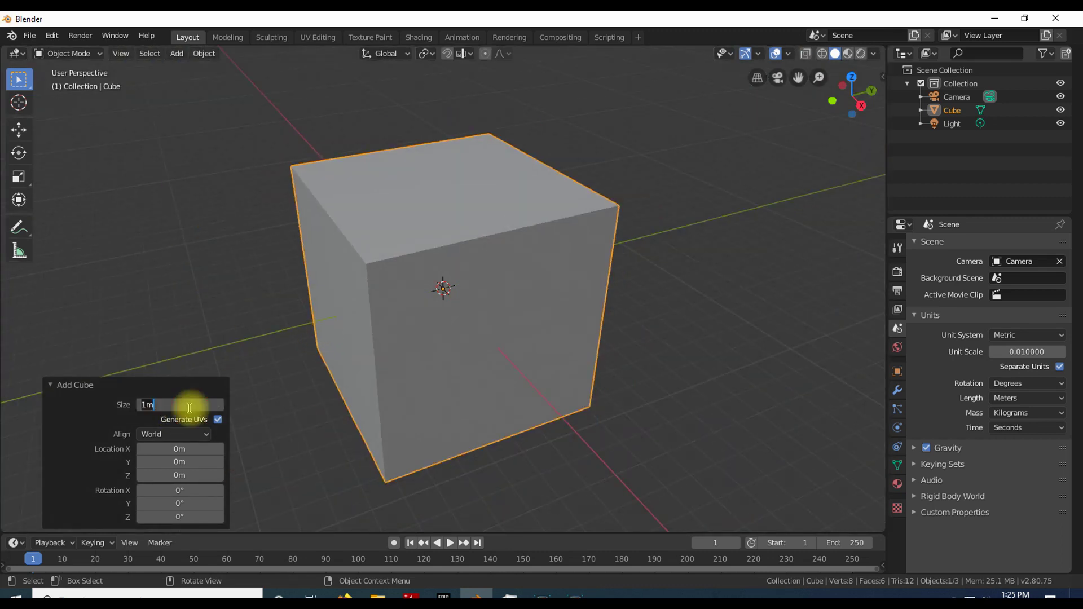
type("100c")
key("Return")
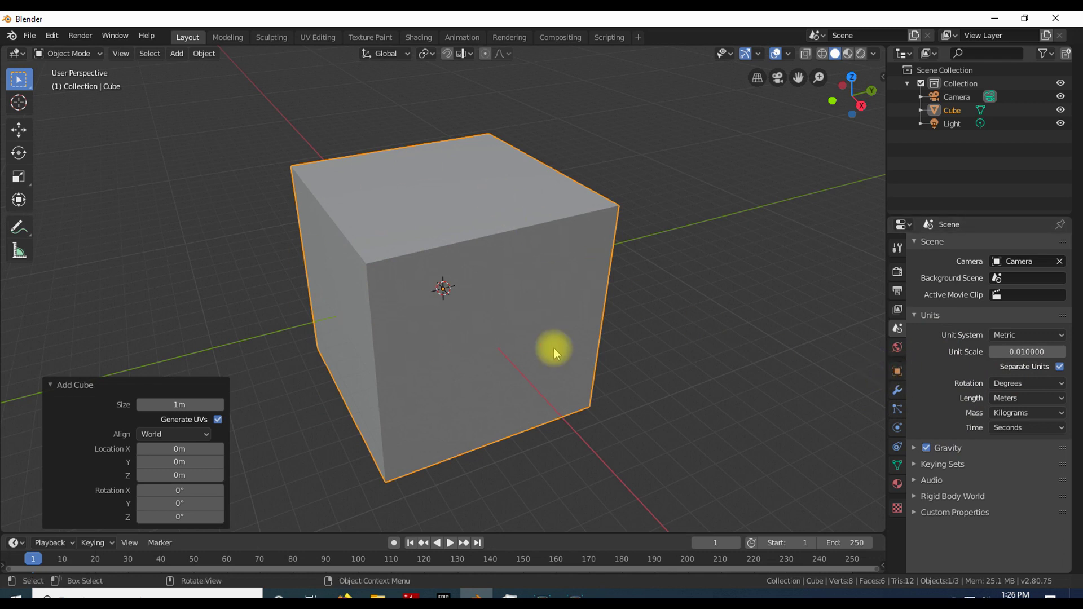
Set the cube's X scale to 3 in its object transform.
left_click(898, 372)
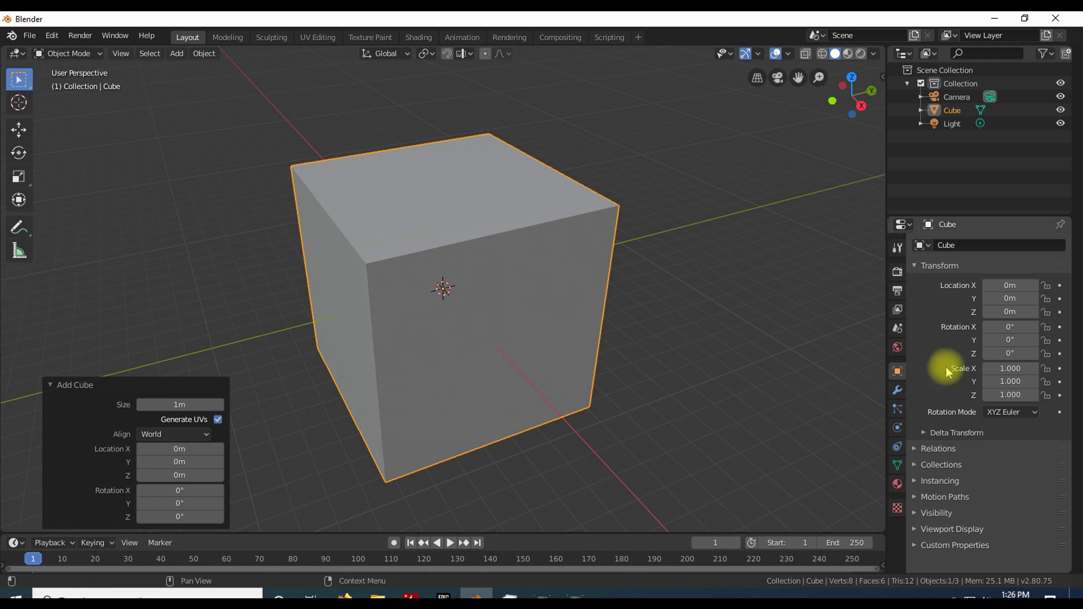
left_click(1008, 370)
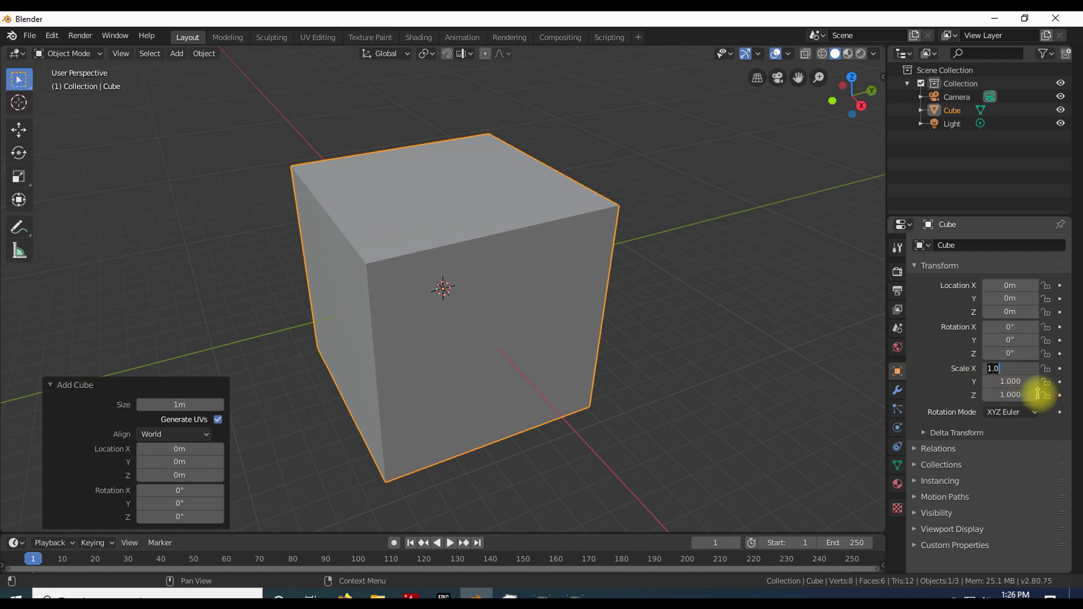
type("3")
key("Return")
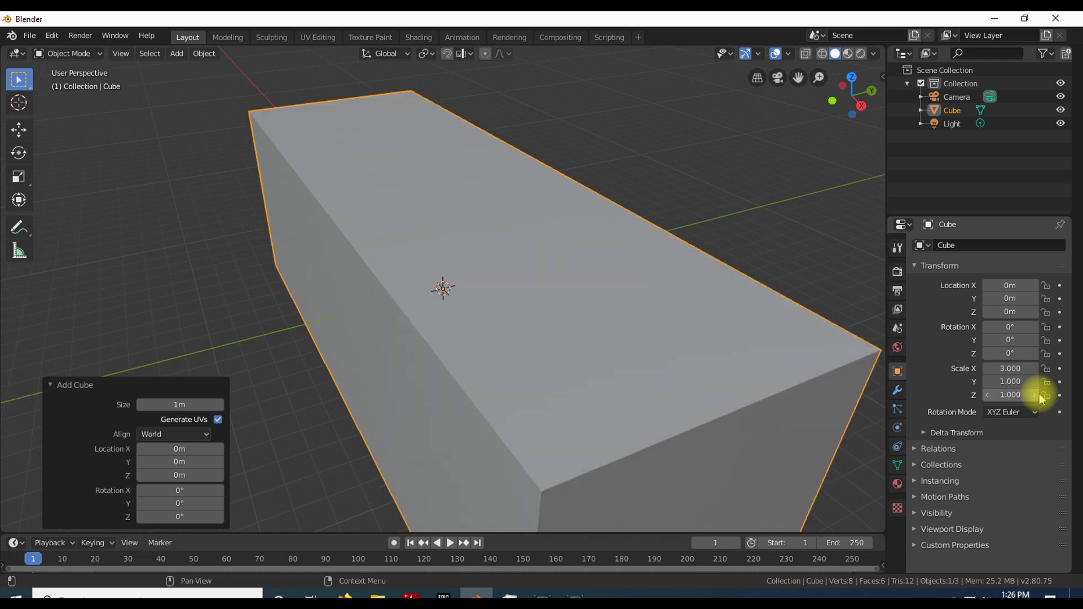
Set the cube's X scale to 5 in its object transform.
scroll(726, 316, "down", 3)
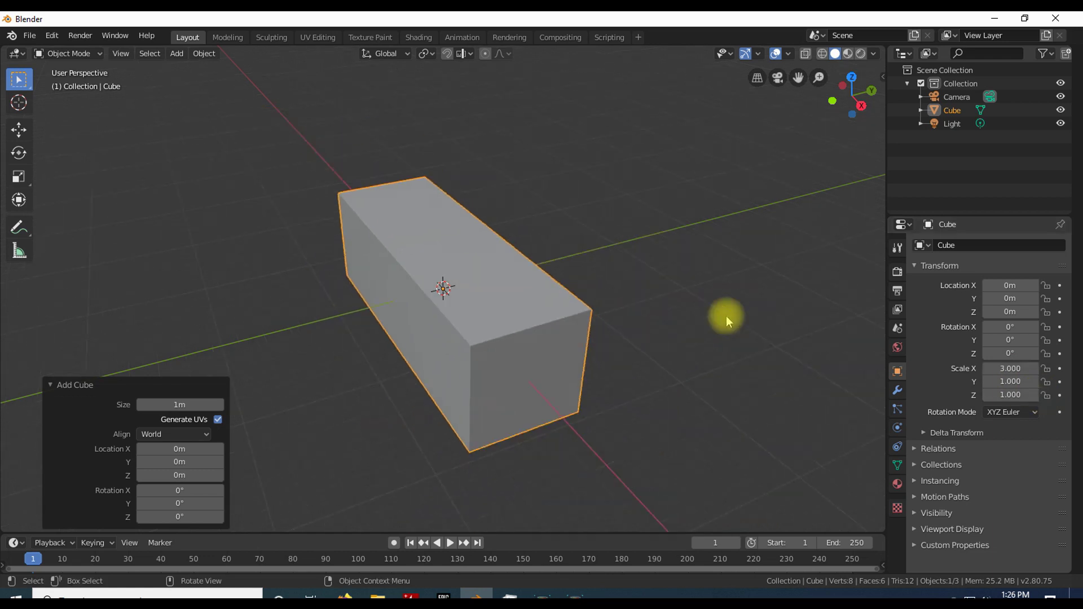
left_click(1018, 371)
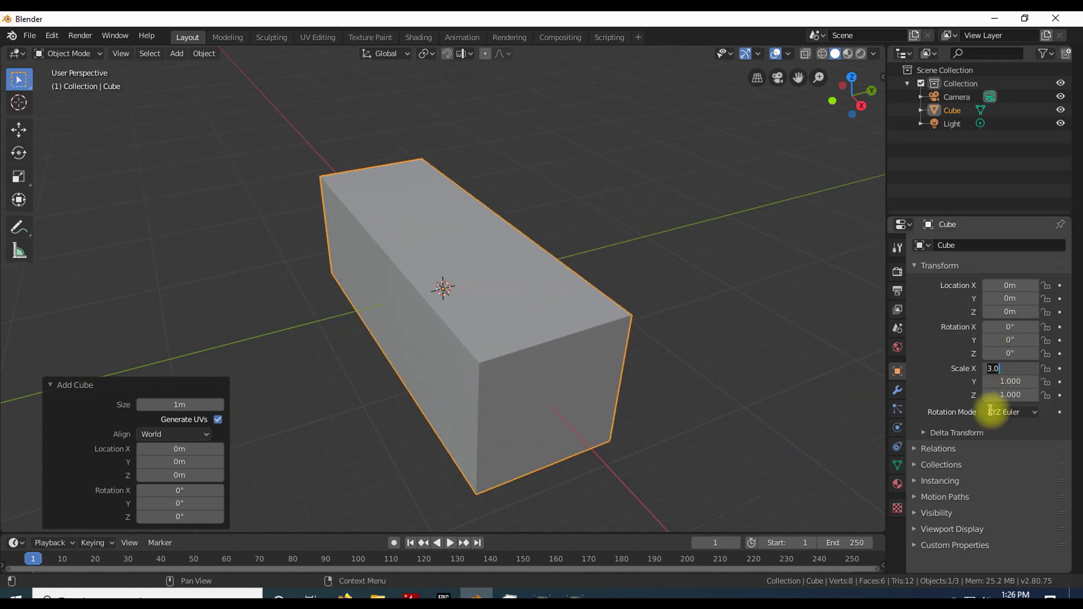
type("5")
key("Return")
scroll(790, 381, "down", 1)
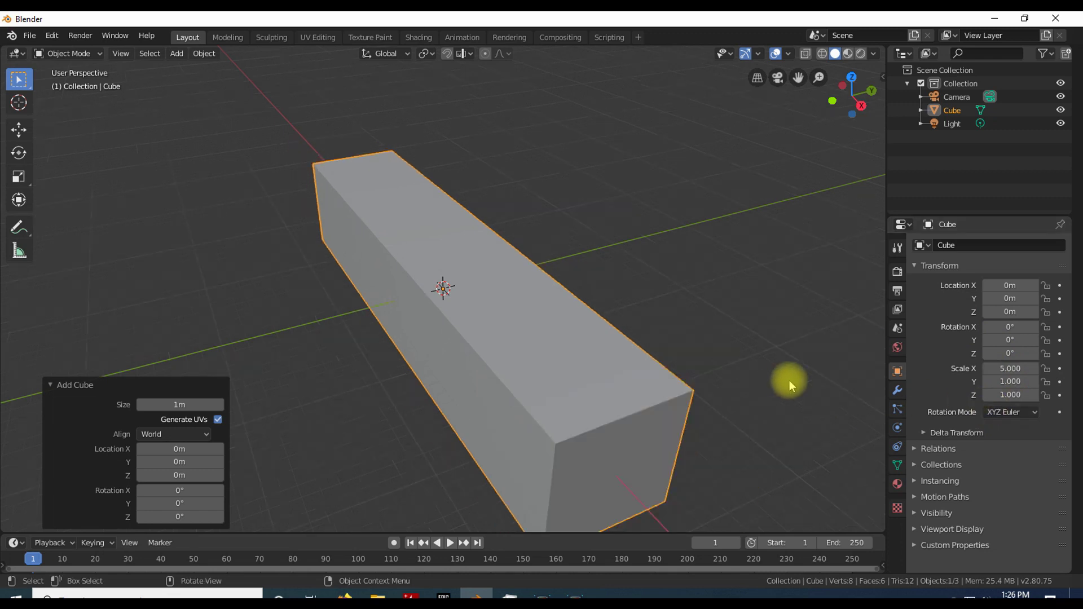
Set the cube's Y scale to 3 and its Z scale to 1.5.
left_click(1013, 382)
type("3")
key("Return")
left_click(1006, 389)
type("1.5")
key("Return")
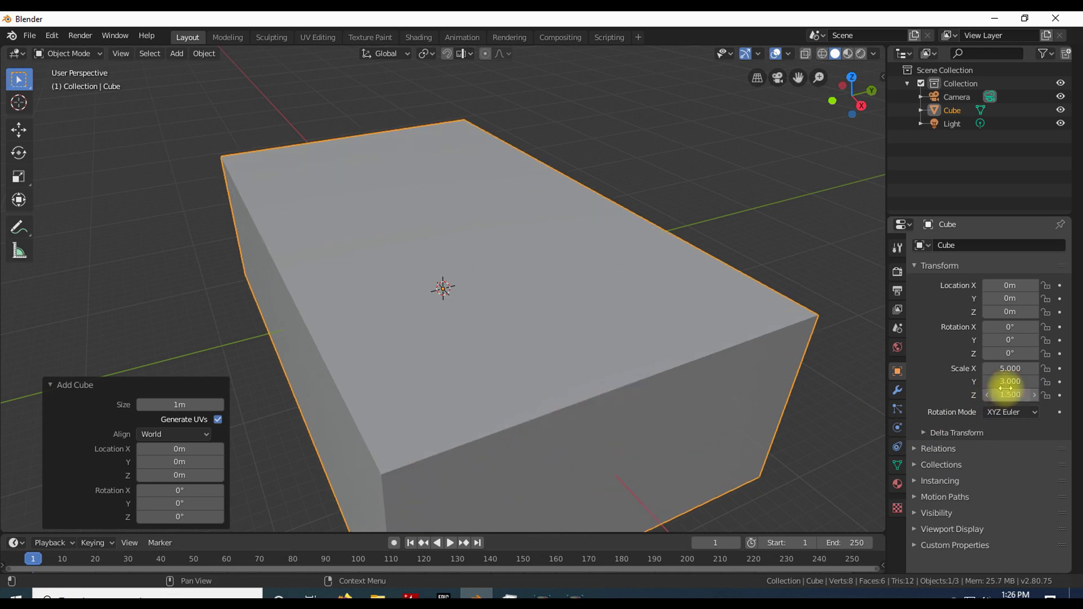
middle_click_drag(694, 440, 575, 353)
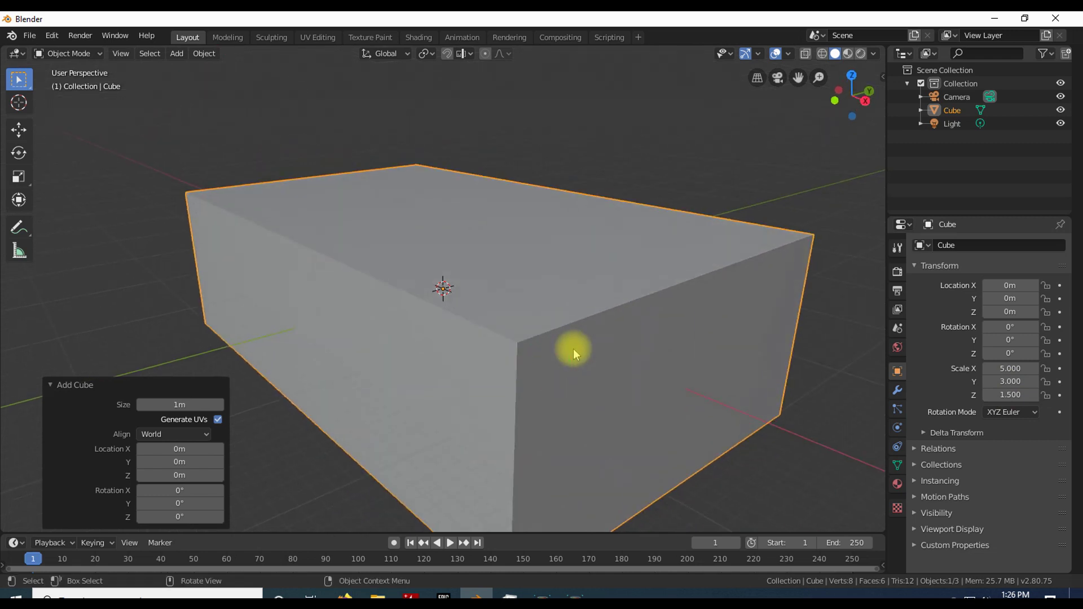
scroll(573, 349, "down", 3)
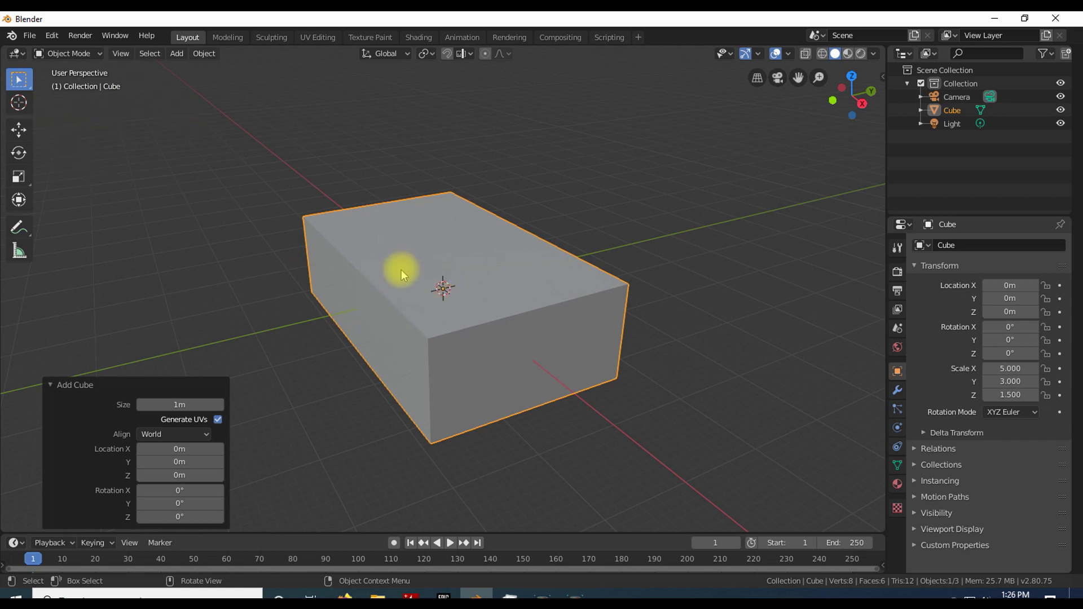
Enter Edit Mode on the scaled cube and set the transform orientation to Local.
left_click(78, 55)
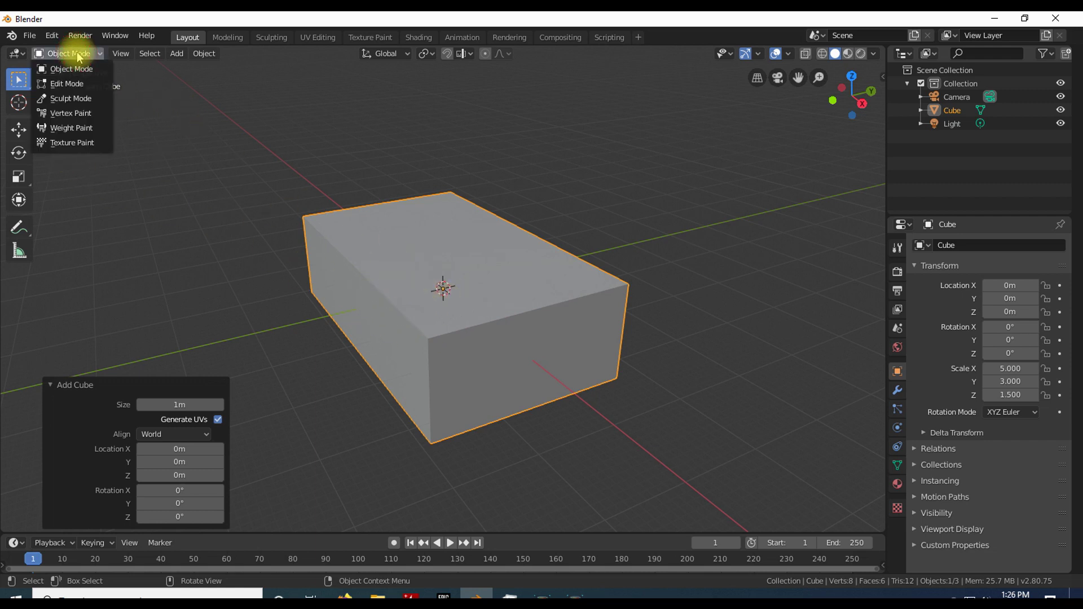
left_click(86, 51)
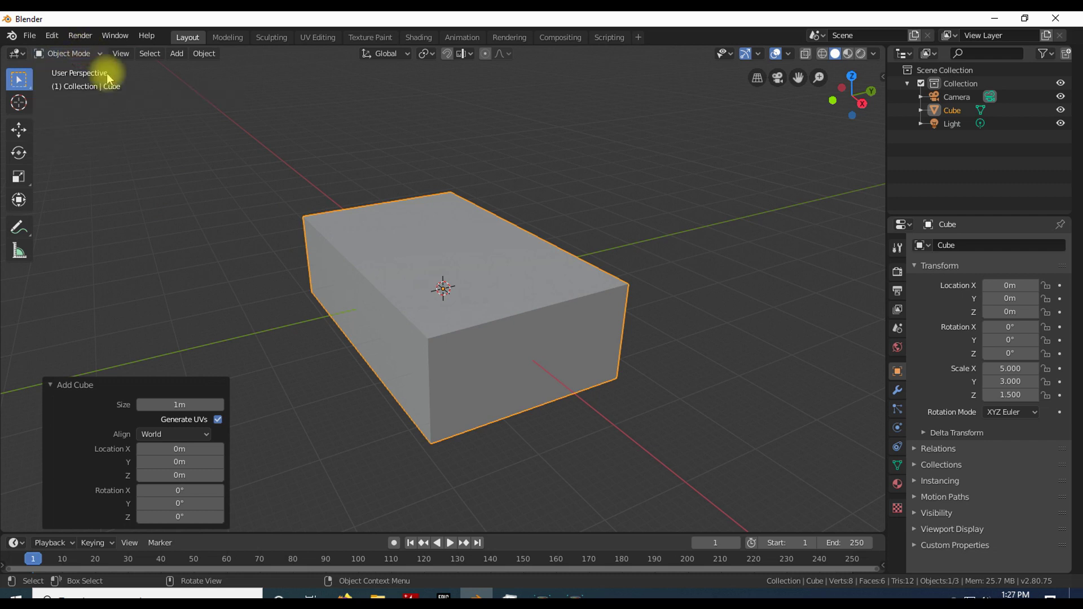
key("Tab")
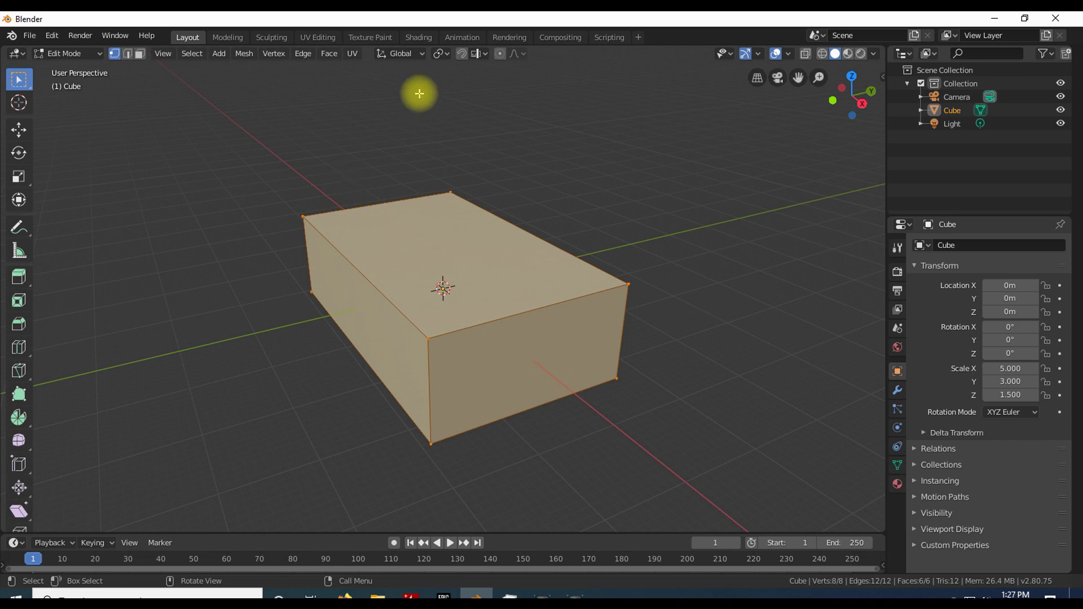
left_click(408, 54)
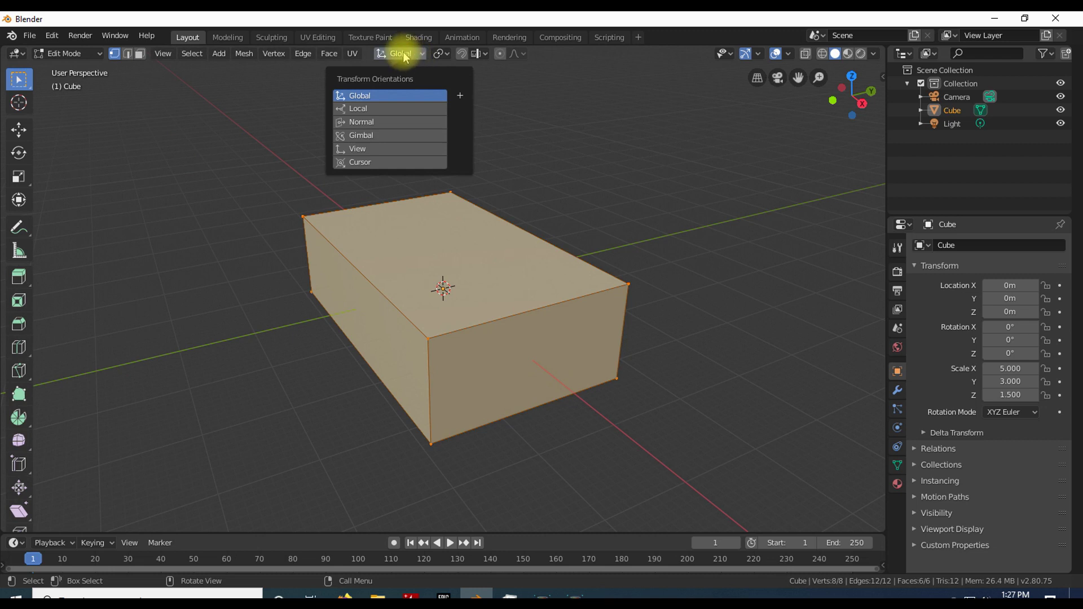
left_click(382, 109)
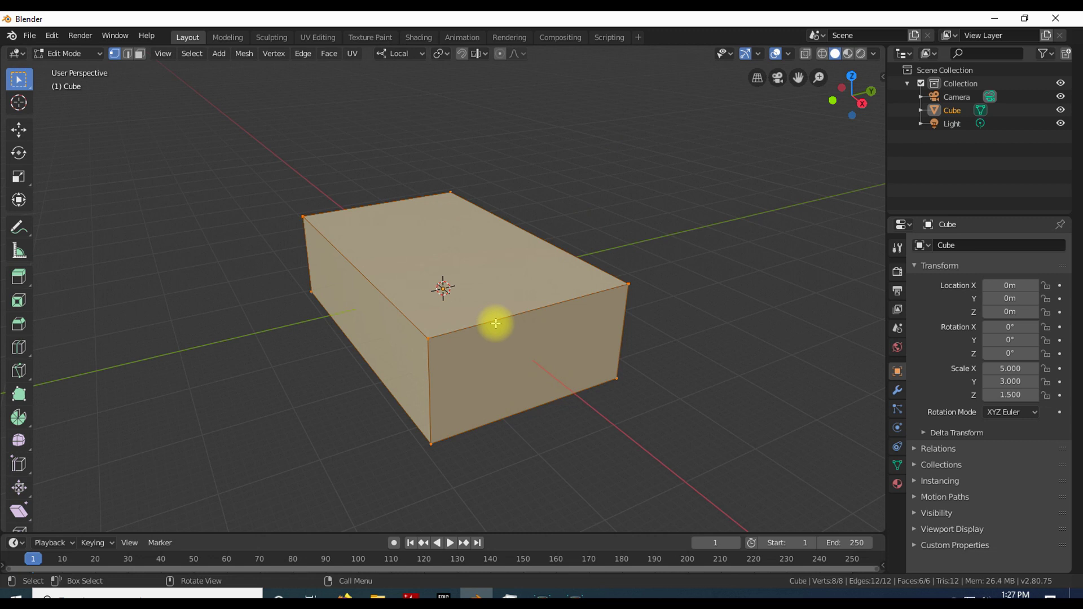
In edge select mode, move the box's upper front edge down about 54 cm along local Z.
left_click(129, 56)
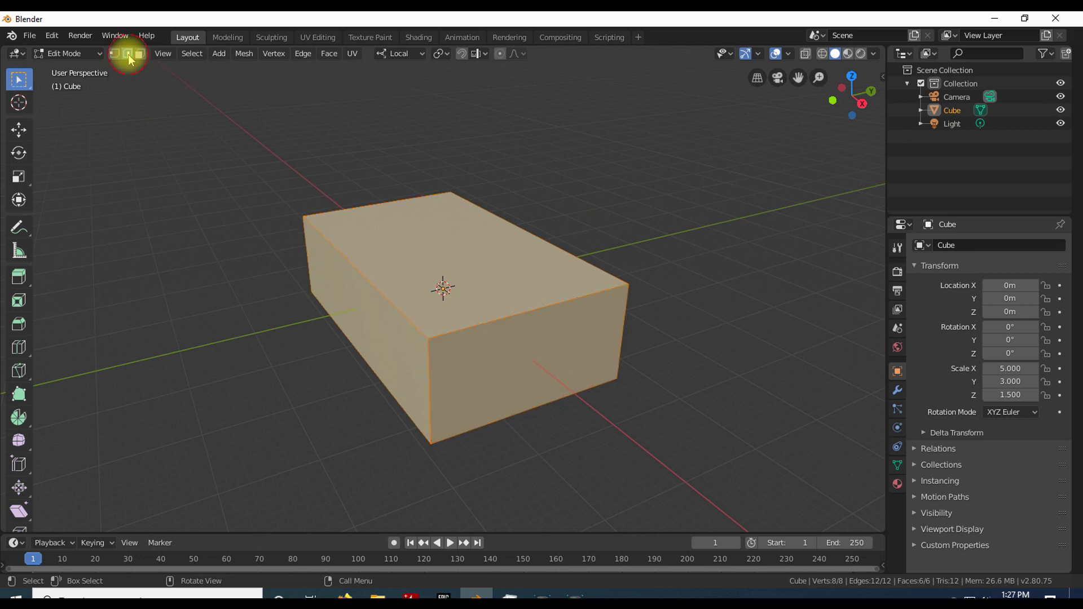
left_click(503, 318)
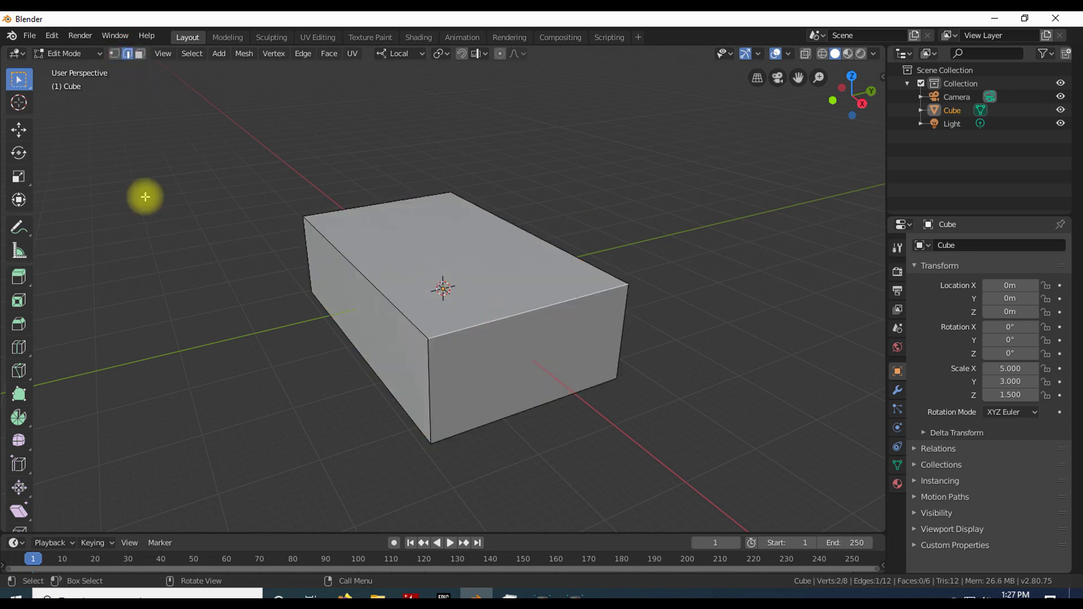
left_click(19, 130)
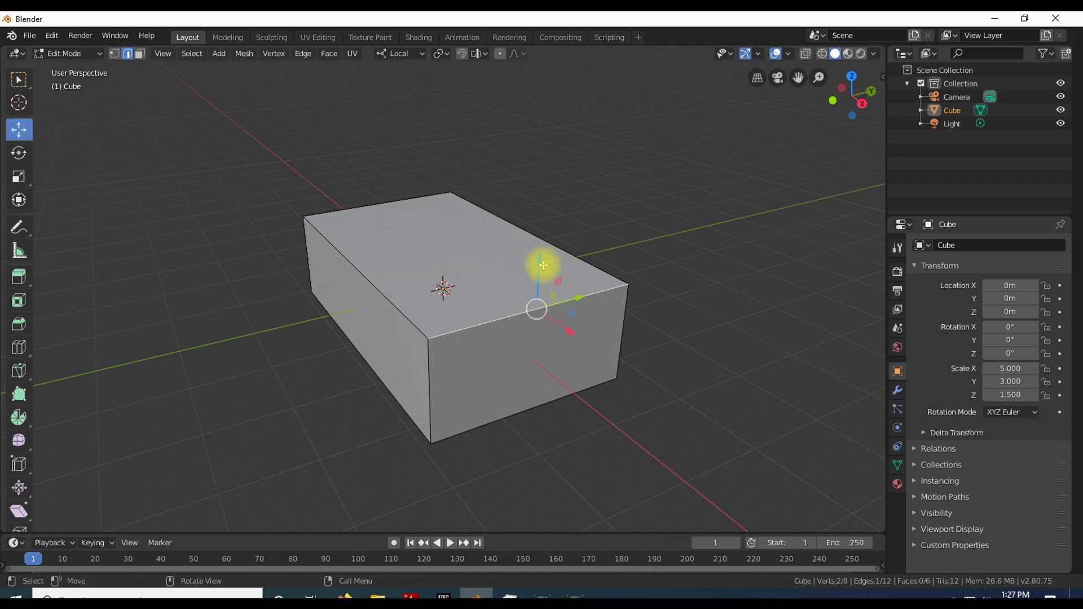
left_click_drag(542, 259, 513, 299)
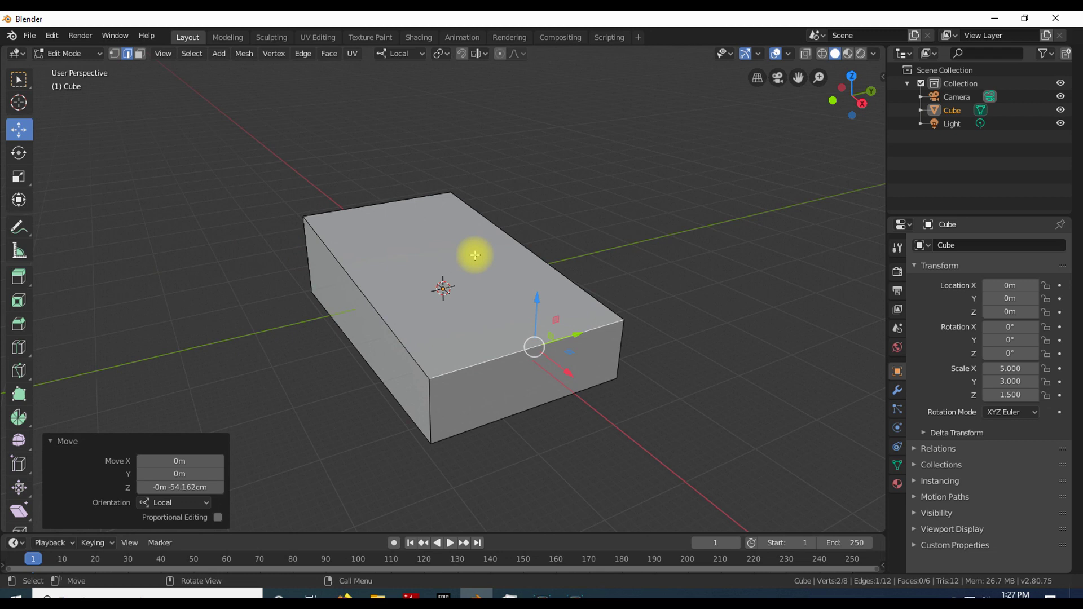
Lower the selected front edge about 72 cm more along local Z to form a wedge with a thin front.
key("g")
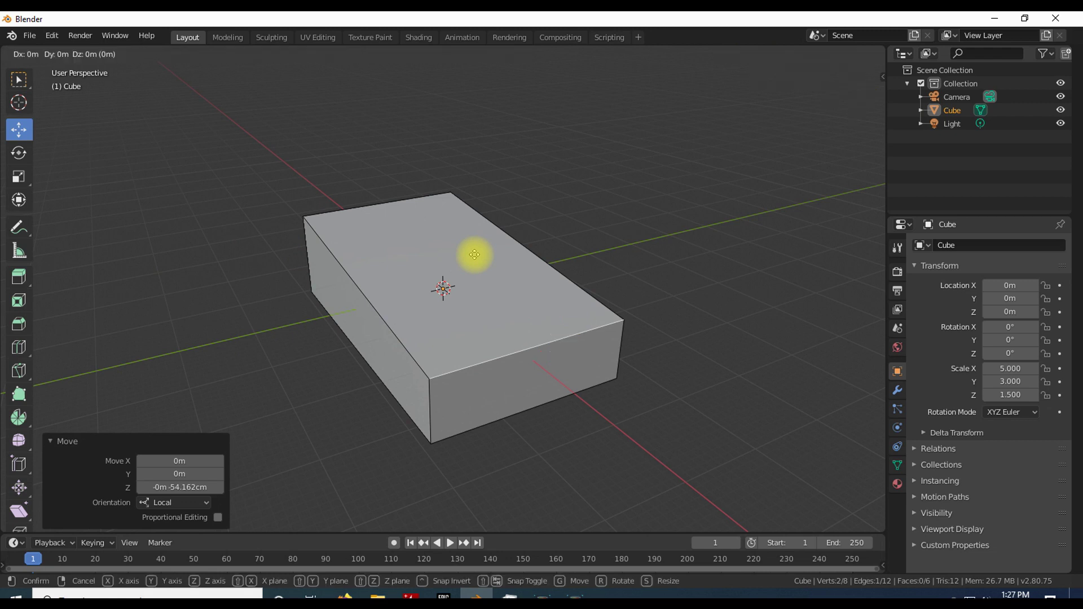
key("z")
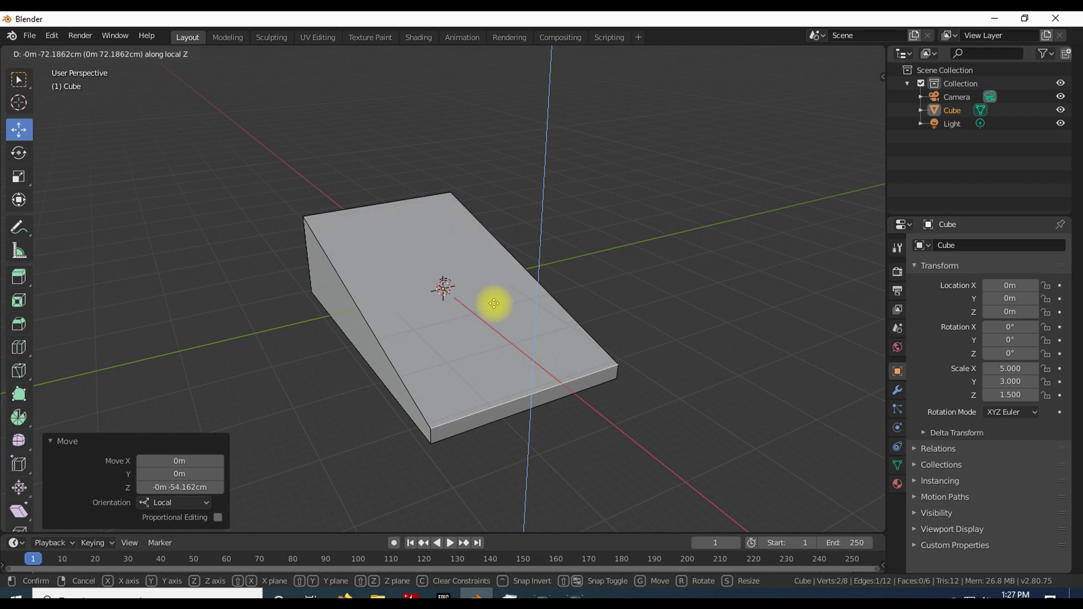
left_click(493, 303)
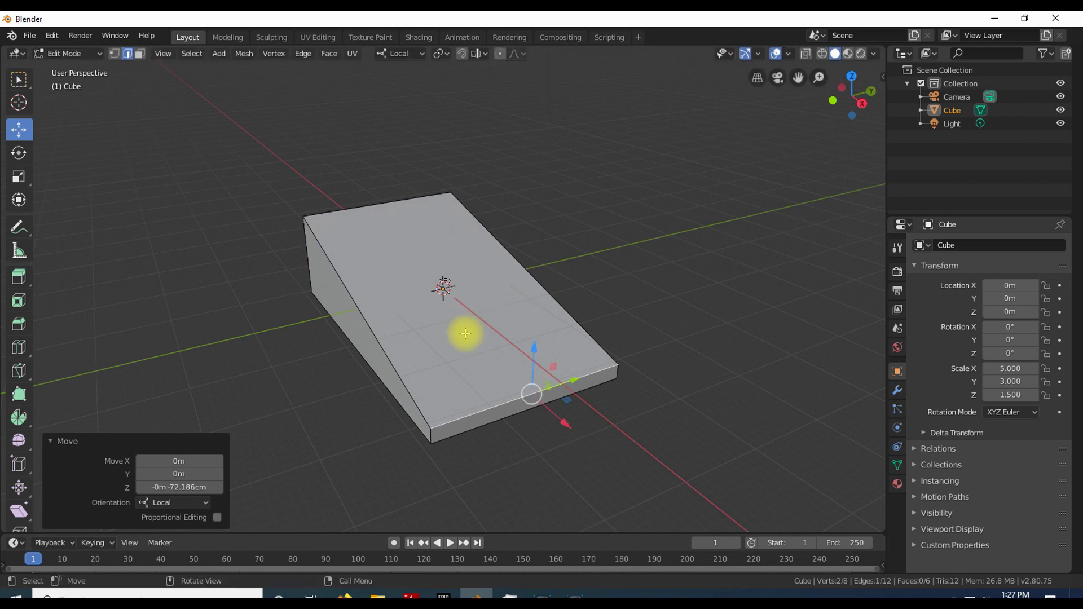
middle_click_drag(392, 452, 450, 423)
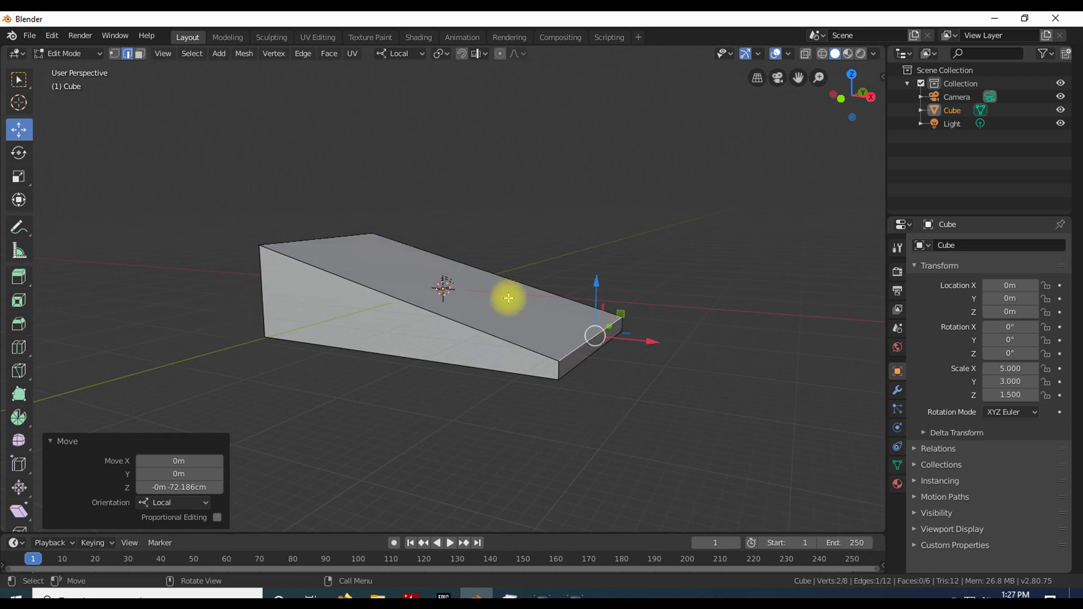
middle_click_drag(588, 410, 569, 418)
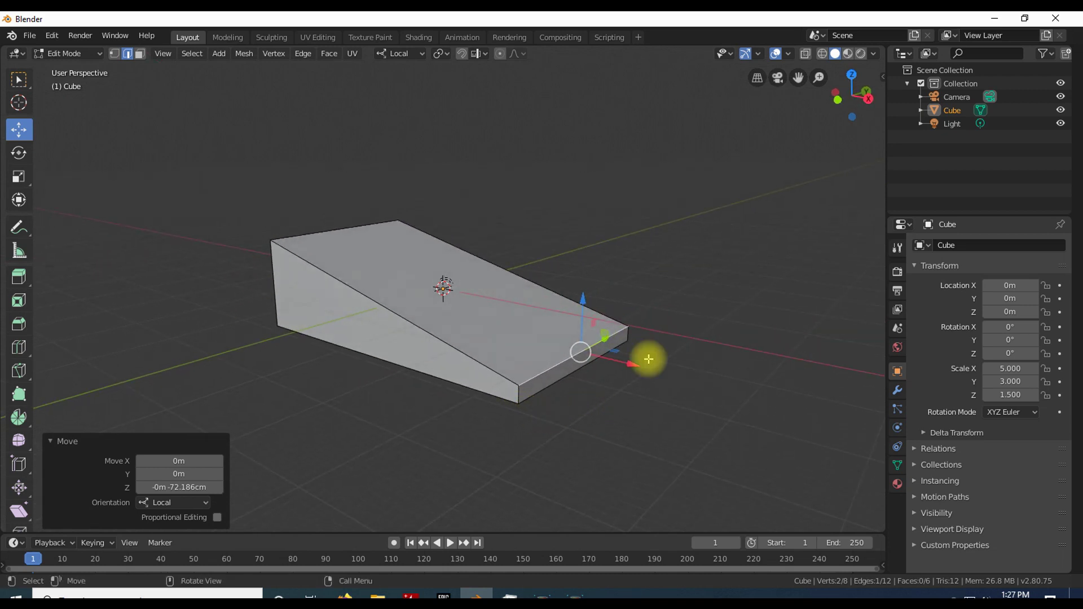
Set the transform orientation back to Global and return the wedge to Object Mode.
left_click(714, 341)
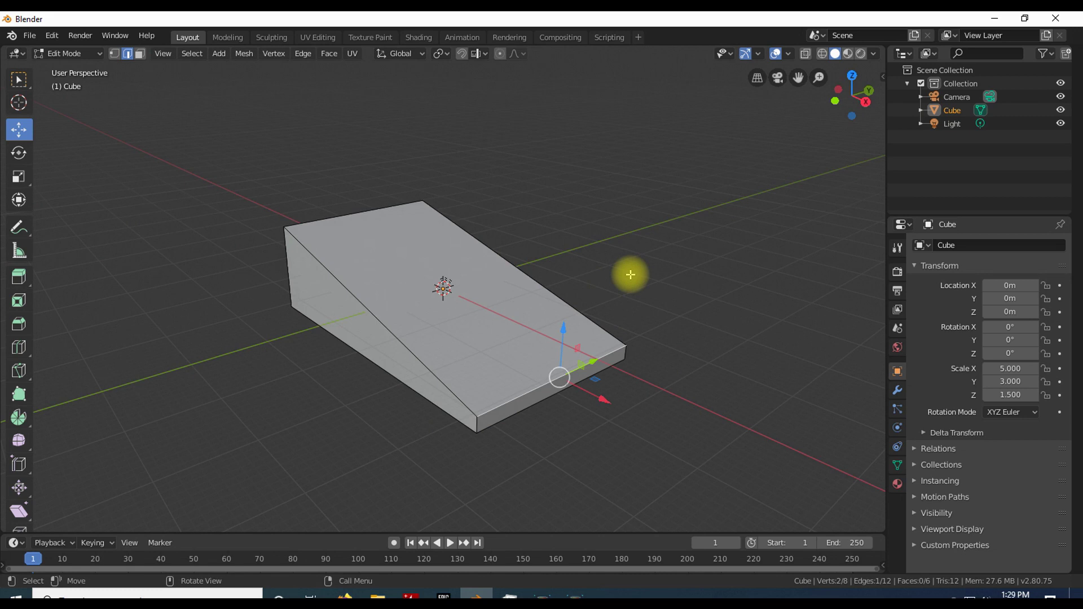
key("Tab")
left_click(516, 319)
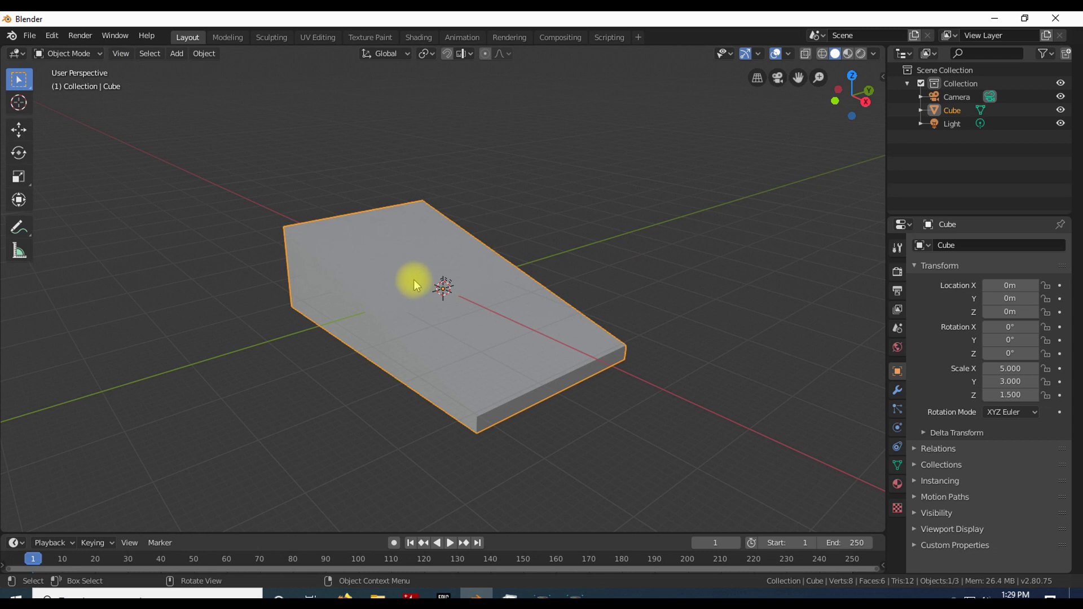
Add a mesh cylinder at the world origin with an 80 cm radius and a 30 cm depth.
key("shift+a")
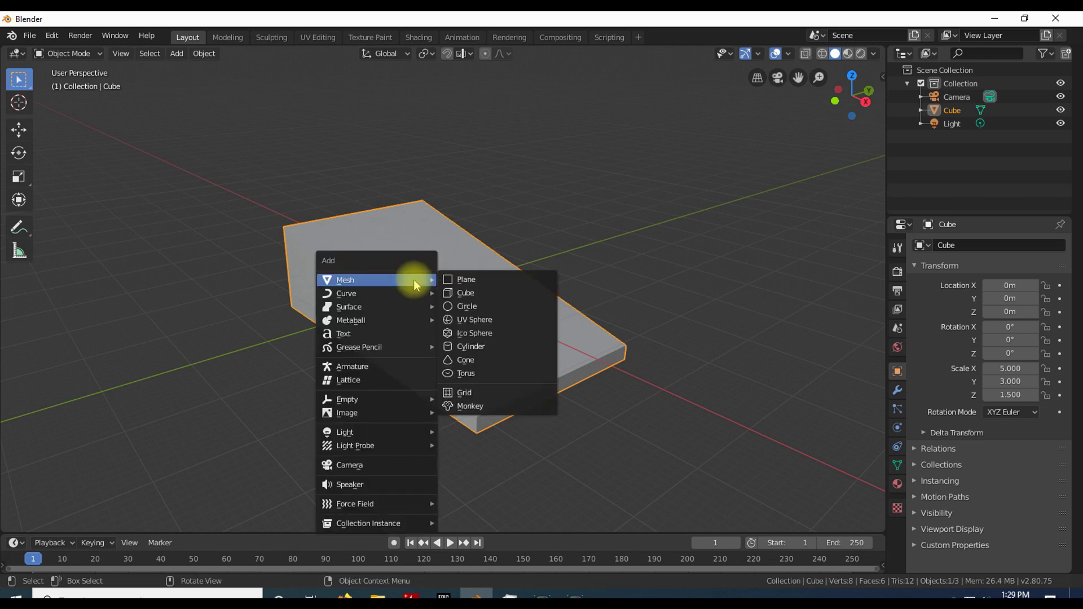
left_click(500, 347)
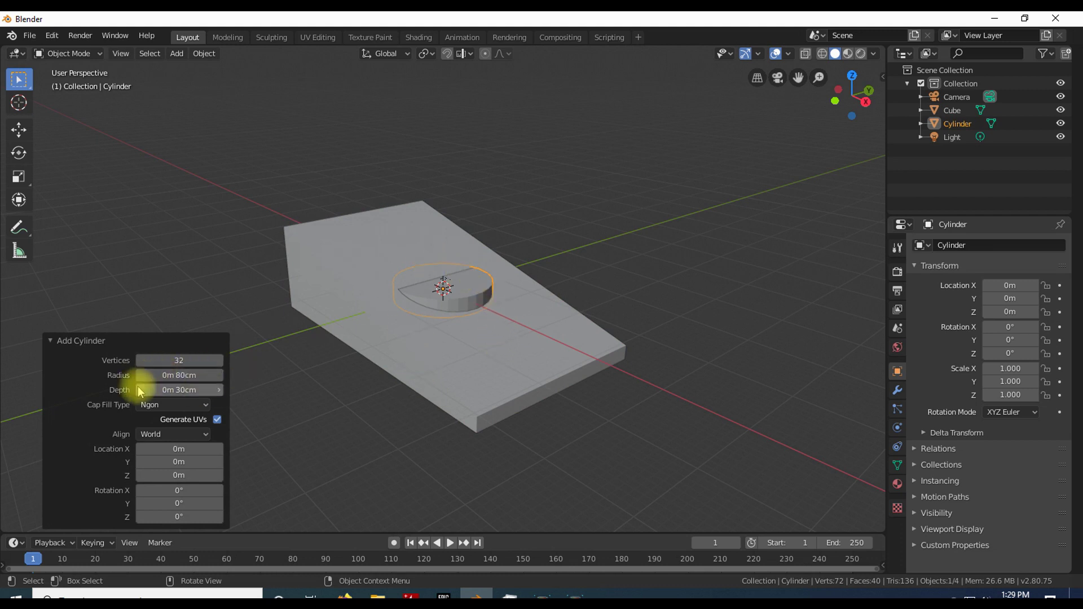
left_click(192, 375)
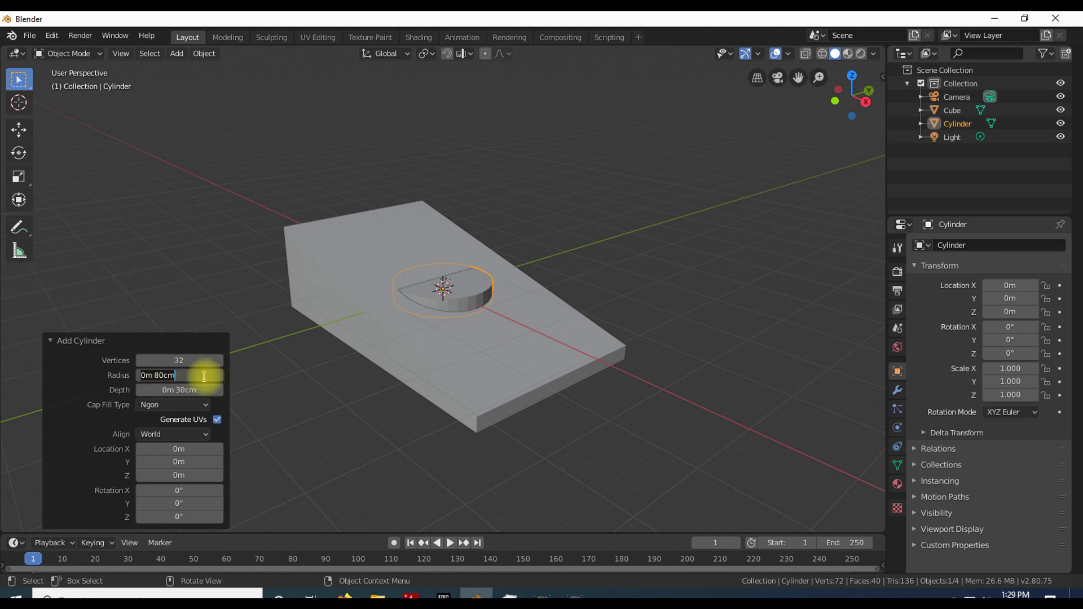
type("80cm")
key("Return")
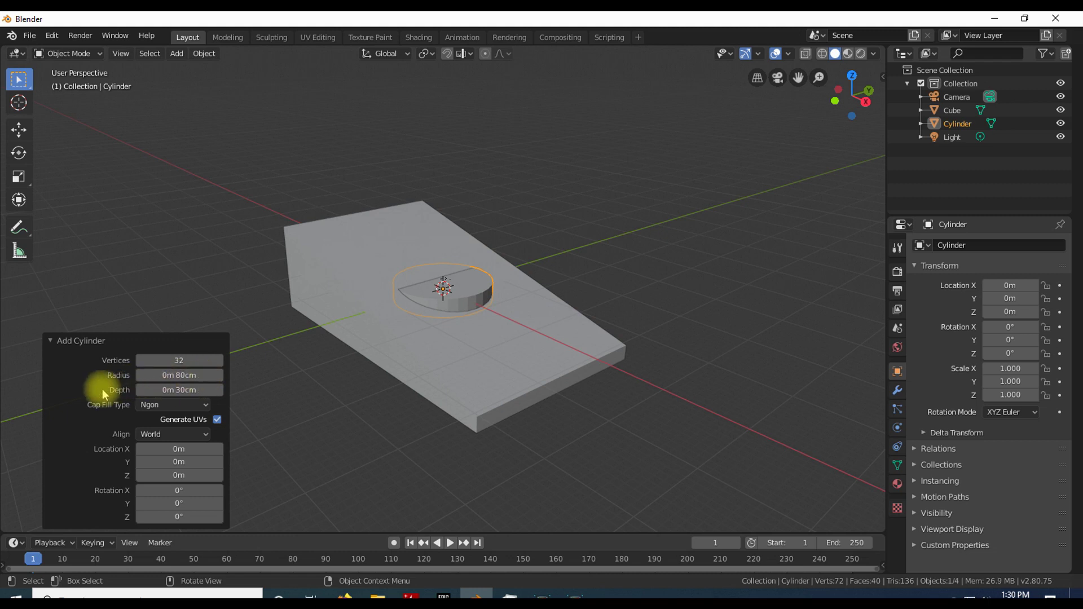
double_click(194, 390)
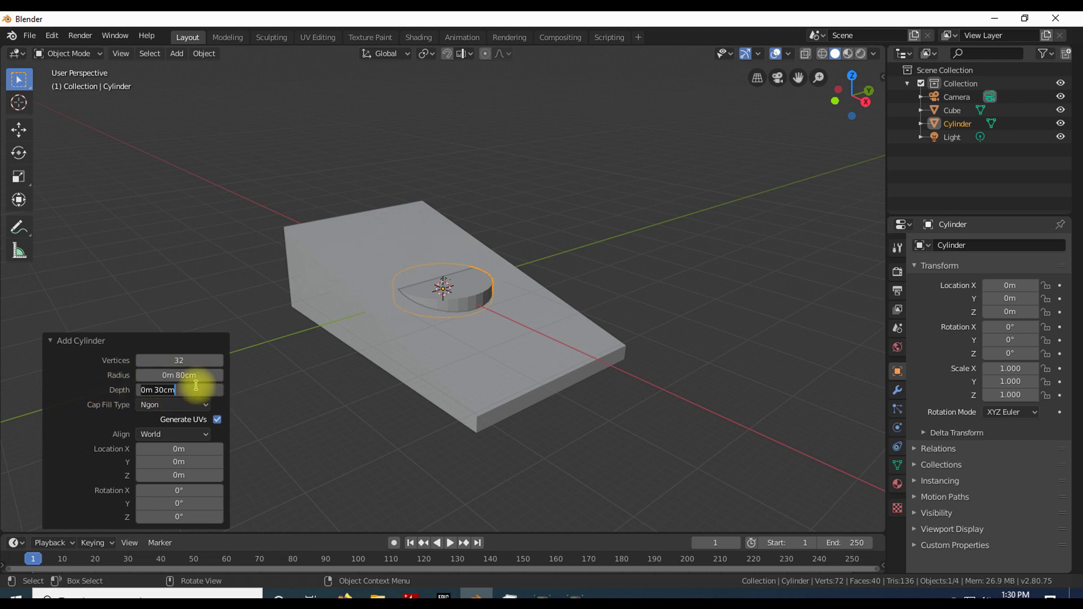
key("Return")
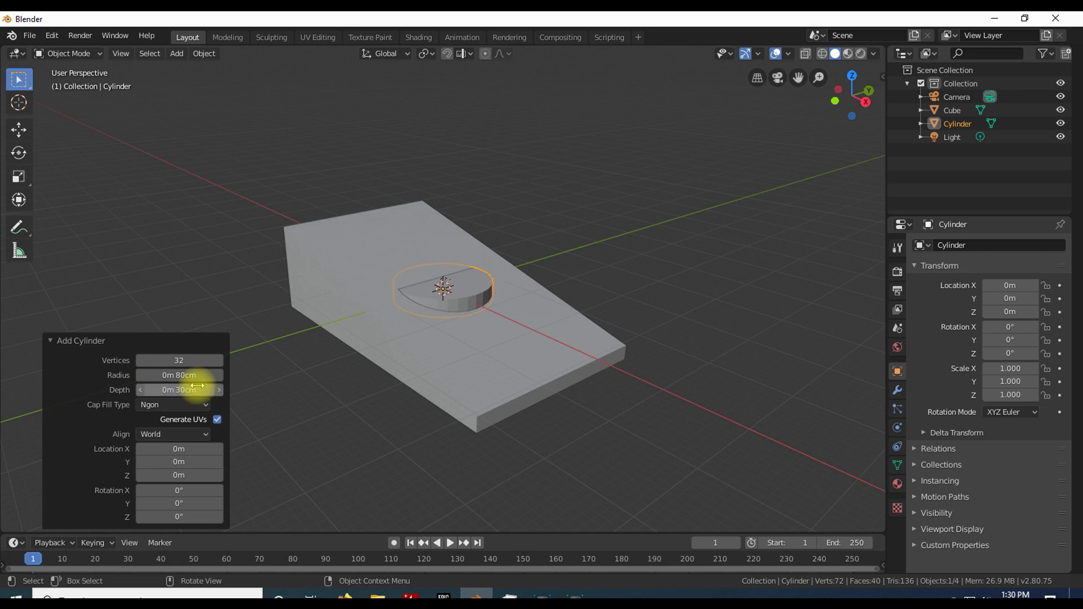
Set the new cylinder's X rotation to 90° so it stands upright like a wheel.
double_click(175, 491)
type("90")
key("Return")
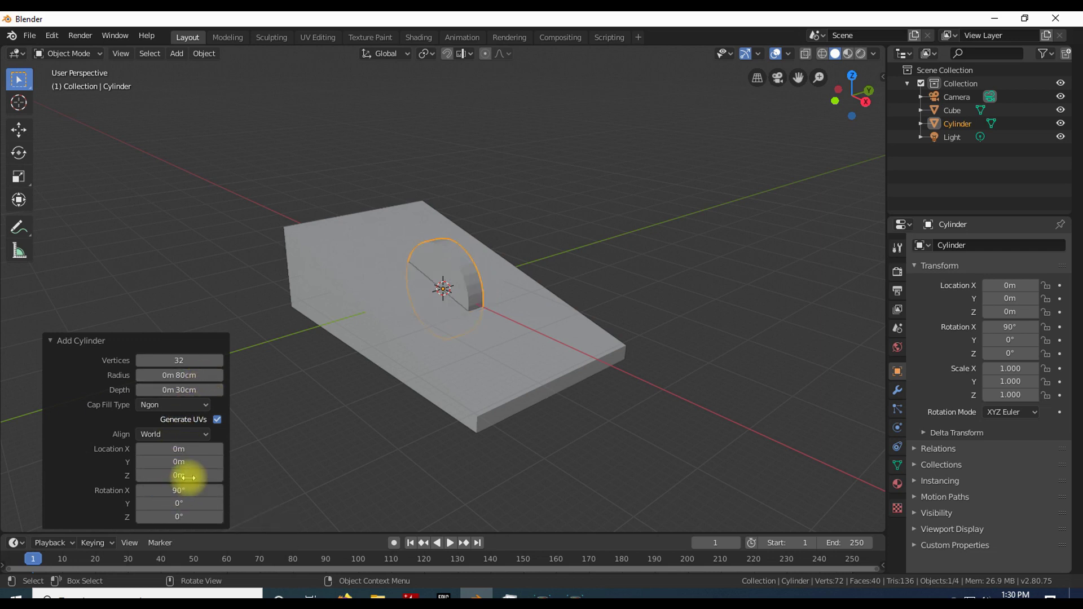
In top view, move the cylinder beside the body's front, about 1.86 m along Y and 1.69 m along X.
middle_click_drag(319, 310, 362, 371)
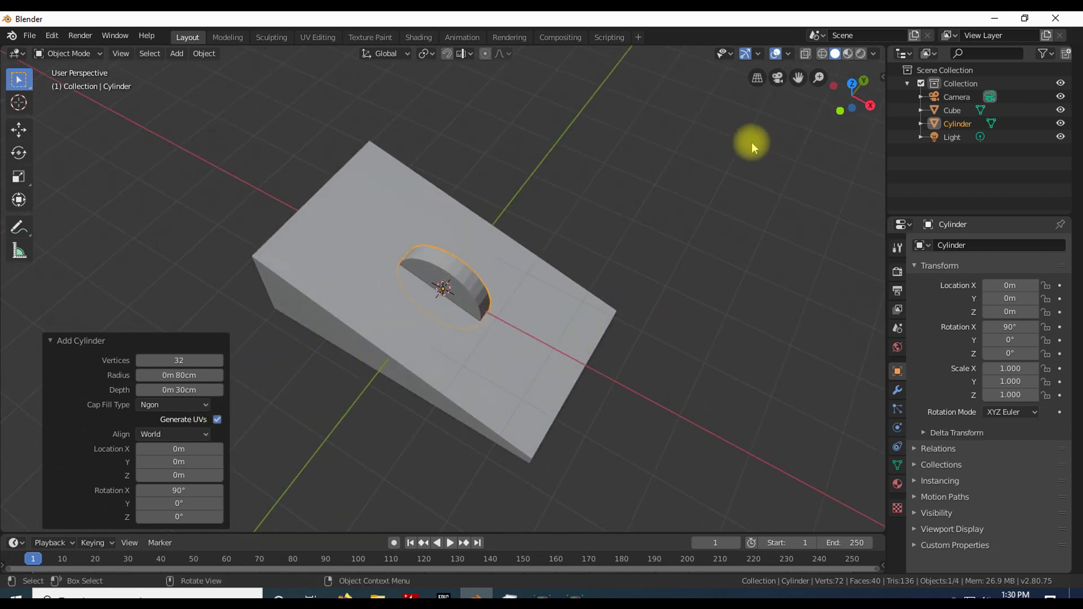
left_click(851, 85)
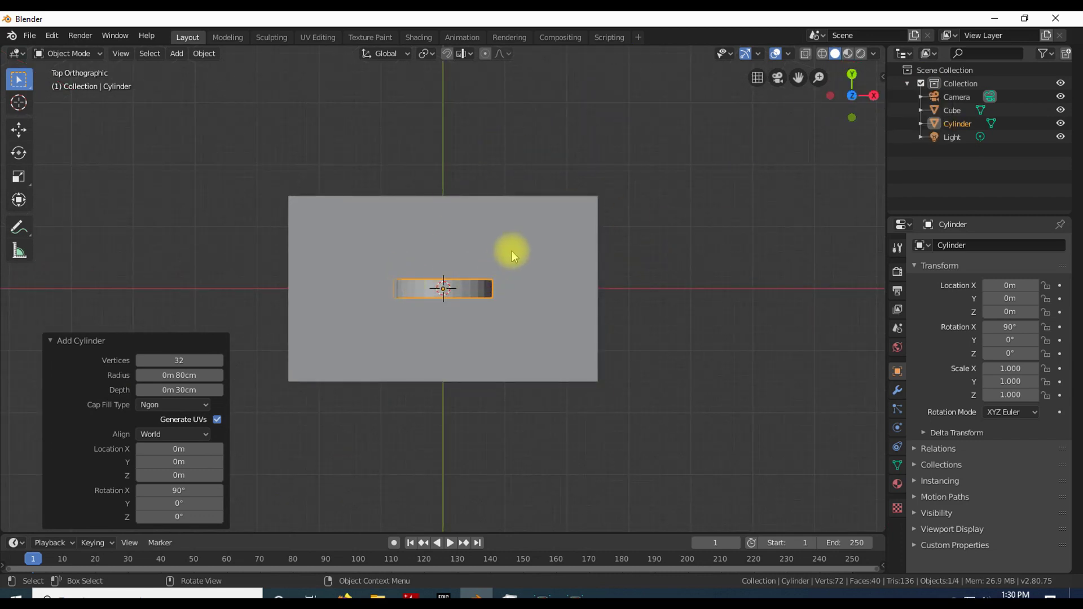
left_click(18, 130)
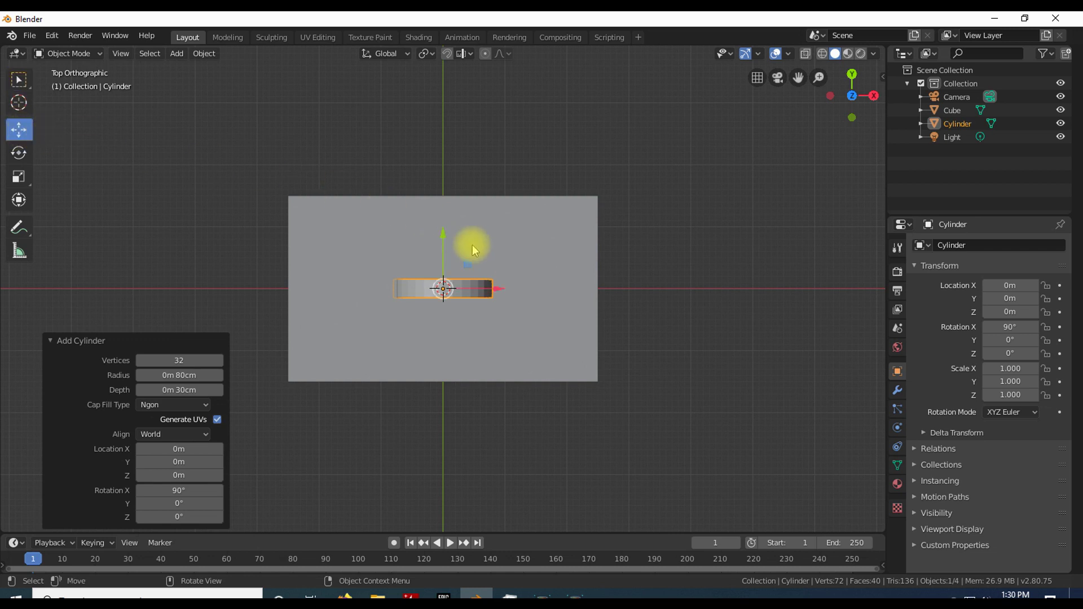
left_click_drag(443, 232, 445, 117)
left_click_drag(493, 177, 596, 174)
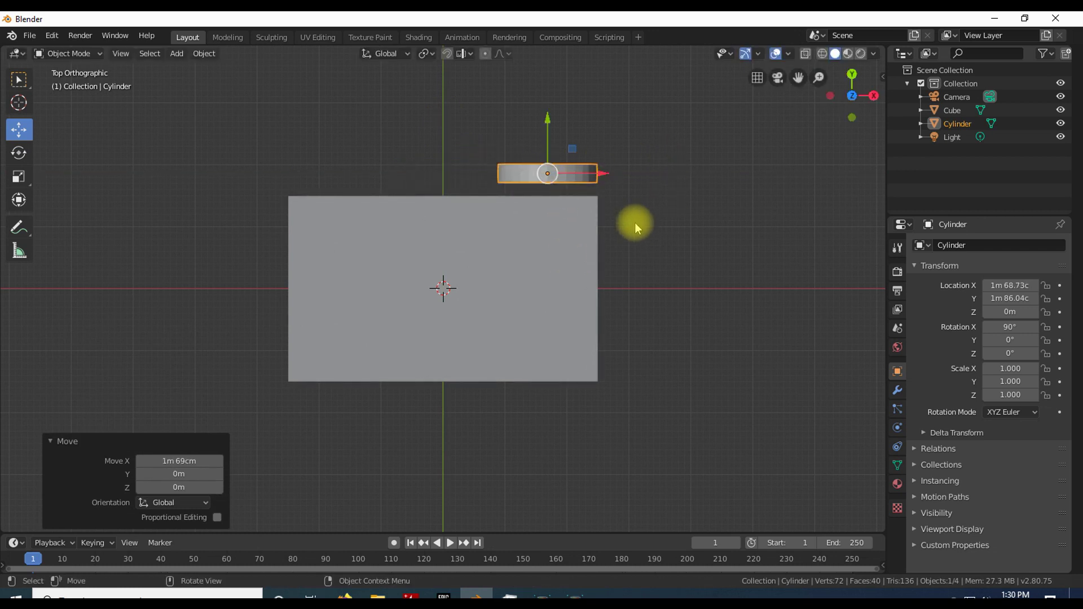
Rename the cylinder beside the body's front as WheelFrontLeft.
left_click(973, 245)
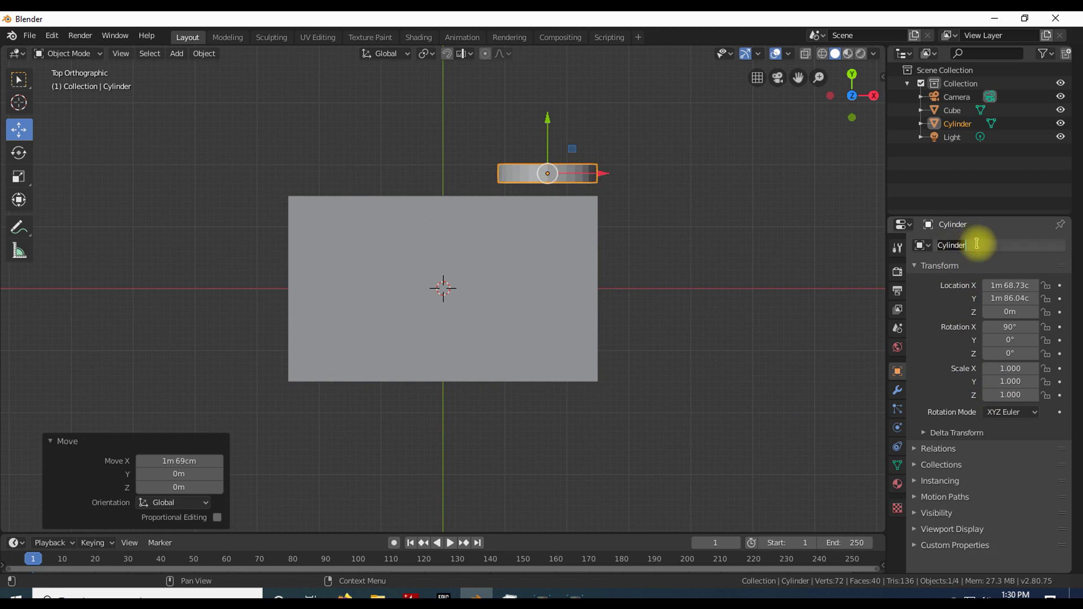
type("WheelFrontLeft")
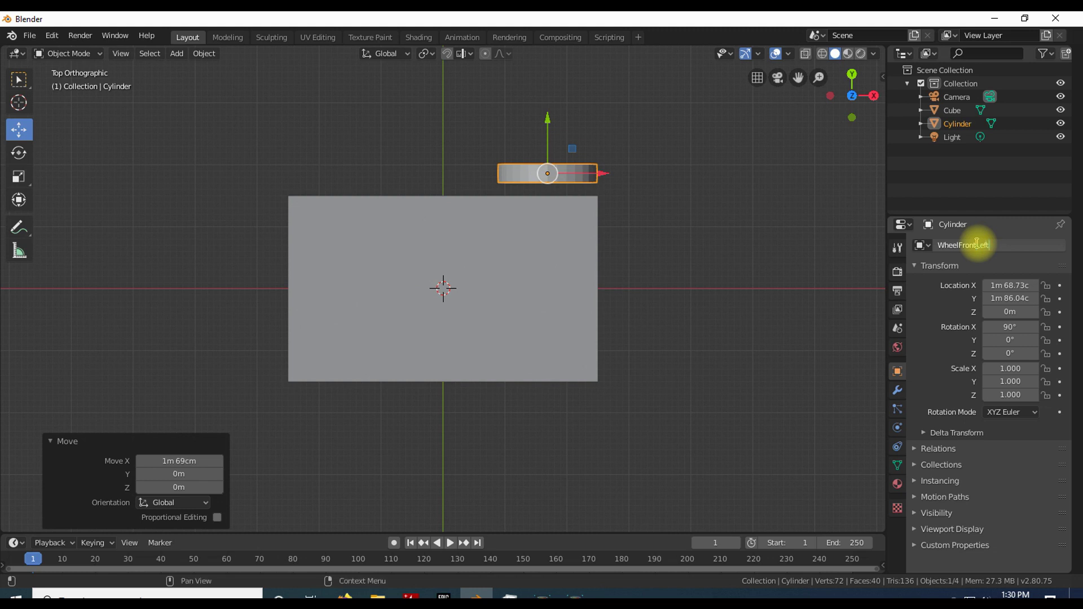
key("Return")
left_click(999, 244)
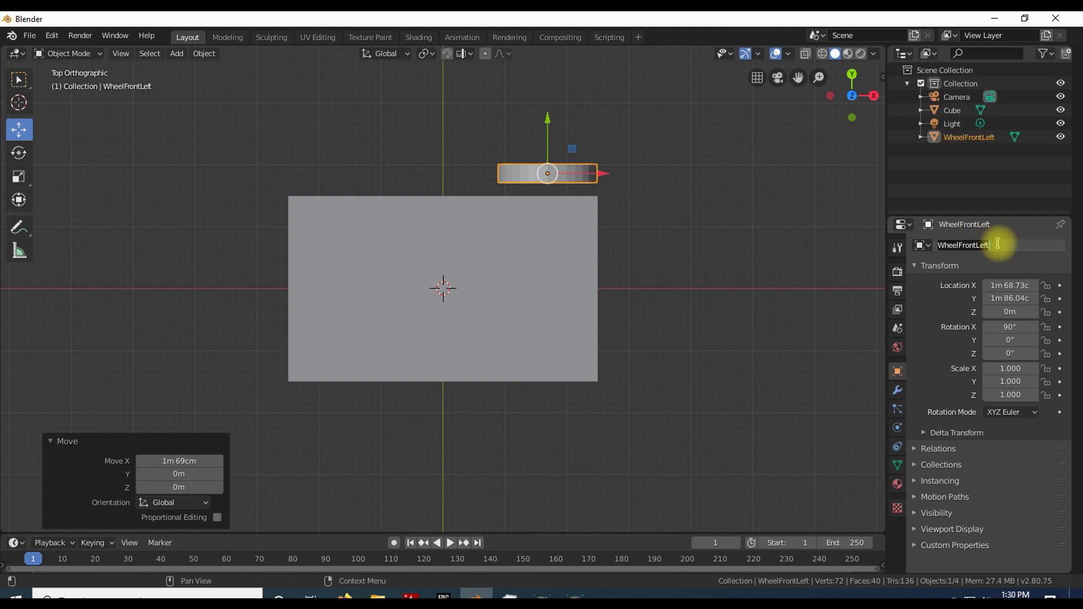
left_click(512, 176)
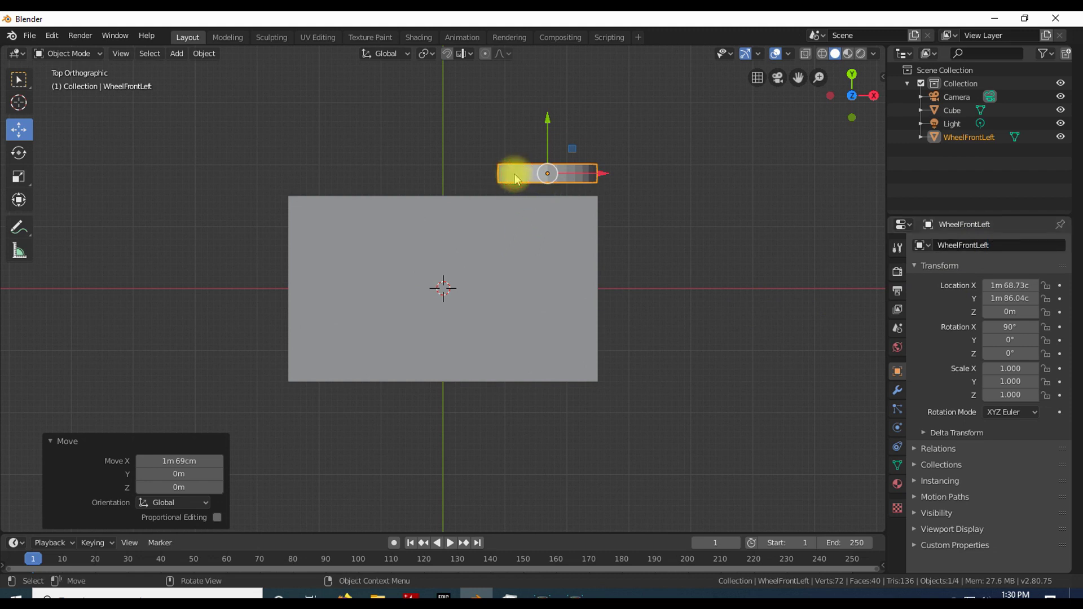
Duplicate the front left wheel in place and try to mirror the copy across the body by negating its Y location.
key("shift+d")
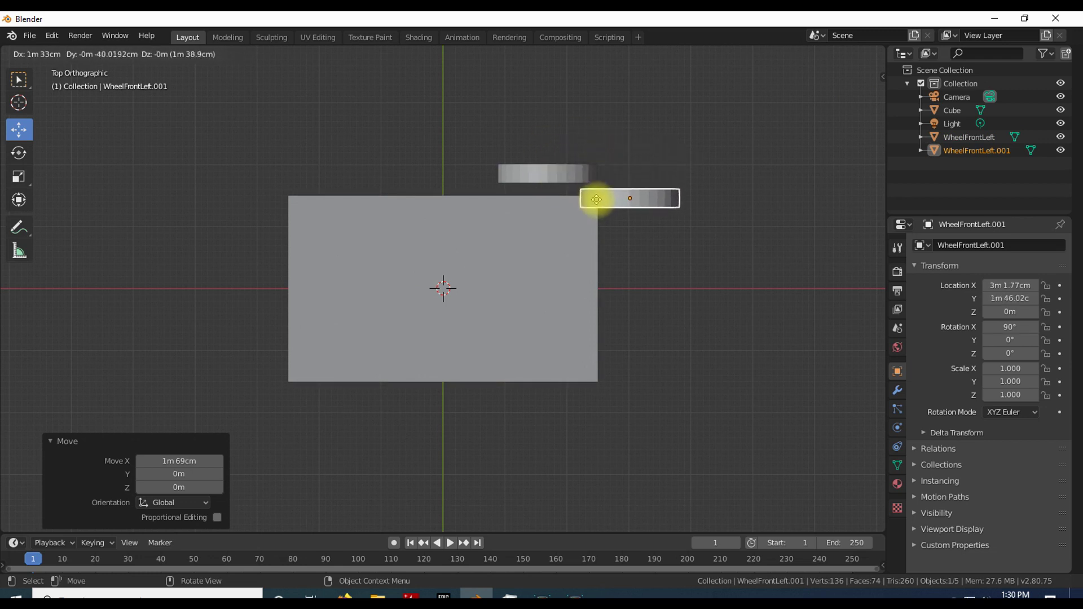
right_click(631, 213)
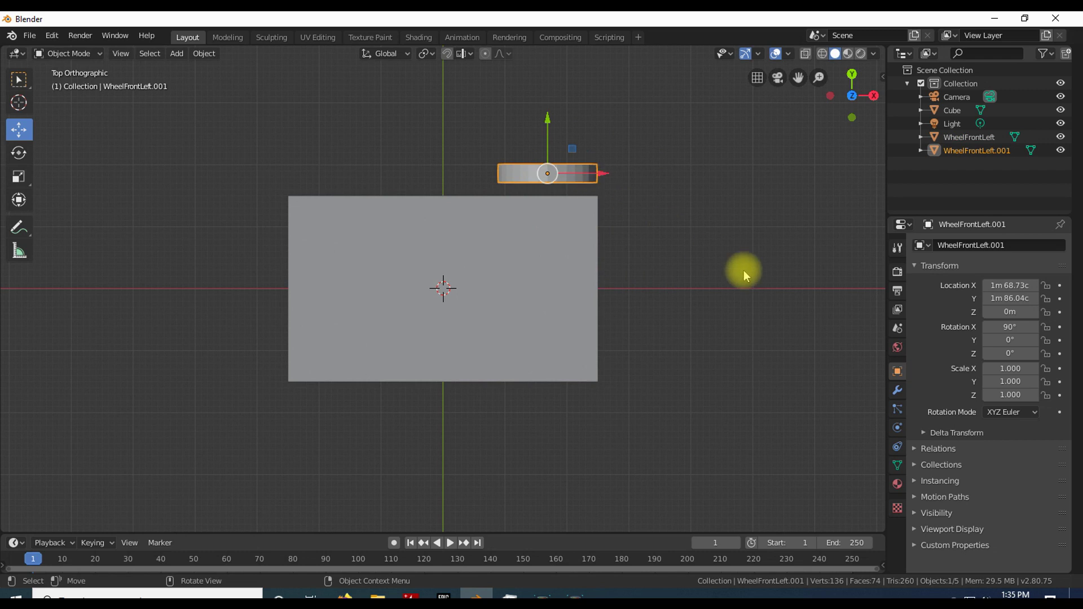
left_click(999, 305)
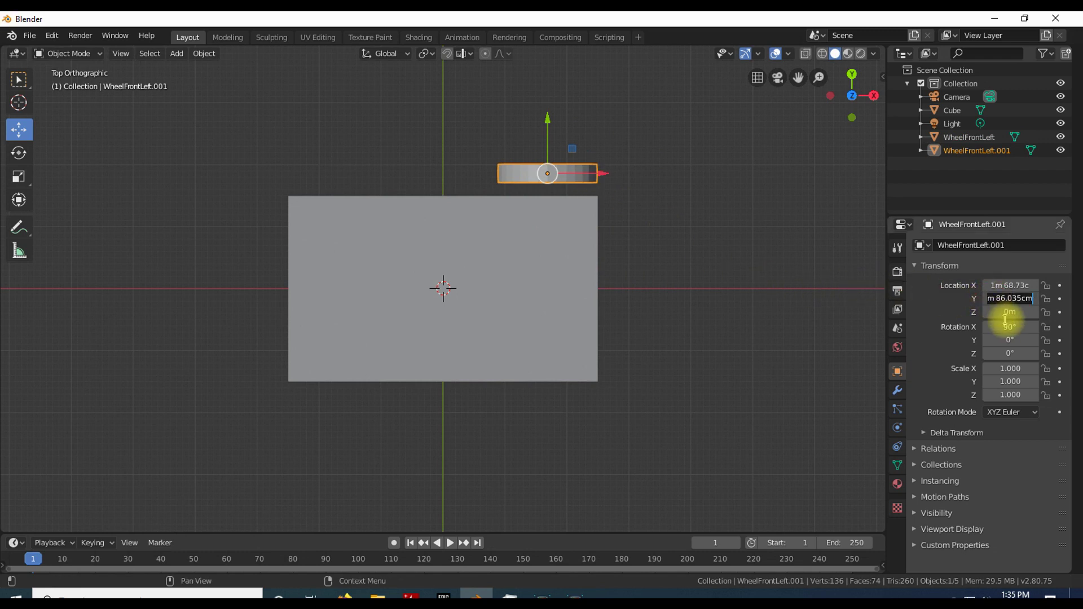
type("-")
key("Return")
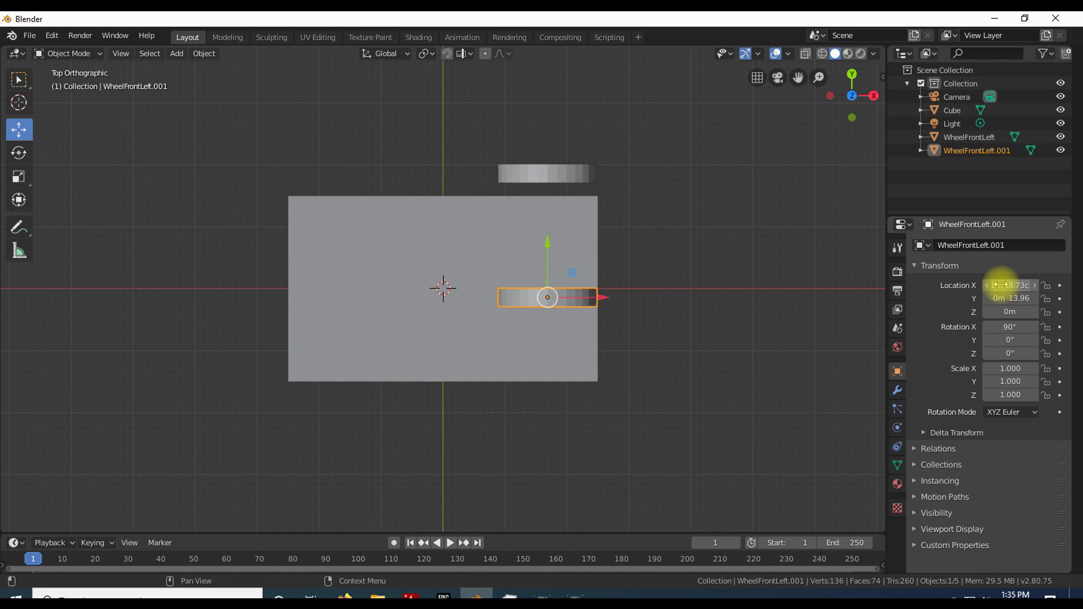
Turn off Separate Units in the scene's unit settings and return to the wheel copy's object properties.
left_click(897, 329)
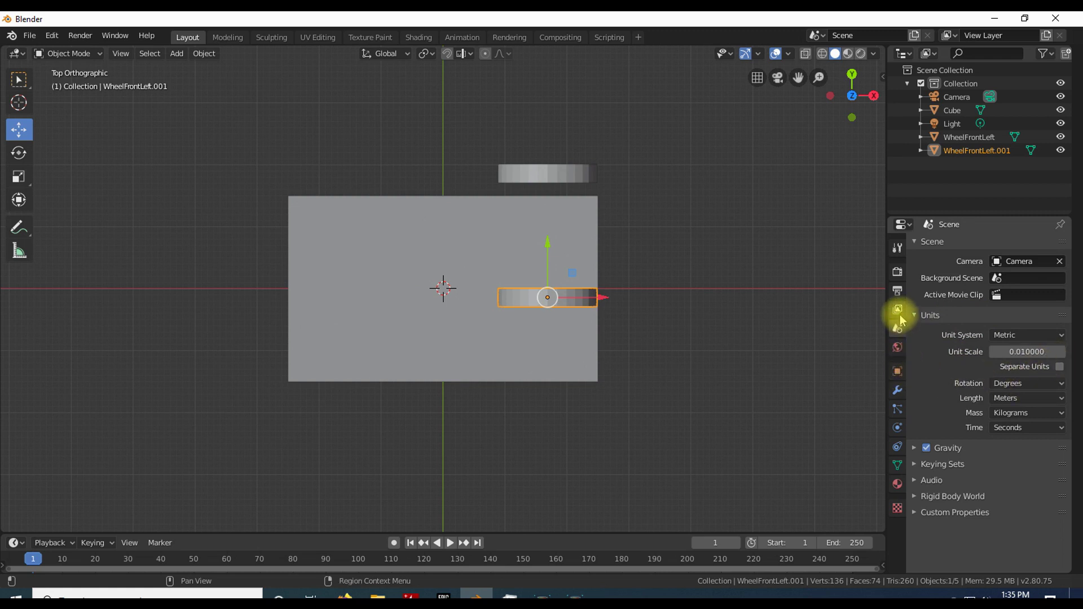
left_click(901, 371)
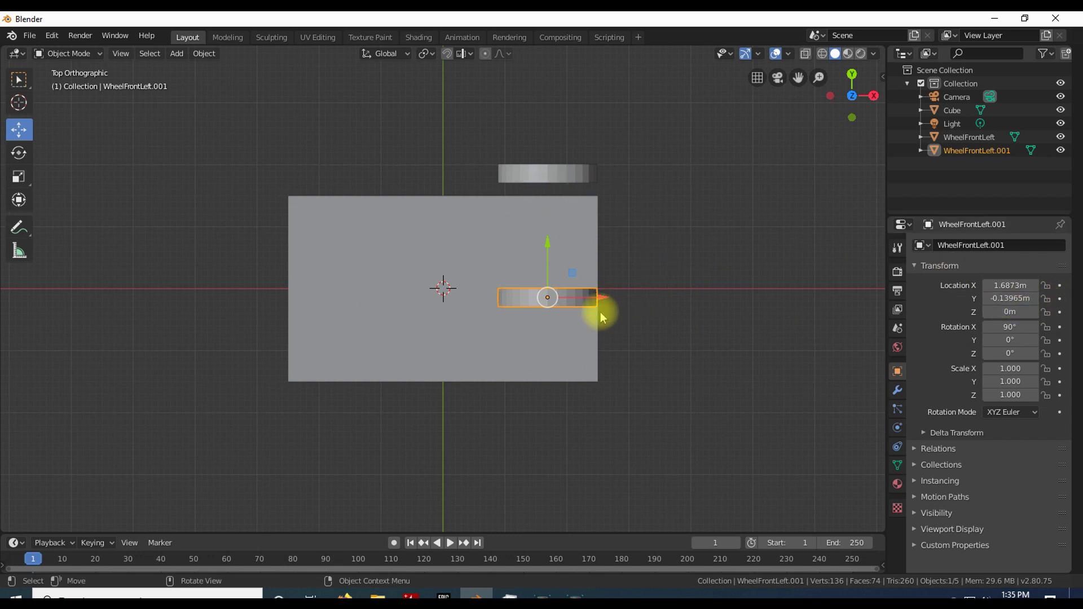
Delete the misplaced wheel copy lying over the body.
left_click(581, 300)
left_click(580, 296)
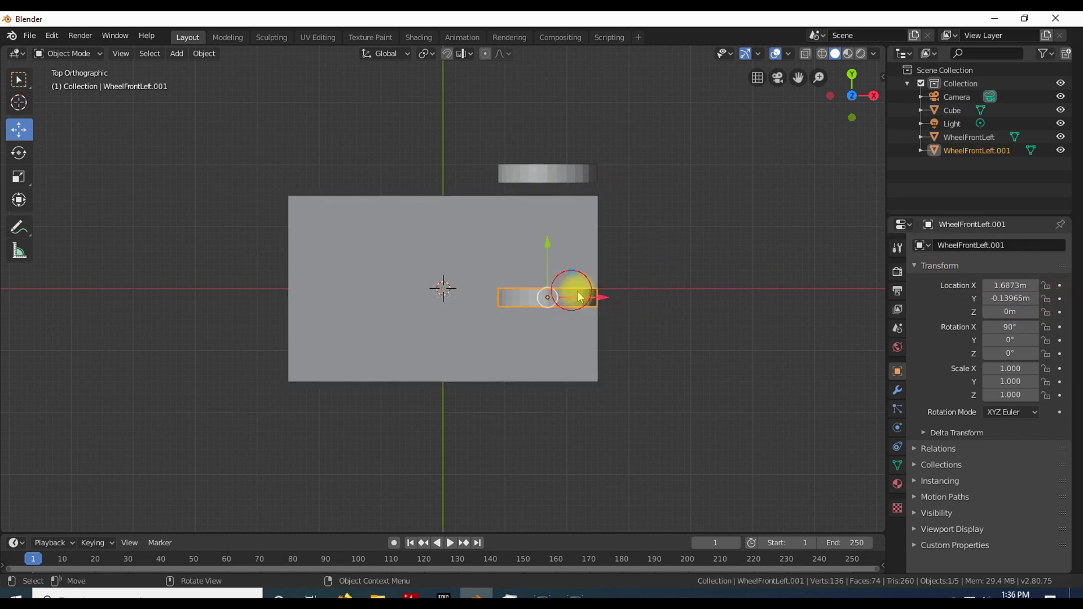
key("Delete")
Duplicate WheelFrontLeft in place and set the copy's Y location to -1.86035 m, on the opposite side of the body.
left_click(564, 170)
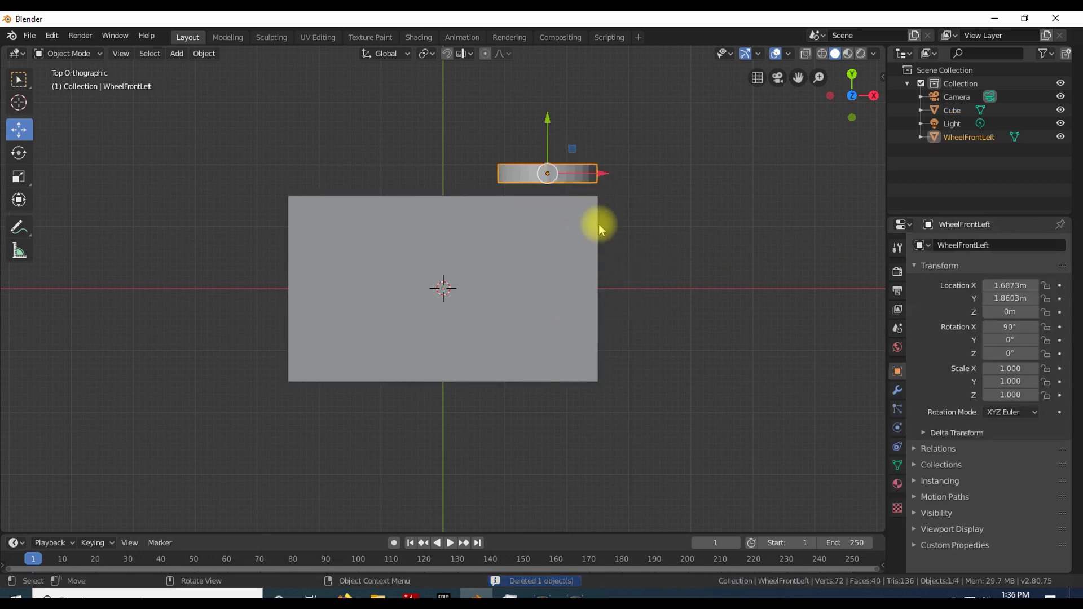
key("shift+d")
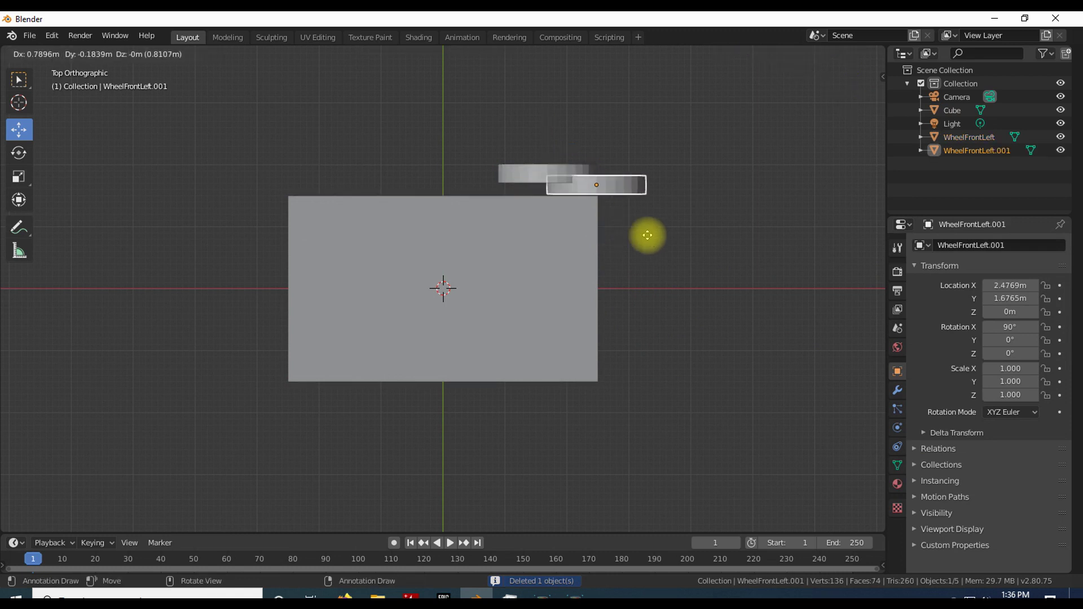
right_click(648, 235)
left_click(1016, 299)
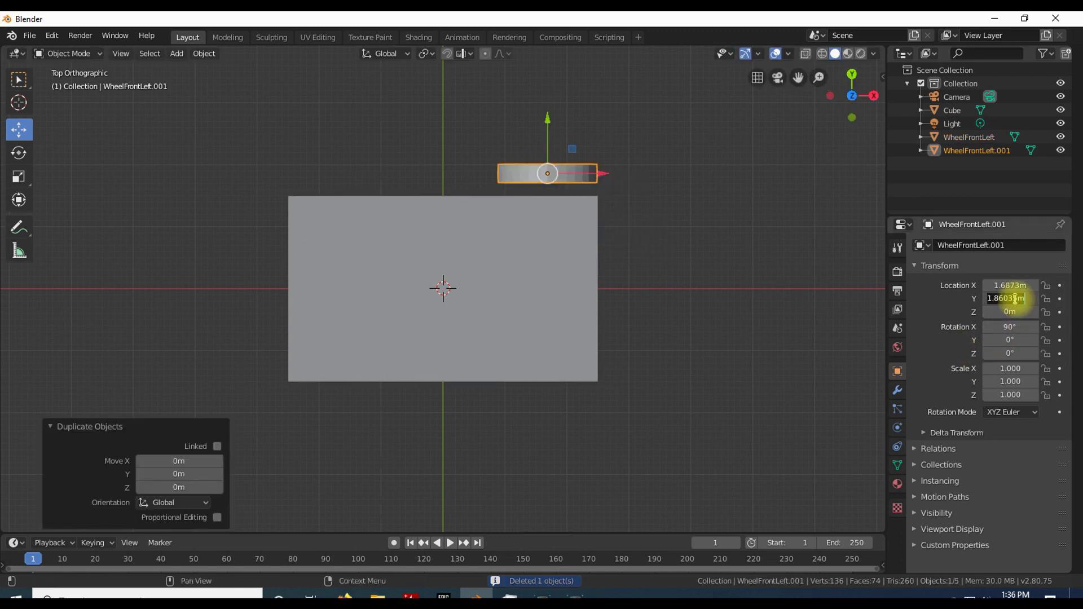
key("Home")
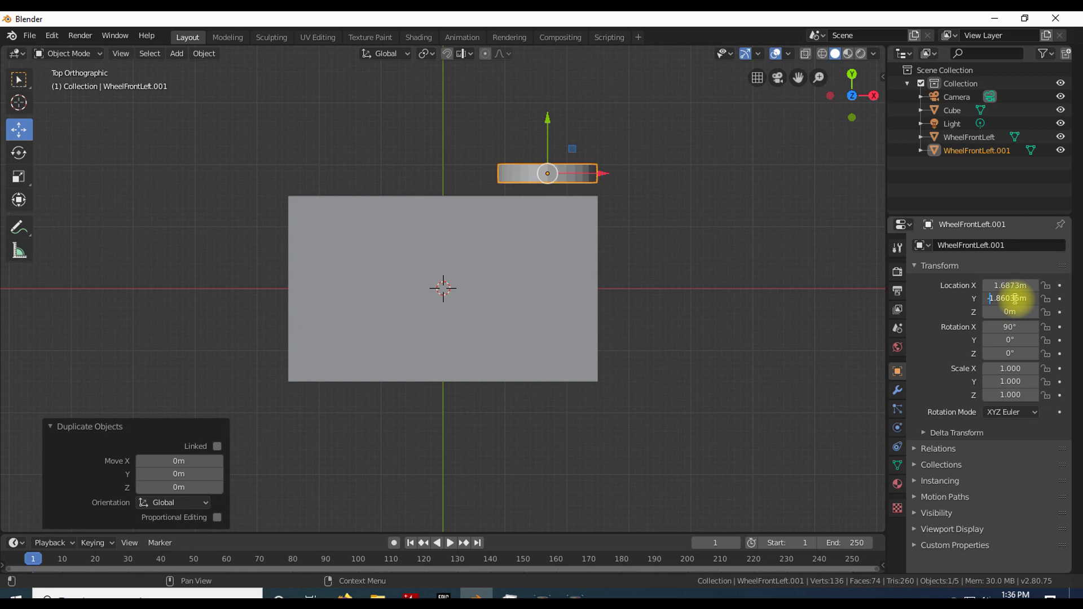
type("-")
key("Return")
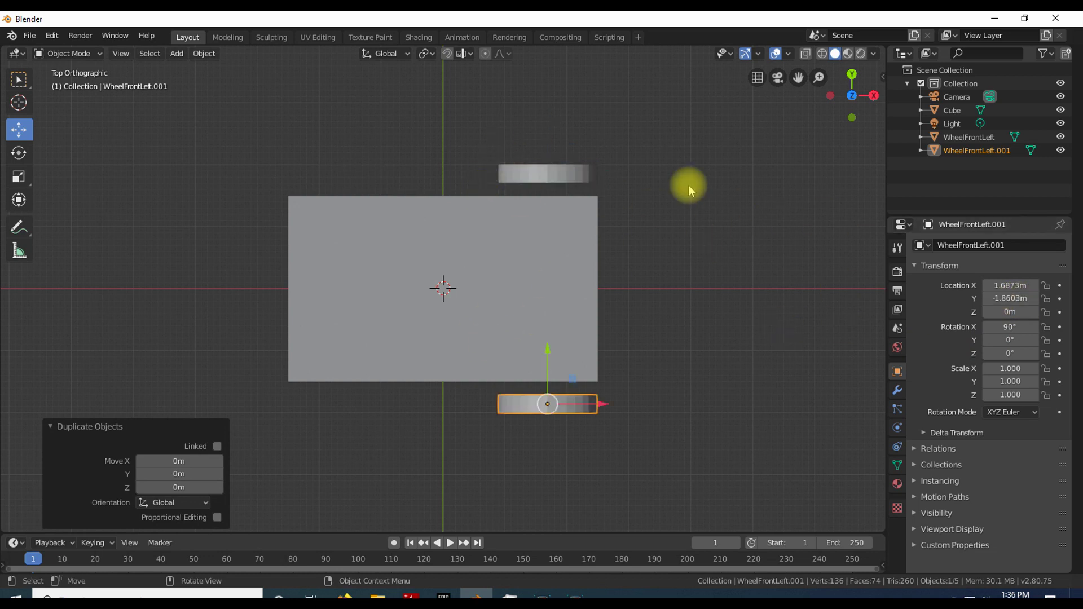
Rename the duplicated front wheel as WheelFrontRight.
left_click(1013, 245)
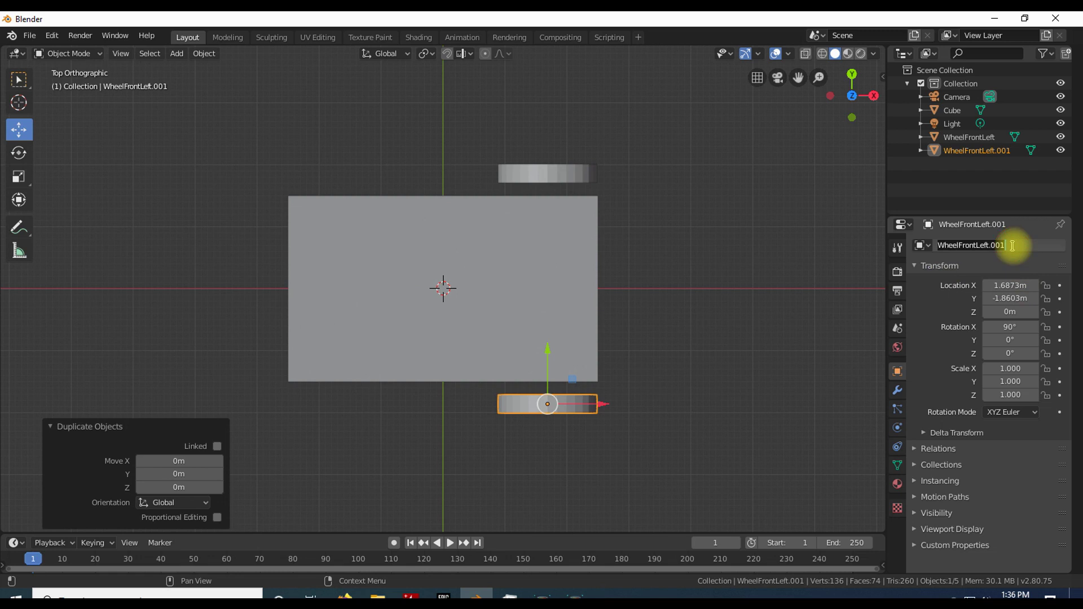
left_click(1013, 245)
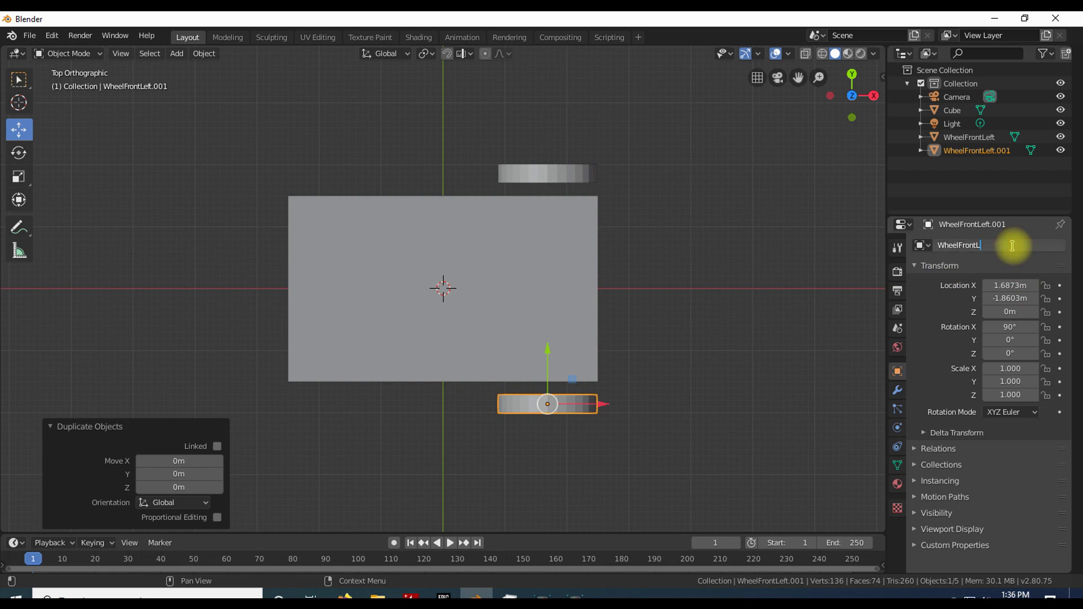
type("Right")
key("Return")
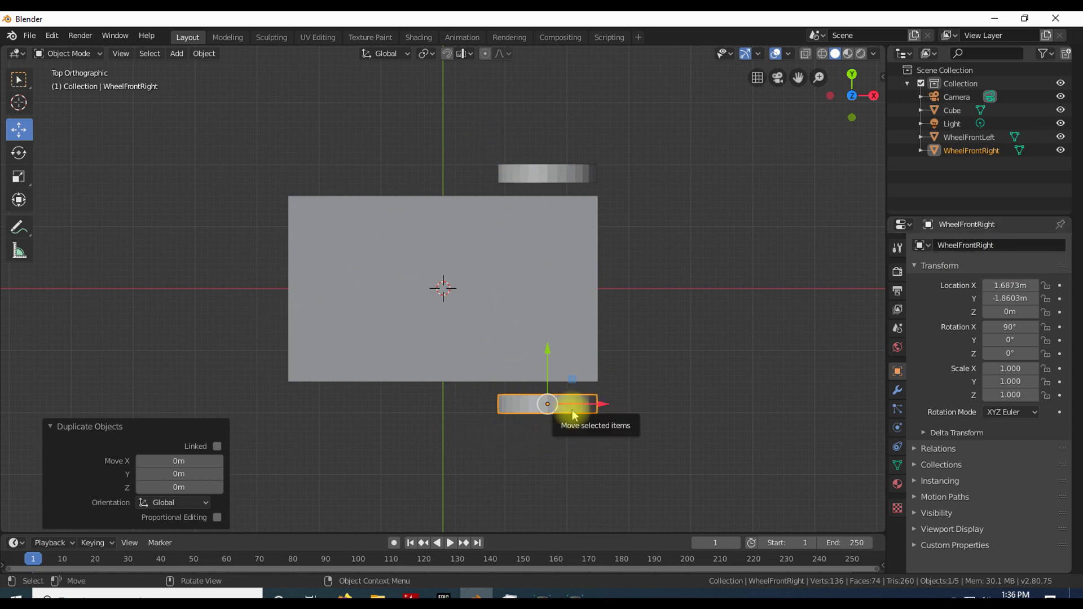
Duplicate WheelFrontRight and move the copy about -3.4 m along the X axis to the body's rear.
key("shift+d")
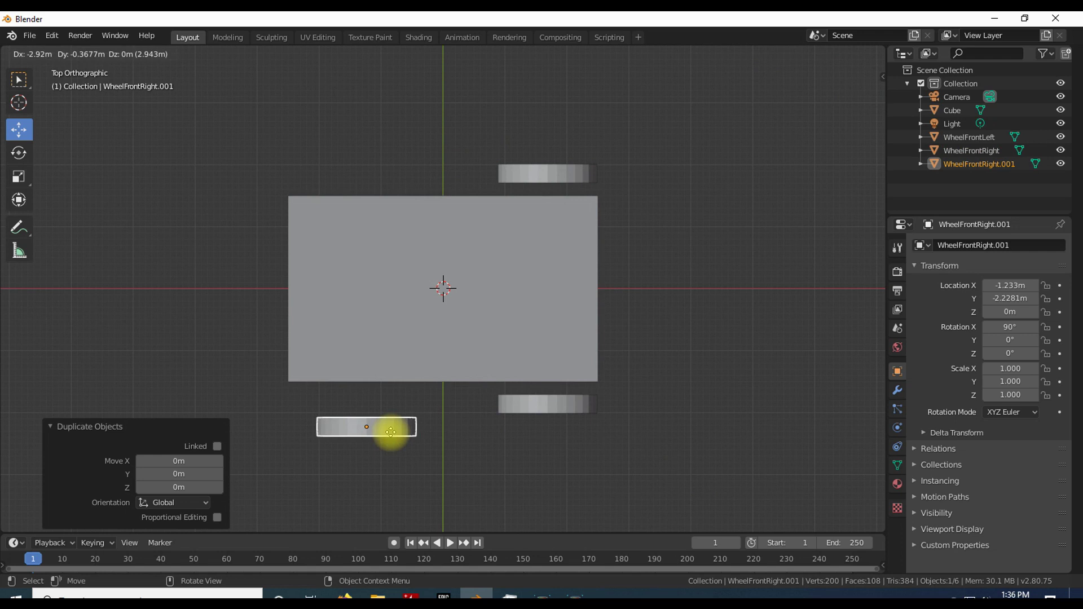
key("x")
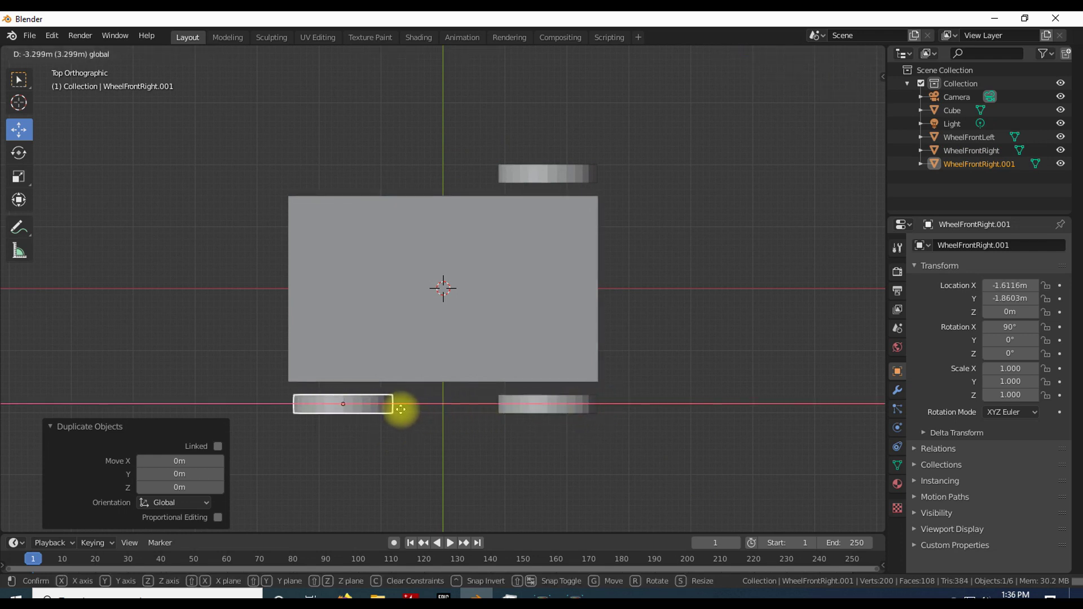
left_click(395, 411)
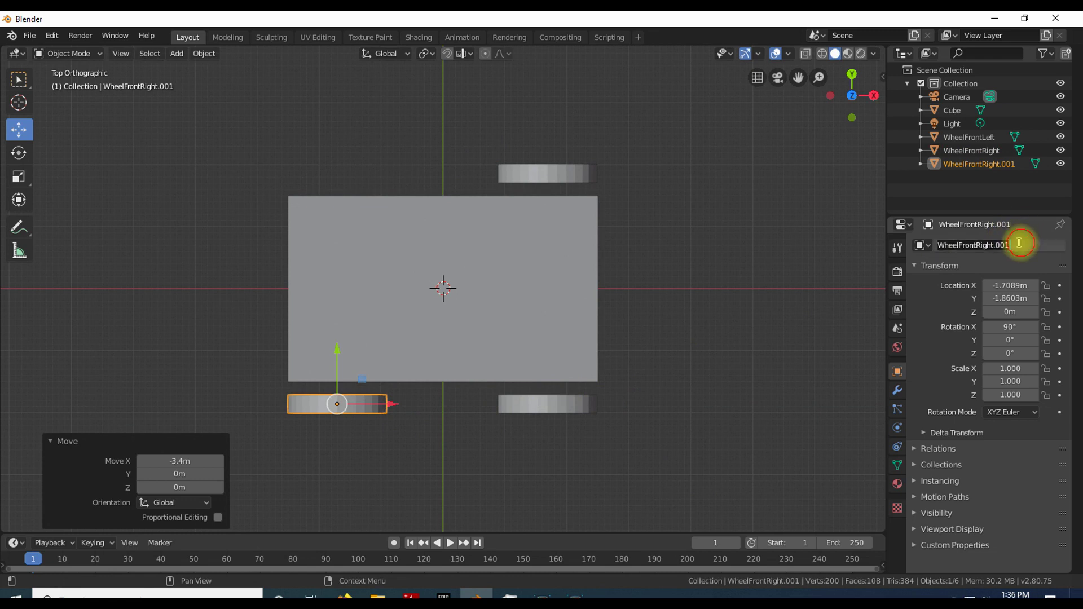
Rename the new rear wheel copy as WheelRearRight.
left_click(985, 247)
left_click(1021, 242)
left_click_drag(1036, 242, 964, 261)
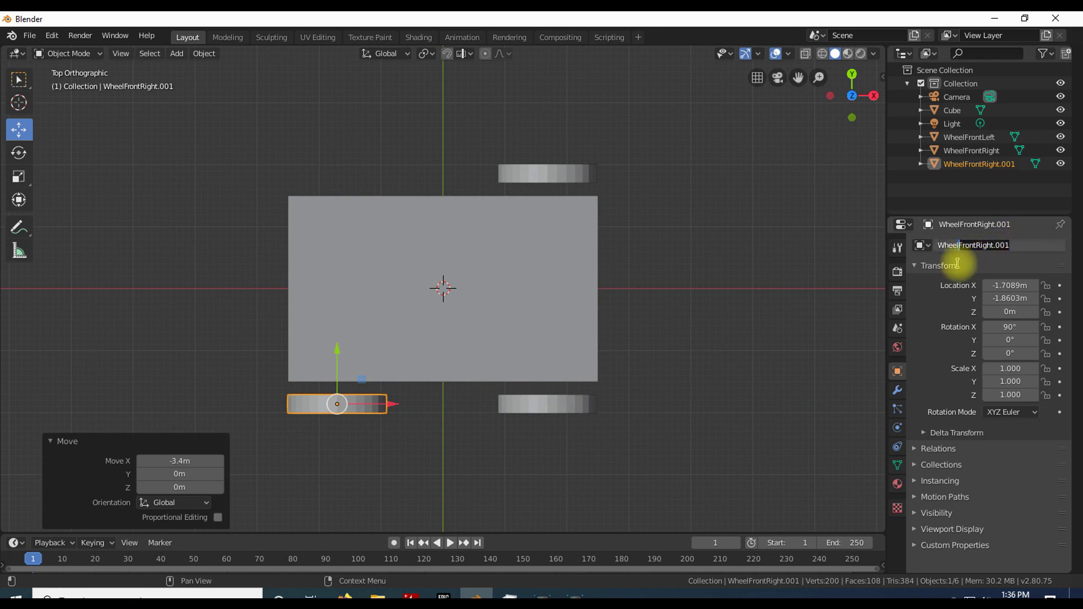
type("RearRight")
key("Return")
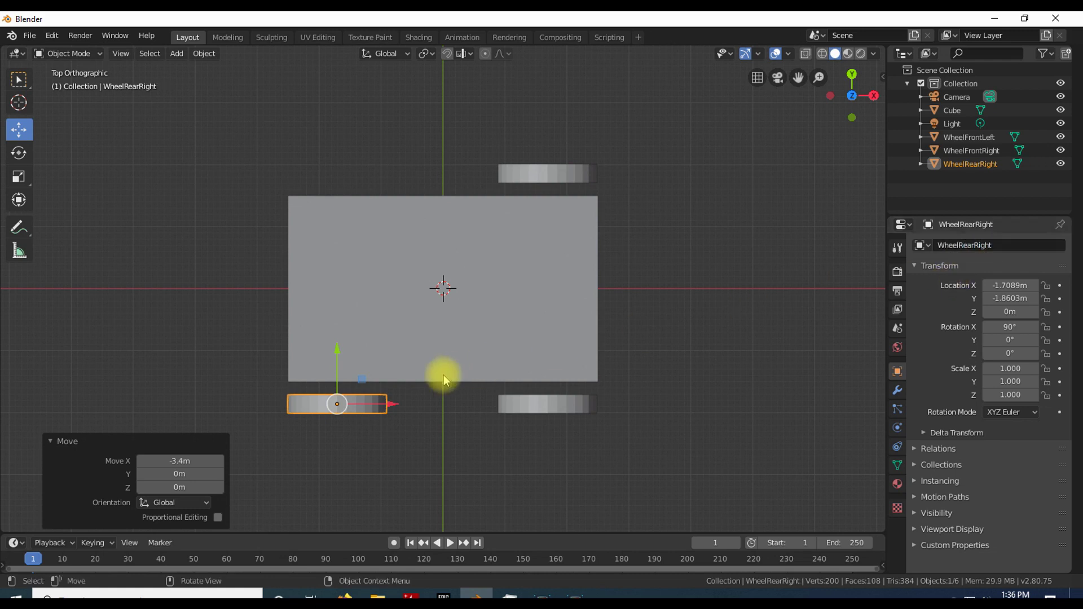
Duplicate WheelRearRight in place and set the copy's Y location to 1.86035 m, on the opposite side of the body.
key("shift+d")
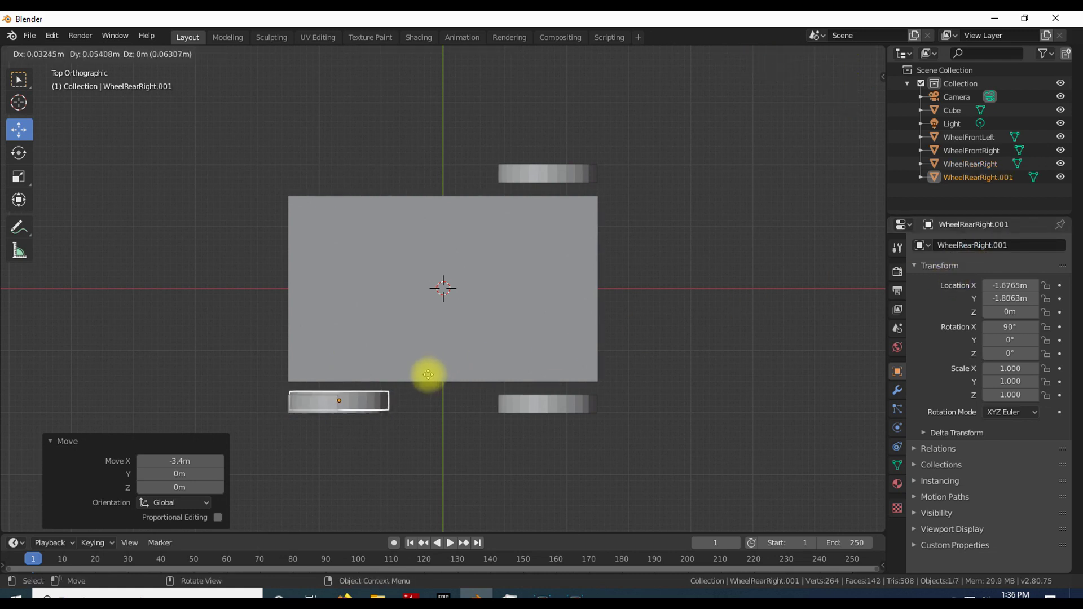
key("Escape")
double_click(1000, 302)
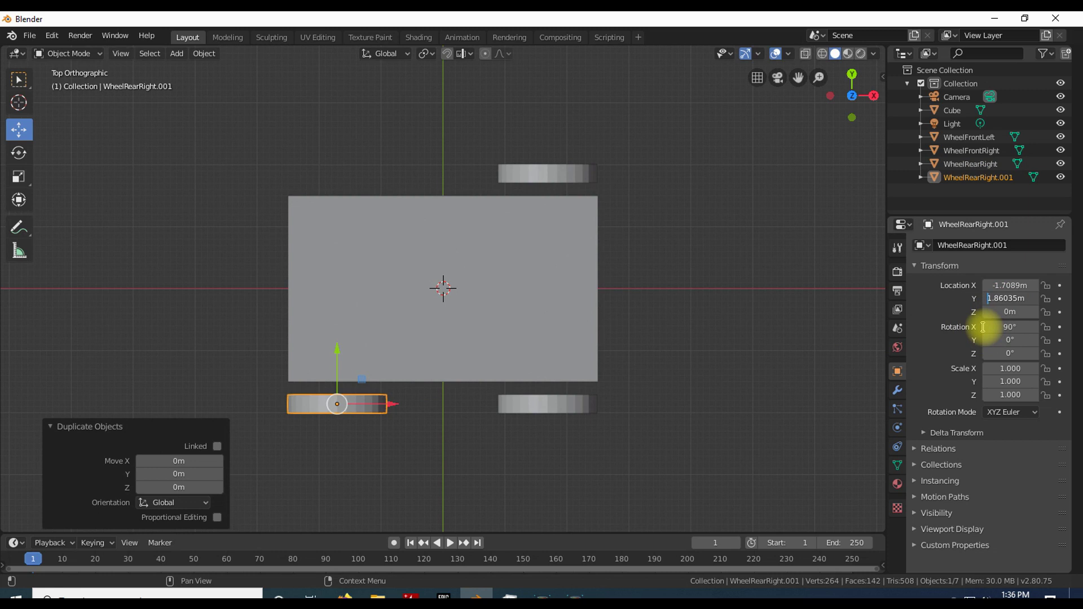
key("Return")
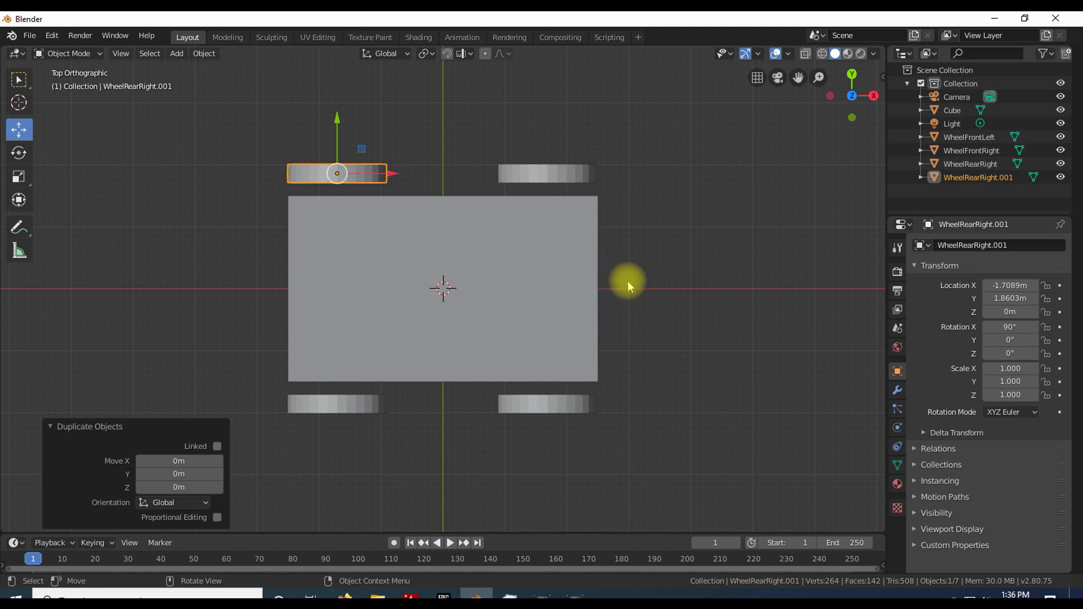
Rename the fourth wheel as WheelRearLeft.
left_click(1023, 243)
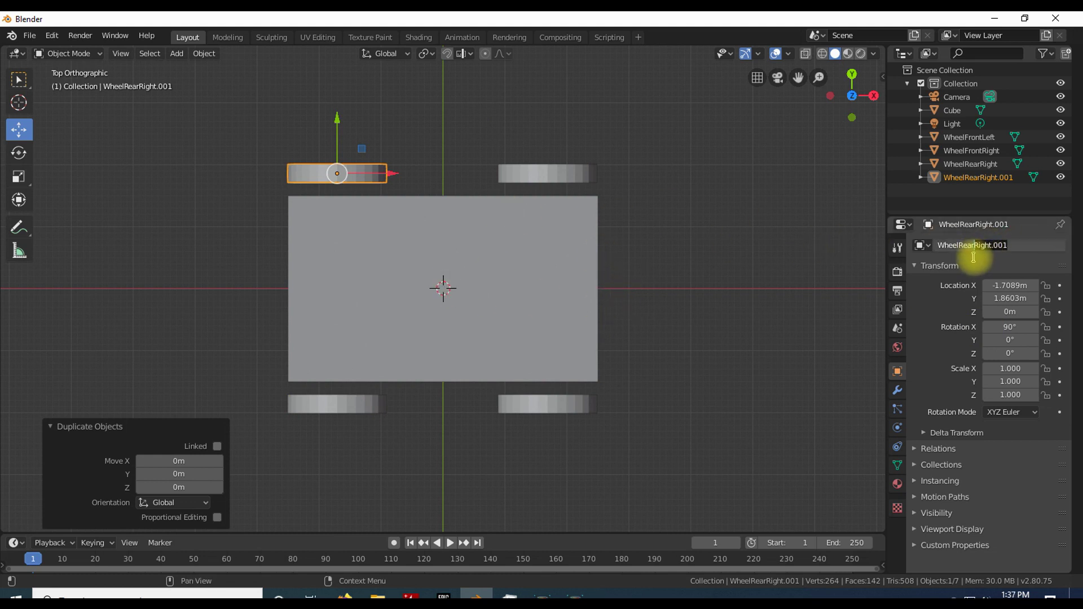
type("Left")
key("Return")
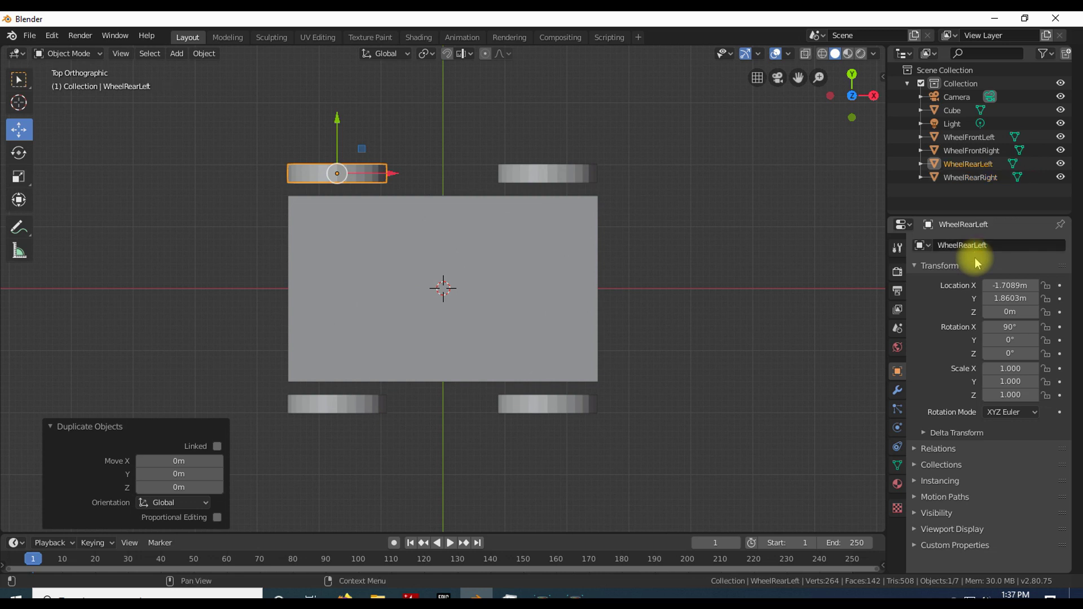
In back view, rename the wedge body as CarBody and raise it about 1.3 m along Z above the wheels.
left_click(875, 99)
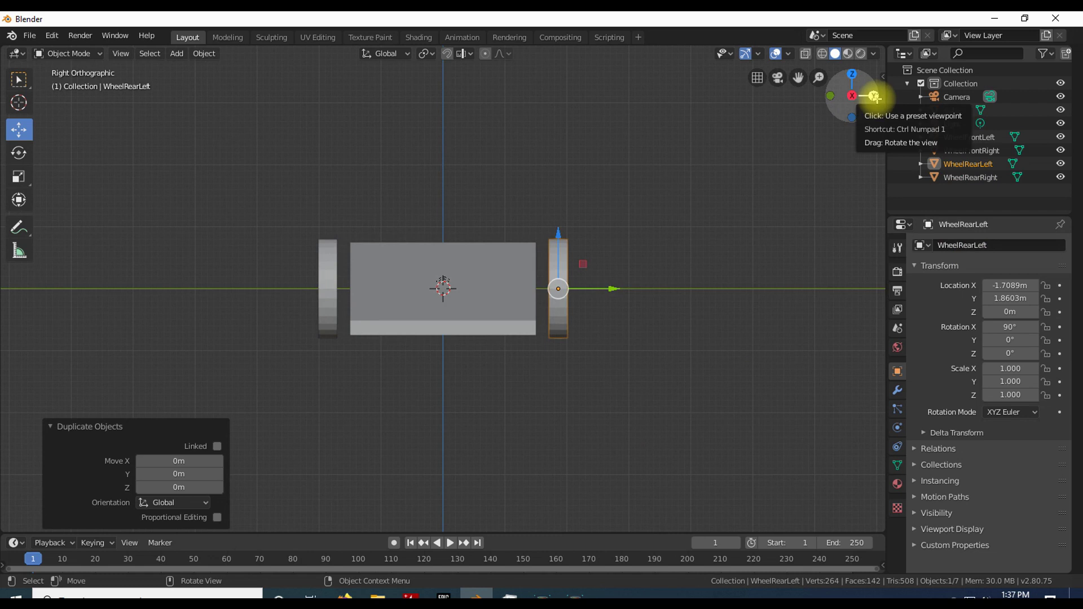
left_click(875, 97)
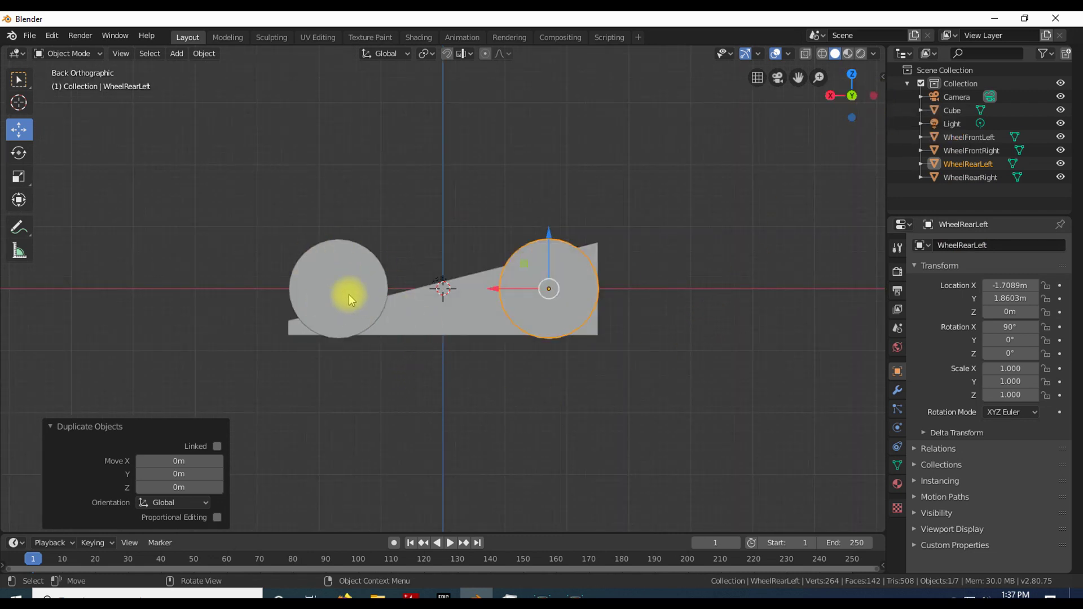
left_click(444, 324)
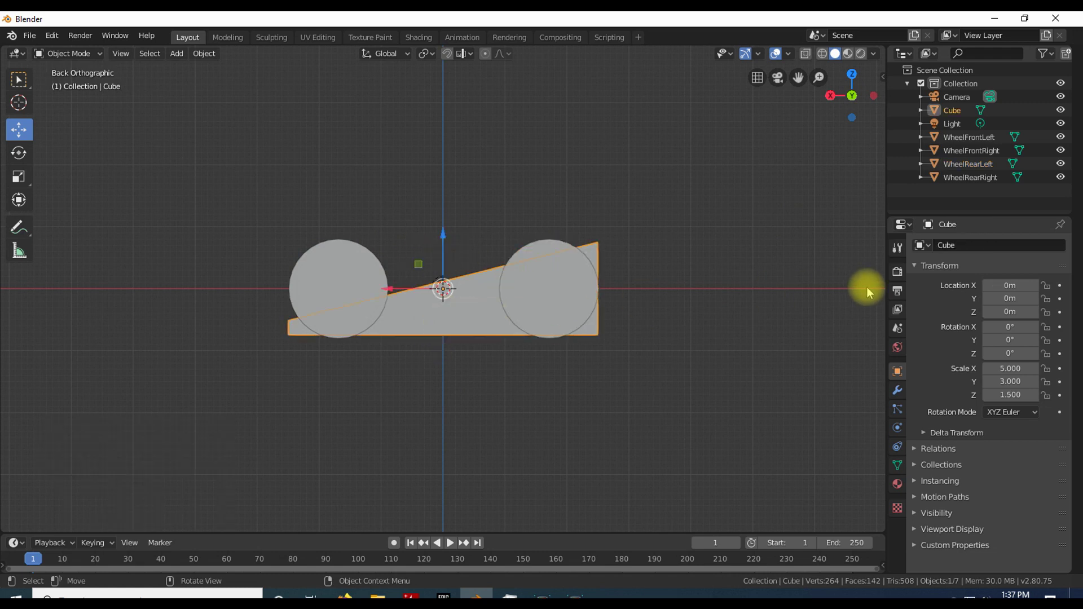
left_click(962, 243)
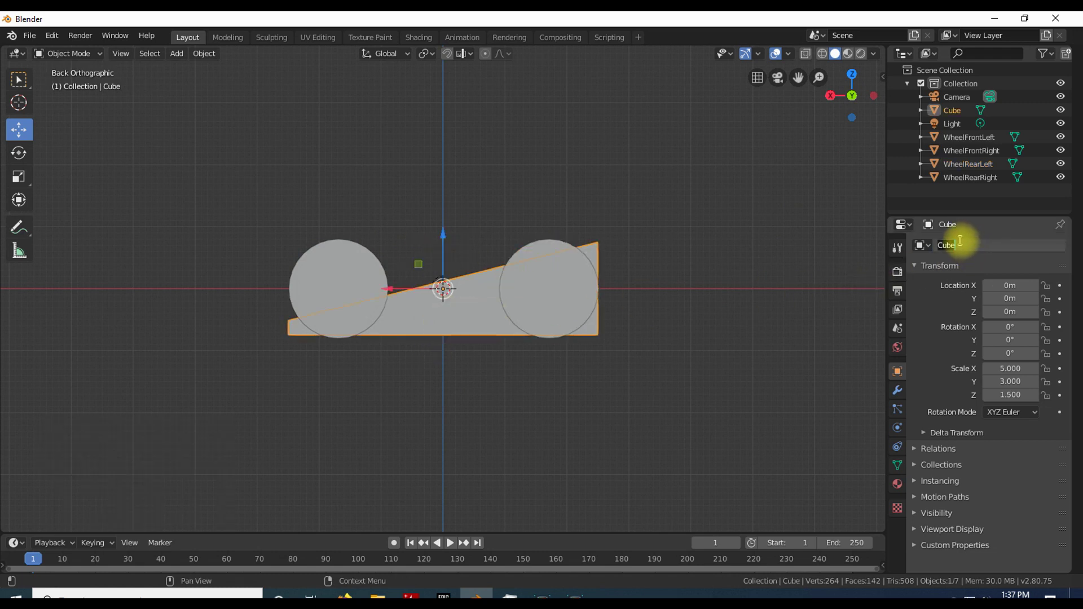
type("CarBody")
key("Return")
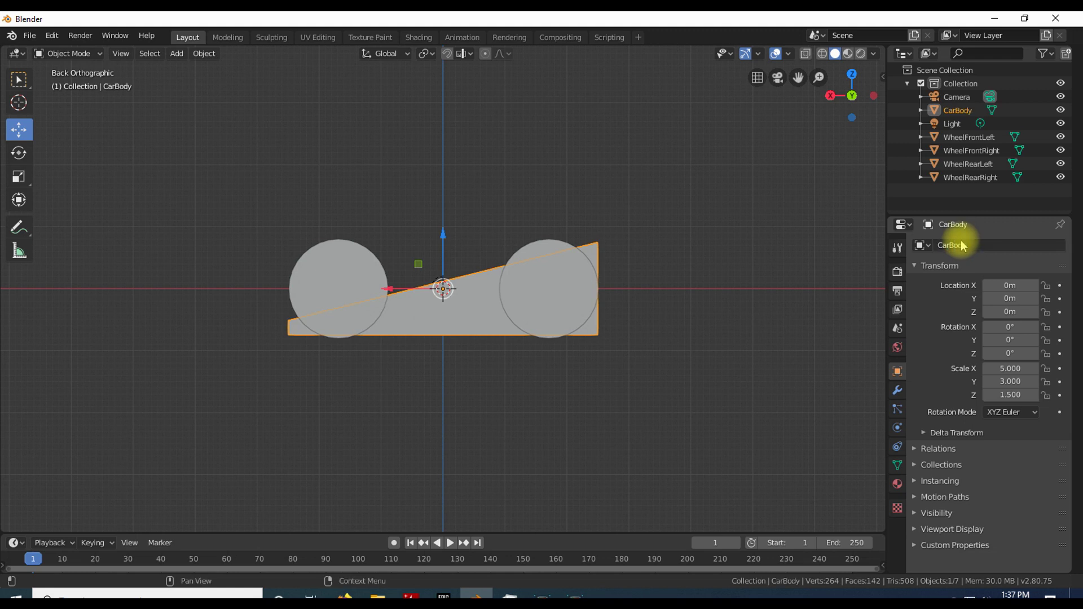
left_click_drag(444, 233, 436, 150)
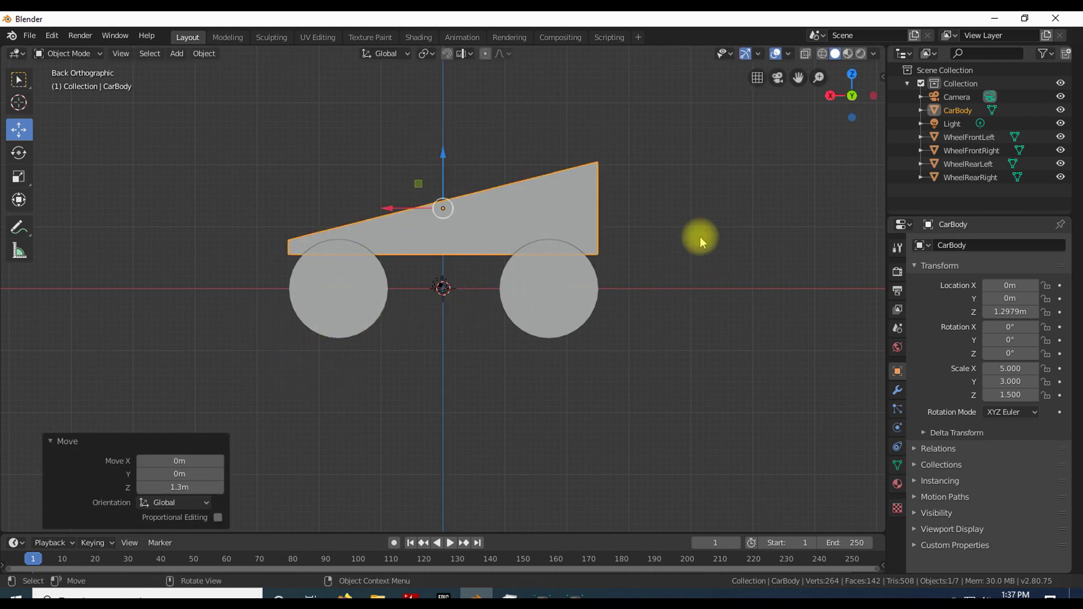
Select all four wheels and, in back view, raise them together about 0.81 m along Z into the lower part of CarBody.
middle_click_drag(661, 257, 430, 331)
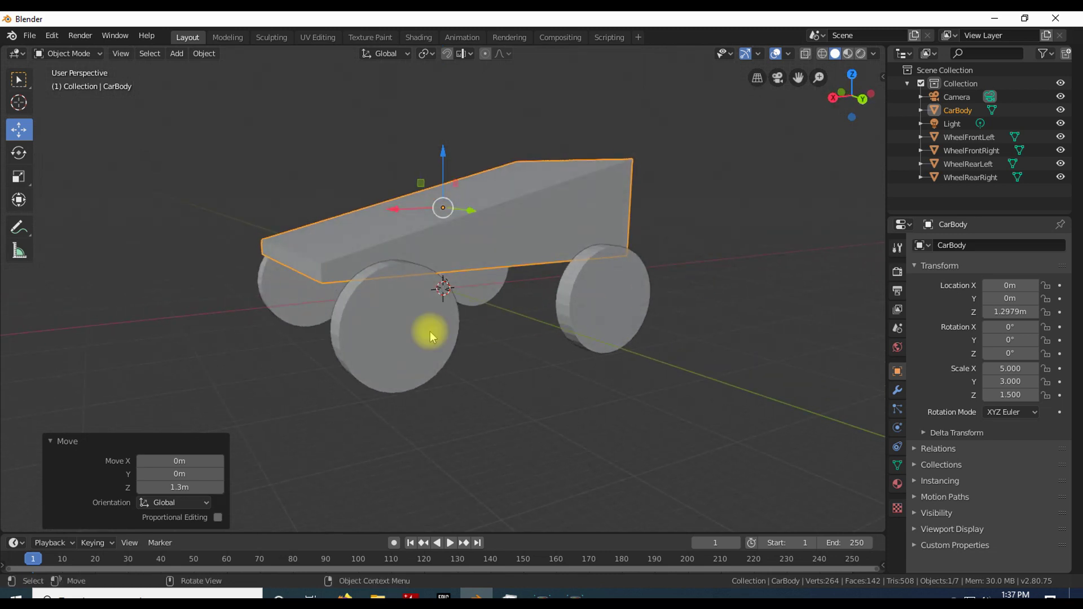
left_click(288, 303)
left_click(404, 338, "shift")
left_click(501, 289, "shift")
left_click(566, 308, "shift")
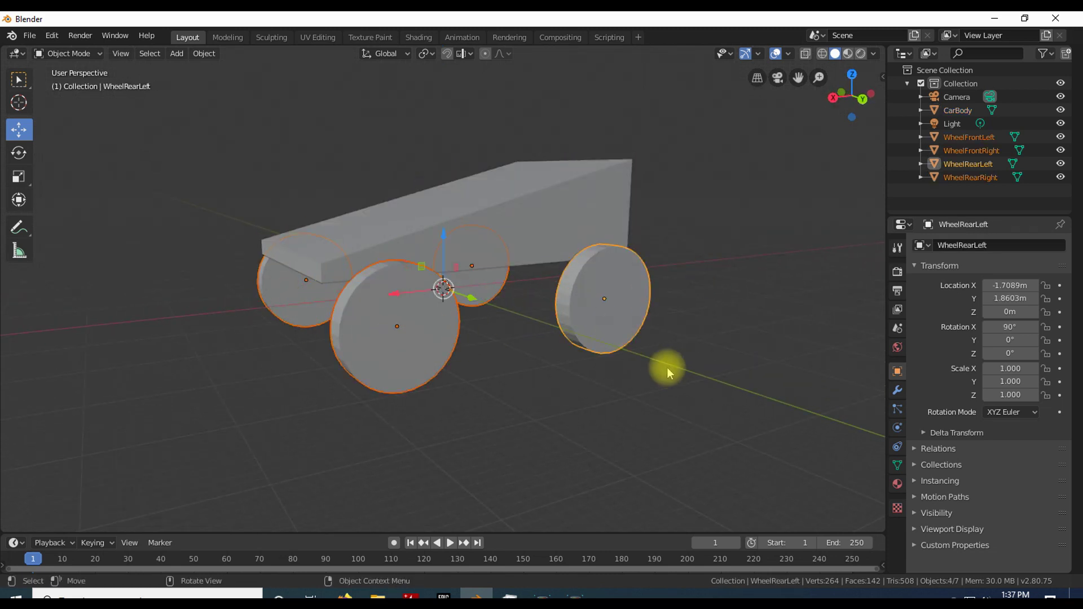
left_click(862, 99)
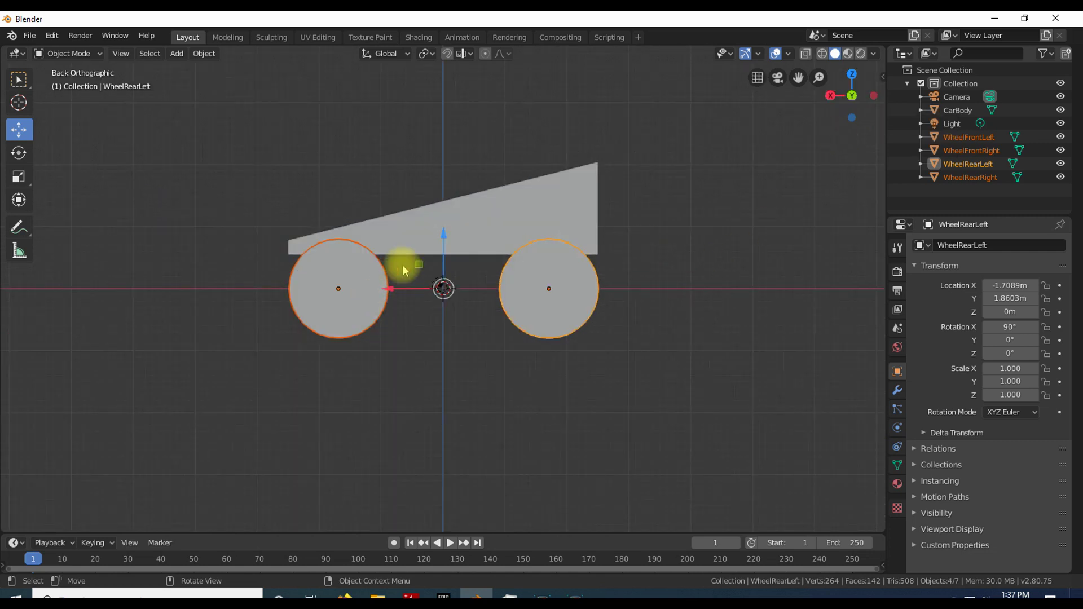
left_click_drag(443, 233, 452, 182)
middle_click_drag(653, 290, 590, 421)
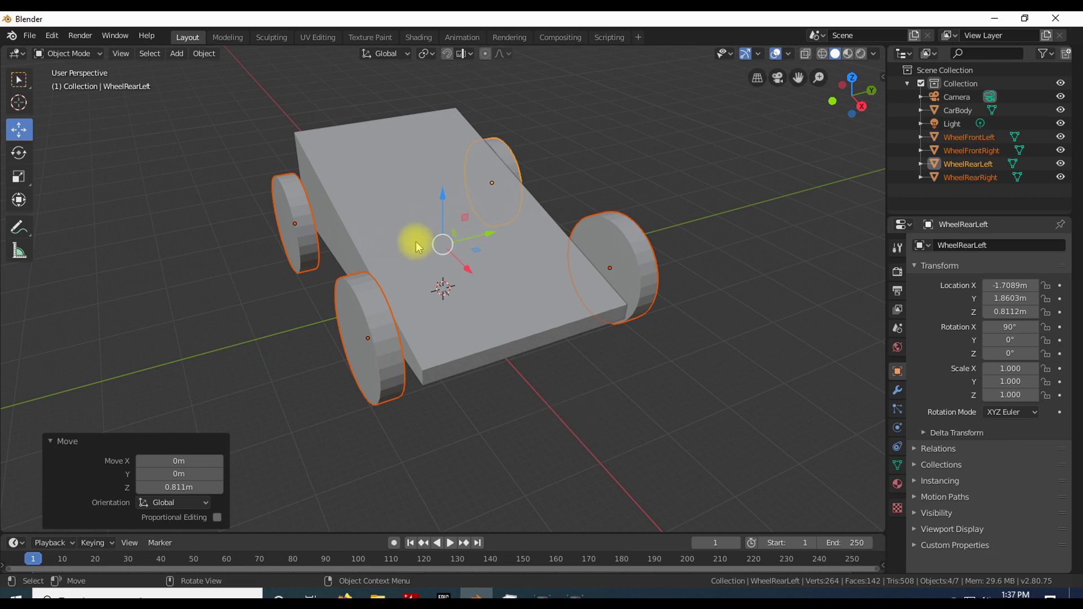
middle_click_drag(471, 431, 522, 410)
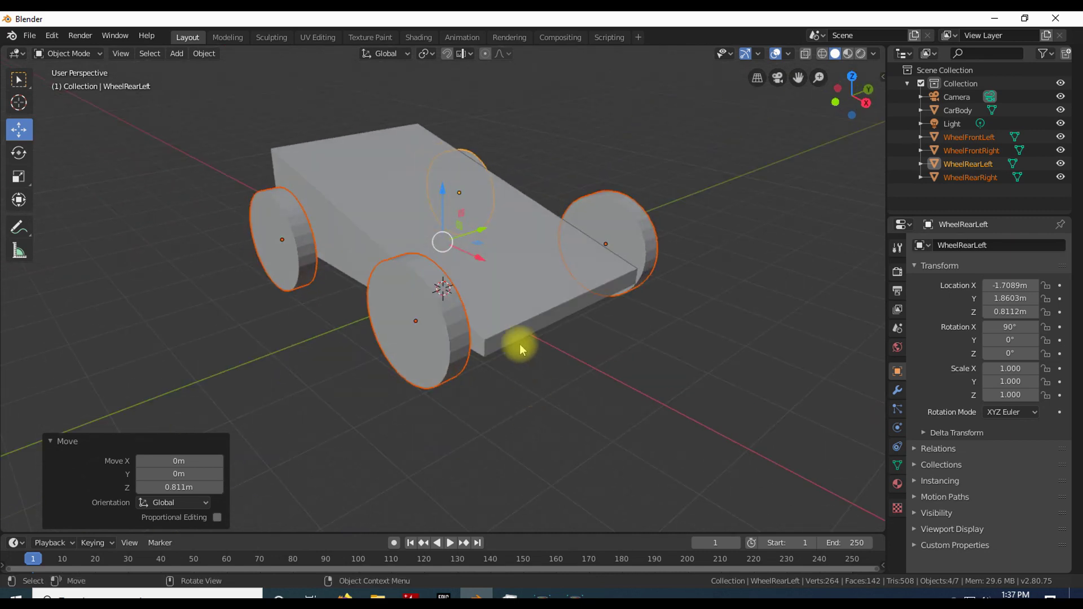
Apply all transforms (location, rotation and scale) to CarBody.
left_click(515, 305)
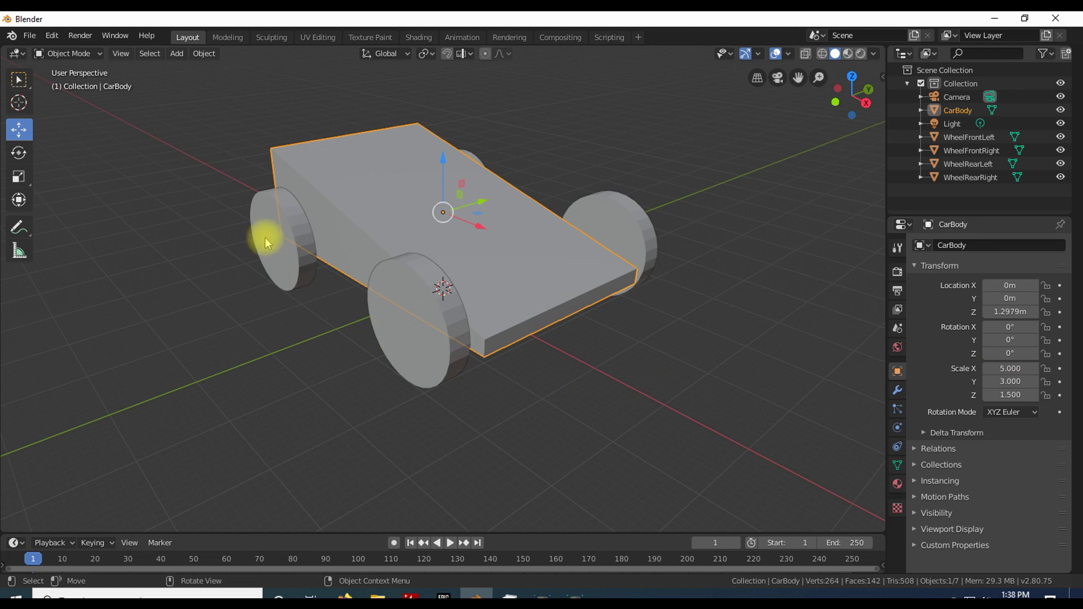
left_click(206, 53)
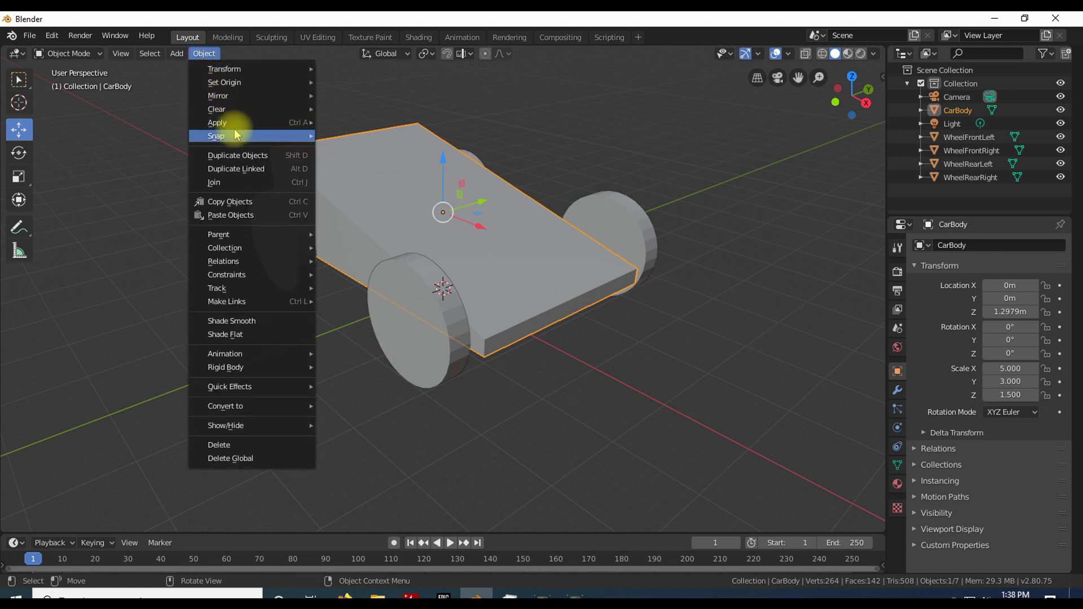
mouse_move(239, 128)
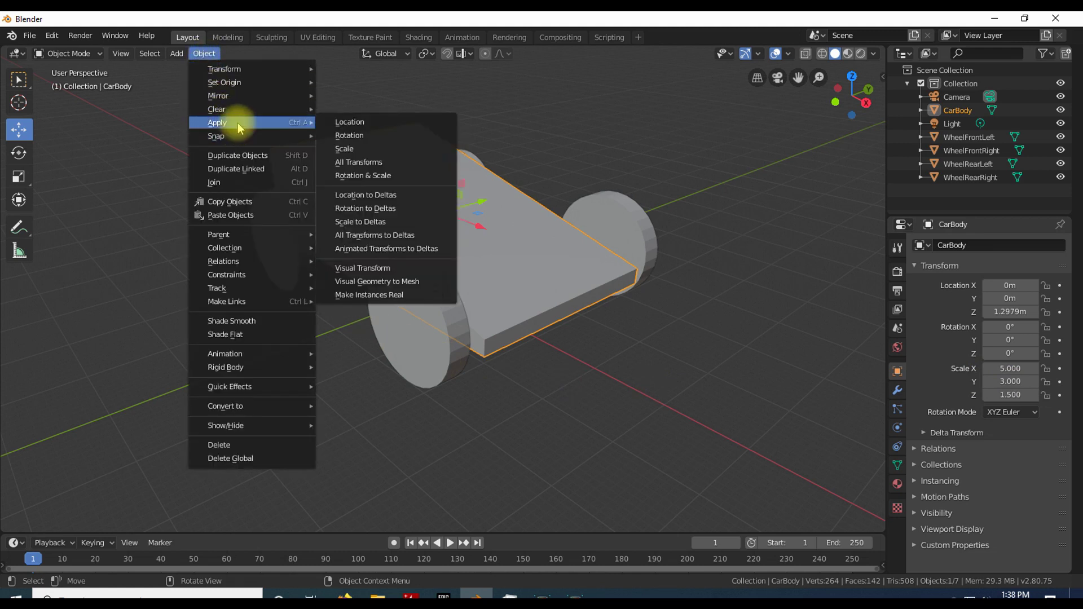
left_click(410, 164)
mouse_move(302, 356)
middle_mouse_down()
mouse_move(343, 306)
mouse_move(277, 348)
mouse_move(296, 356)
middle_mouse_up()
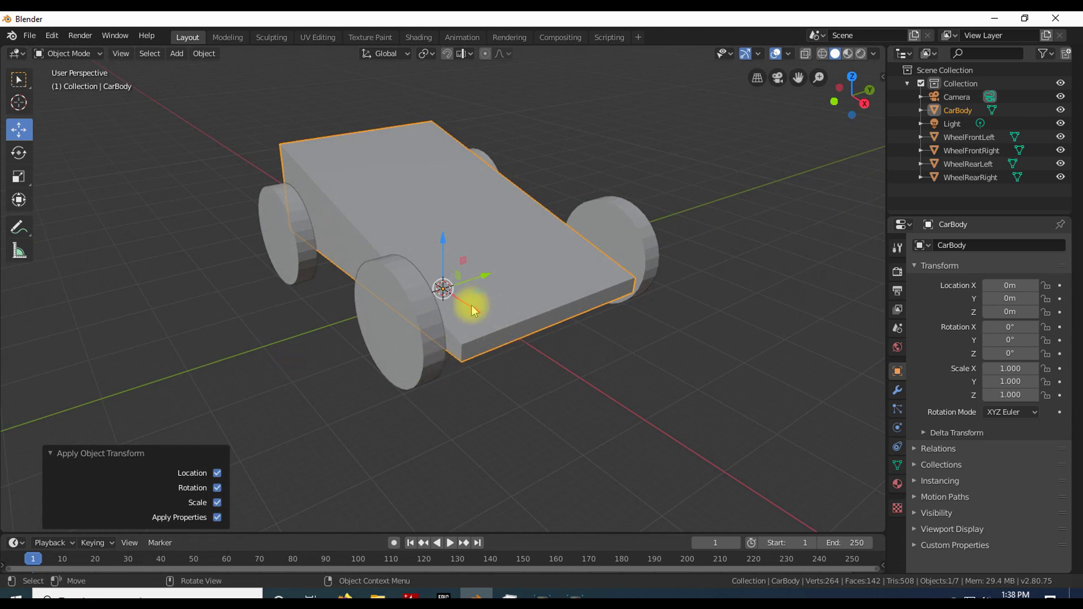
Parent the four wheels to CarBody using the Object parenting type.
left_click(394, 357)
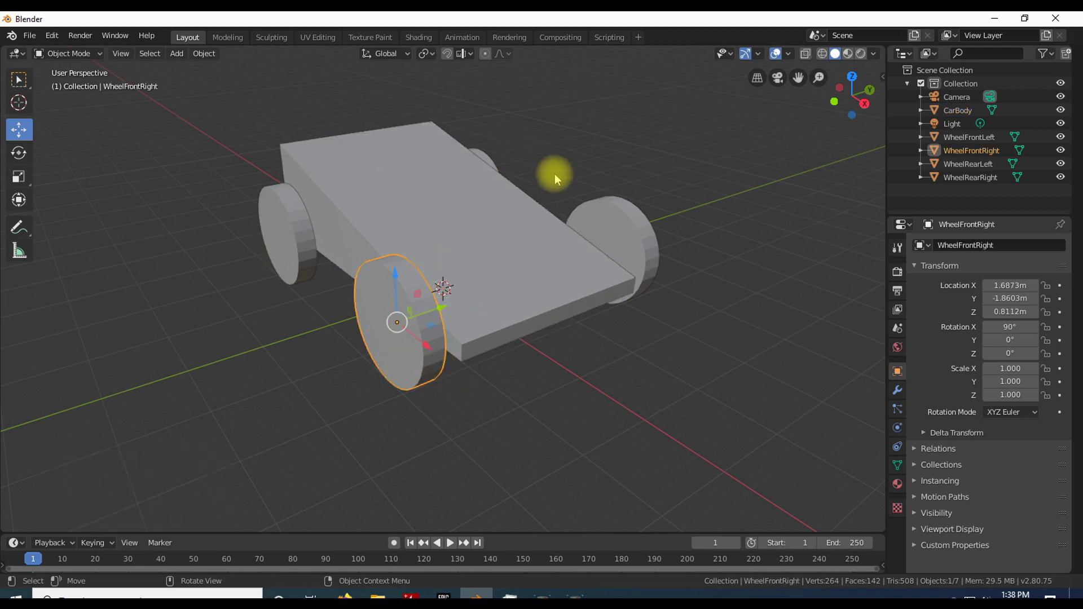
mouse_move(684, 244)
middle_mouse_down()
mouse_move(551, 252)
mouse_move(666, 249)
middle_mouse_up()
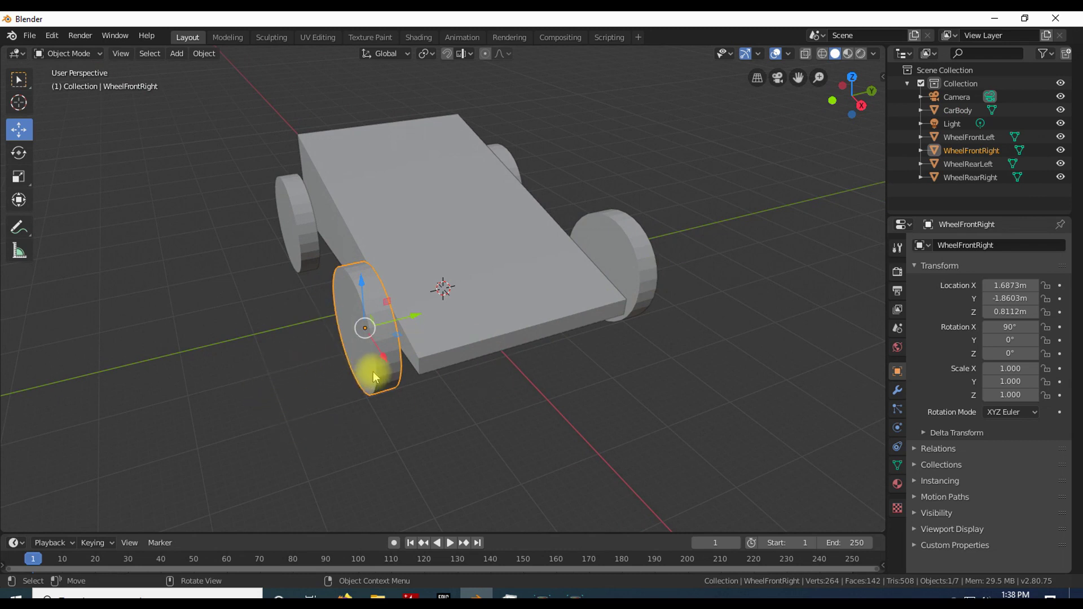
left_click(648, 259, "shift")
left_click(533, 168, "shift")
left_click(293, 215, "shift")
left_click(395, 202, "shift")
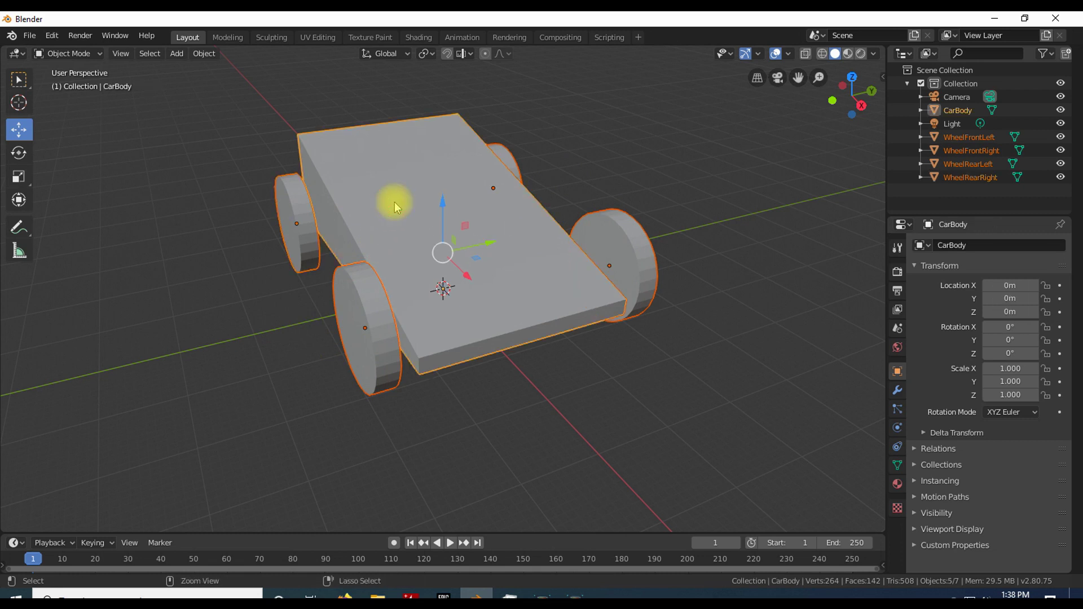
key("ctrl+p")
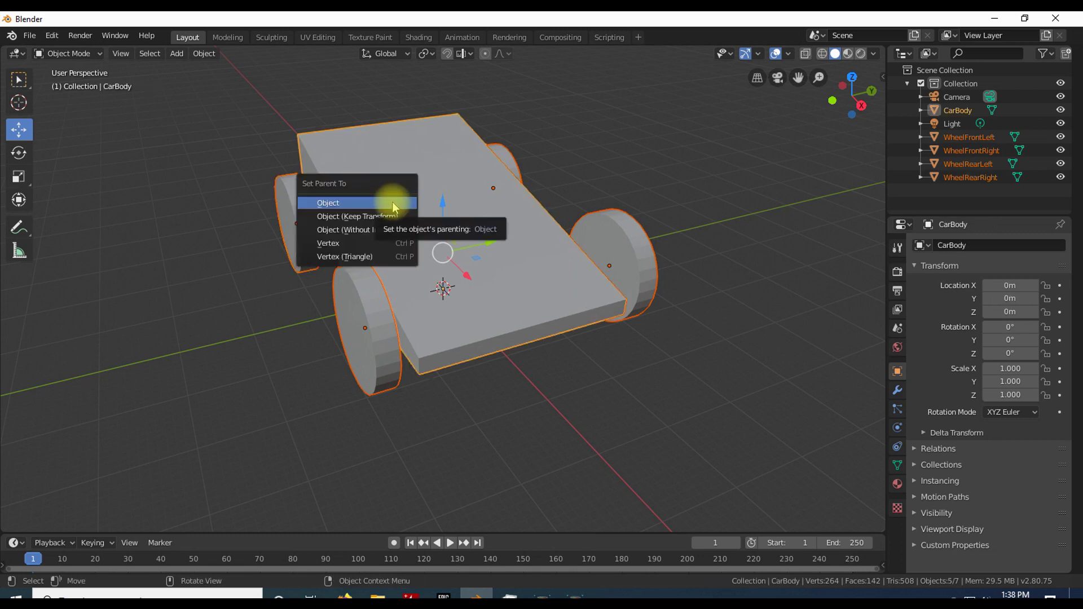
left_click(333, 205)
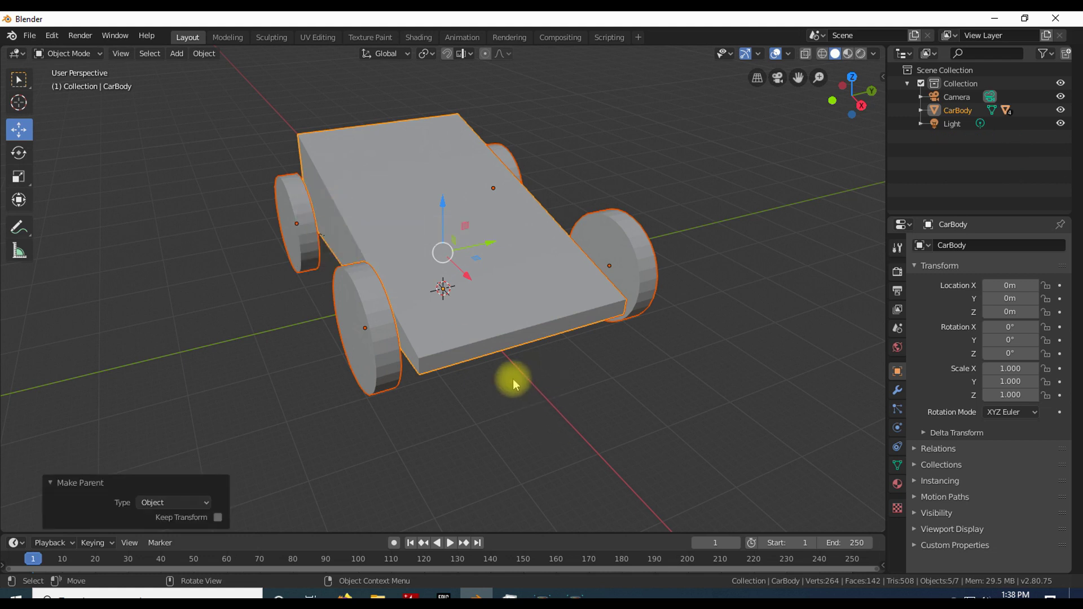
Try moving CarBody together with its parented wheels, and undo the move.
left_click_drag(442, 199, 443, 198)
left_click_drag(443, 204, 503, 278)
key("ctrl+z")
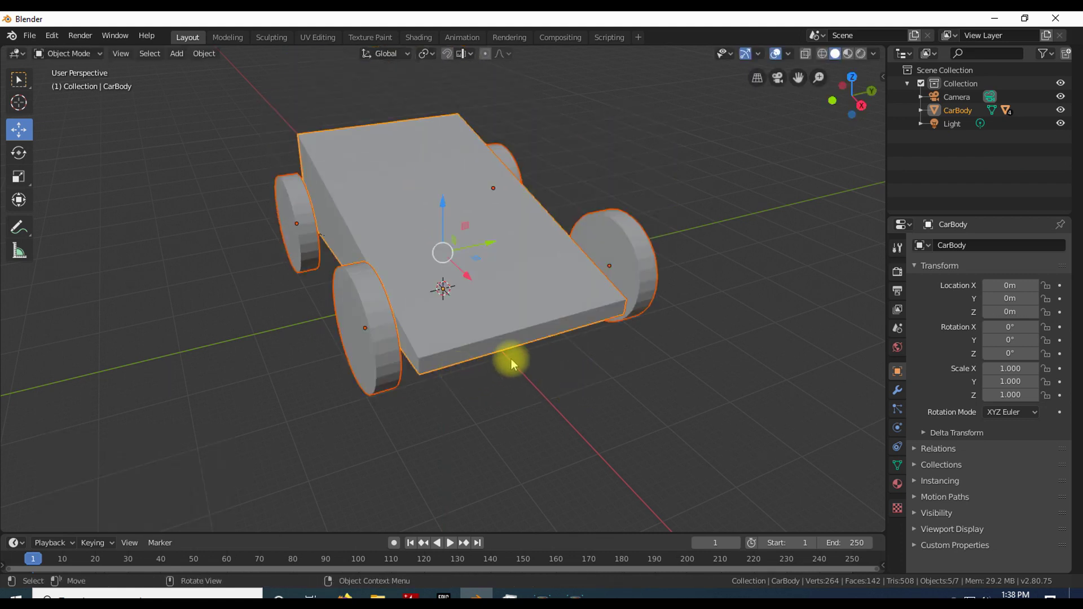
Export the car in FBX format as BoxCarTut.fbx to the blender folder in Documents.
left_click(29, 36)
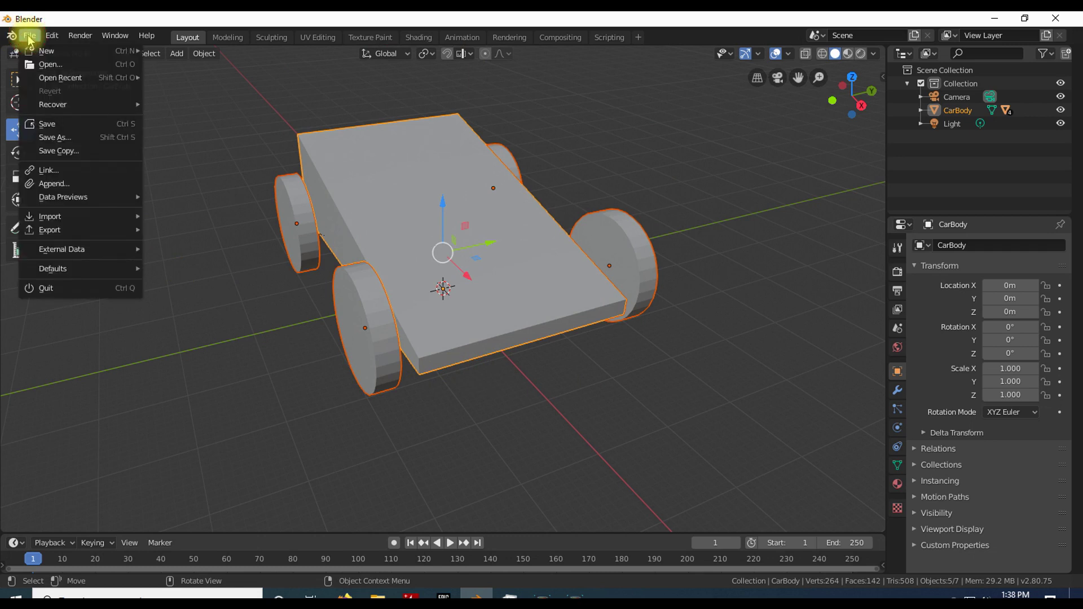
mouse_move(84, 228)
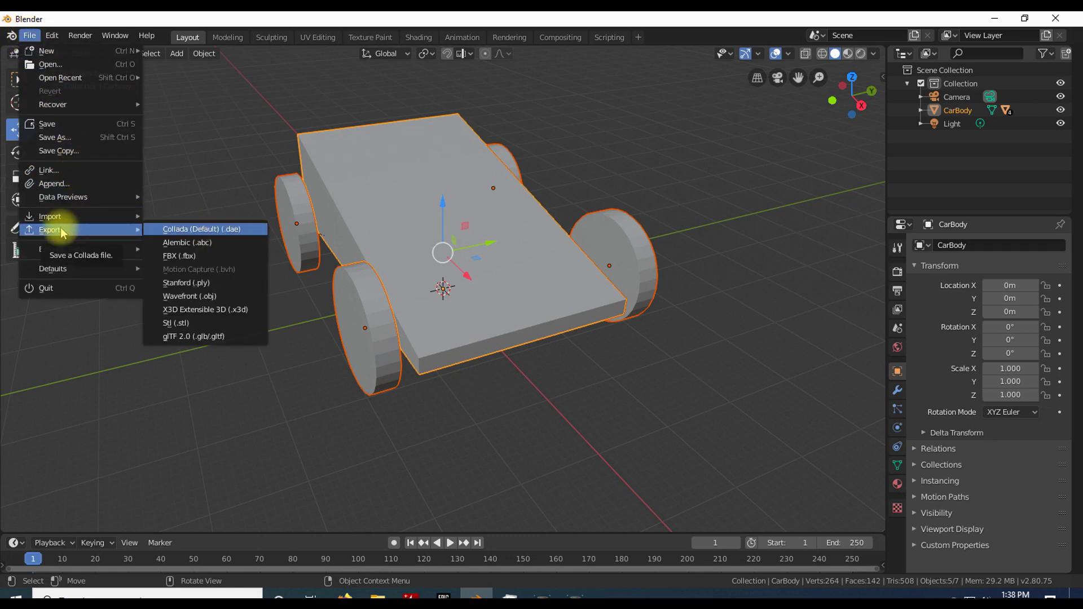
left_click(229, 259)
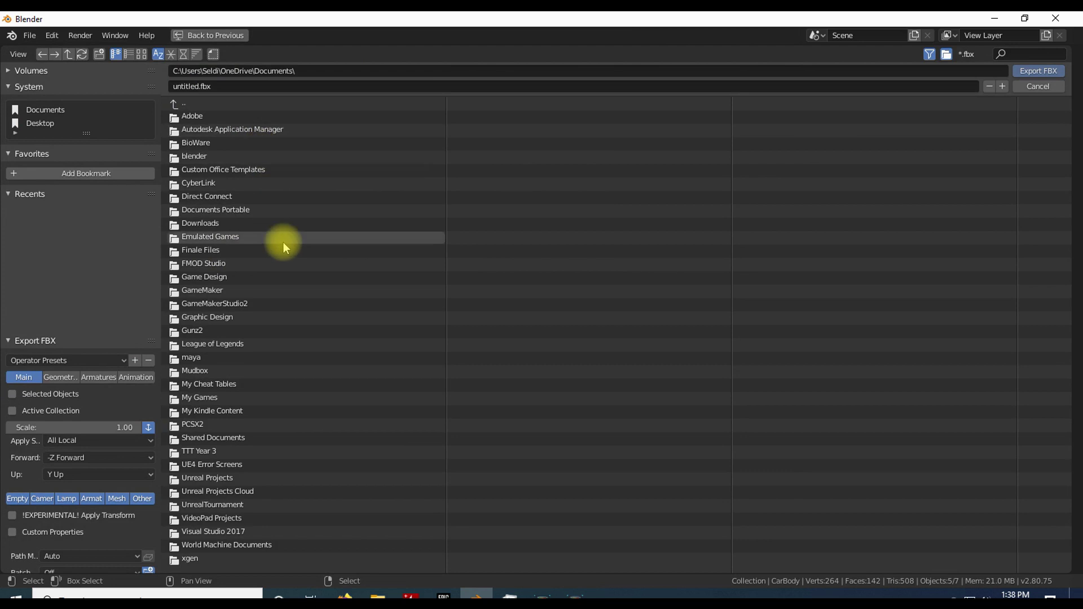
left_click(195, 156)
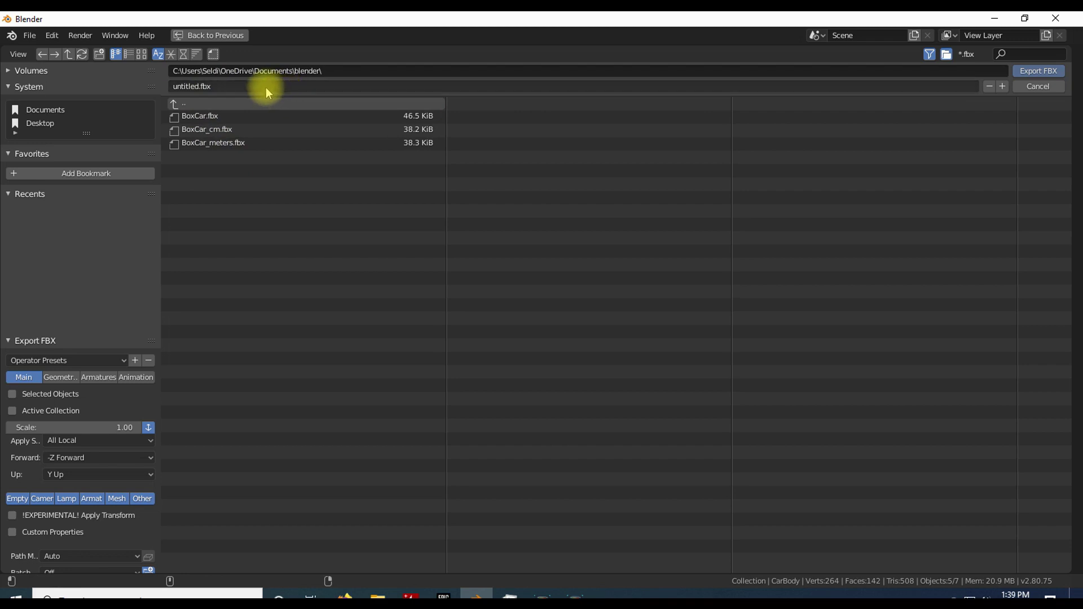
left_click(213, 120)
left_click(226, 84)
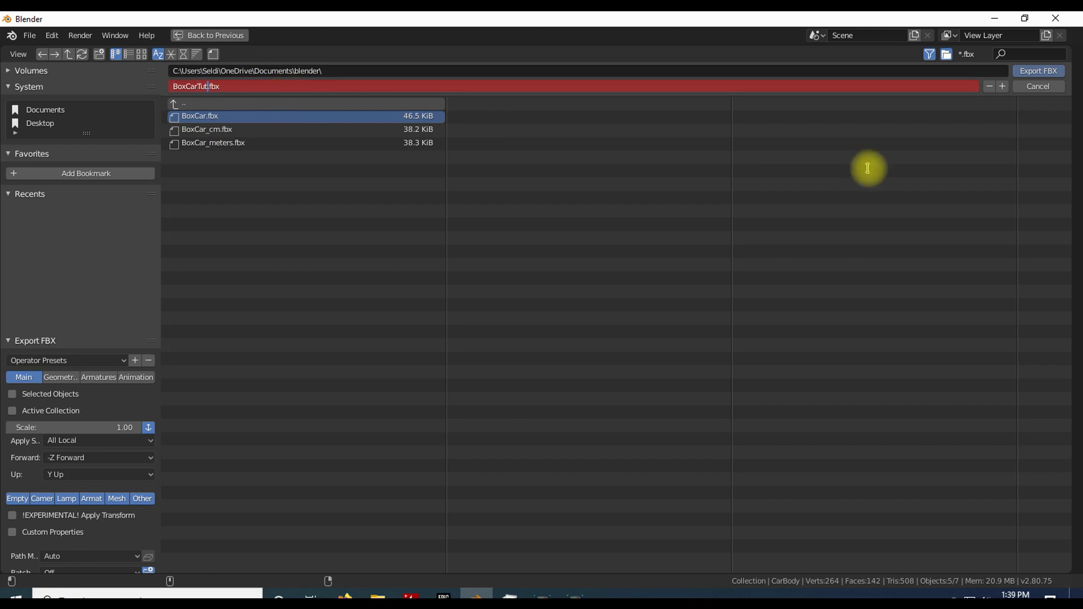
left_click(1035, 73)
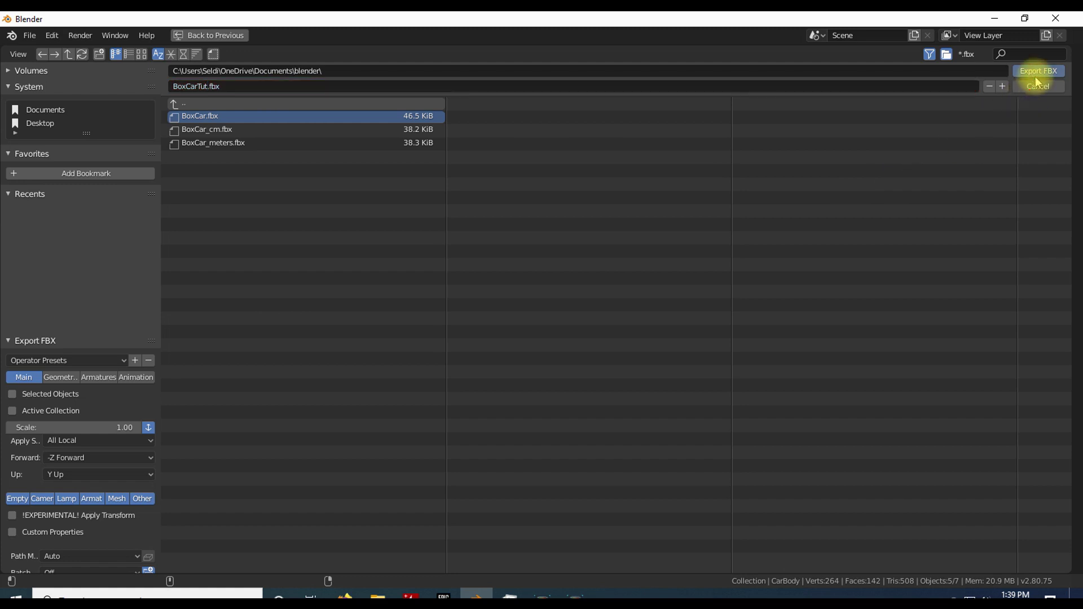
left_click(1038, 72)
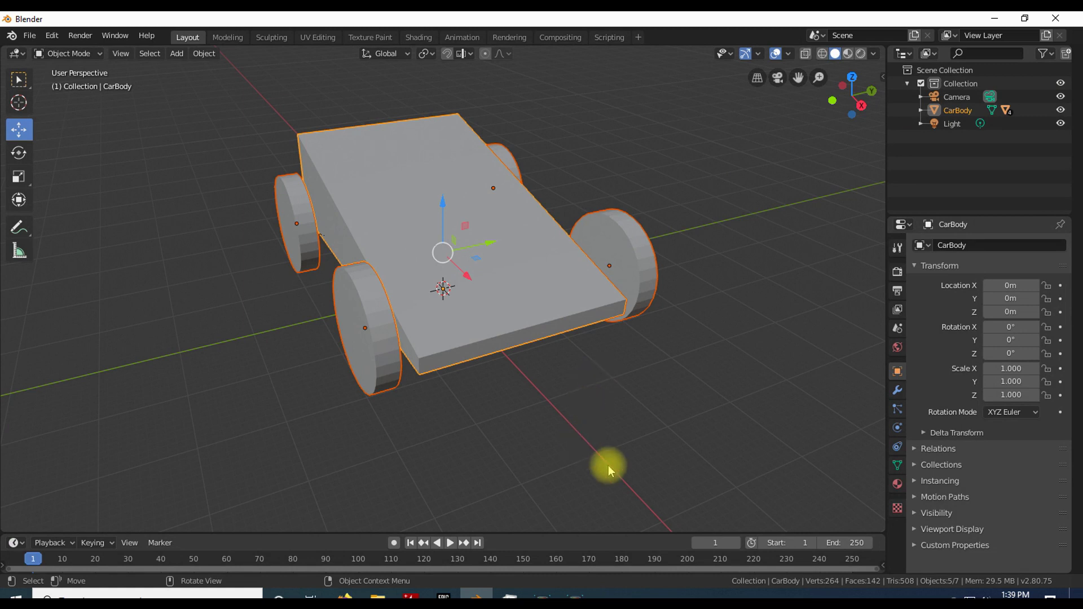
Switch to the Epic Games Launcher, launch Unreal Engine 4.23.1 and create a Blank Blueprint project named BlenderCarTut with Scalable 3D or 2D quality.
left_click(444, 597)
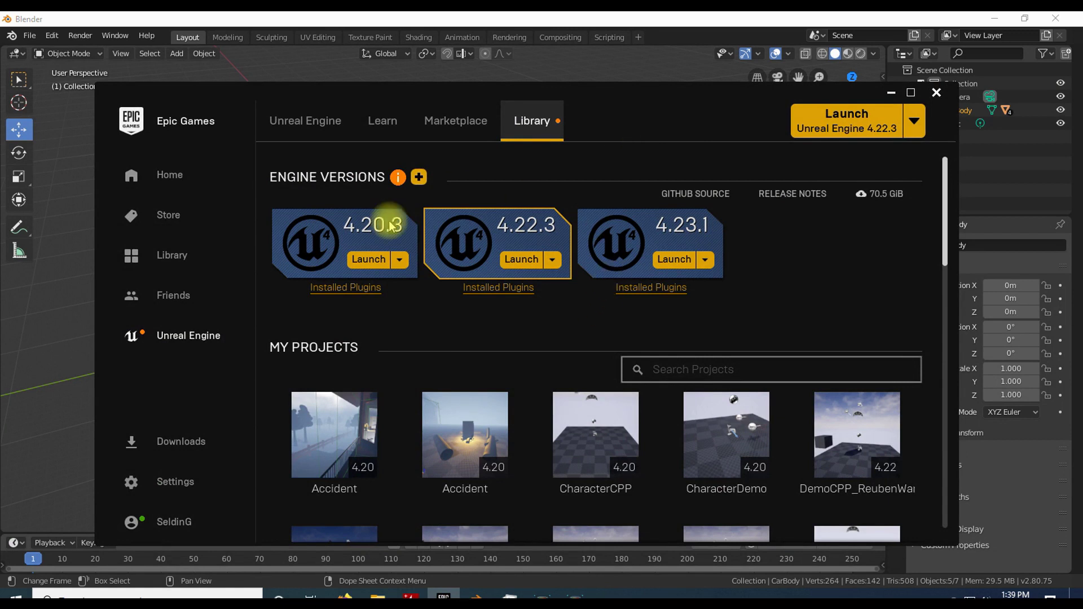
left_click(666, 261)
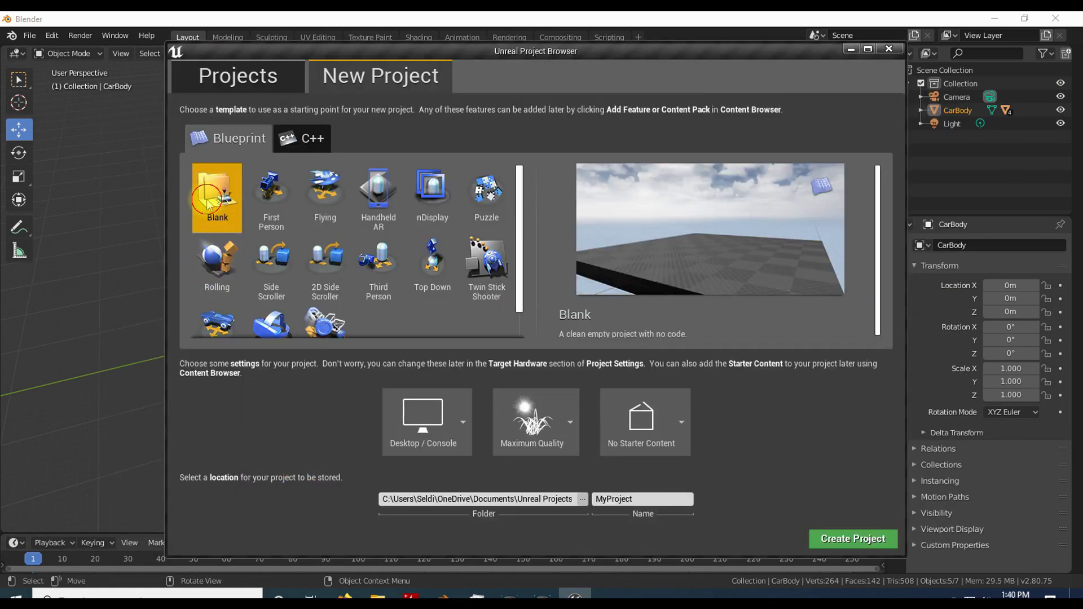
left_click(525, 423)
left_click(591, 482)
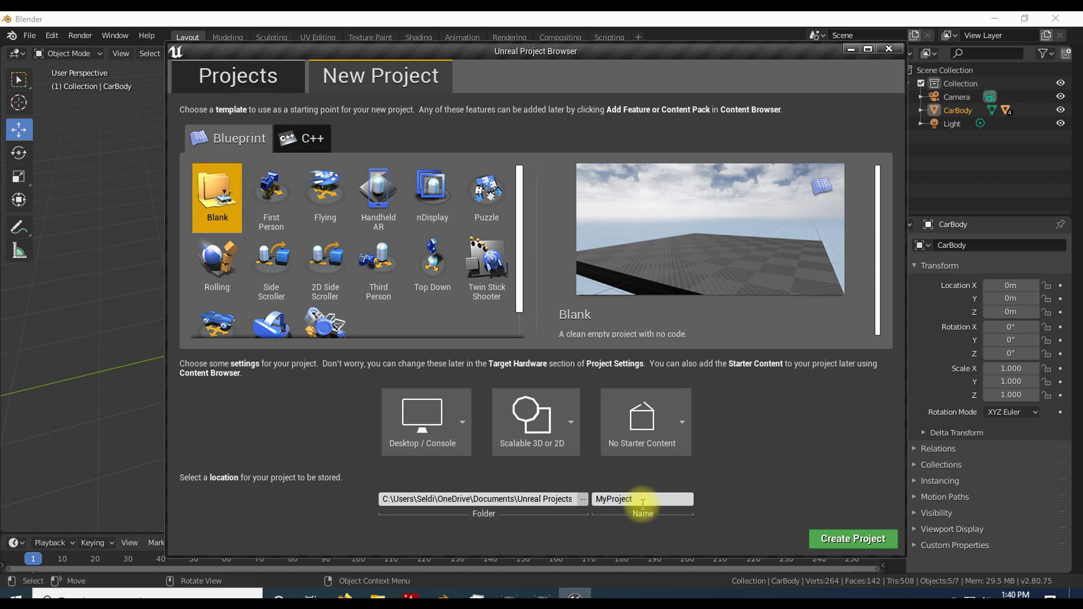
double_click(662, 497)
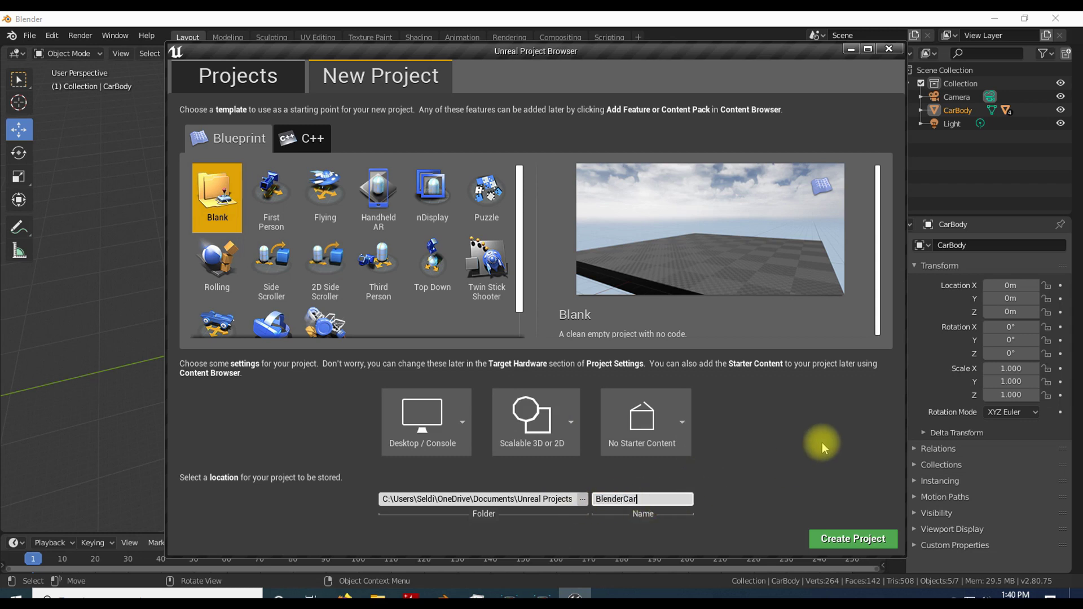
left_click(820, 537)
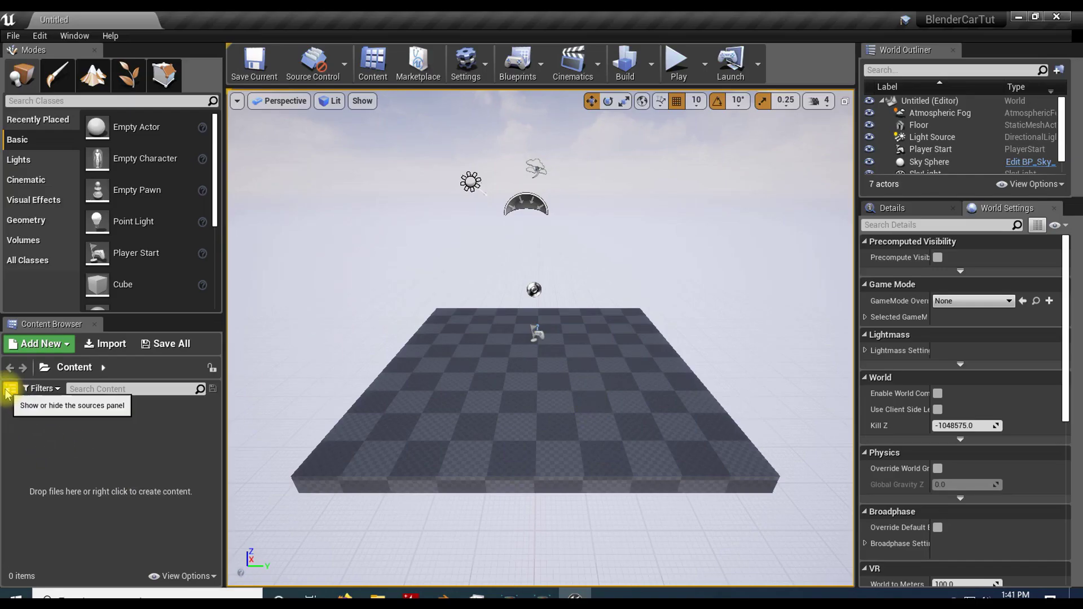
Show the Content Browser's folder tree and create a folder named Car in Content.
left_click(10, 388)
left_click_drag(54, 426, 104, 432)
left_click(40, 344)
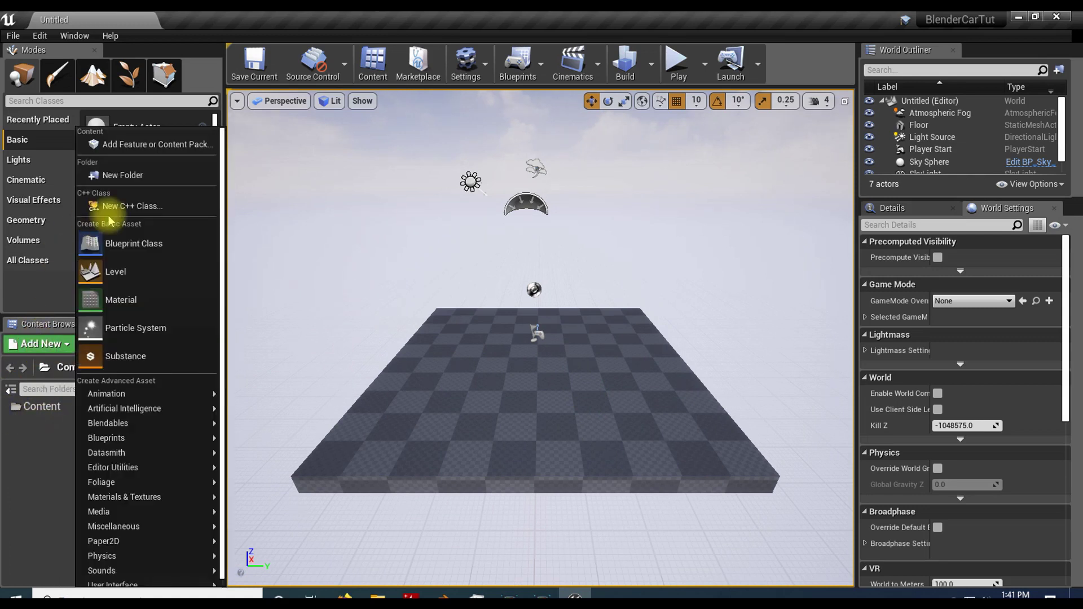
left_click(141, 177)
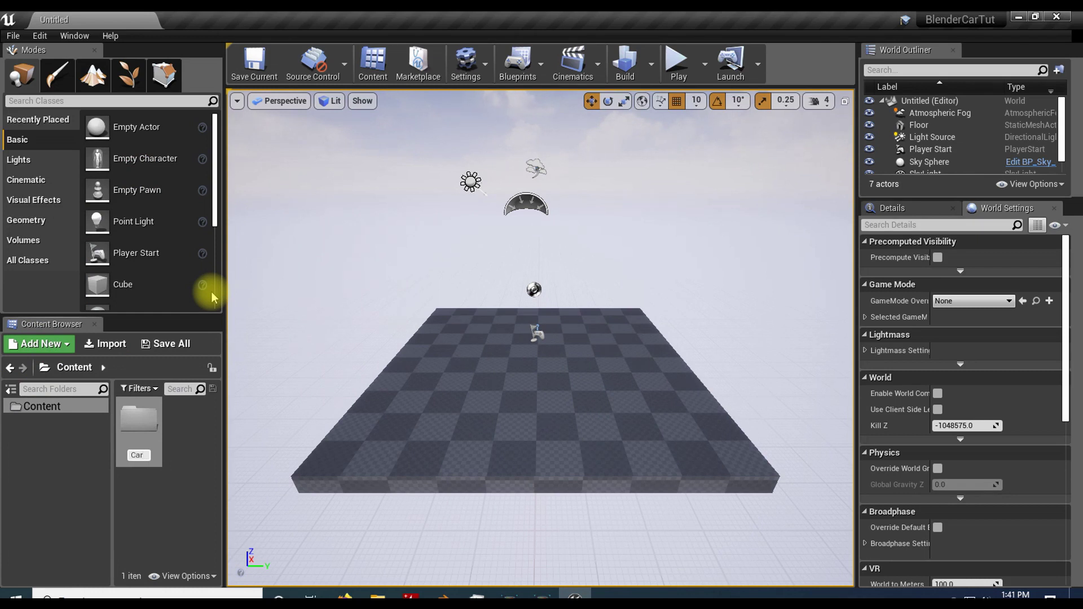
key("Return")
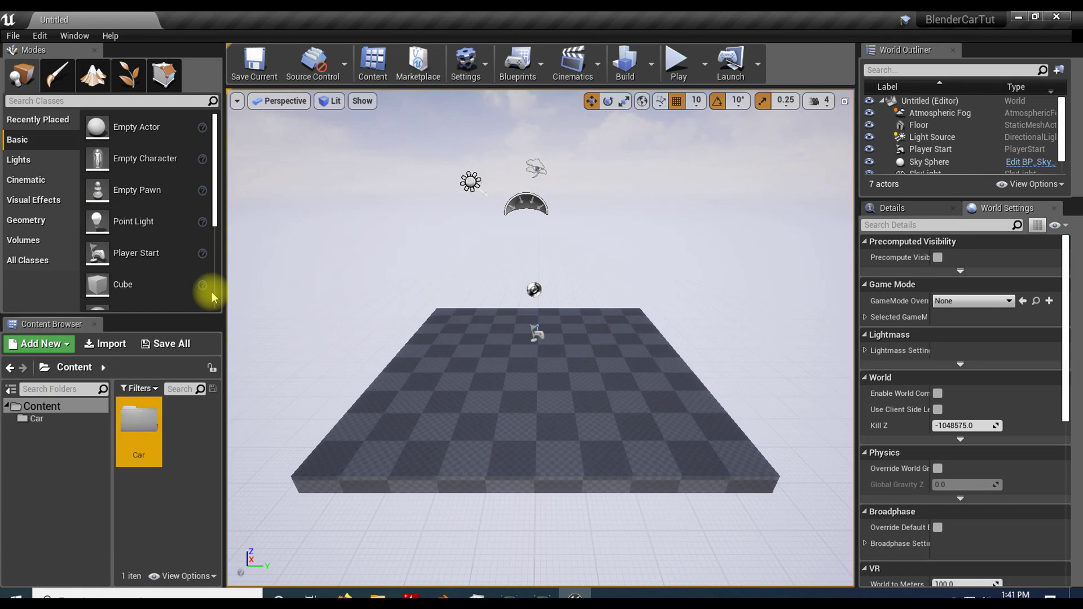
Create a second folder named Blueprints directly in Content and open it.
left_click(37, 419)
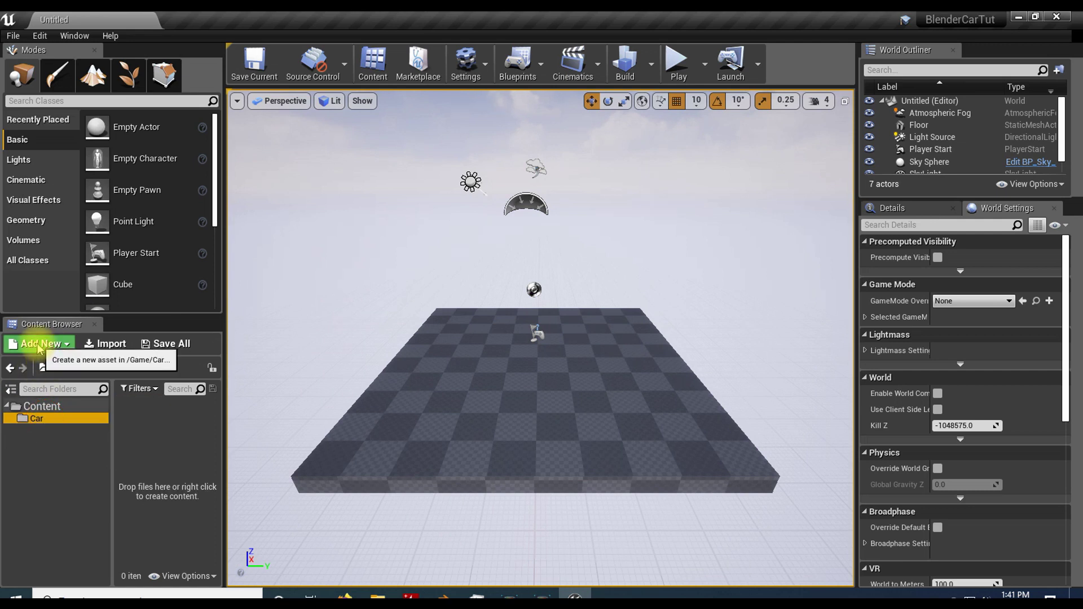
left_click(37, 407)
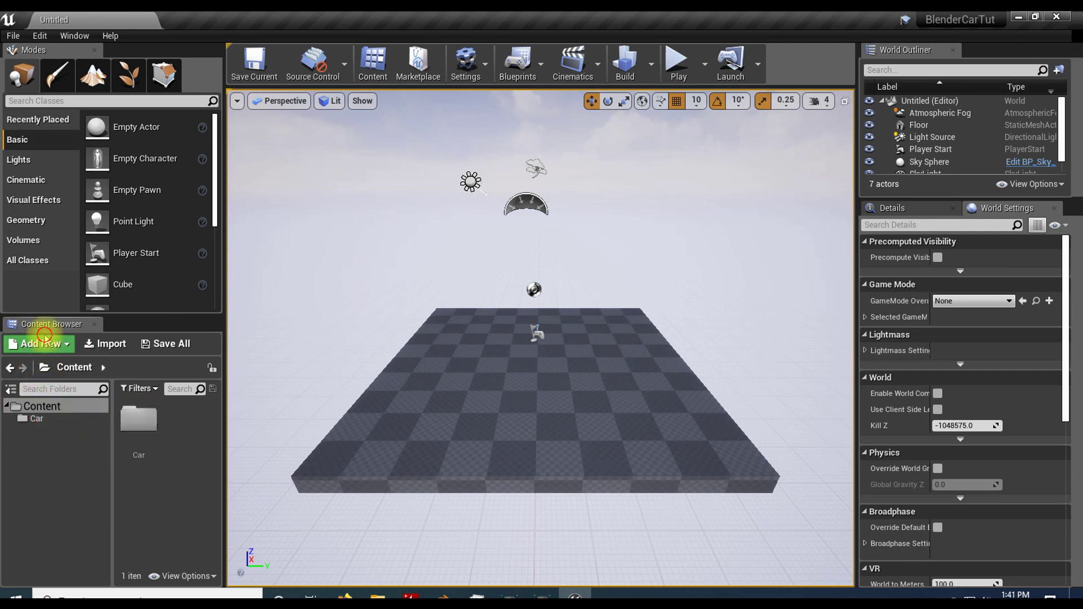
left_click(40, 345)
left_click(121, 175)
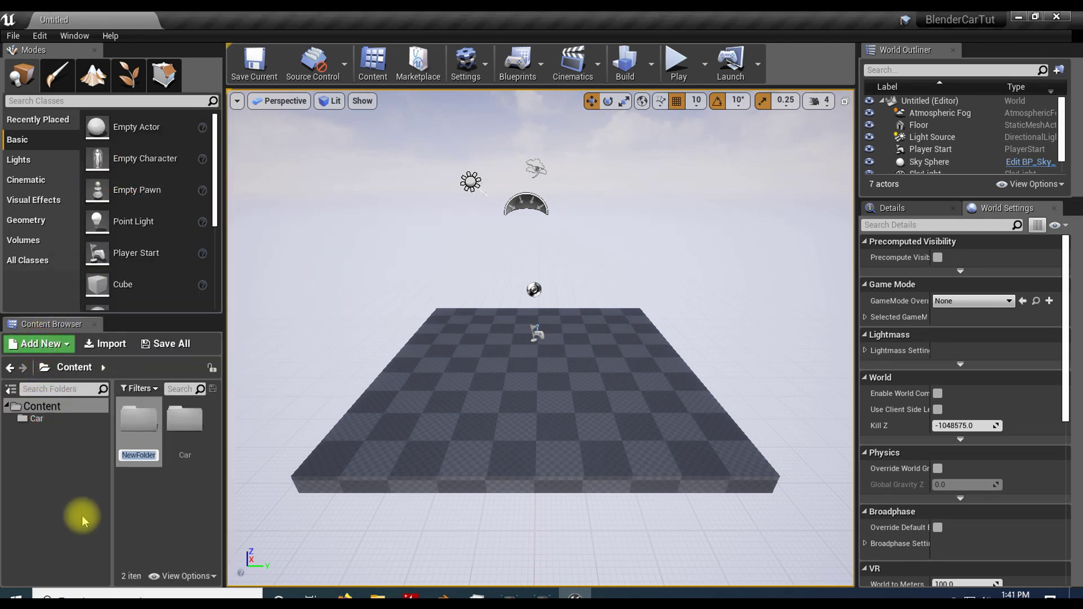
type("Blueprints")
key("Return")
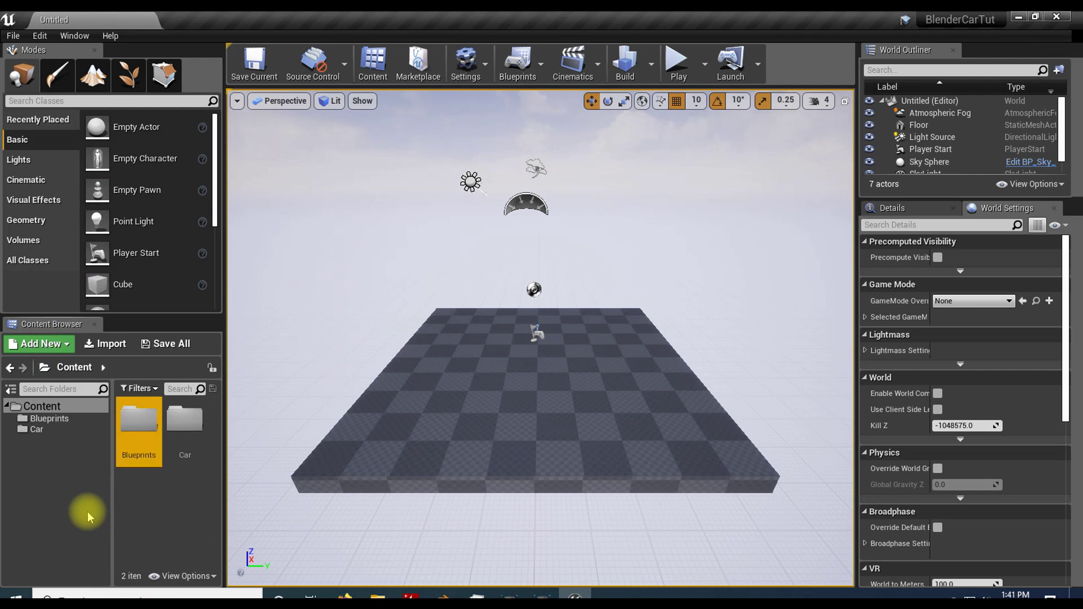
double_click(142, 437)
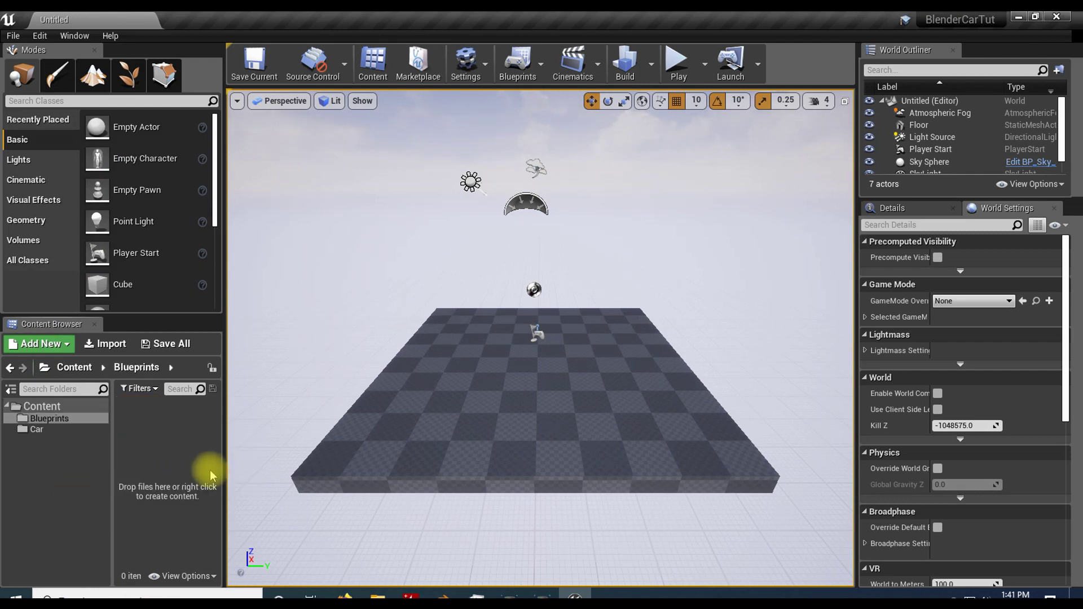
Create a Blueprint class based on Game Mode Base in the Blueprints folder and name it BlenderCarGameMode.
right_click(150, 449)
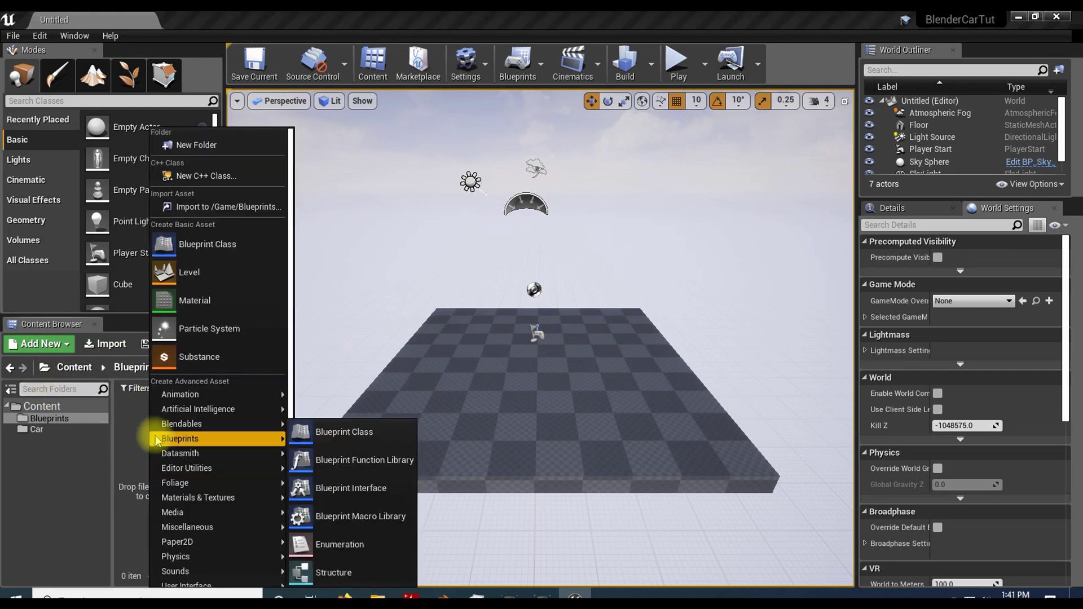
left_click(204, 249)
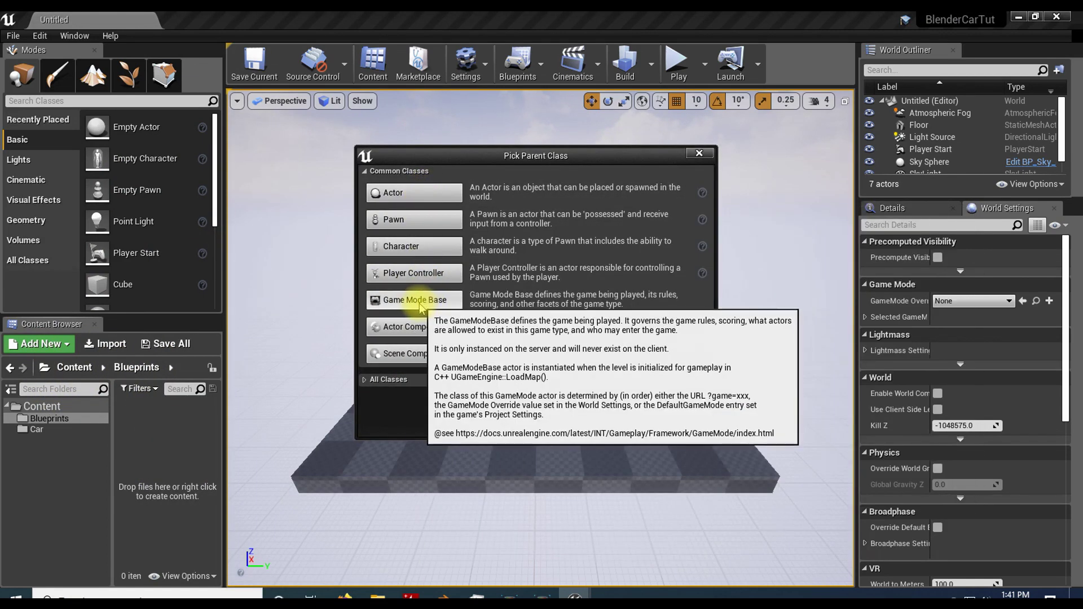
left_click(415, 299)
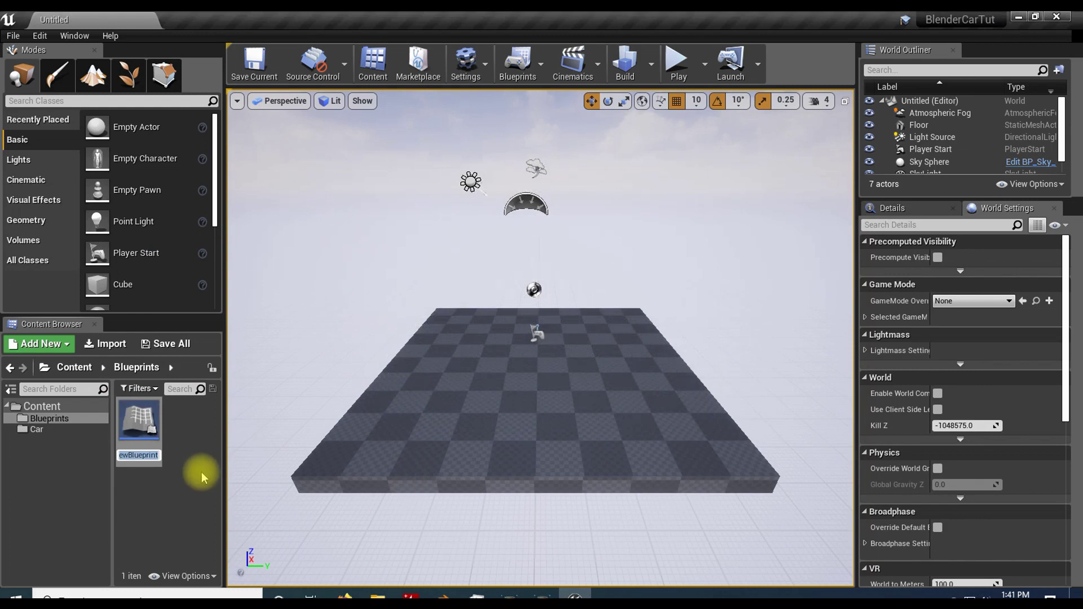
type("BlenderCar")
type("GameMode")
key("Return")
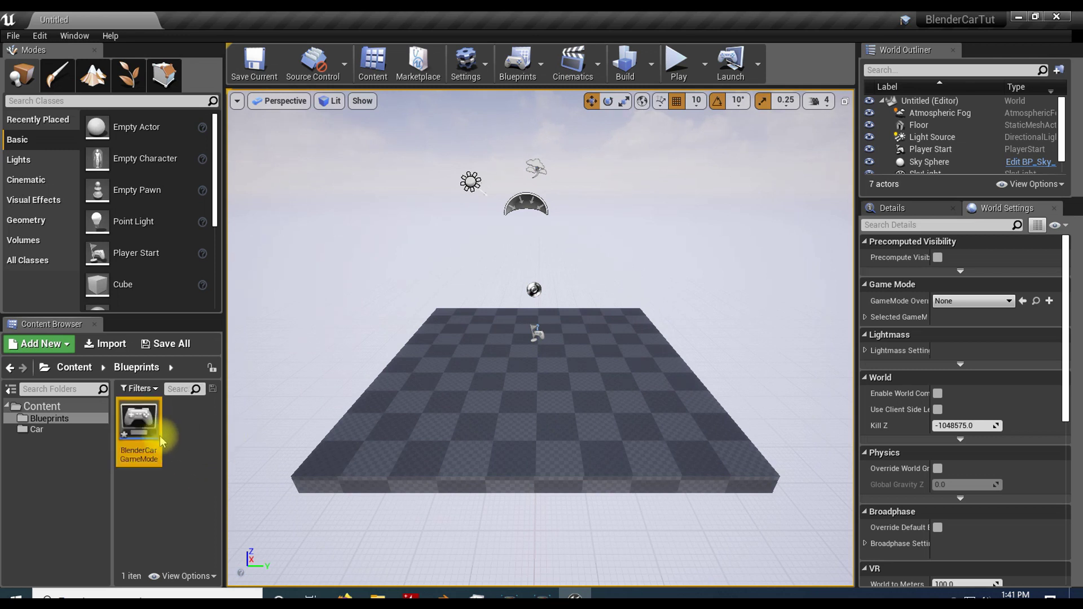
Set the project's Default GameMode to BlenderCarGameMode in the Maps & Modes project settings.
left_click(39, 36)
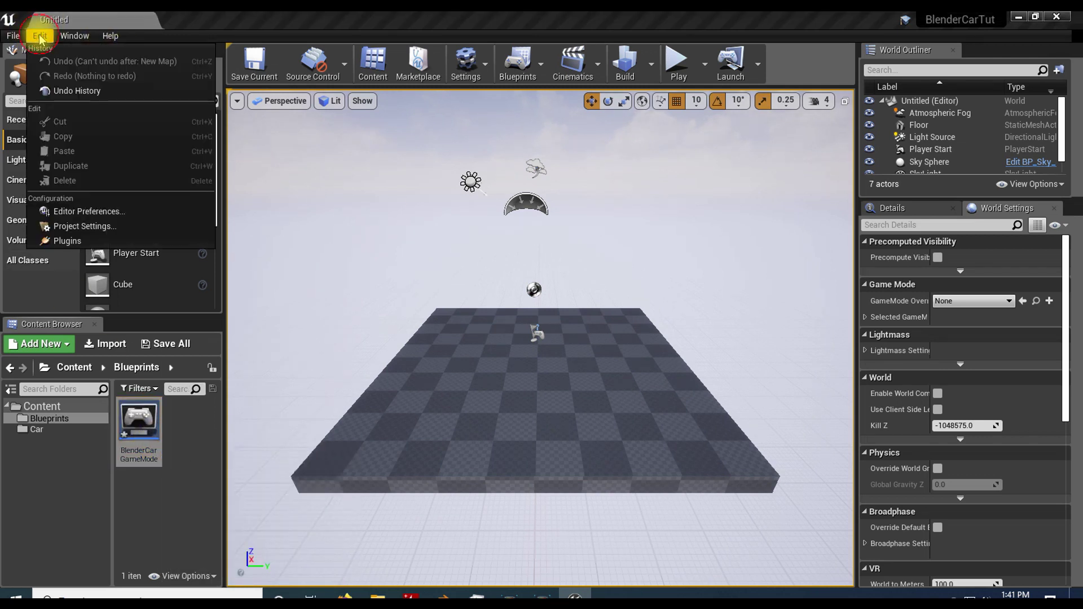
left_click(84, 227)
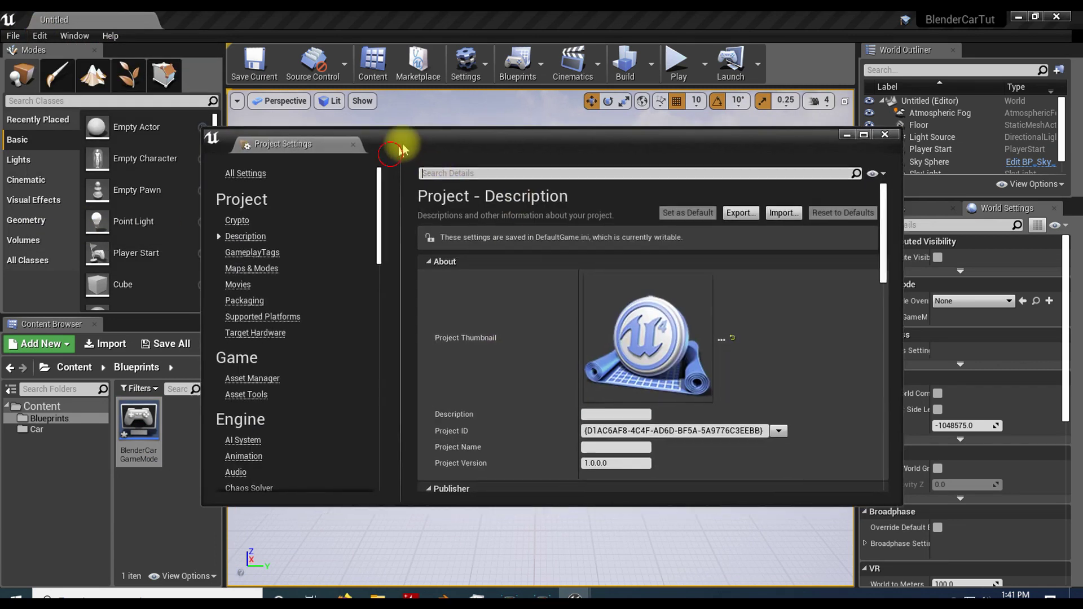
scroll(370, 313, "down", 5)
scroll(370, 314, "up", 5)
left_click(289, 241)
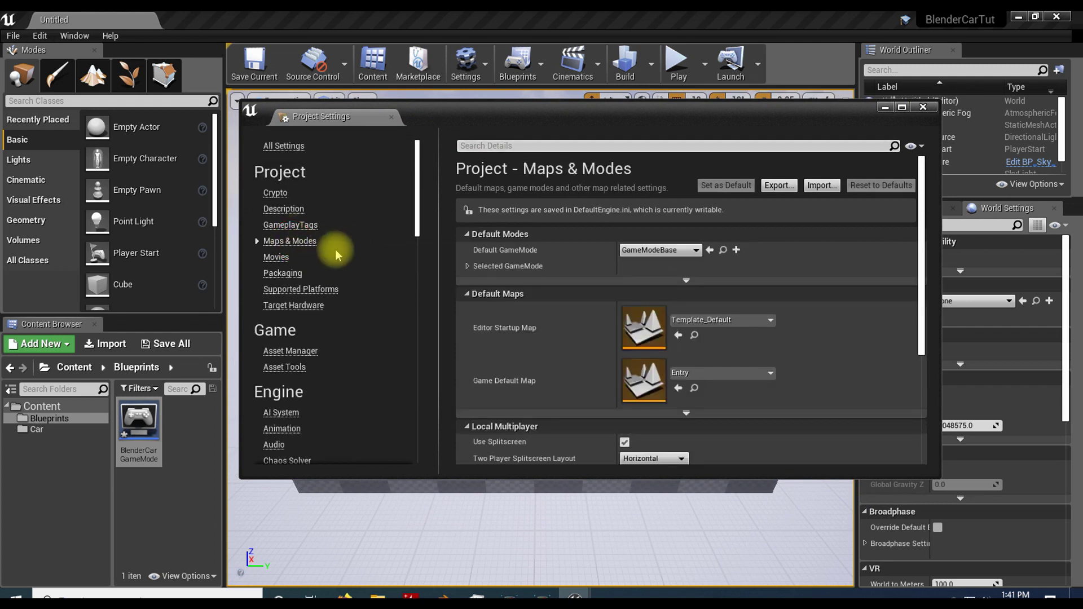
left_click(682, 252)
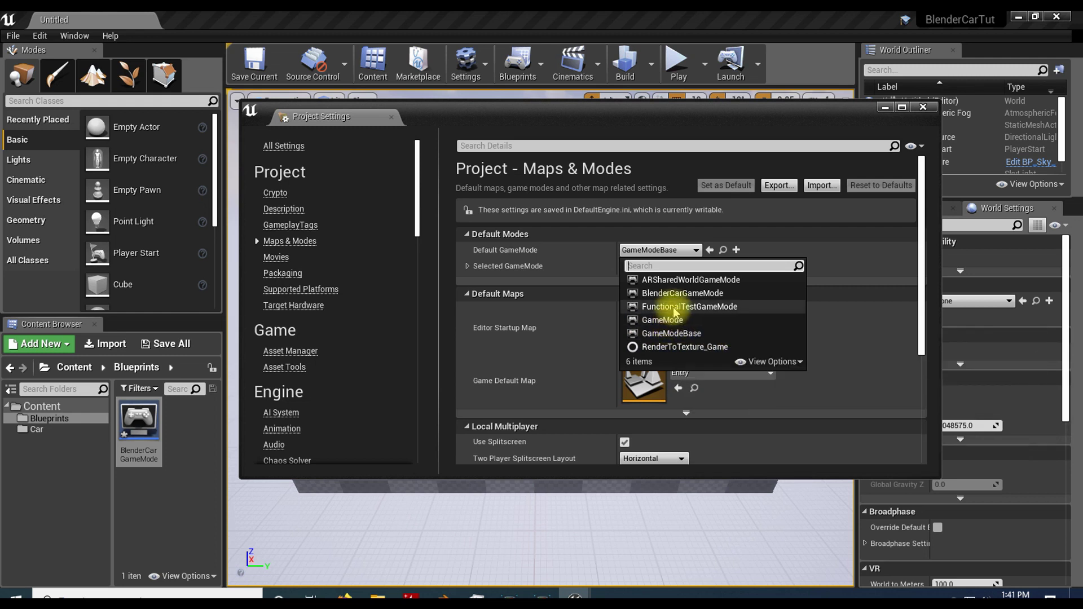
left_click(666, 294)
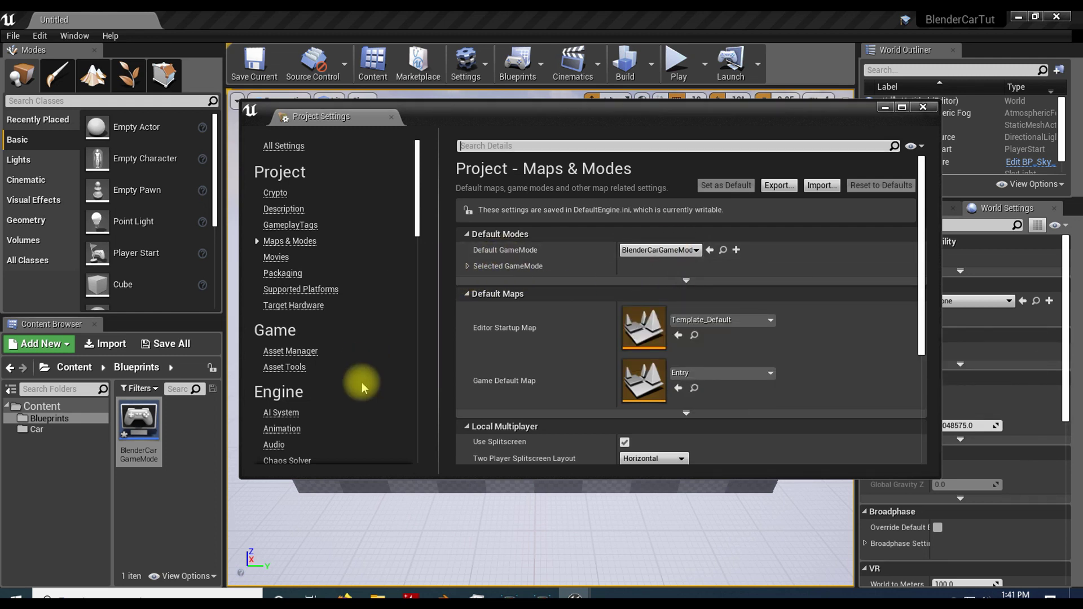
Add two axis mappings in the project's Input settings and expand both to show their key bindings.
scroll(336, 266, "down", 3)
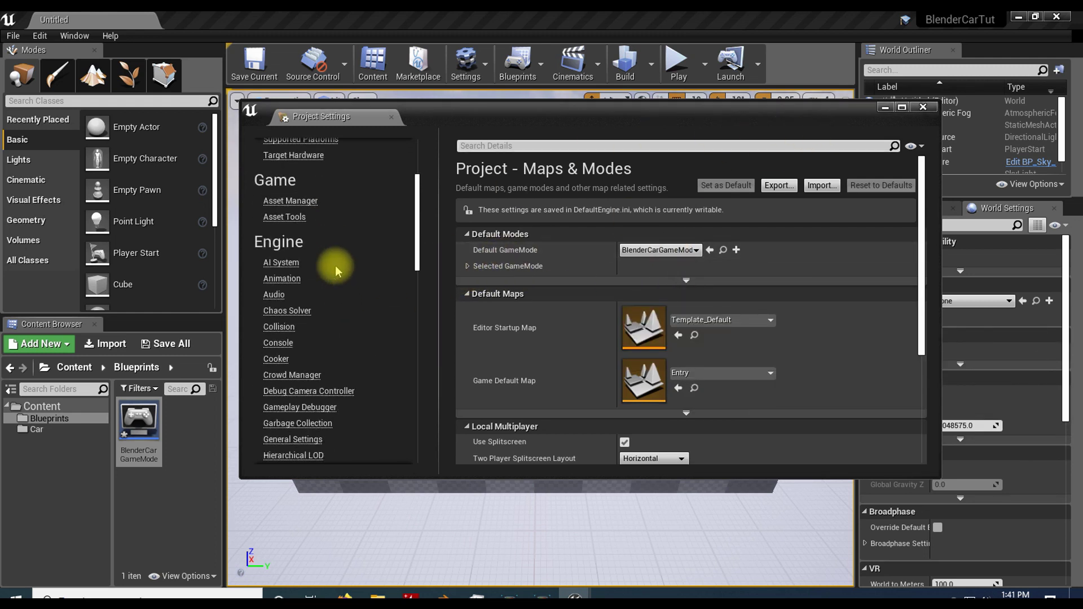
scroll(338, 249, "down", 2)
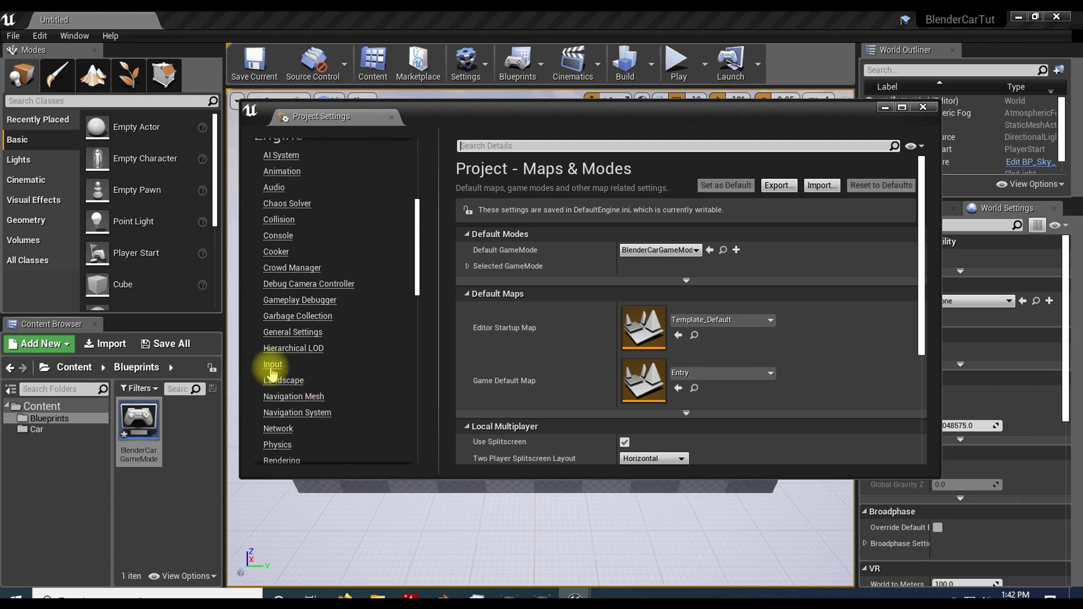
left_click(273, 365)
left_click(531, 301)
left_click(532, 300)
left_click(468, 301)
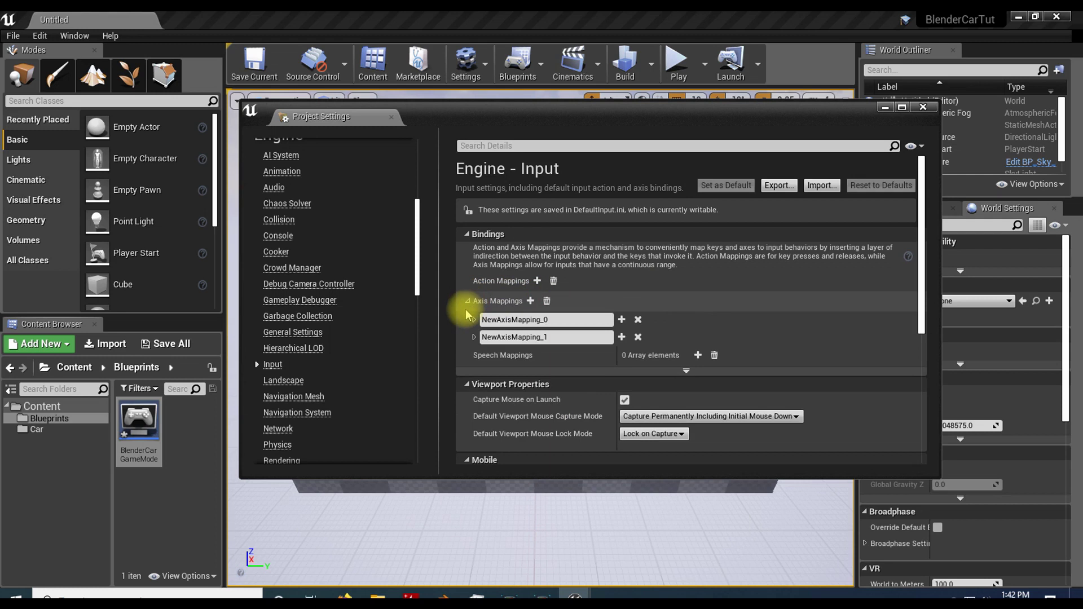
left_click(473, 319)
left_click(474, 354)
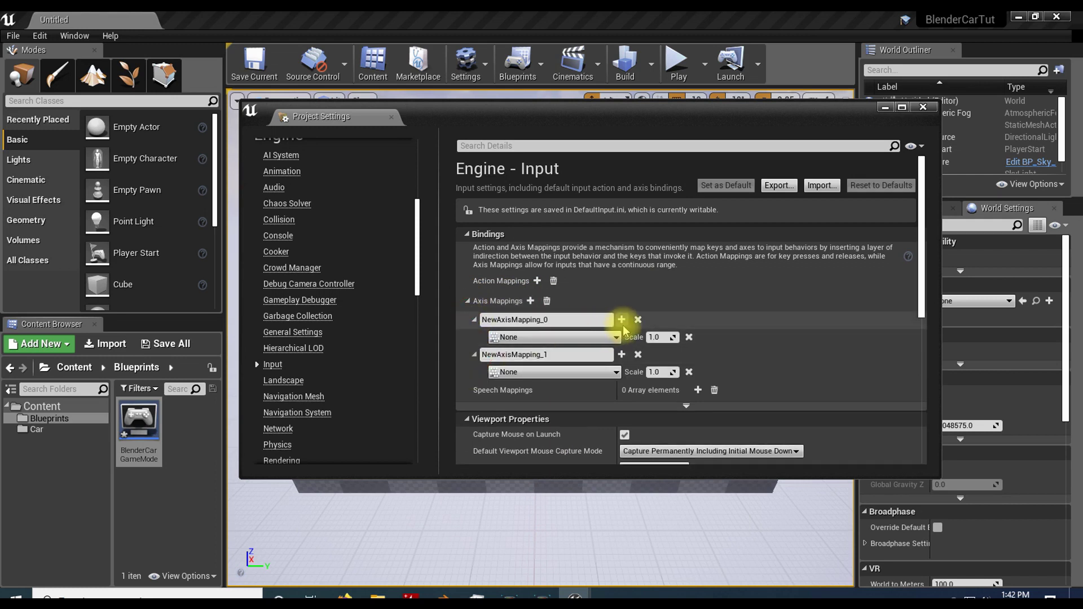
Name the first axis mapping MoveForward and bind it to the W key.
left_click(588, 320)
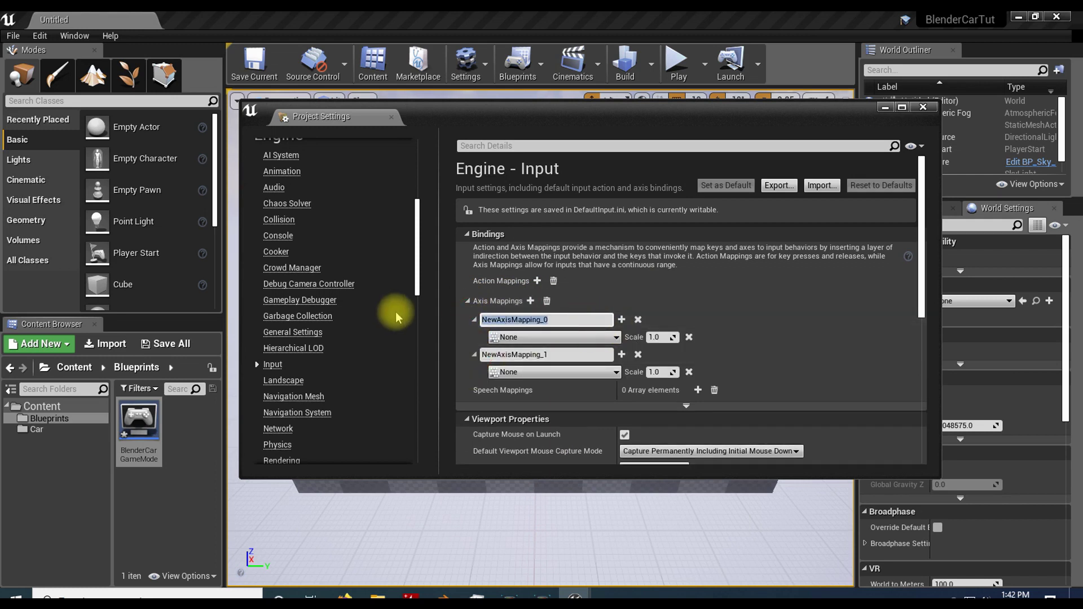
type("MoveForward")
left_click(527, 337)
type("w")
left_click(517, 170)
Add a second binding to MoveForward using the S key with a scale of -1.0.
left_click(622, 319)
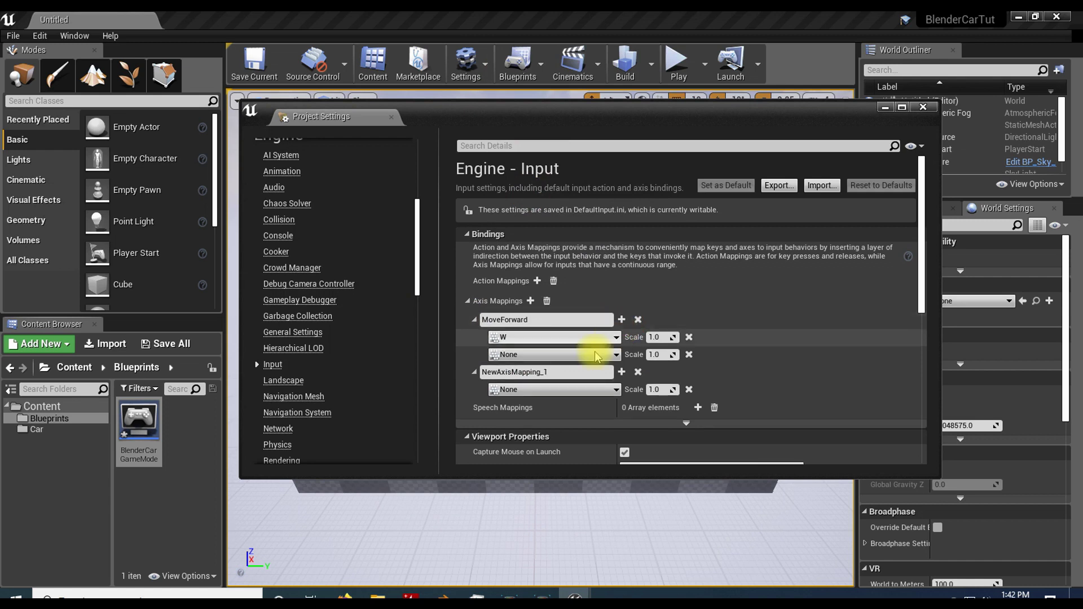
left_click(530, 354)
type("s")
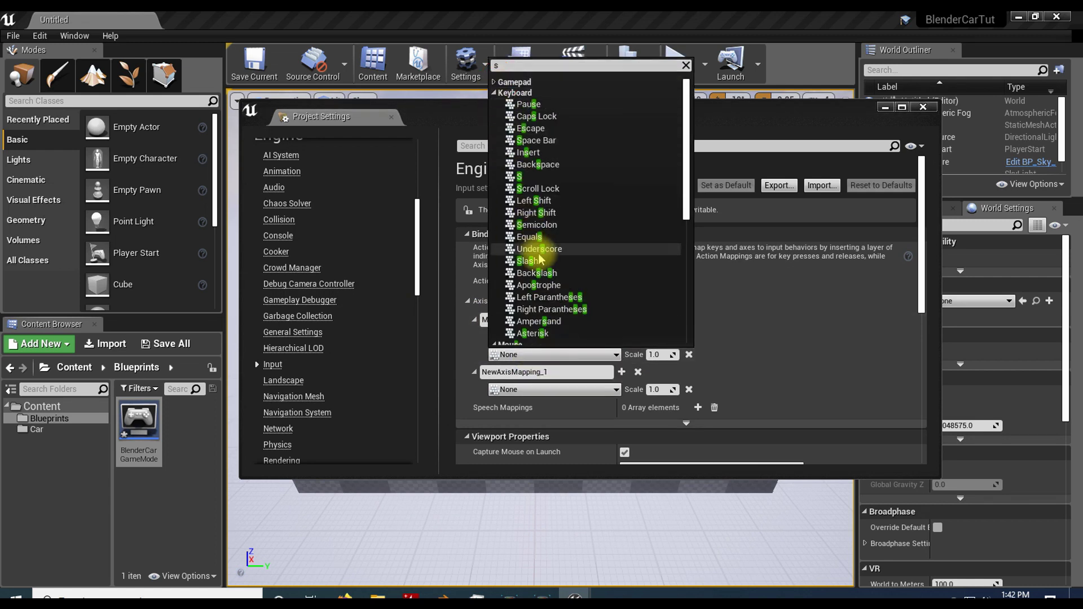
left_click(556, 176)
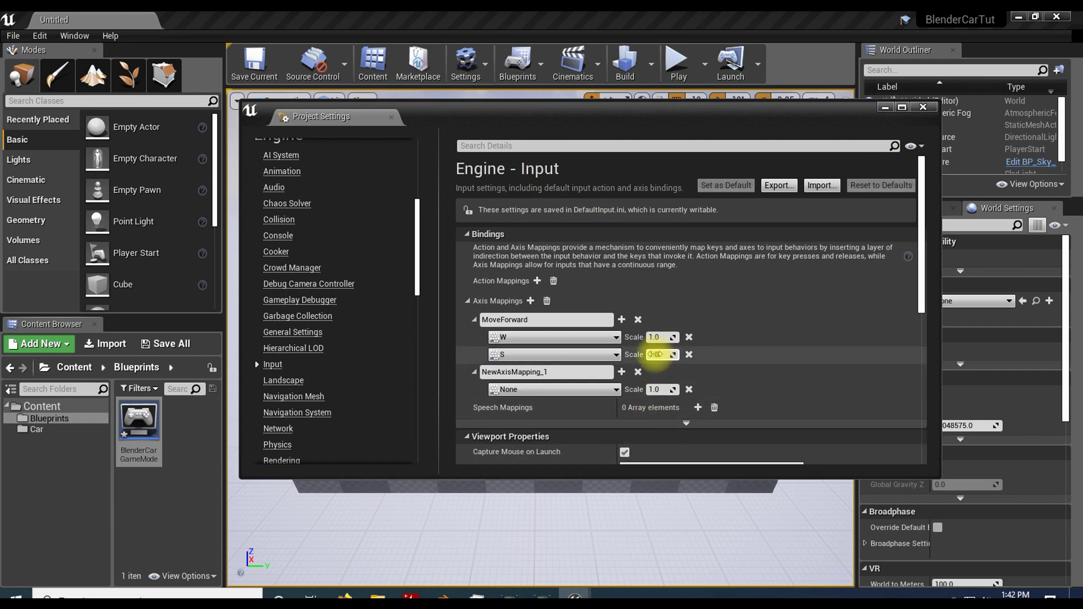
key("Return")
Name the second axis mapping TurnRight, give it a second key slot and bind the first slot to D.
left_click_drag(567, 371, 448, 370)
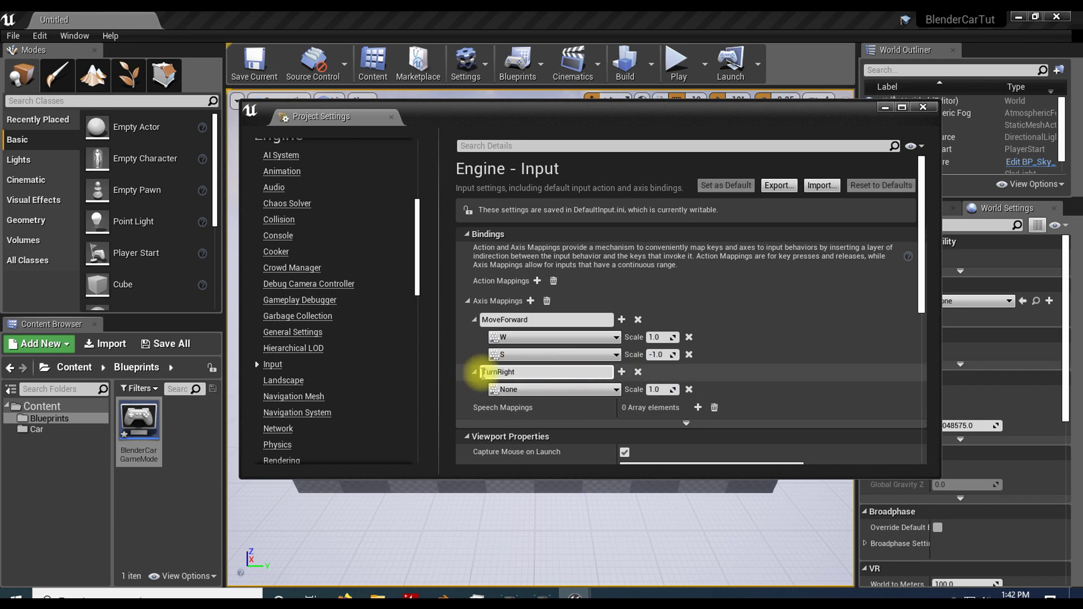
left_click(622, 372)
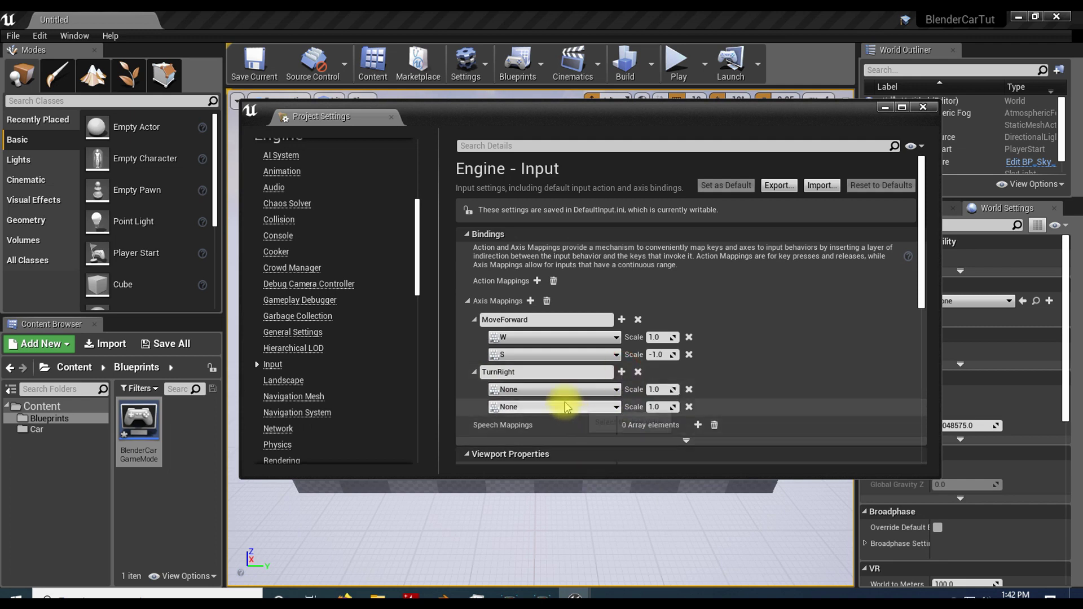
left_click(561, 390)
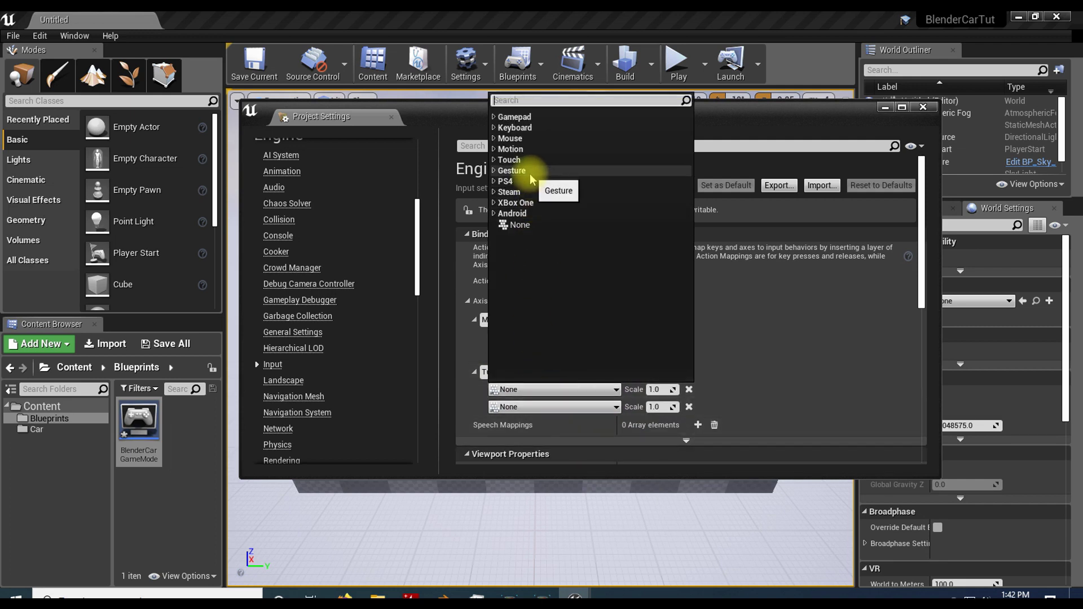
type("d")
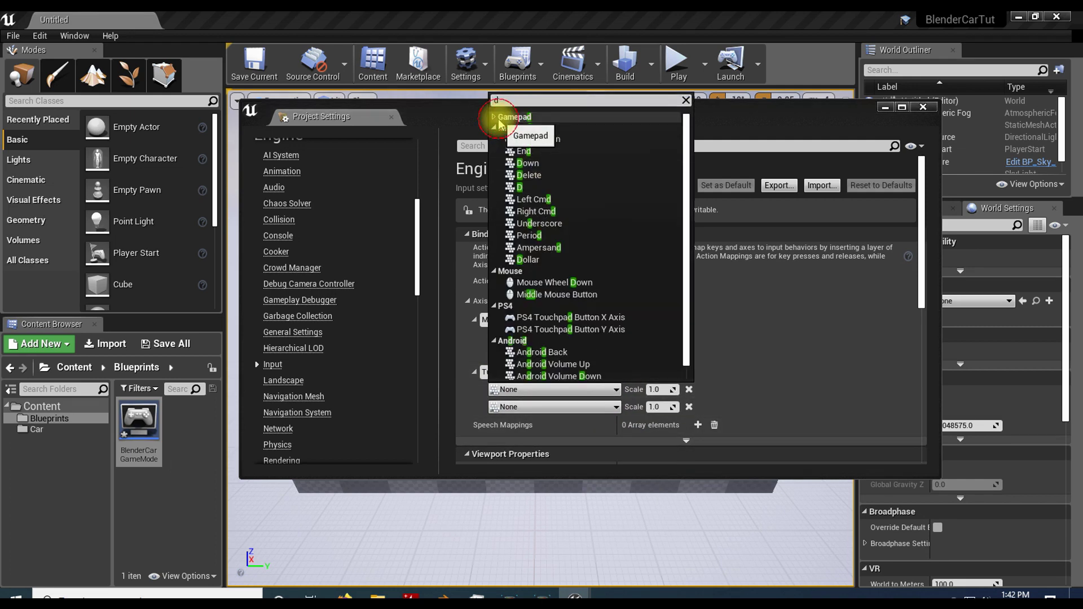
left_click(525, 187)
Bind TurnRight's second slot to the A key with a scale of -1.0 and close the project settings.
left_click(519, 407)
type("a")
left_click(495, 135)
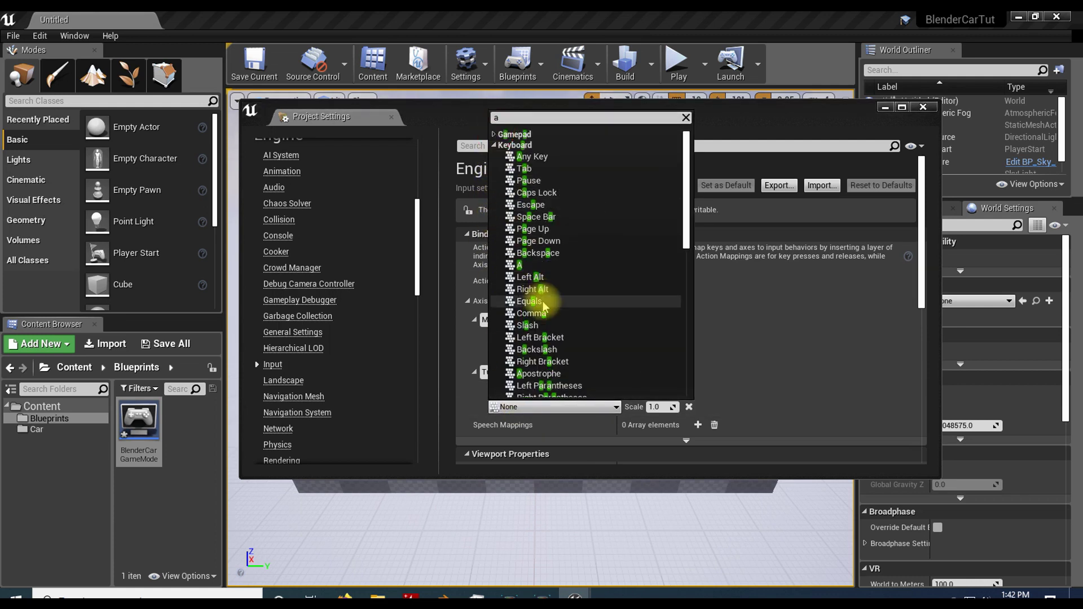
left_click(536, 267)
left_click(654, 407)
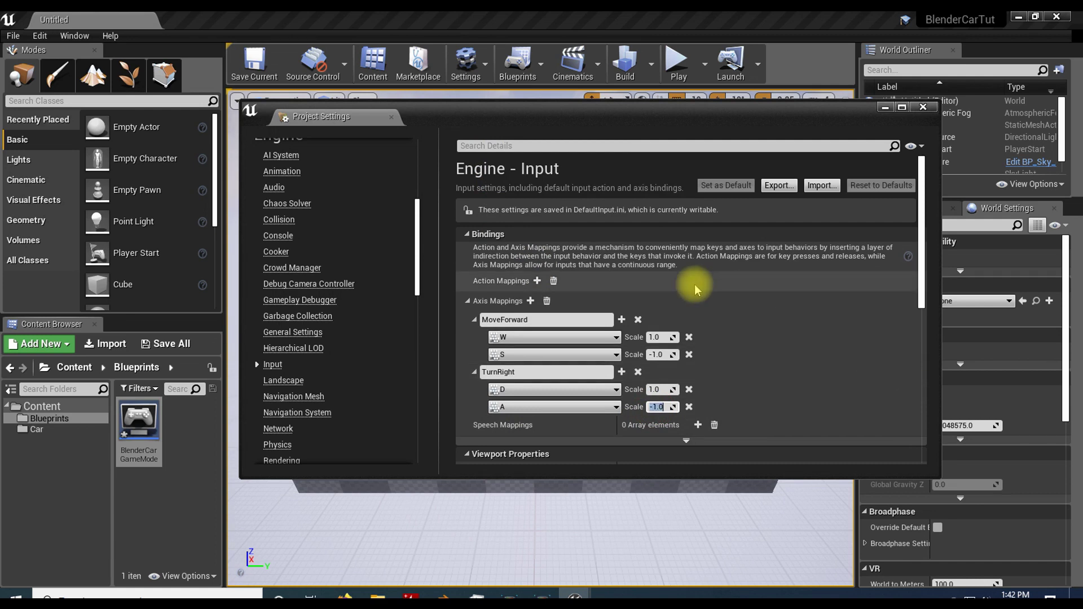
left_click(919, 107)
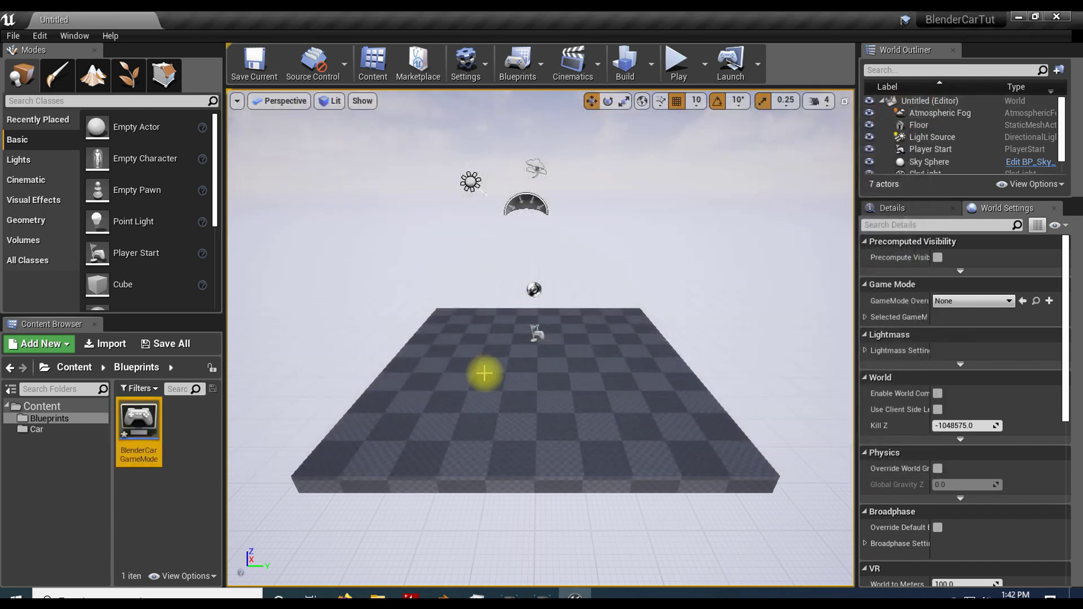
Create a Blueprint class based on WheeledVehicle in the Blueprints folder and name it BlenderCar.
right_click(187, 424)
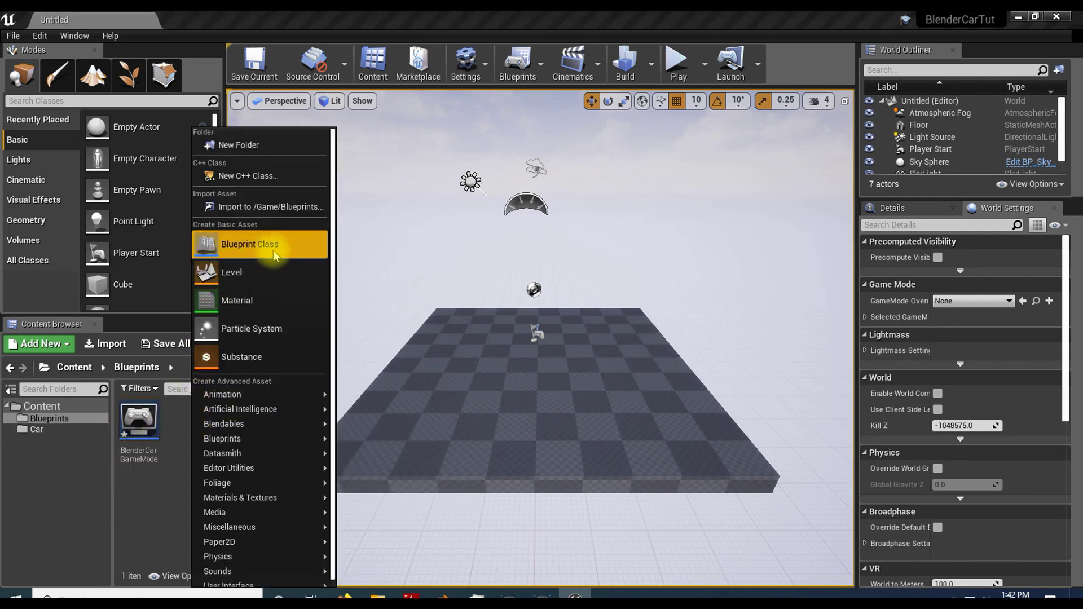
left_click(242, 245)
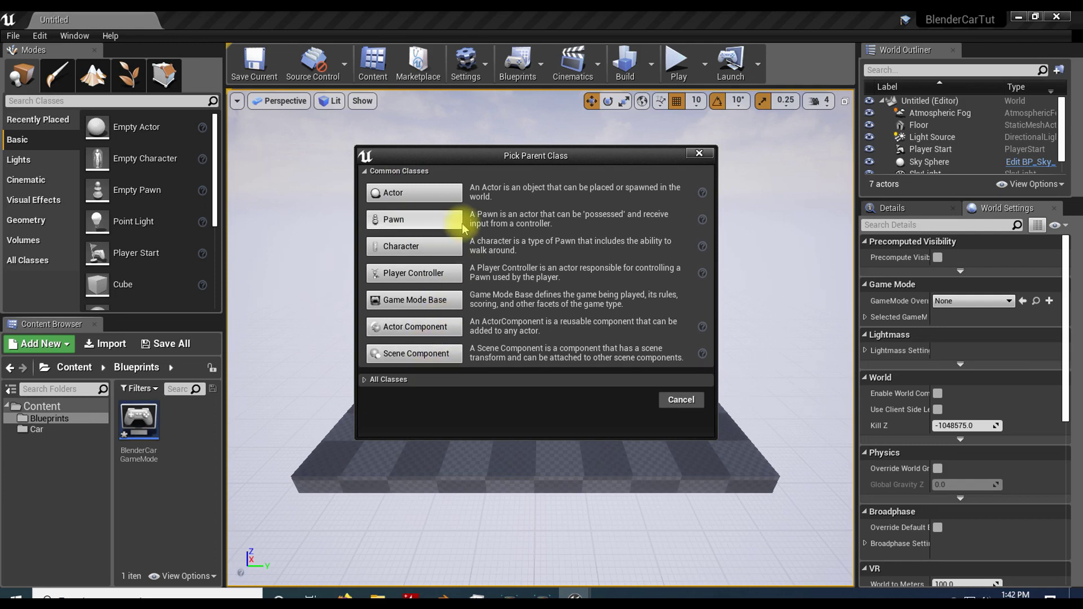
left_click(367, 380)
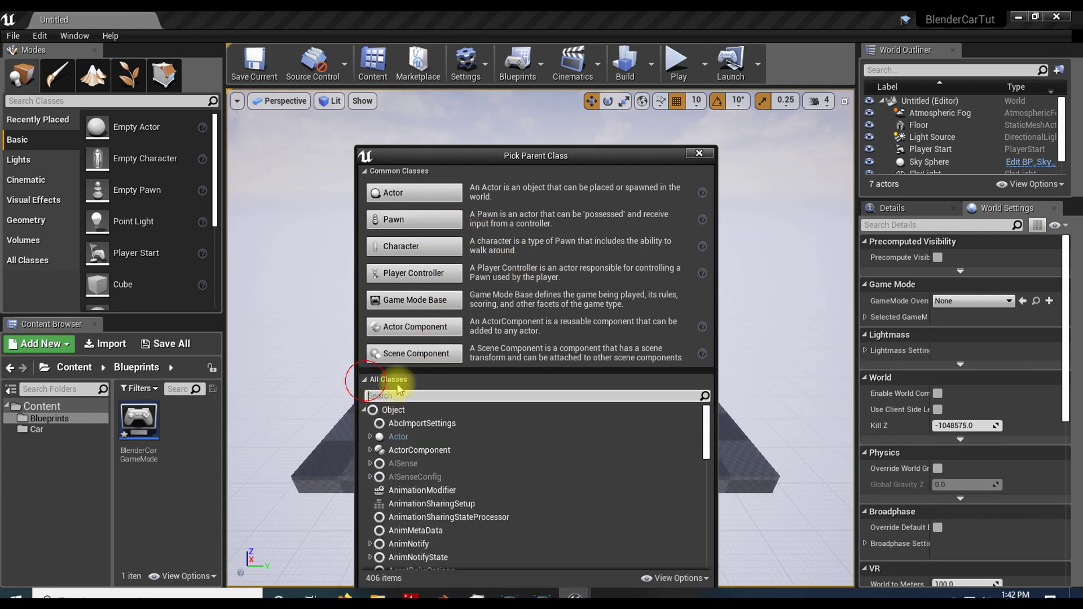
type("ve")
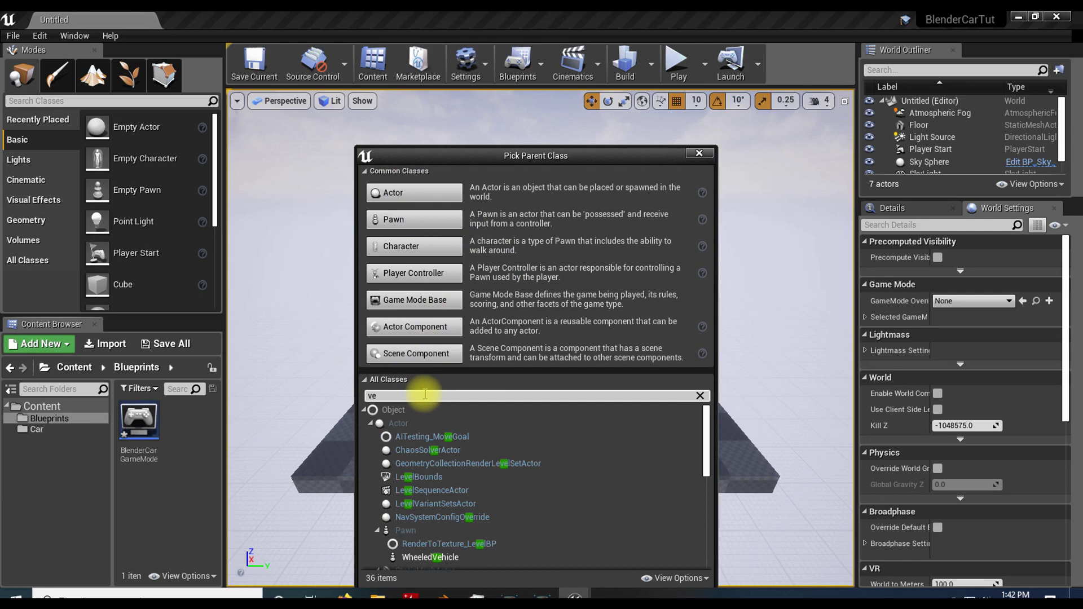
type("h")
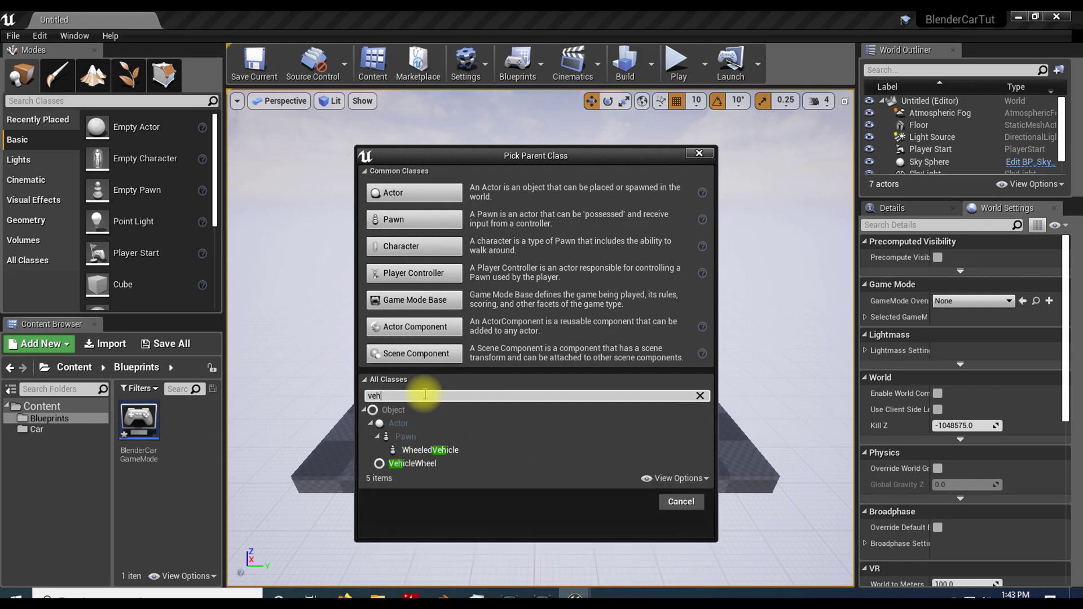
left_click(432, 449)
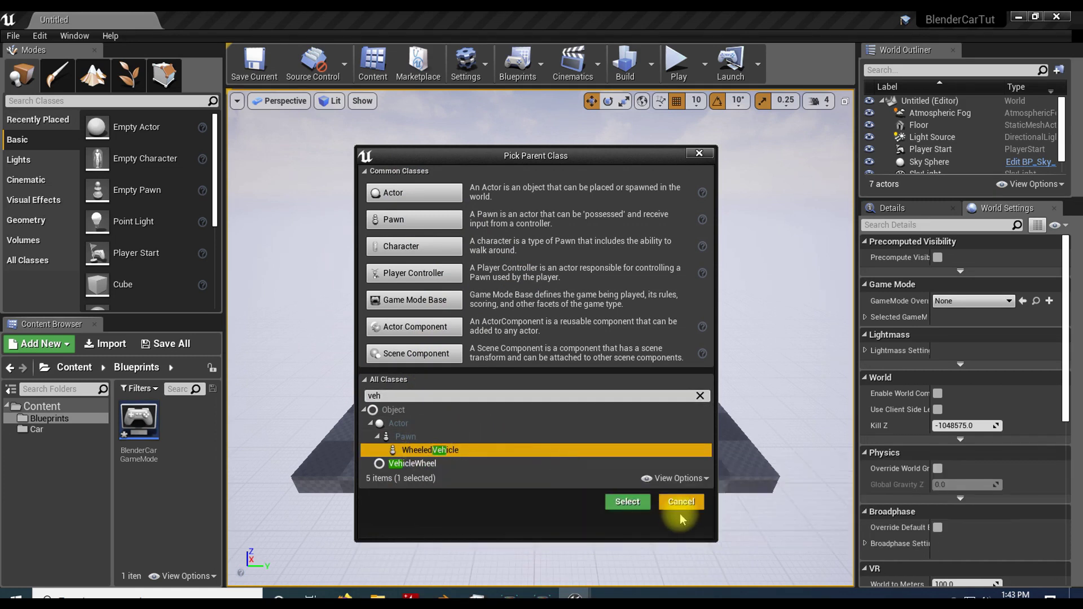
left_click(628, 501)
type("BlenderCar")
key("Return")
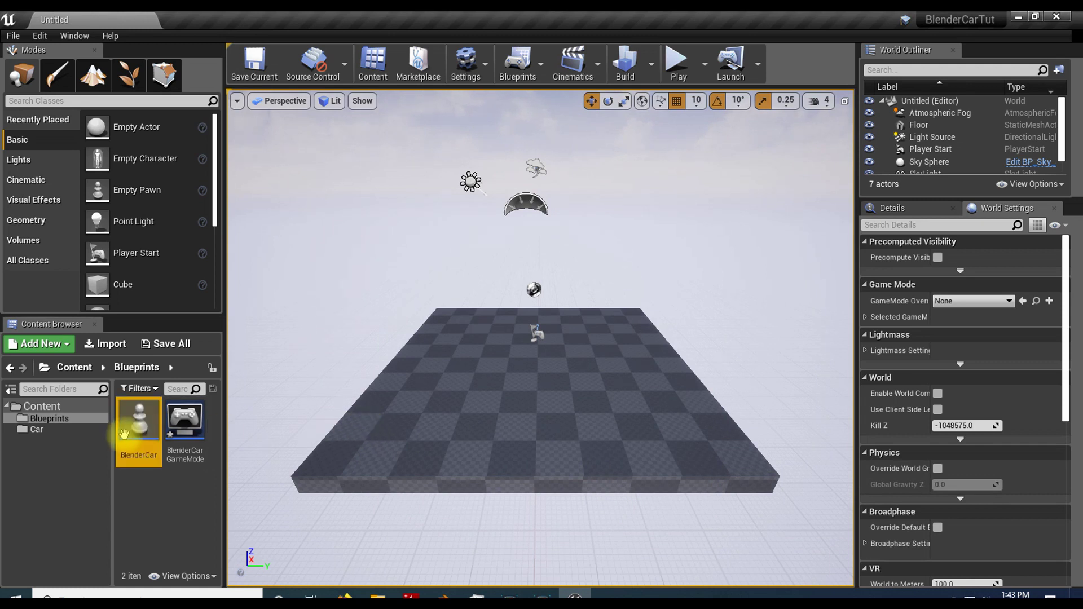
Import BoxCarTut from the blender documents folder into the Car folder as a skeletal mesh and dismiss the import message log.
left_click(33, 430)
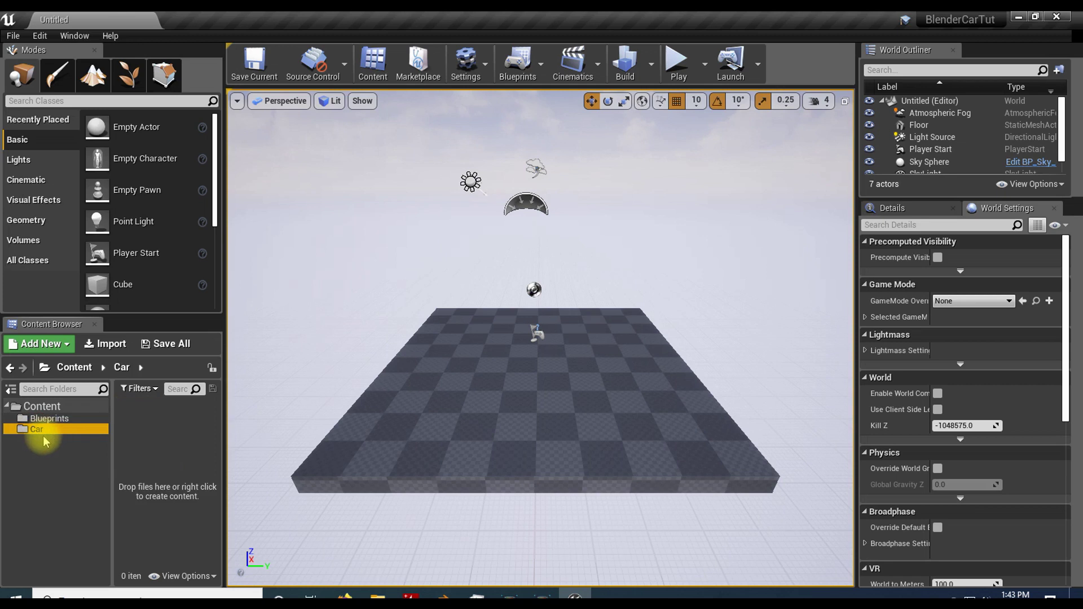
left_click(111, 346)
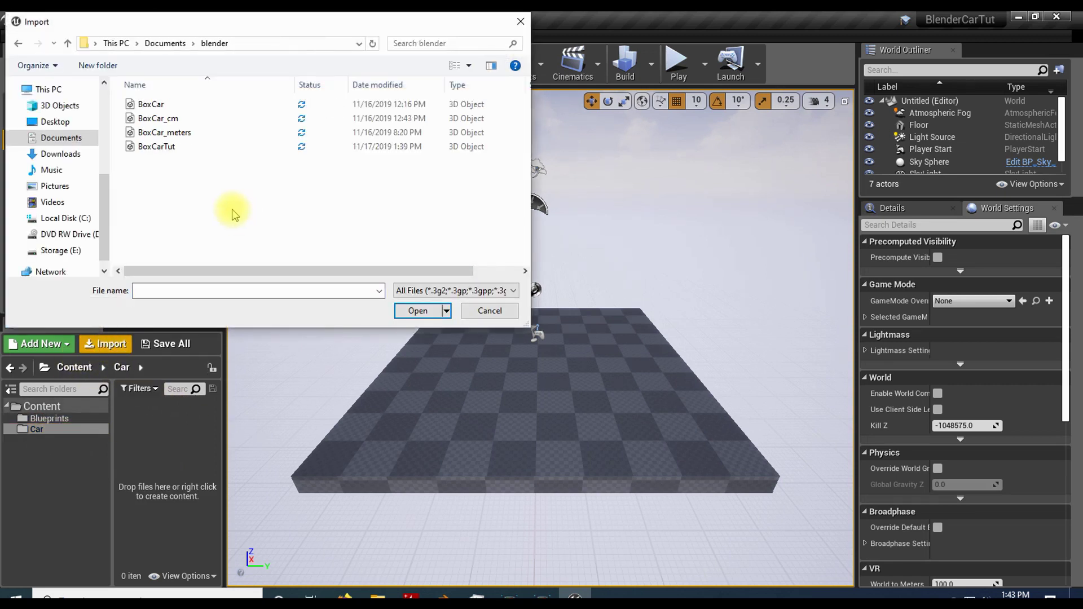
left_click(155, 150)
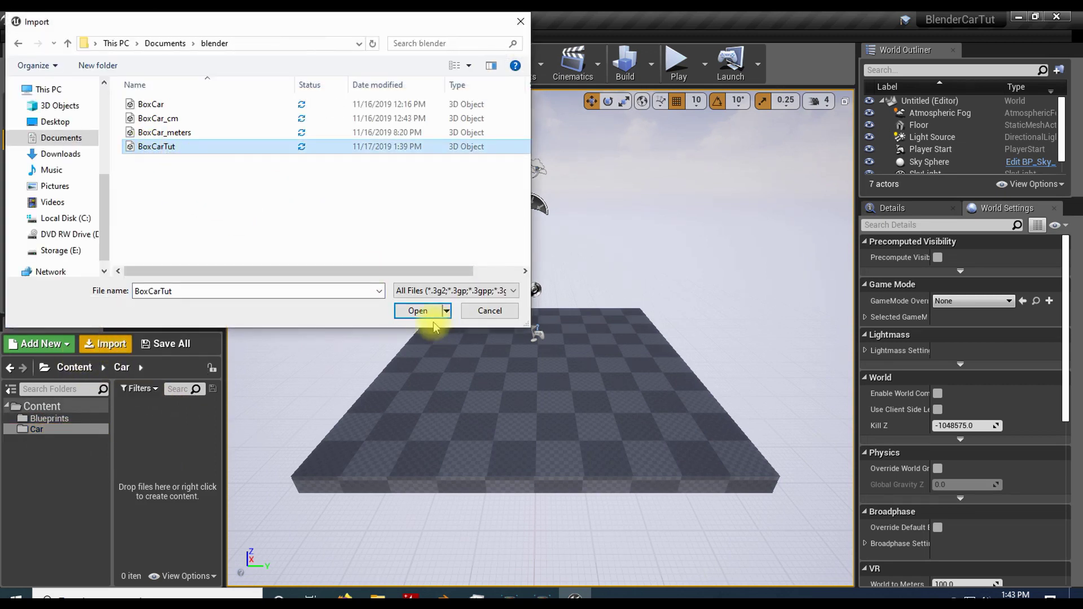
left_click(416, 312)
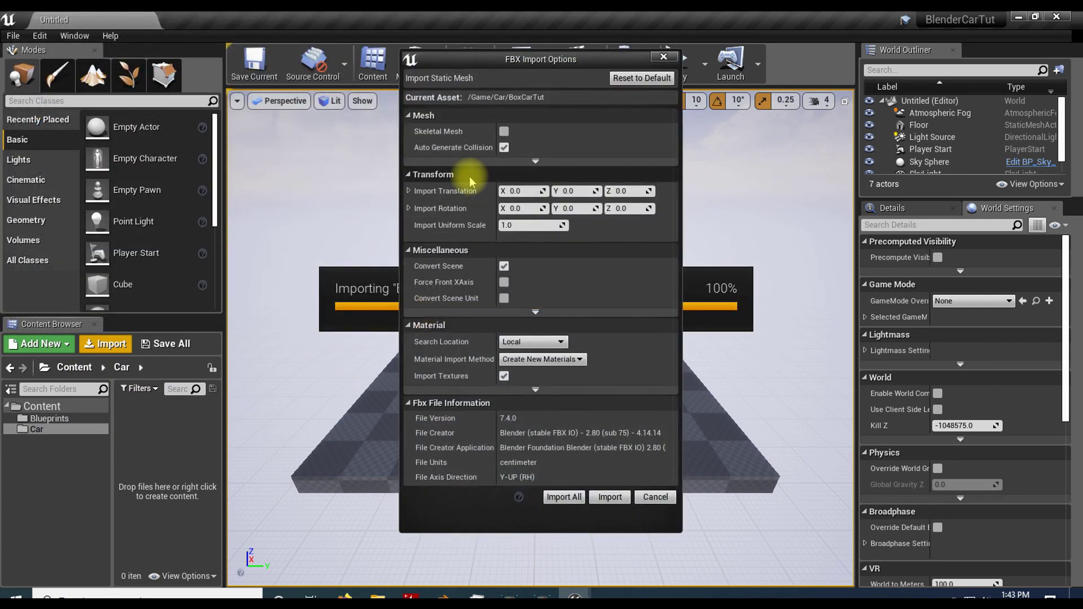
left_click(504, 132)
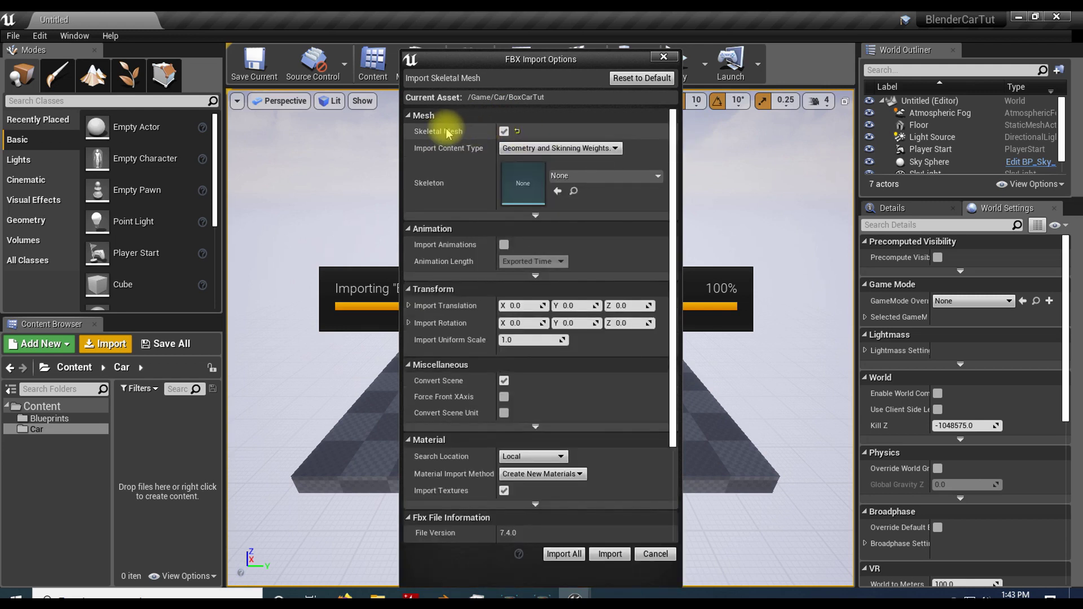
left_click(610, 554)
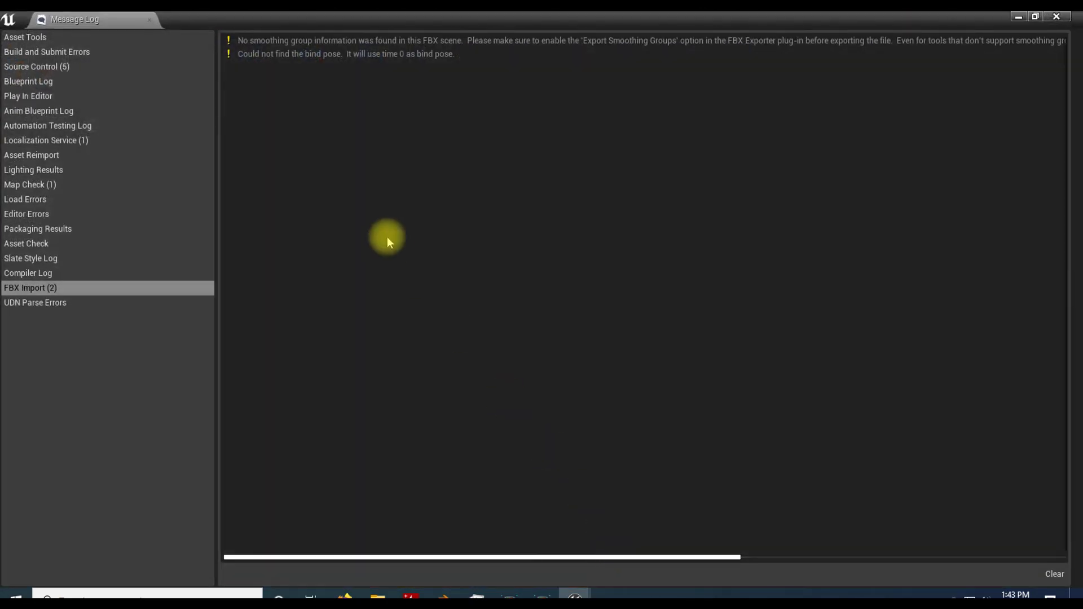
left_click(1058, 17)
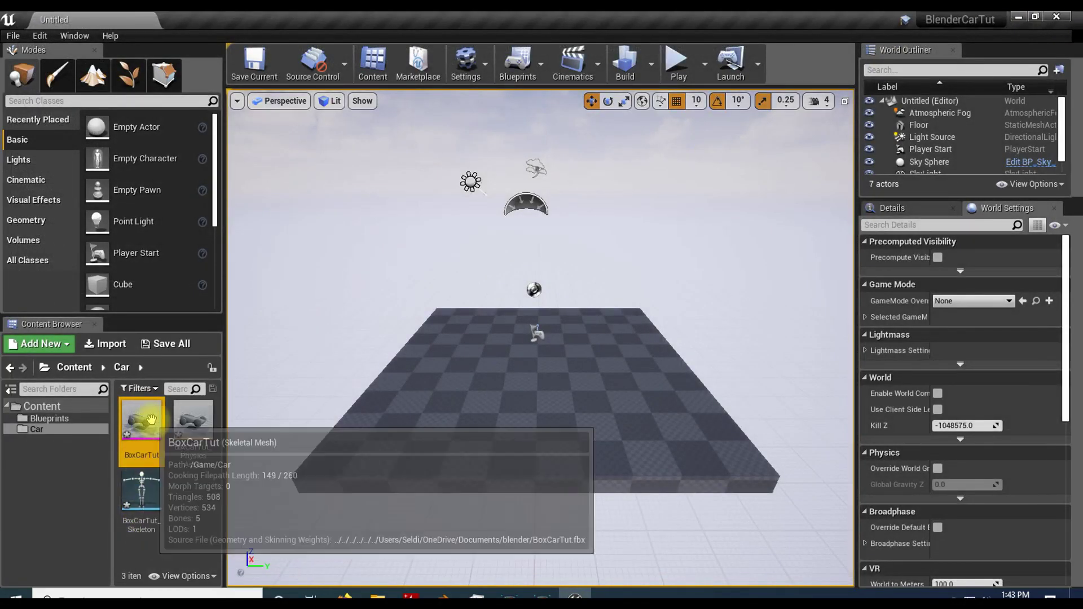
Open the BoxCarTut_Skeleton asset in a maximized window and examine the CarBody root bone on the car.
double_click(145, 492)
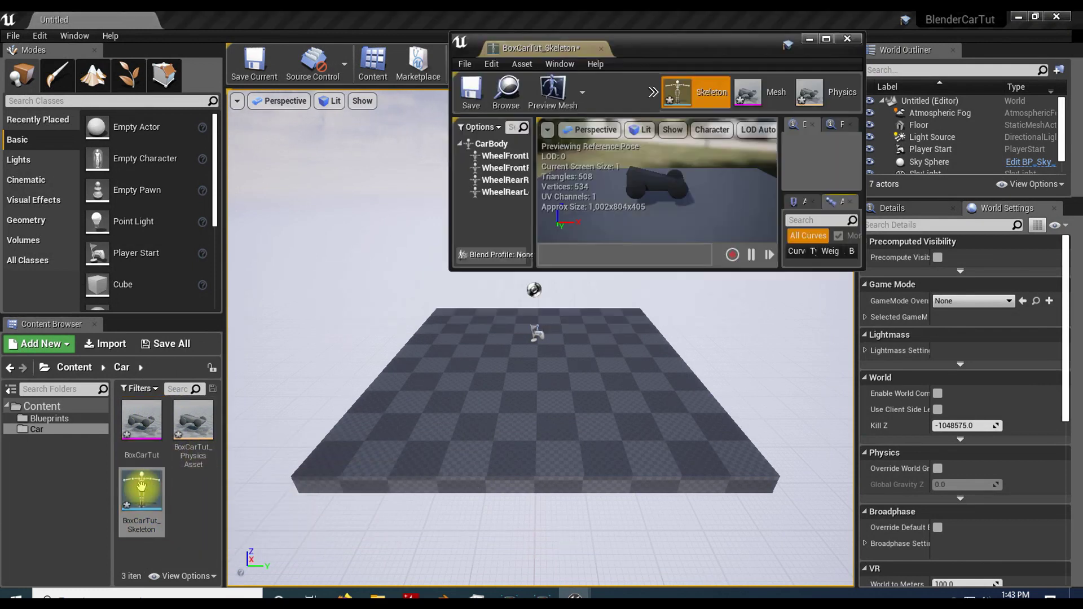
left_click(827, 38)
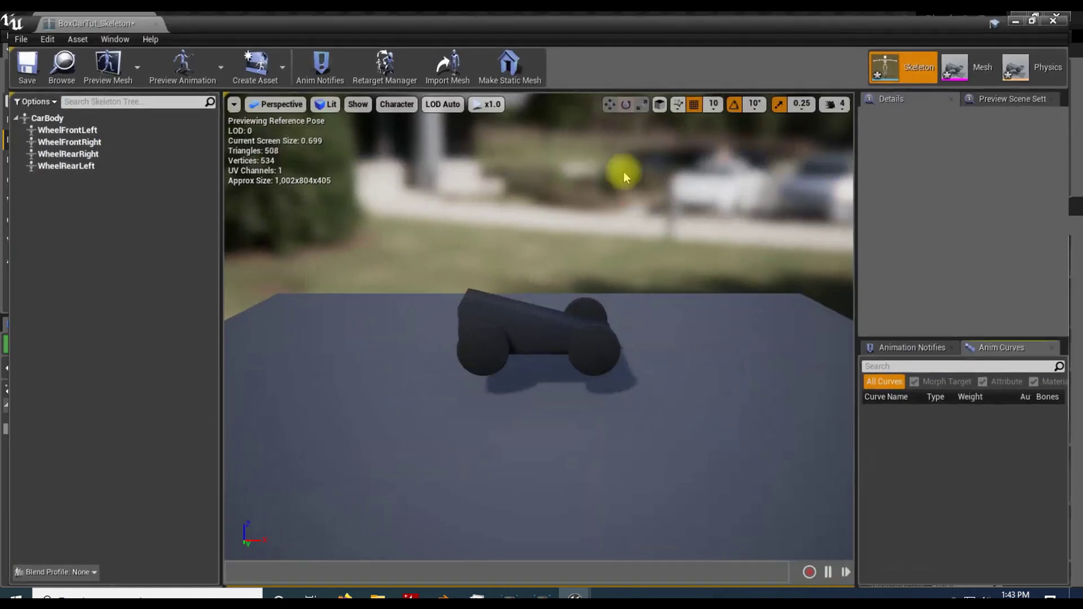
left_click(48, 118)
left_click_drag(416, 439, 441, 276)
left_click_drag(403, 120, 404, 120)
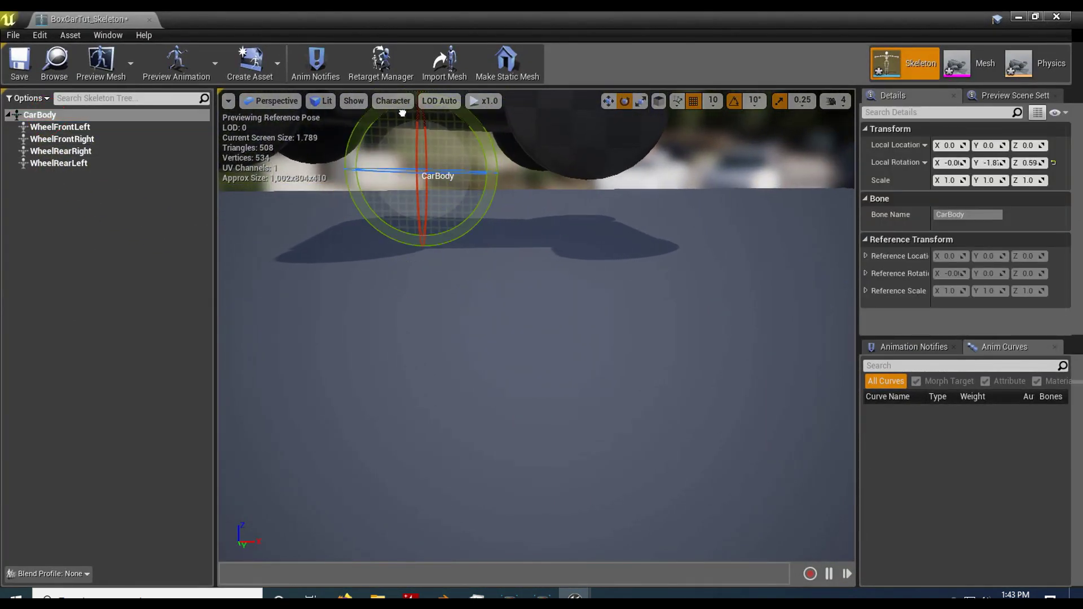
left_click_drag(402, 317, 395, 265)
Examine the position and orientation of each of the four wheel bones, finishing on the CarBody bone.
left_click(59, 126)
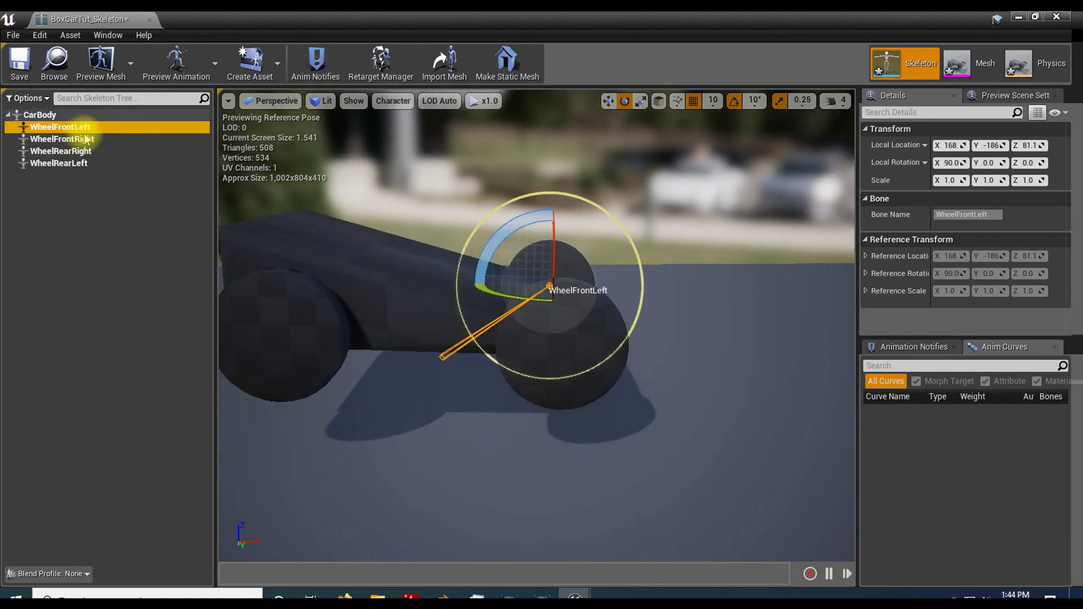
left_click(82, 138)
left_click(60, 150)
left_click(62, 163)
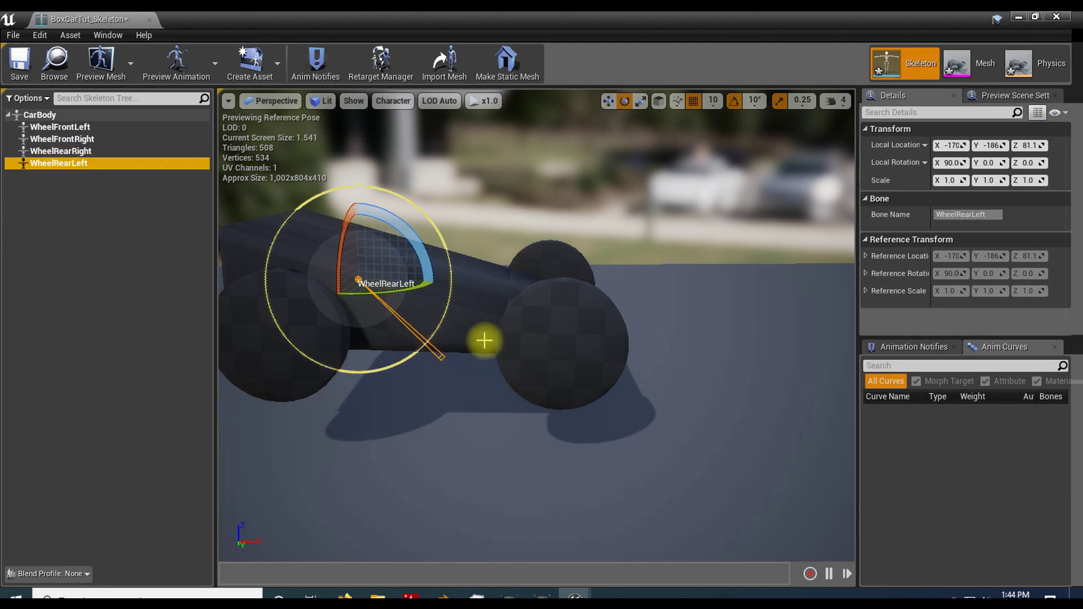
left_click(113, 150)
left_click(102, 139)
left_click(87, 126)
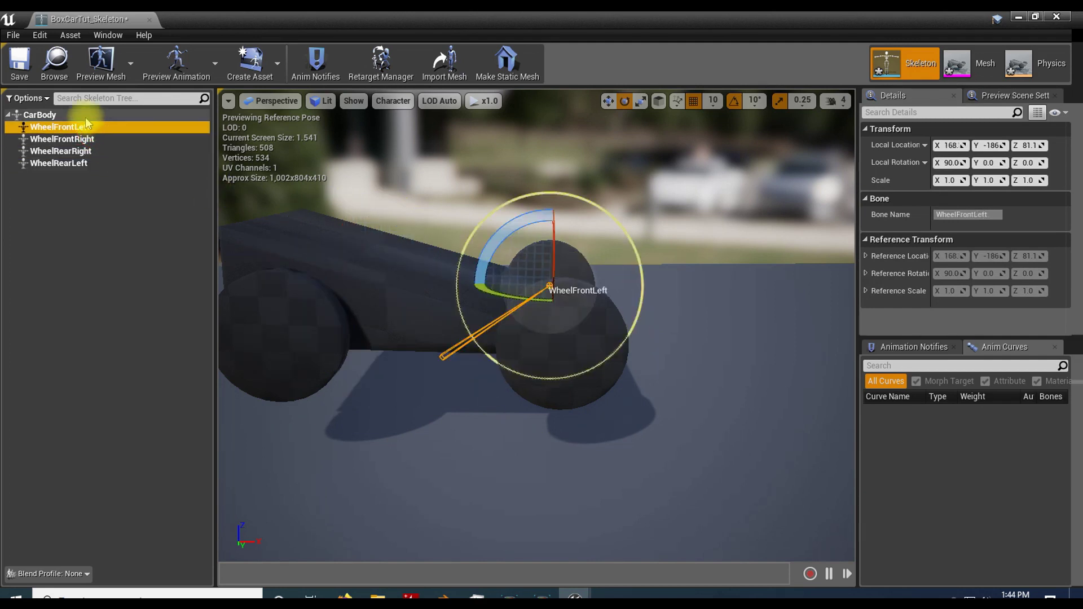
left_click(82, 115)
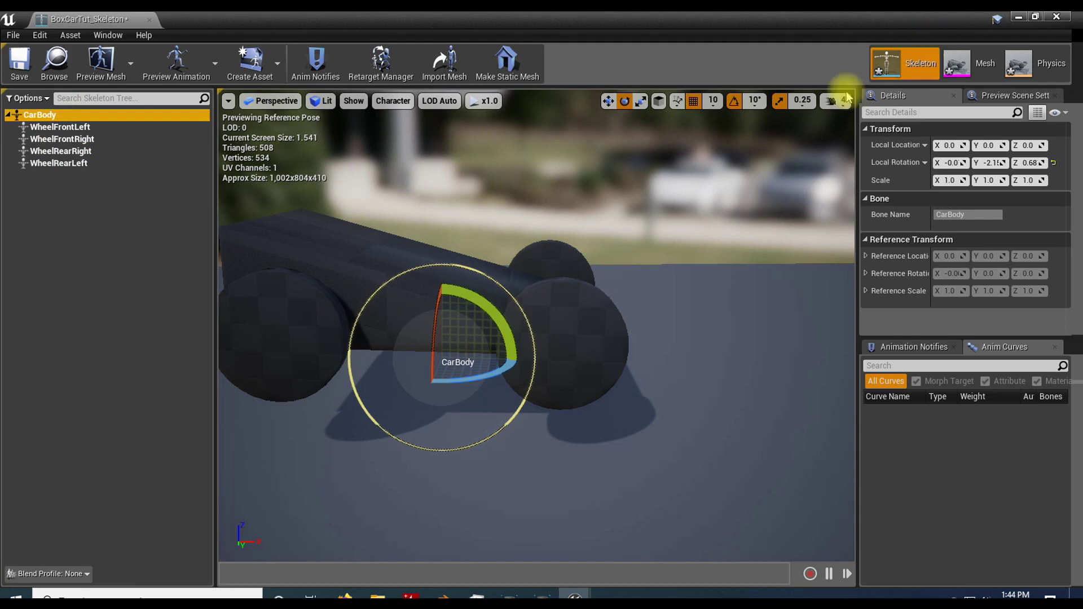
In the physics asset, select the car body and all four wheel shapes and re-generate their bodies as Single Convex Hull.
left_click(1041, 65)
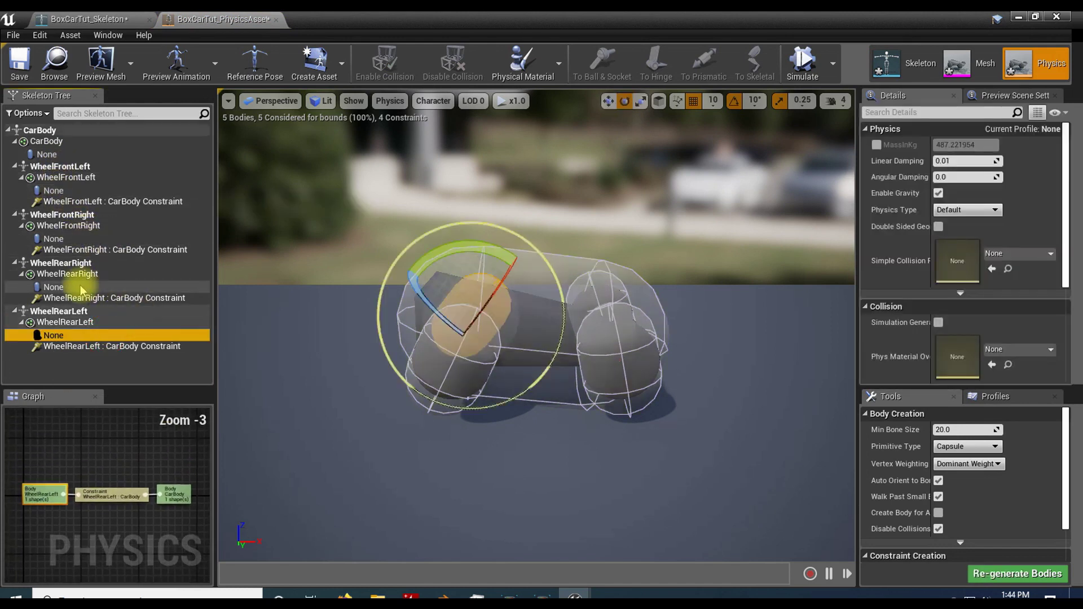
left_click(53, 287, "ctrl")
left_click(53, 239, "ctrl")
left_click(62, 191, "ctrl")
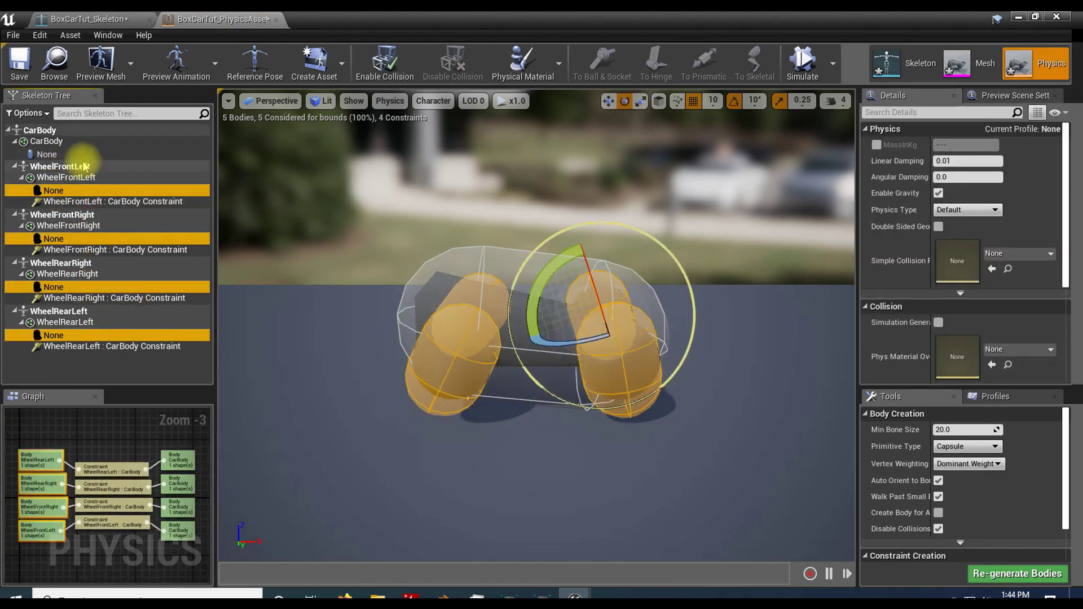
left_click(85, 154, "ctrl")
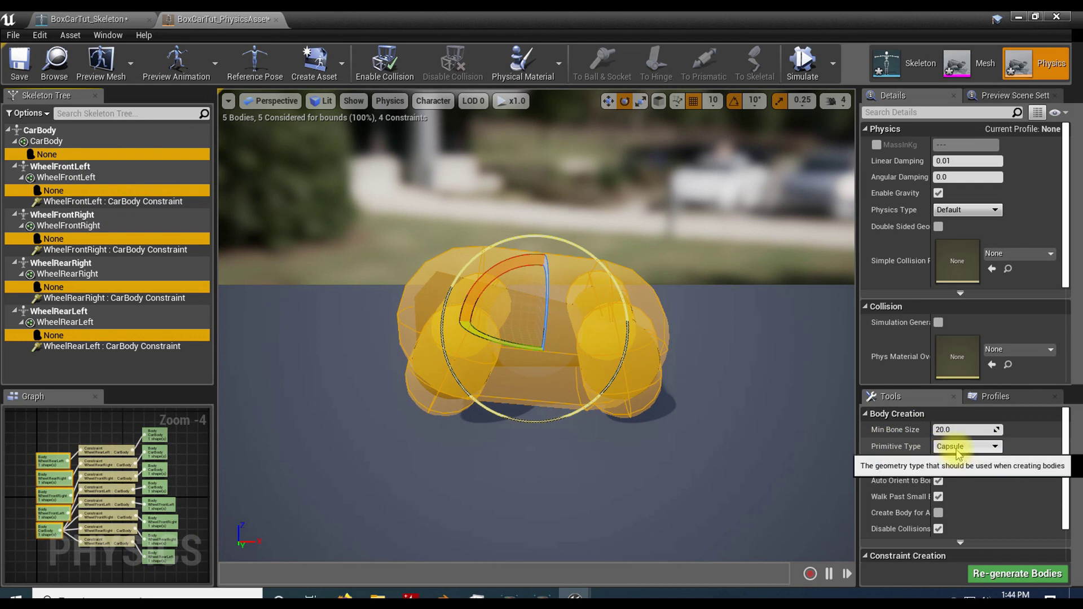
left_click(973, 448)
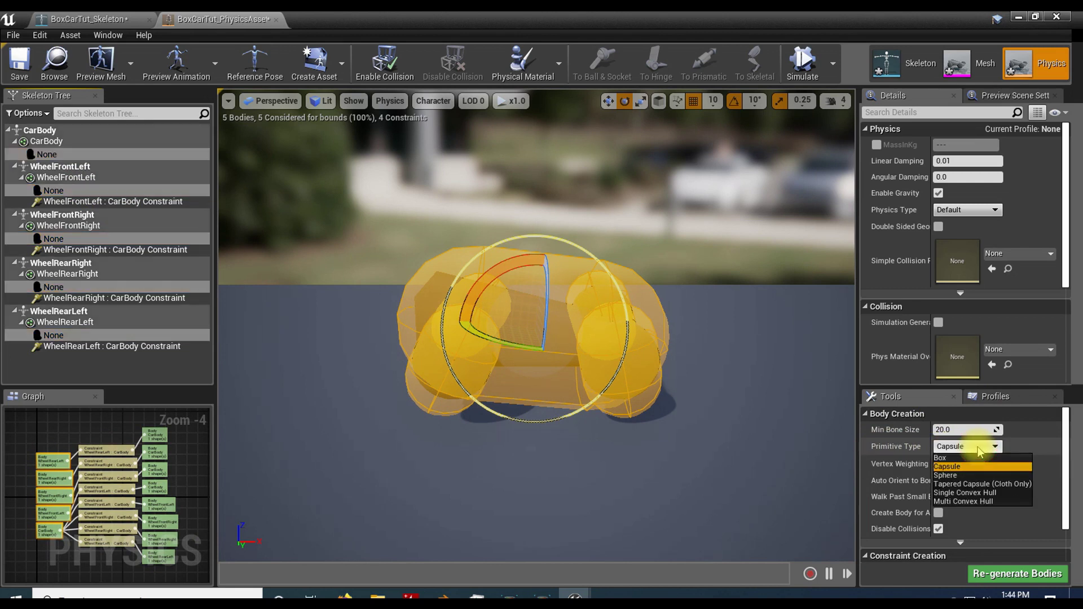
left_click(985, 493)
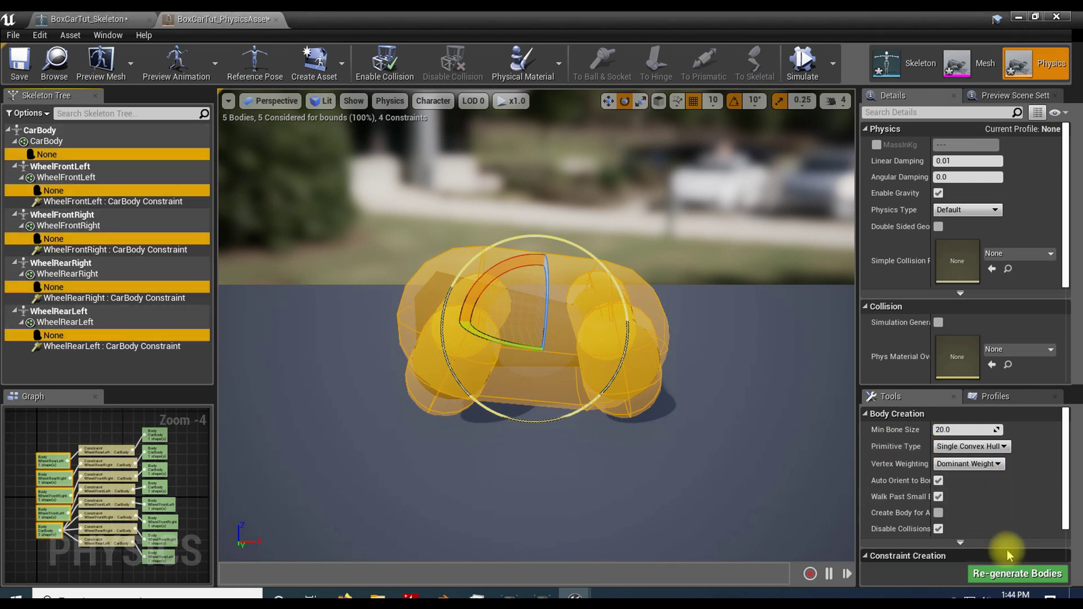
left_click(1012, 574)
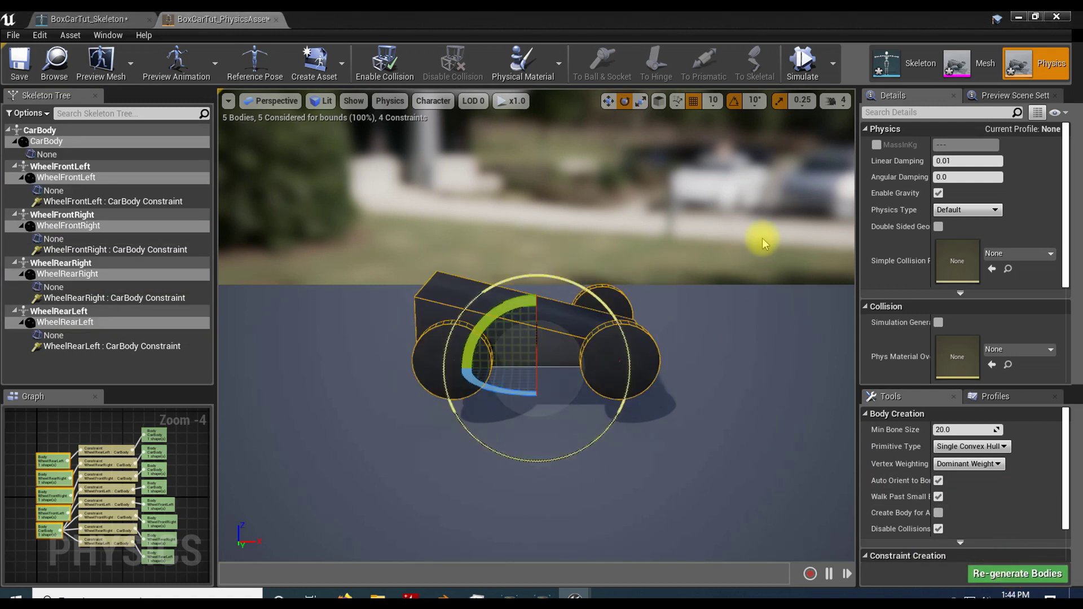
Simulate the car's physics to check the collision bodies, save the physics asset and return to the level editor.
left_click(803, 61)
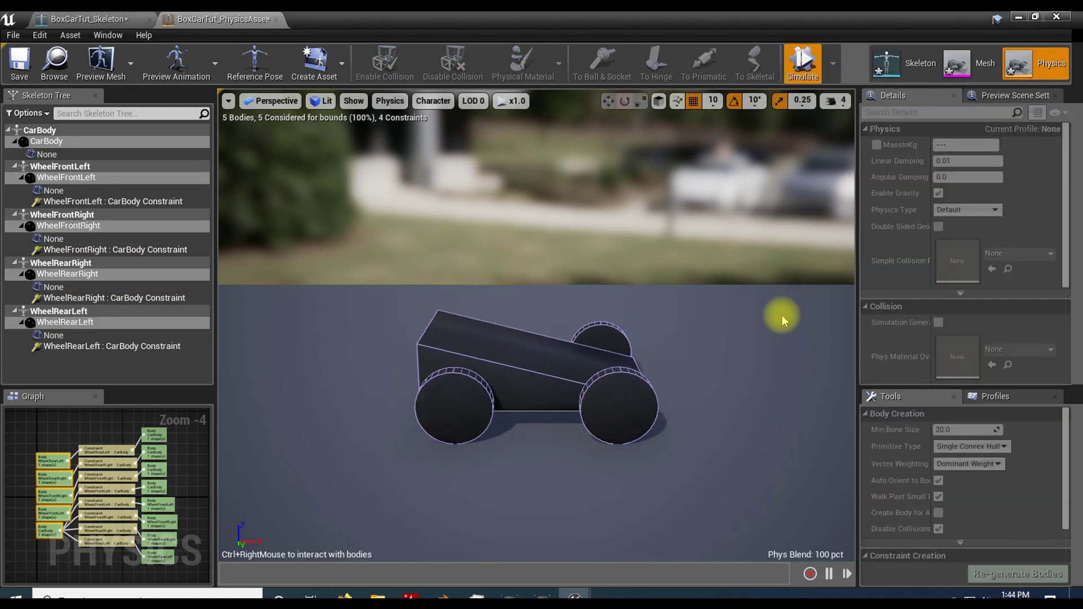
right_click_drag(738, 357, 719, 434)
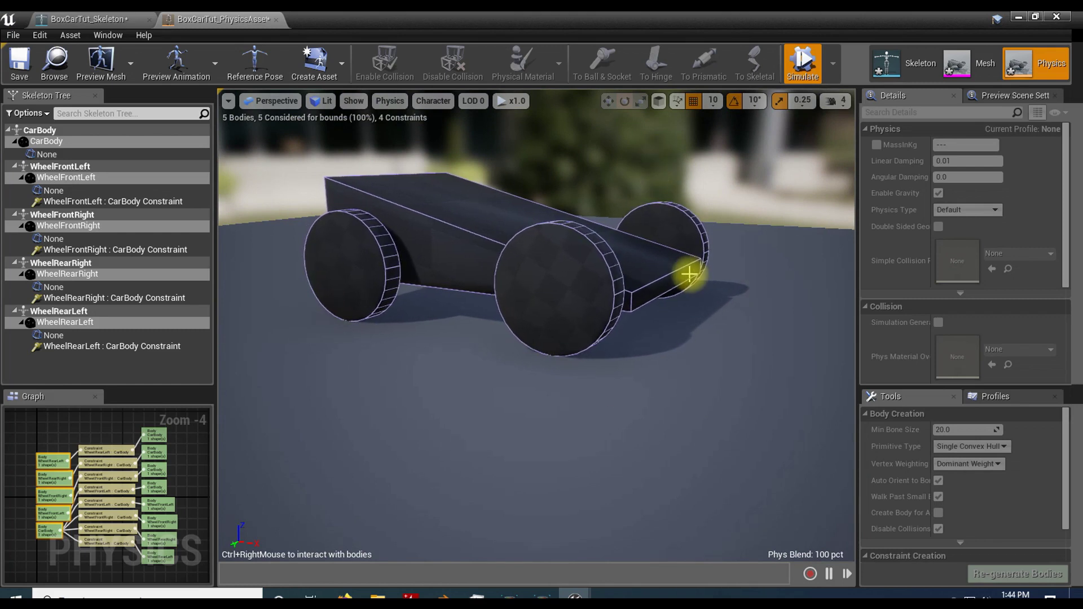
left_click(37, 64)
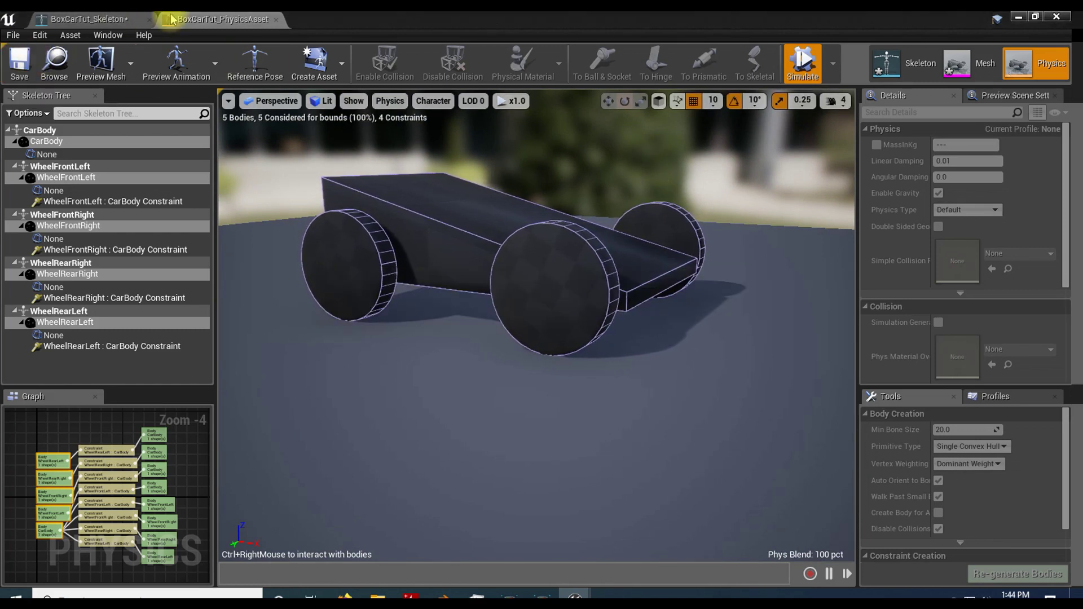
left_click(1017, 19)
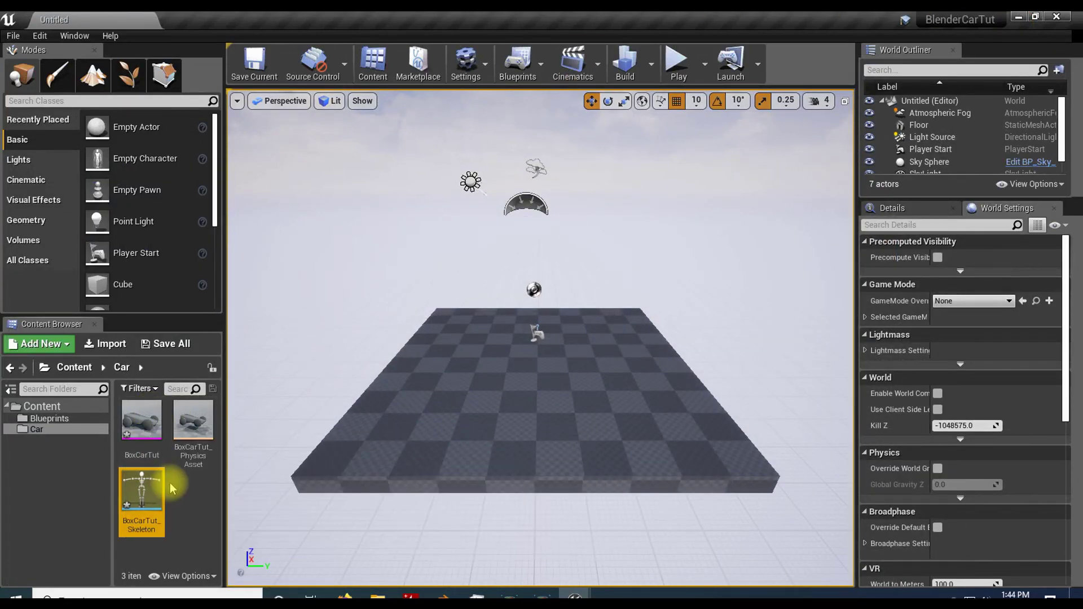
Open the BlenderCar blueprint and assign BoxCarTut as the skeletal mesh of its inherited Mesh component.
left_click(49, 419)
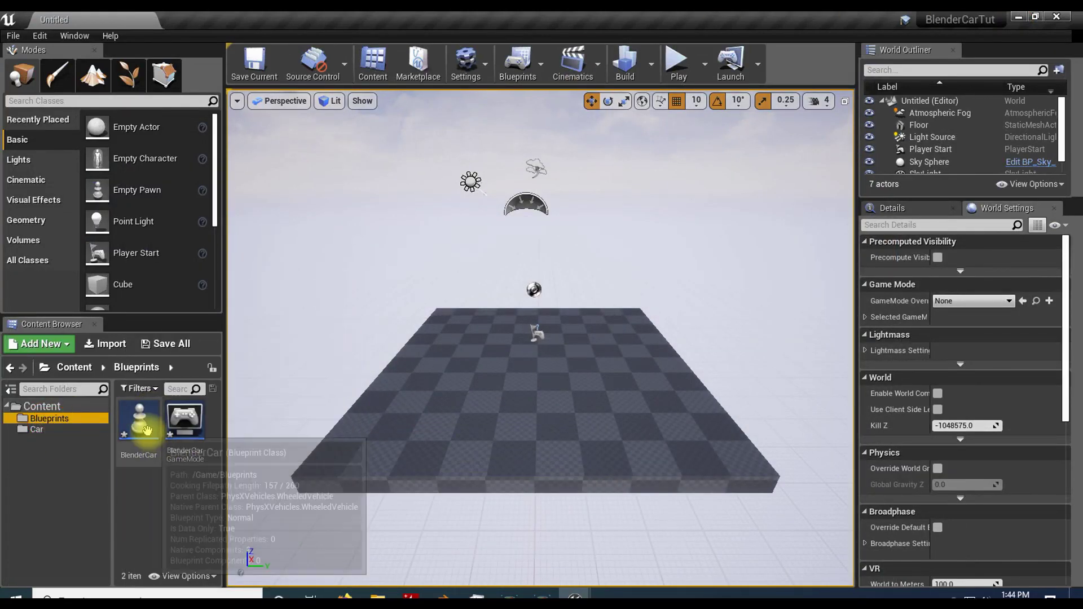
double_click(148, 433)
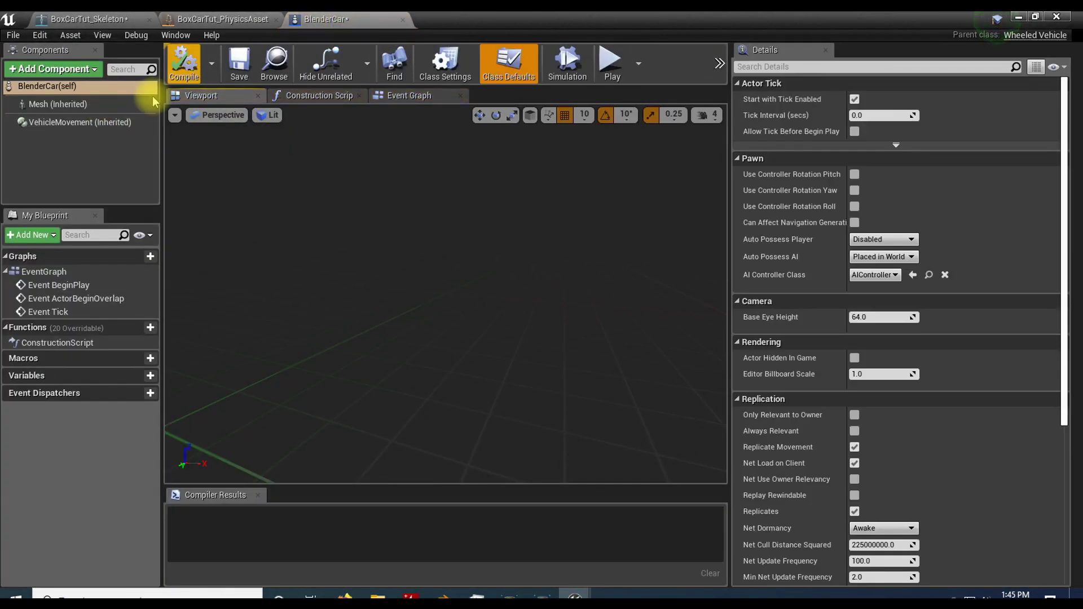
left_click(74, 103)
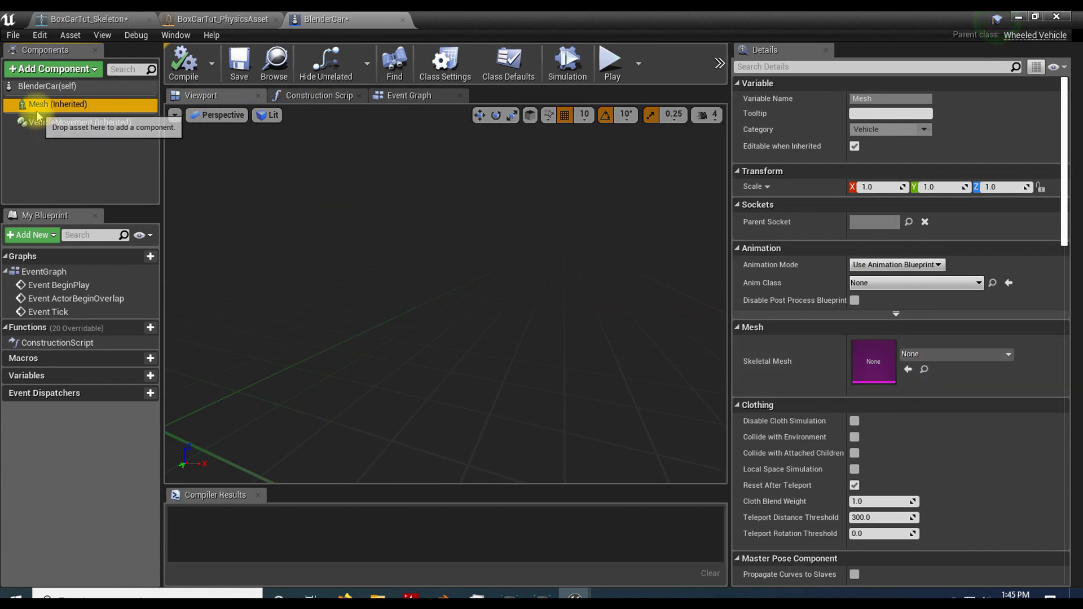
left_click(960, 354)
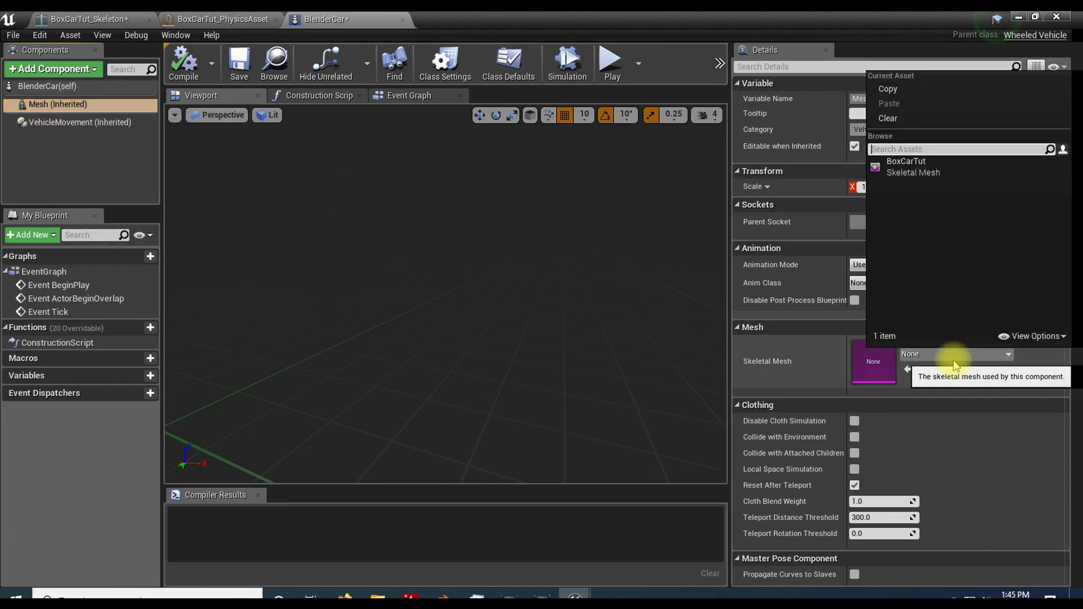
left_click(909, 167)
scroll(503, 262, "down", 3)
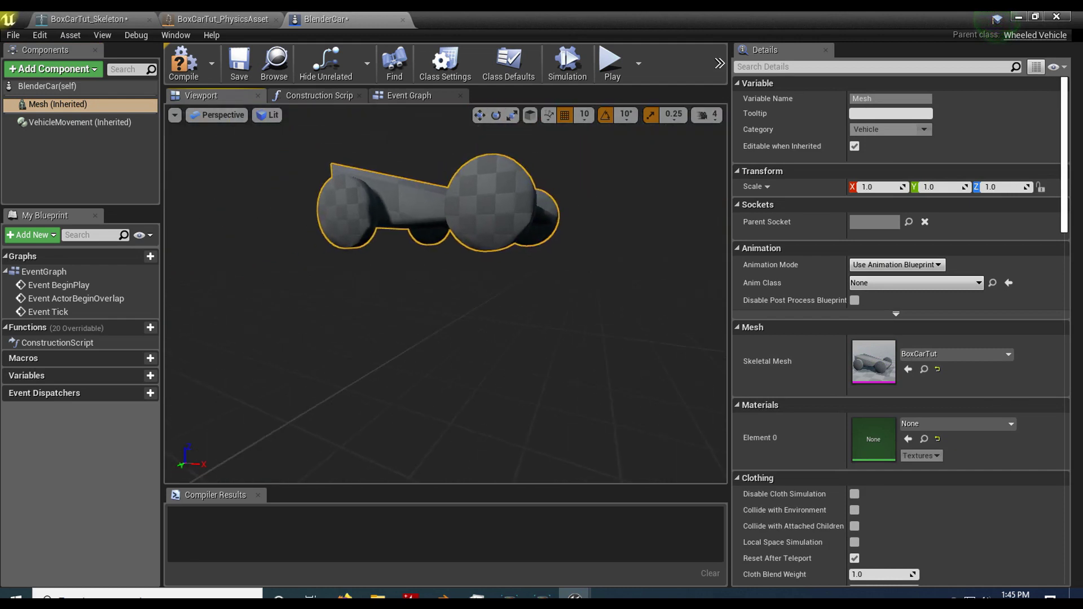
mouse_move(489, 261)
right_mouse_down()
mouse_move(473, 263)
mouse_move(499, 261)
mouse_move(492, 271)
mouse_move(490, 261)
right_mouse_up()
Add a Spring Arm component under the Mesh, keeping the name SpringArm.
left_click(57, 68)
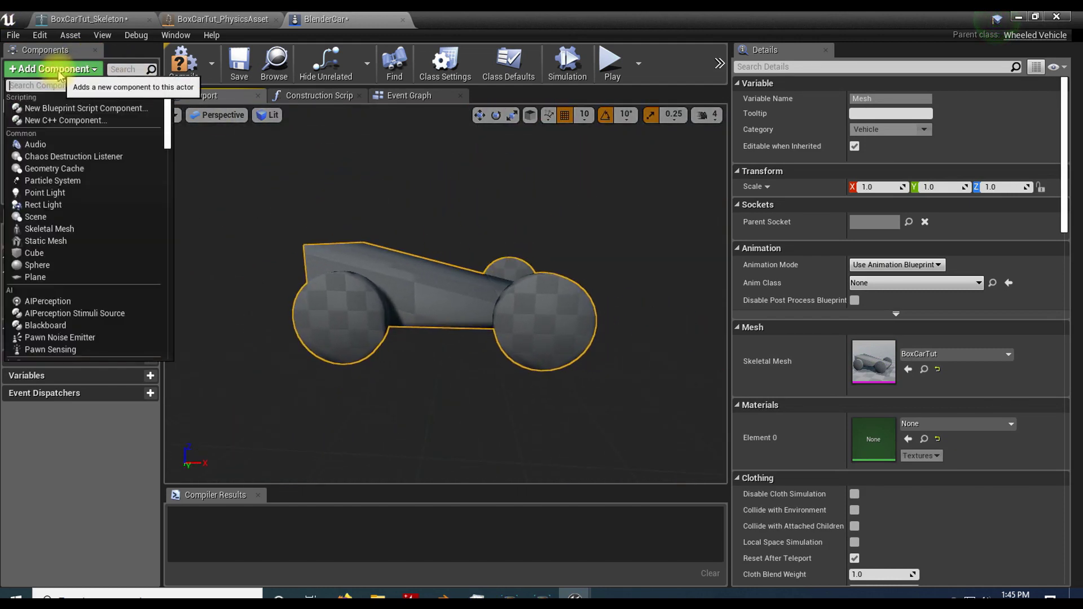
type("spring")
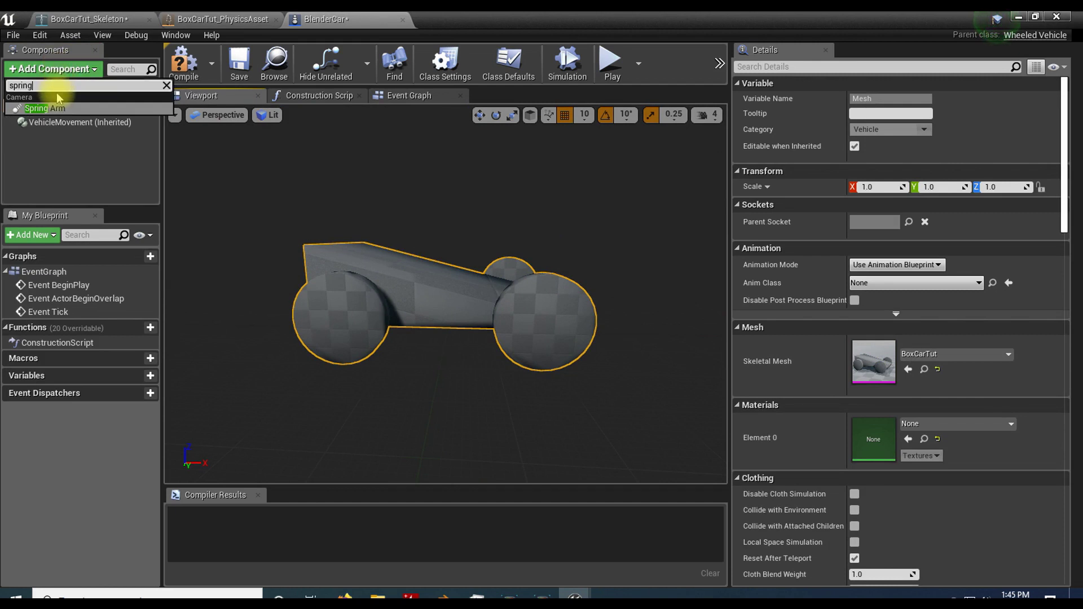
left_click(118, 136)
left_click(69, 172)
left_click(55, 120)
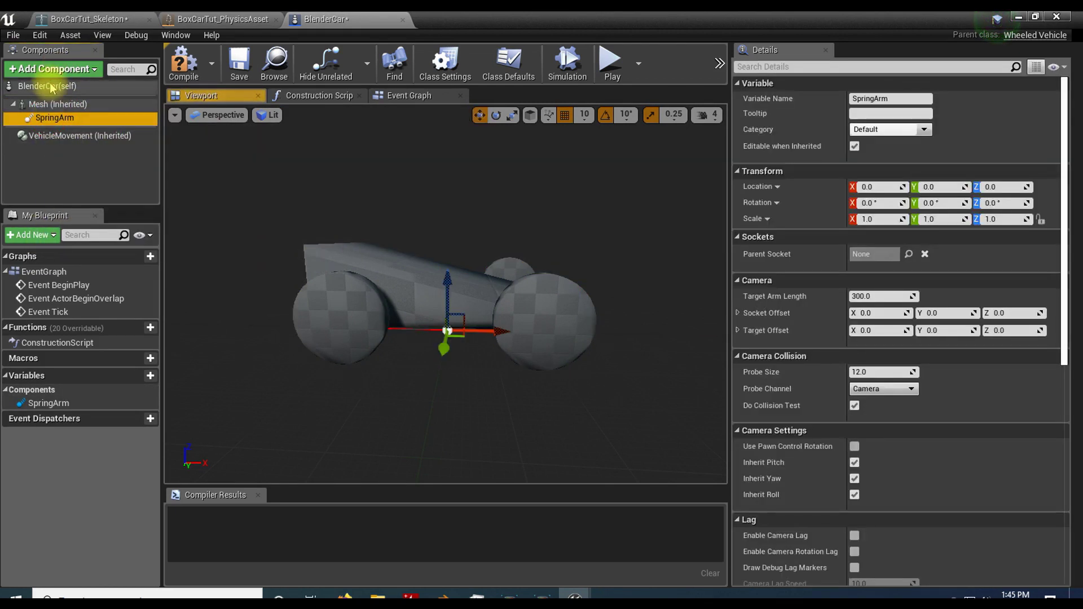
Add a Camera component as a child of the SpringArm.
left_click(52, 73)
type("ca")
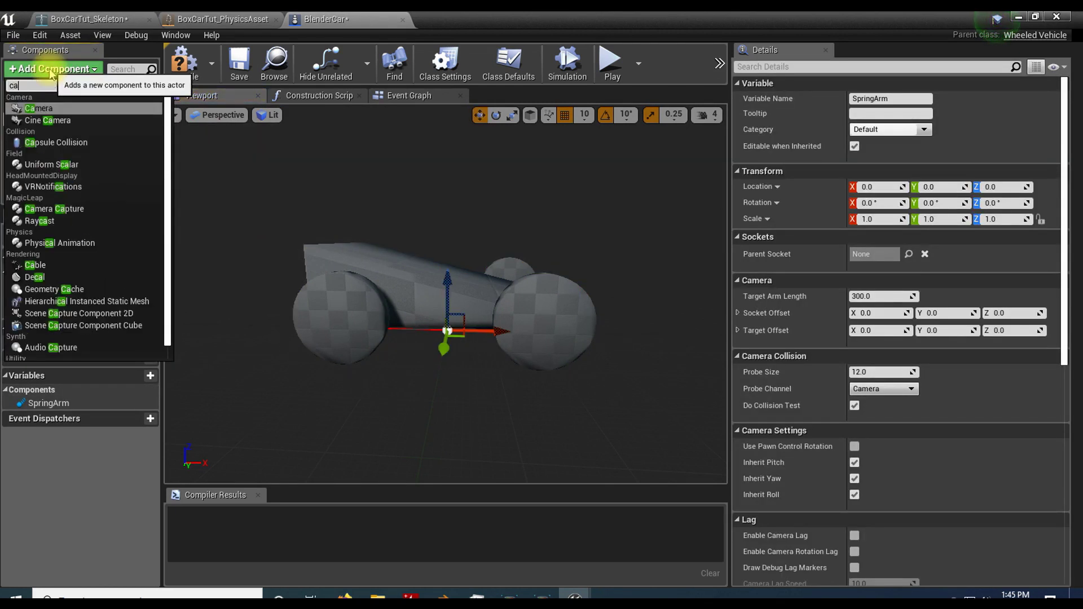
type("mea")
key("BackSpace")
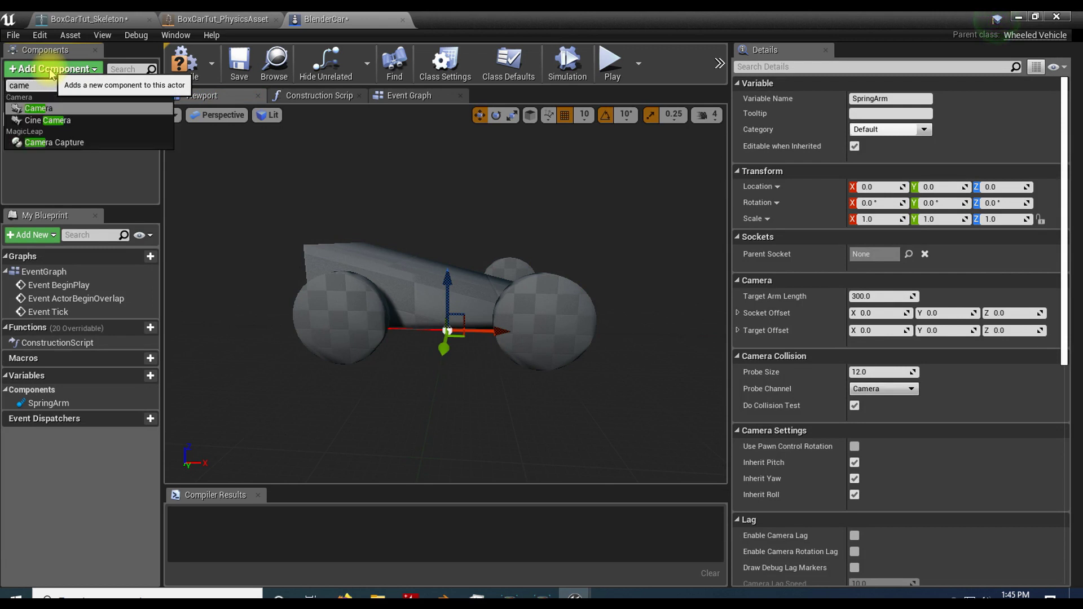
left_click(55, 109)
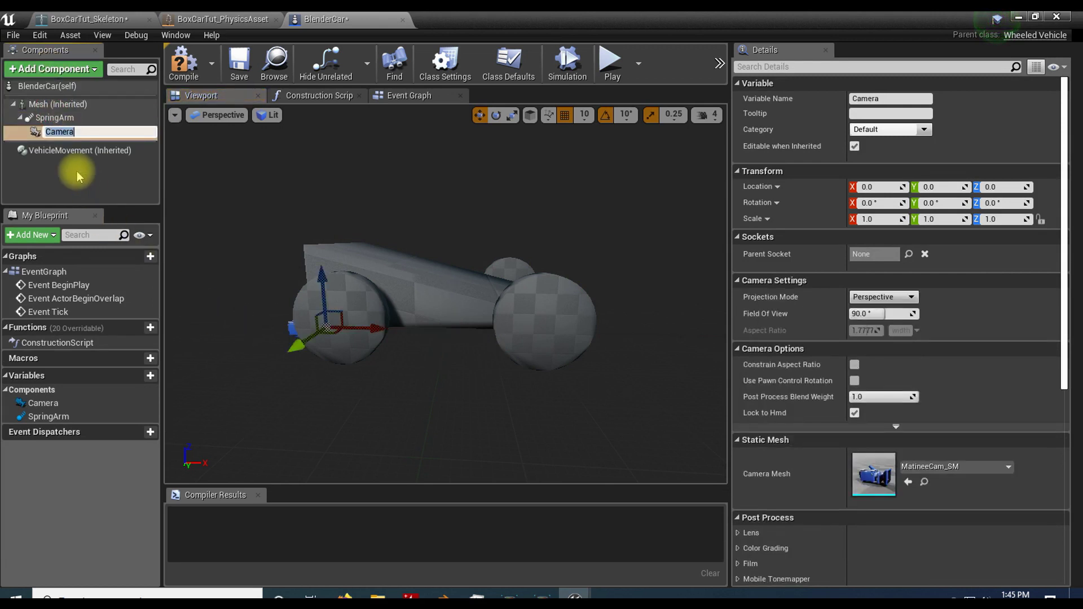
Set the SpringArm's target arm length to about 571.5, its Z location to 100 and its Y rotation to -20°, and compile.
left_click(48, 117)
left_click(911, 297)
left_click_drag(910, 296, 913, 298)
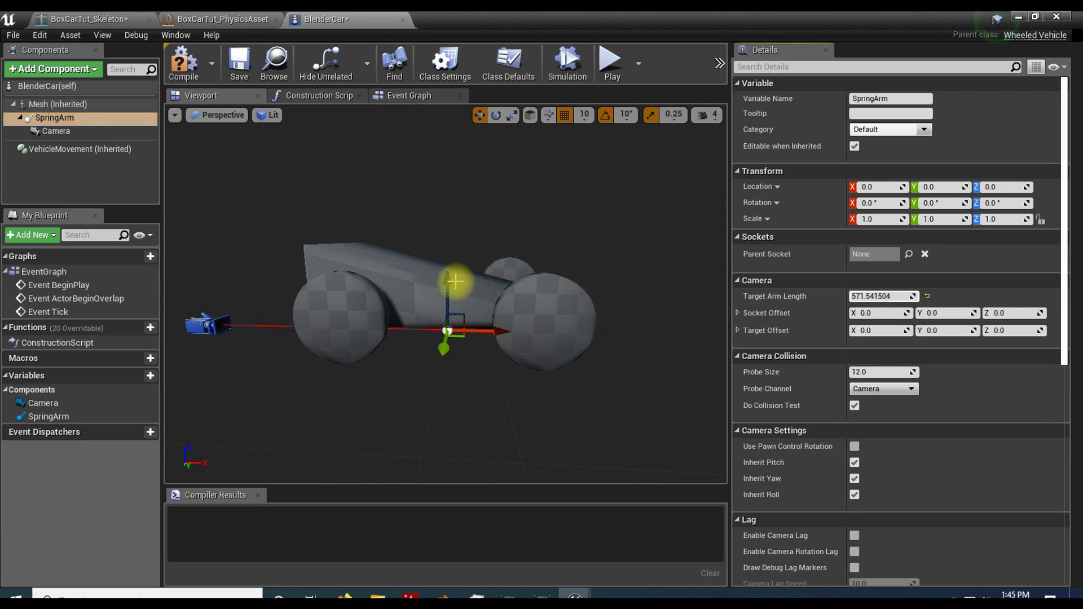
key("e")
left_click_drag(517, 282, 528, 328)
left_click(183, 62)
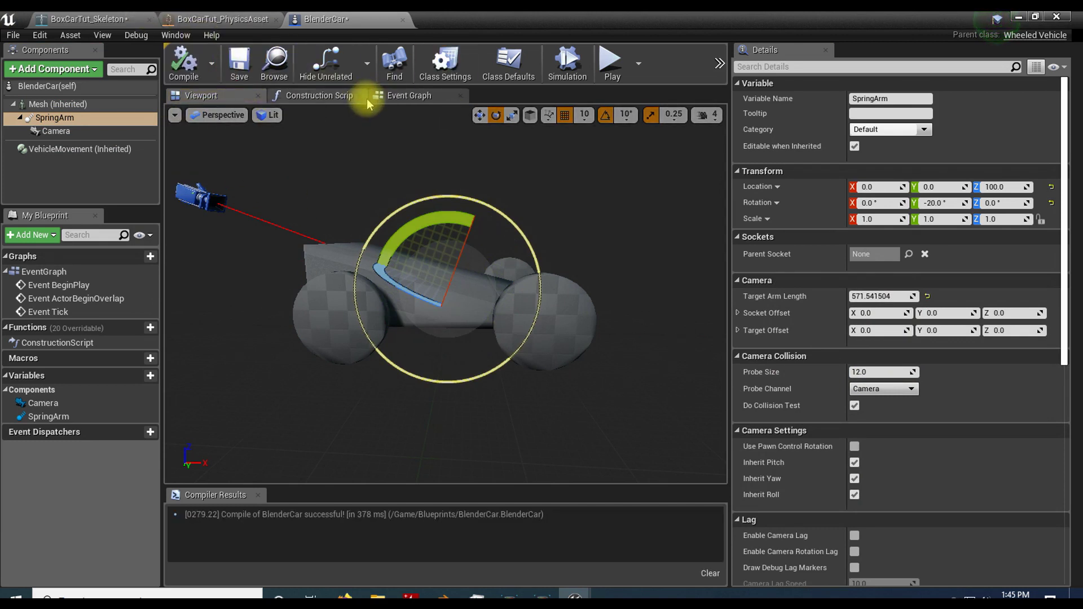
Delete the unused ActorBeginOverlap and Tick event nodes from the BlenderCar Event Graph, keeping Event BeginPlay.
left_click(411, 96)
right_click_drag(643, 240, 537, 155)
left_click_drag(242, 189, 549, 368)
key("Delete")
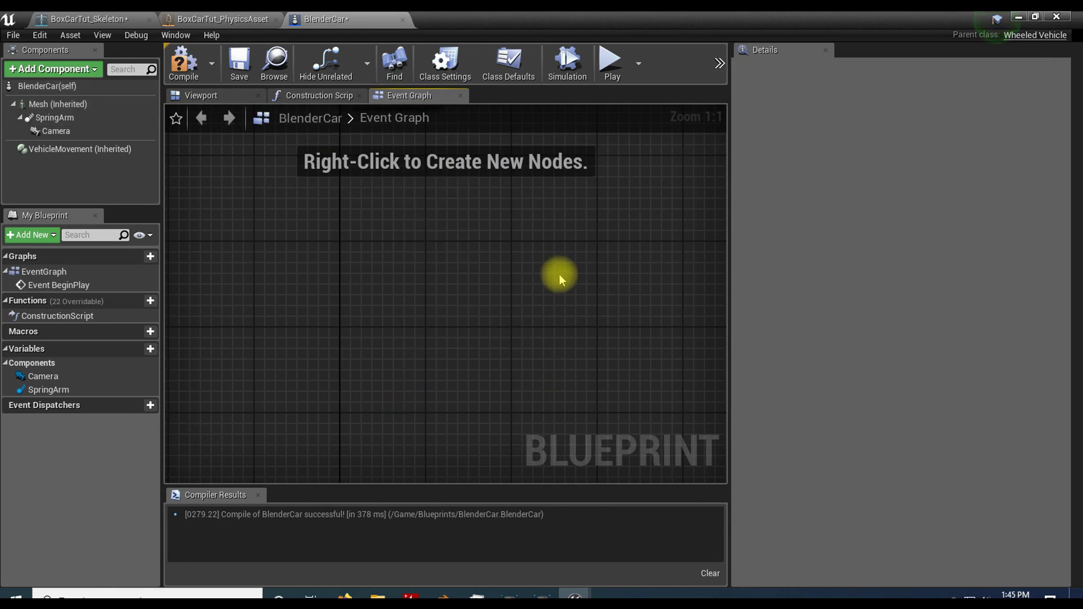
Connect Event BeginPlay to an Execute Console Command node with the command "PXVIS collision".
left_click_drag(370, 256, 477, 263)
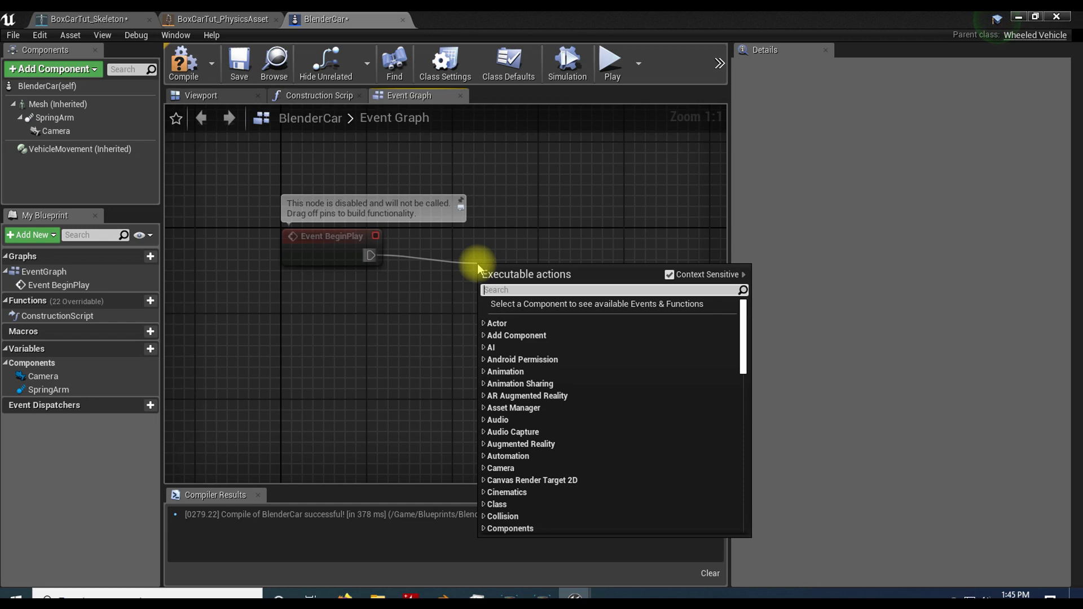
type("execu")
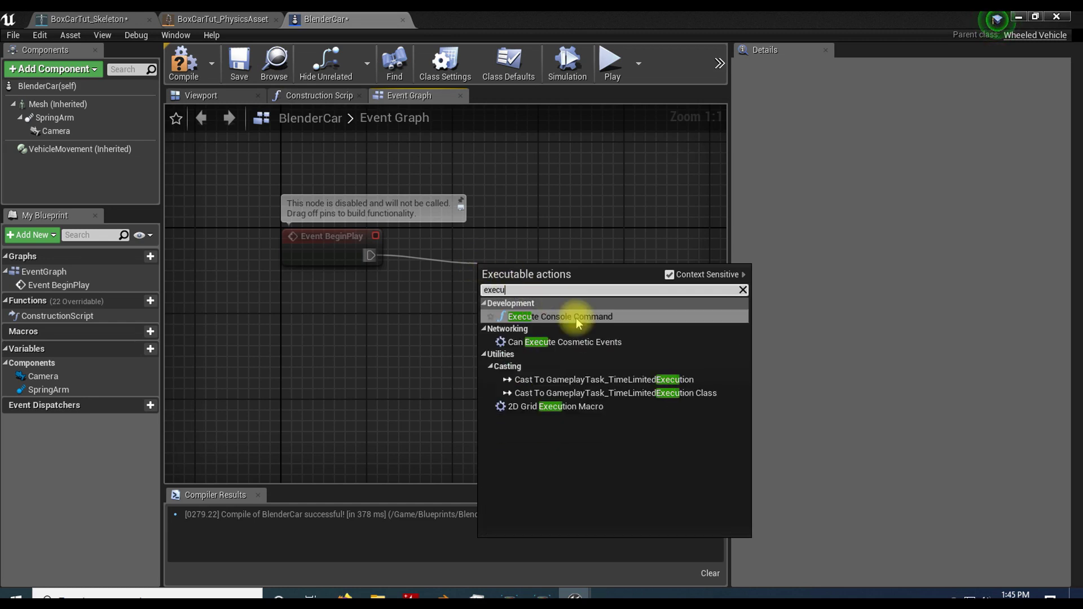
left_click(578, 320)
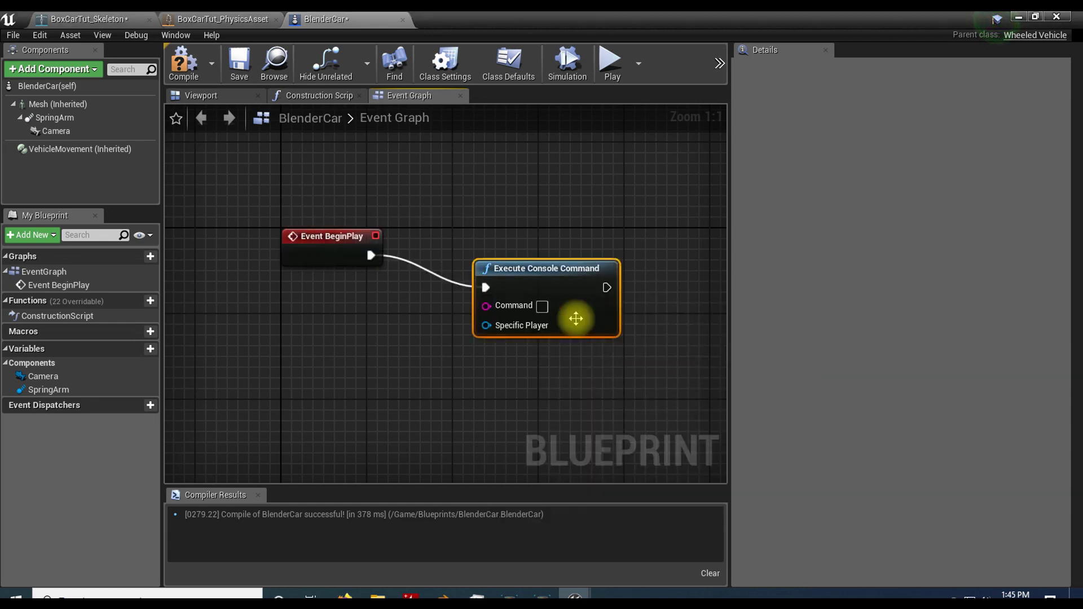
left_click_drag(551, 297, 550, 265)
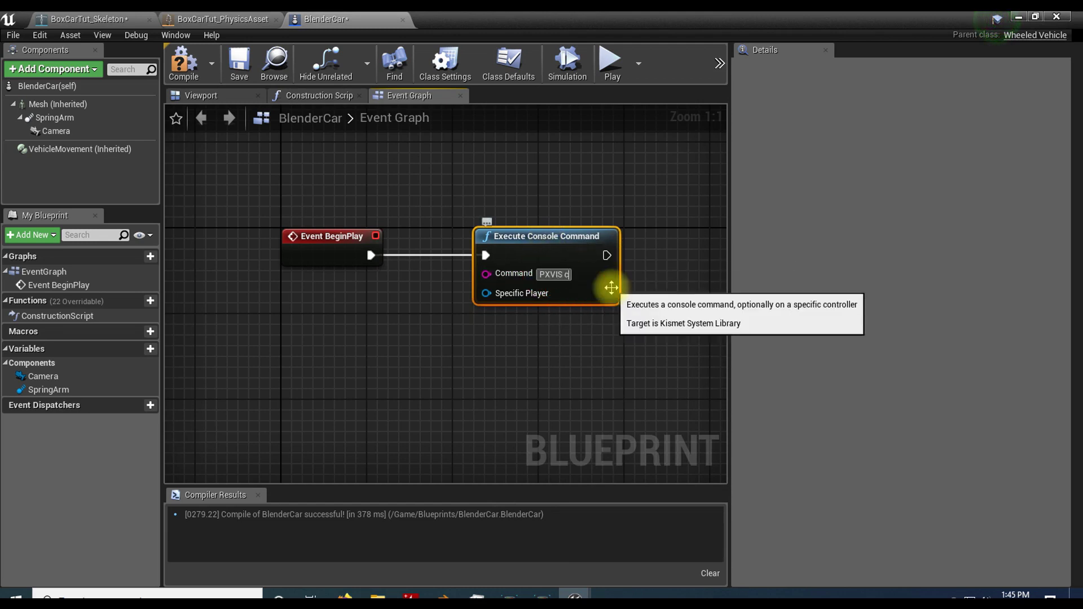
type("ision")
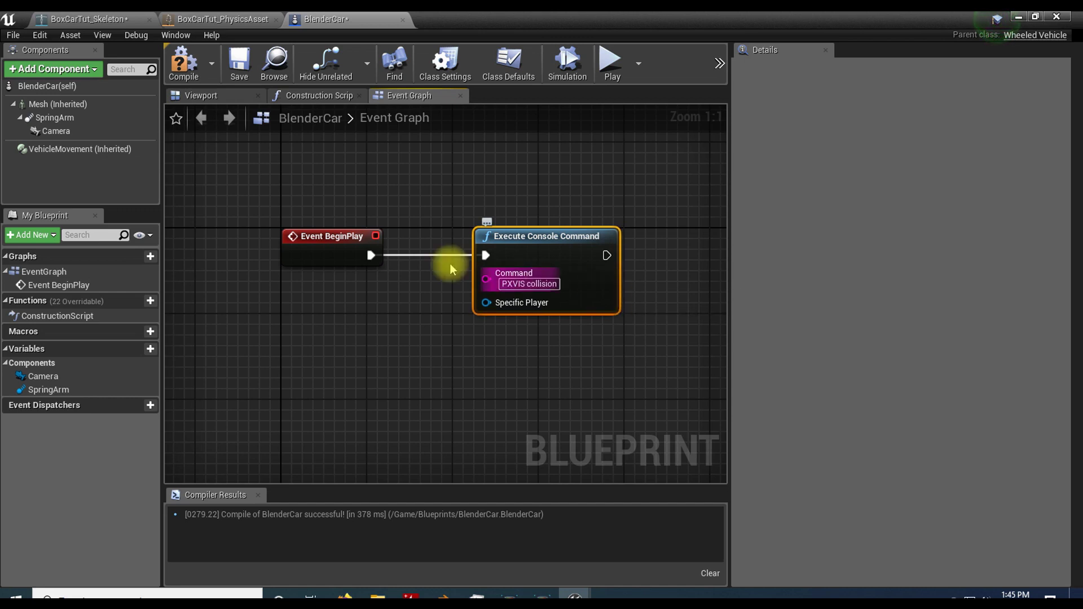
Add the MoveForward and TurnRight input axis events below Event BeginPlay.
right_click_drag(395, 362, 382, 261)
right_click(348, 354)
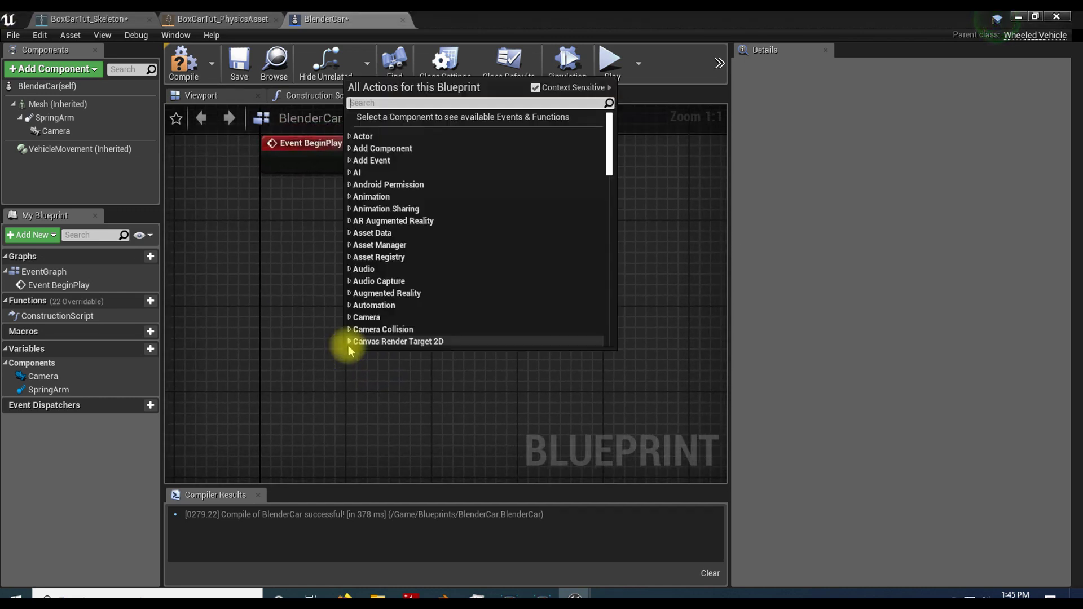
type("move for")
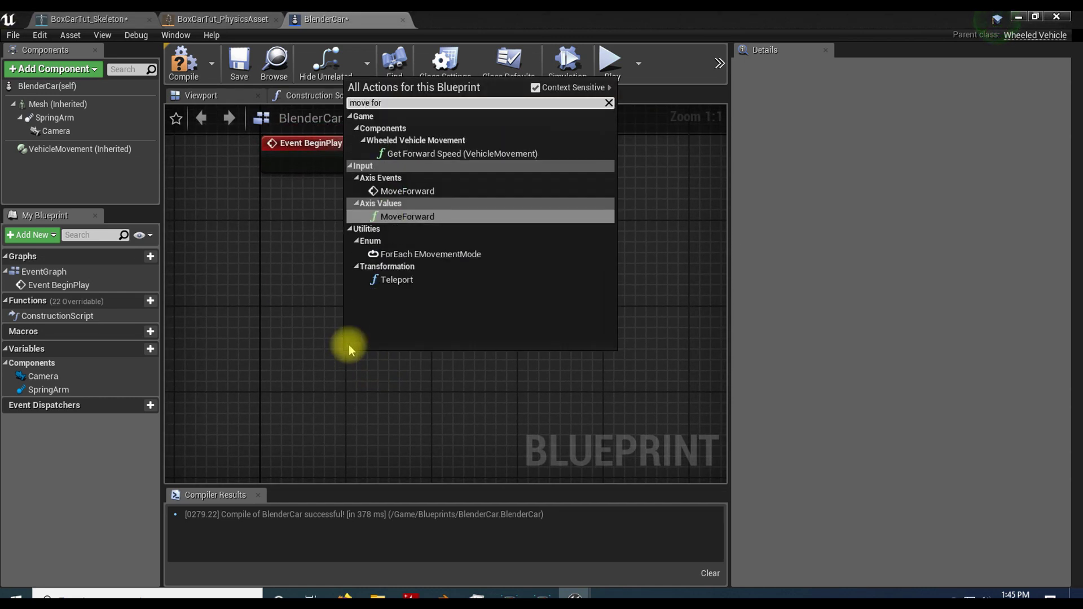
left_click(408, 191)
left_click_drag(389, 359, 303, 307)
right_click(321, 381)
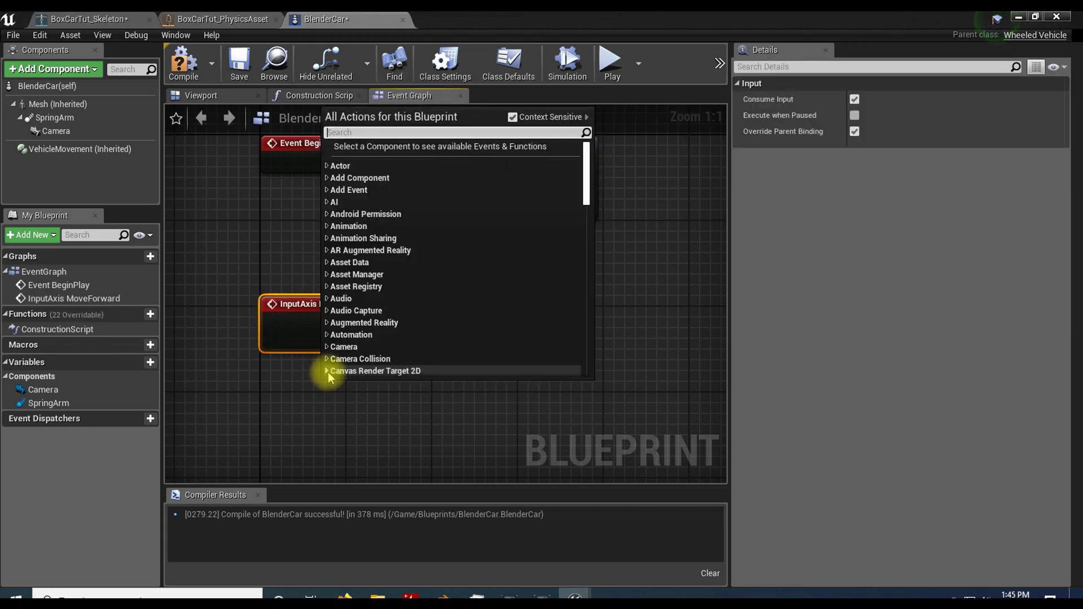
type("turn rig")
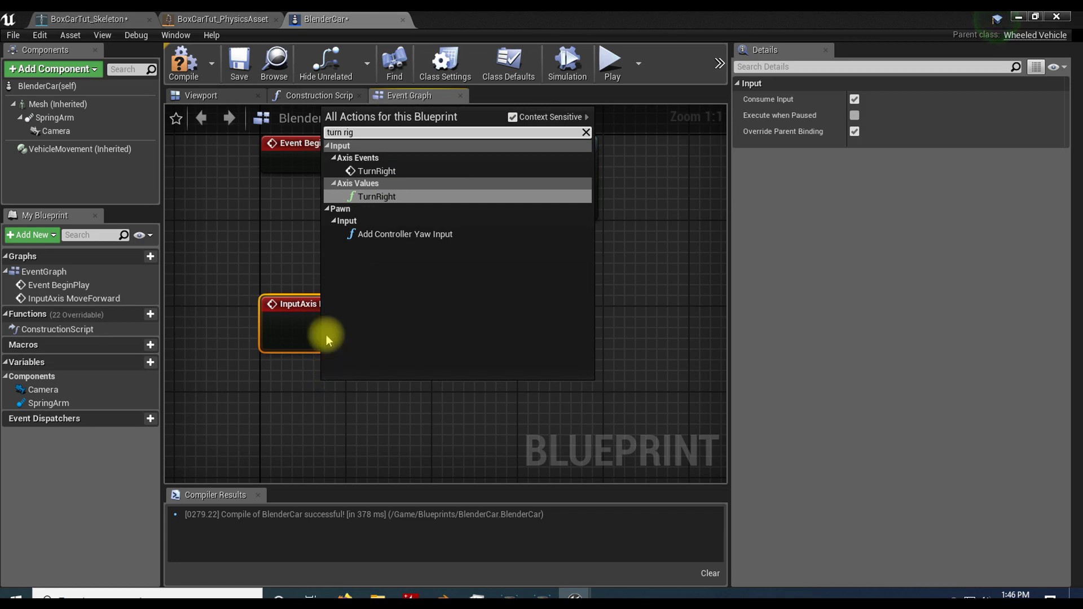
left_click(380, 172)
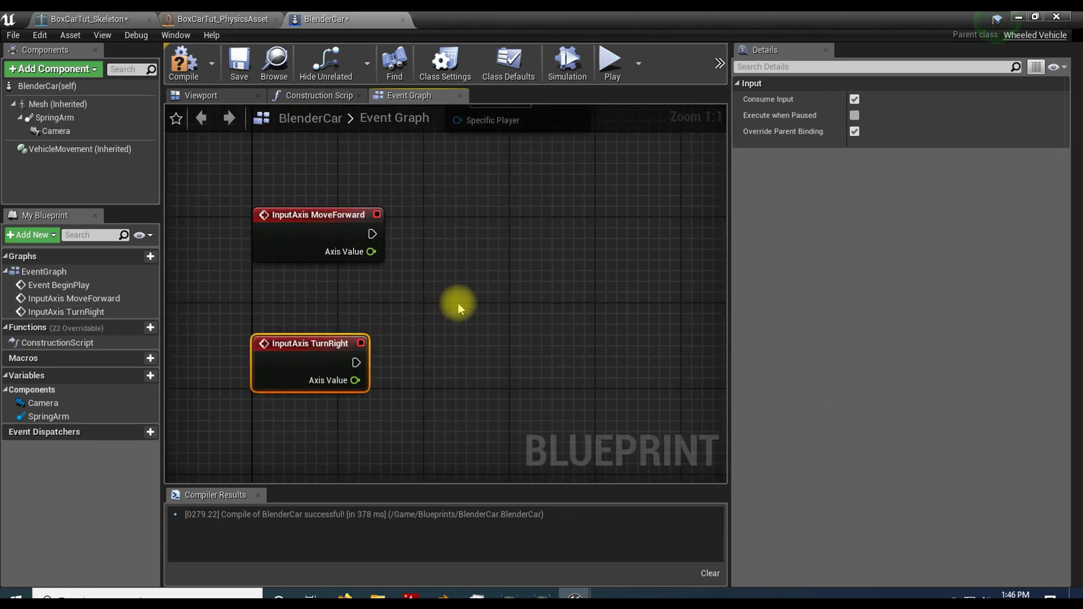
Connect InputAxis MoveForward to a Set Throttle Input (VehicleMovement) node and place the Vehicle Movement node between the two axis events.
left_click_drag(371, 234, 503, 242)
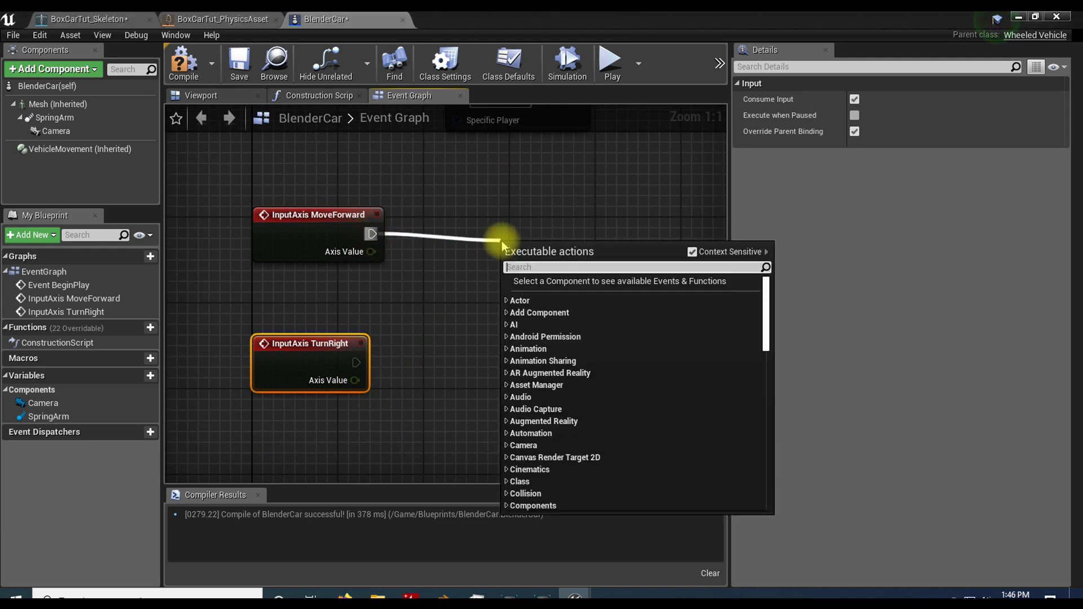
type("thrott")
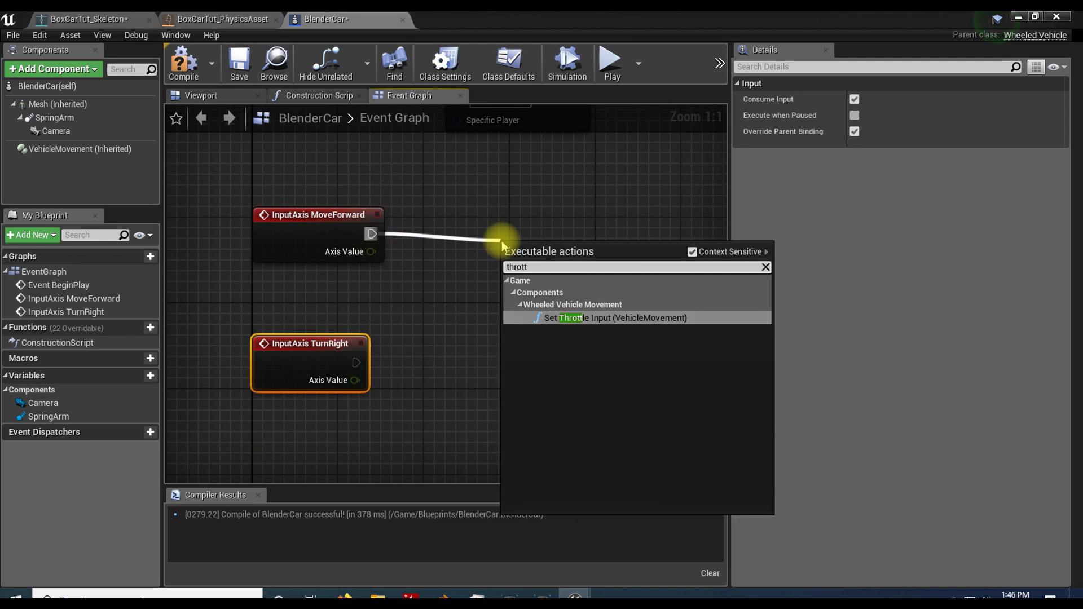
left_click(581, 318)
left_click_drag(566, 260, 568, 227)
left_click(454, 274)
left_click_drag(375, 193, 385, 312)
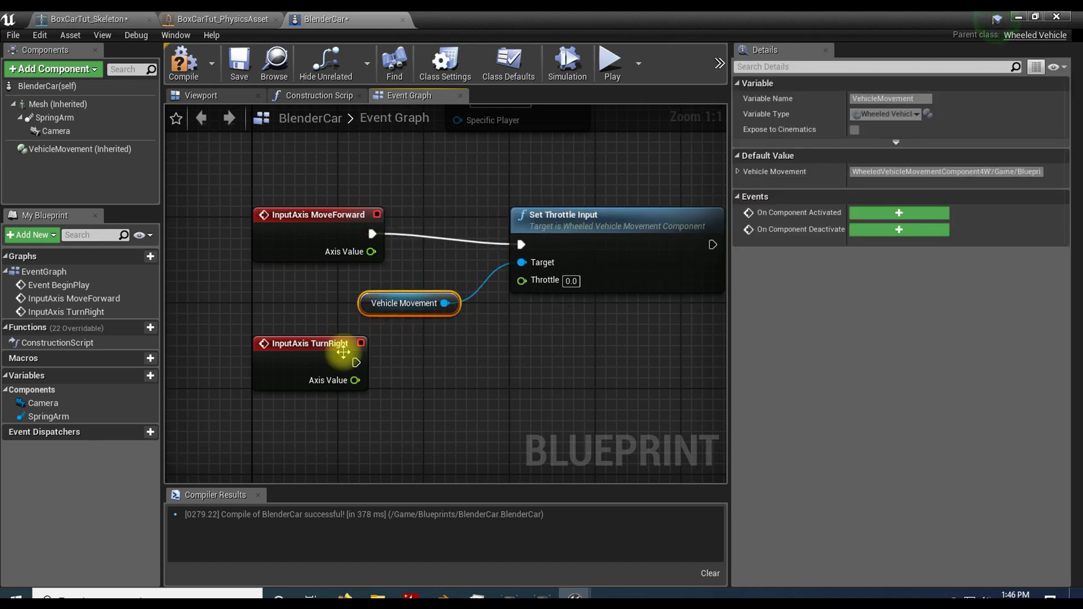
Connect InputAxis TurnRight to a Set Steering Input (VehicleMovement) node.
left_click_drag(360, 362, 455, 361)
type("set sterr")
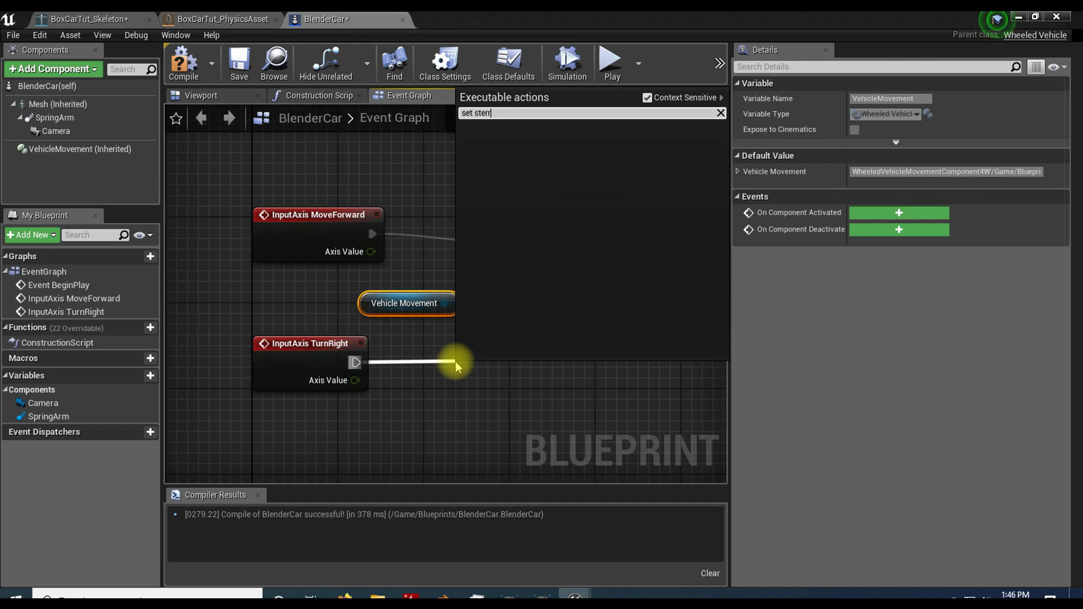
key("BackSpace")
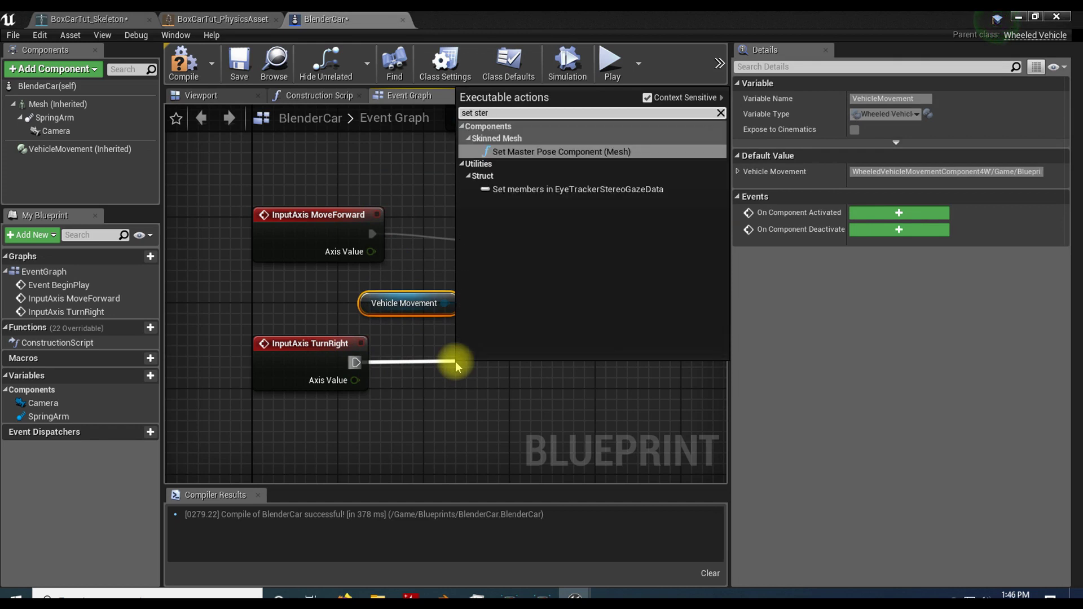
key("BackSpace")
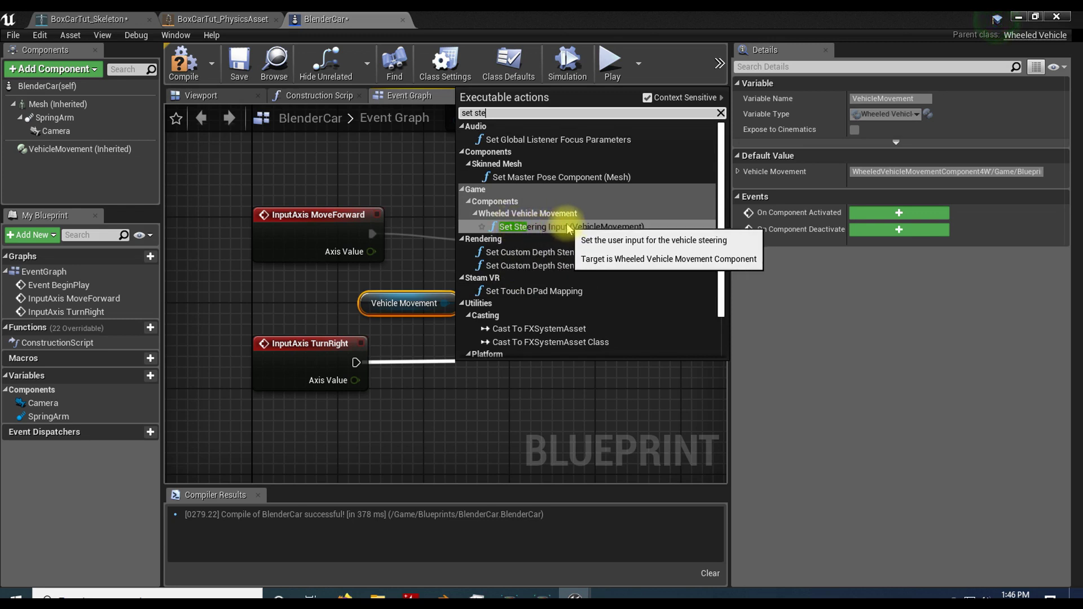
left_click(512, 228)
left_click_drag(552, 389, 602, 375)
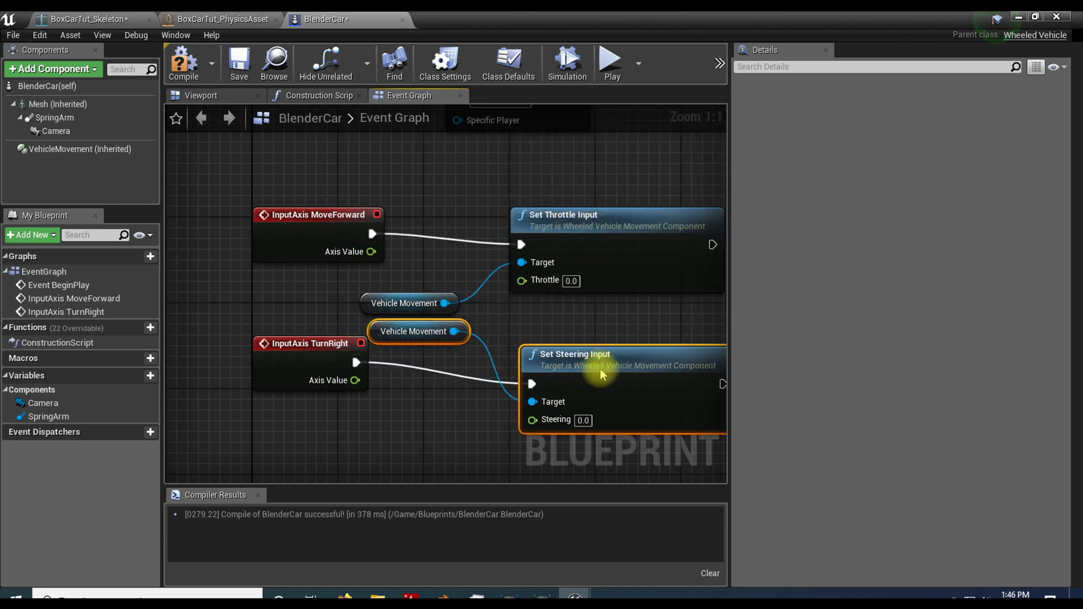
Replace the duplicate Vehicle Movement node with the shared one as steering target, and wire both axis values into Throttle and Steering.
left_click(419, 342)
key("Delete")
left_click_drag(581, 357, 571, 333)
left_click_drag(444, 304, 521, 381)
left_click_drag(371, 251, 522, 281)
left_click_drag(356, 379, 522, 399)
Compile the BlenderCar blueprint and save all modified assets.
left_click(186, 74)
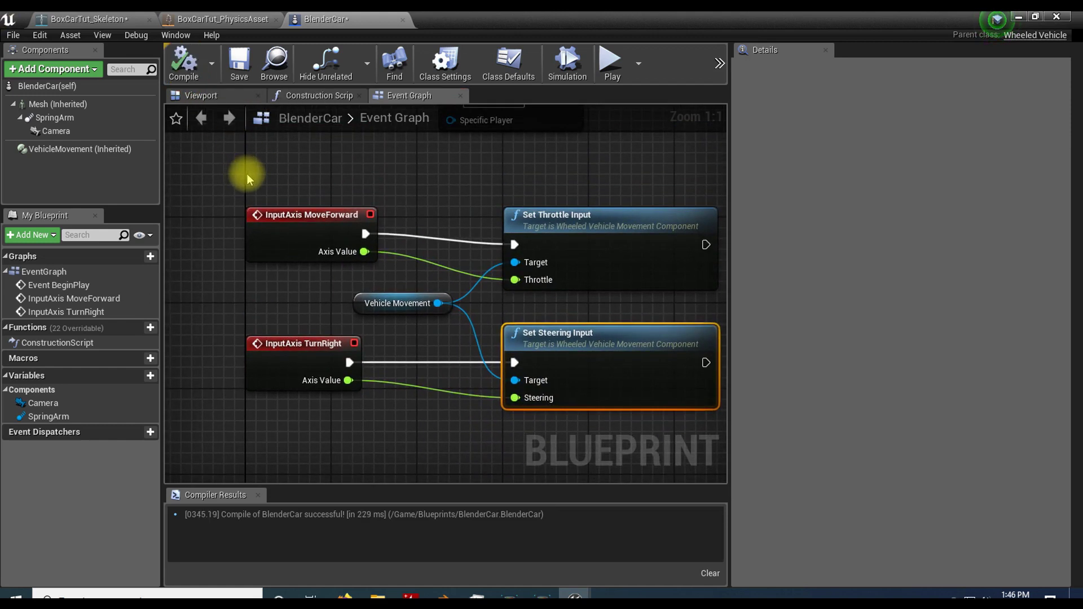
left_click(13, 35)
left_click(34, 107)
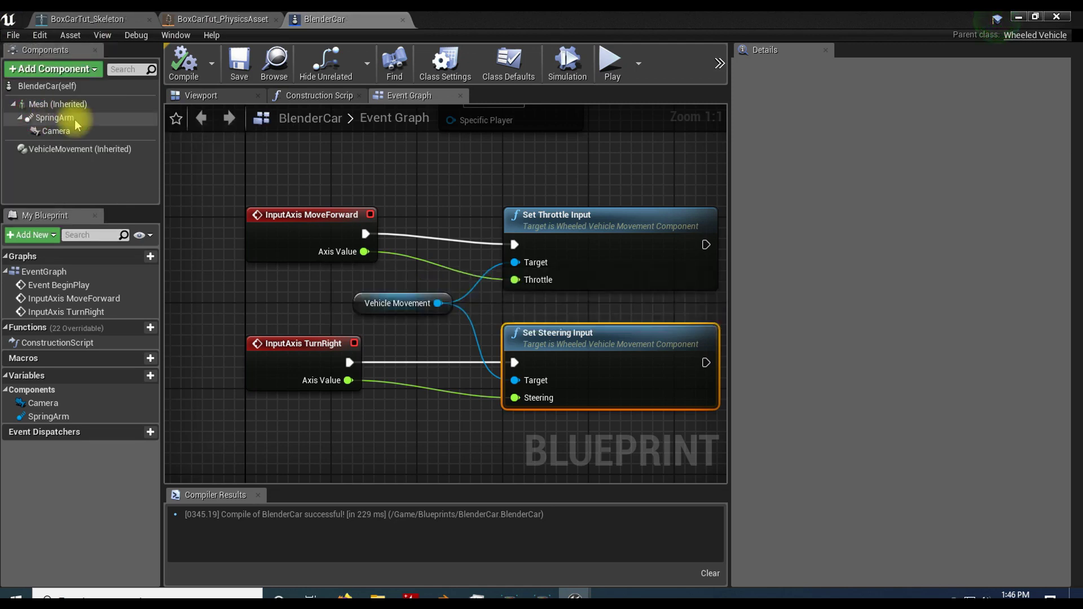
Return to the level editor and scale the Floor to 10 in X and Y.
left_click(1019, 17)
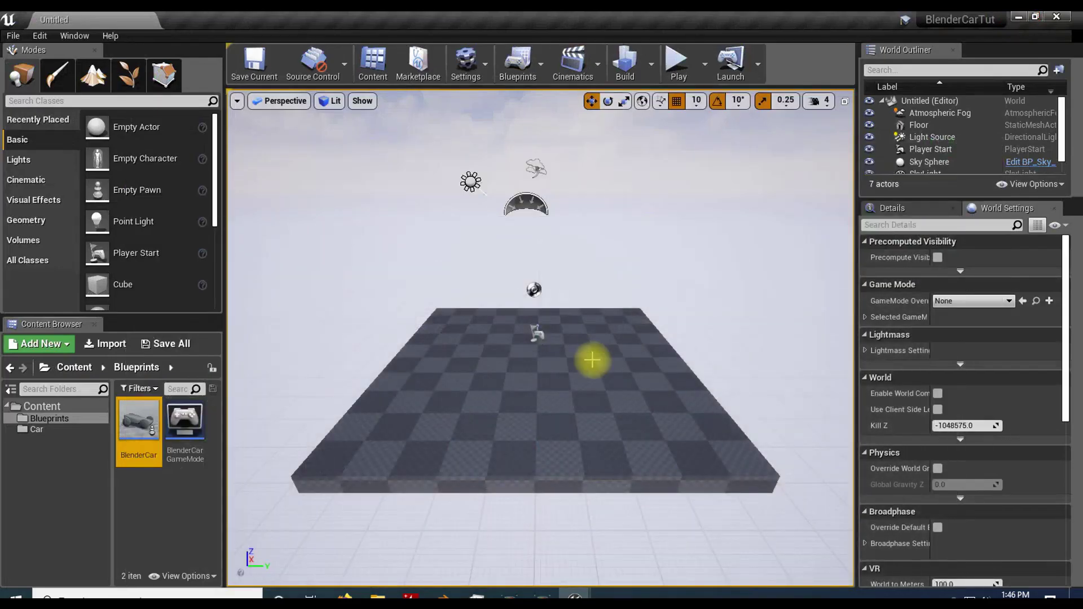
left_click(490, 411)
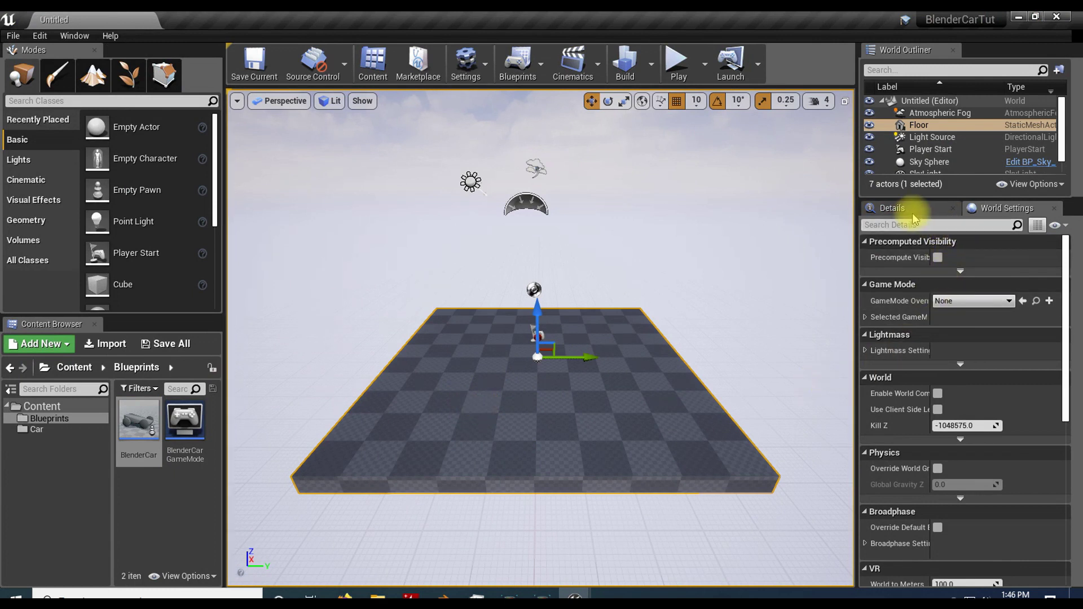
left_click(895, 208)
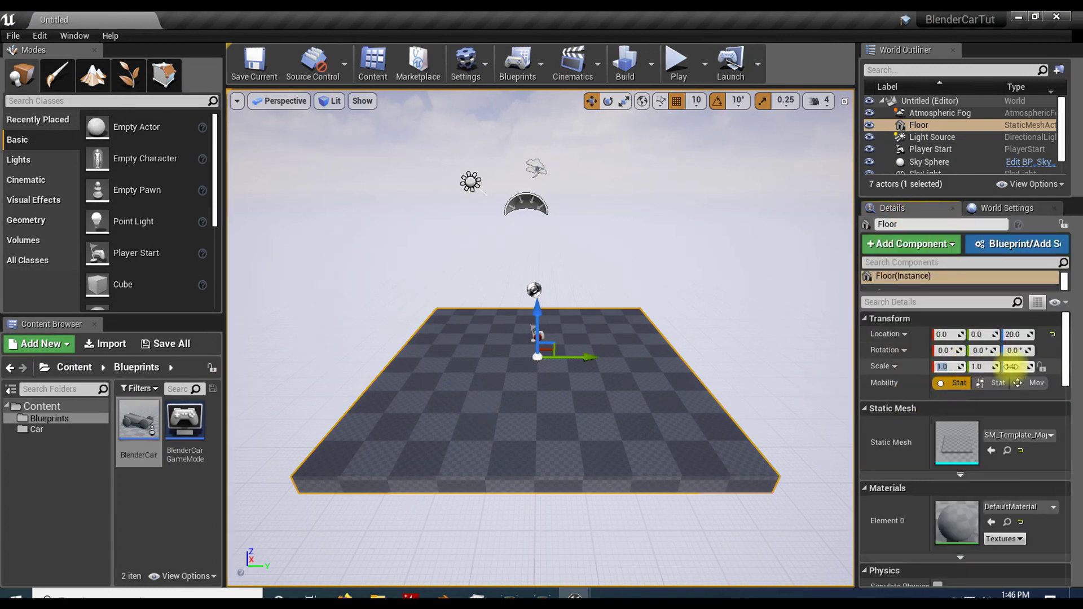
type("0")
key("Return")
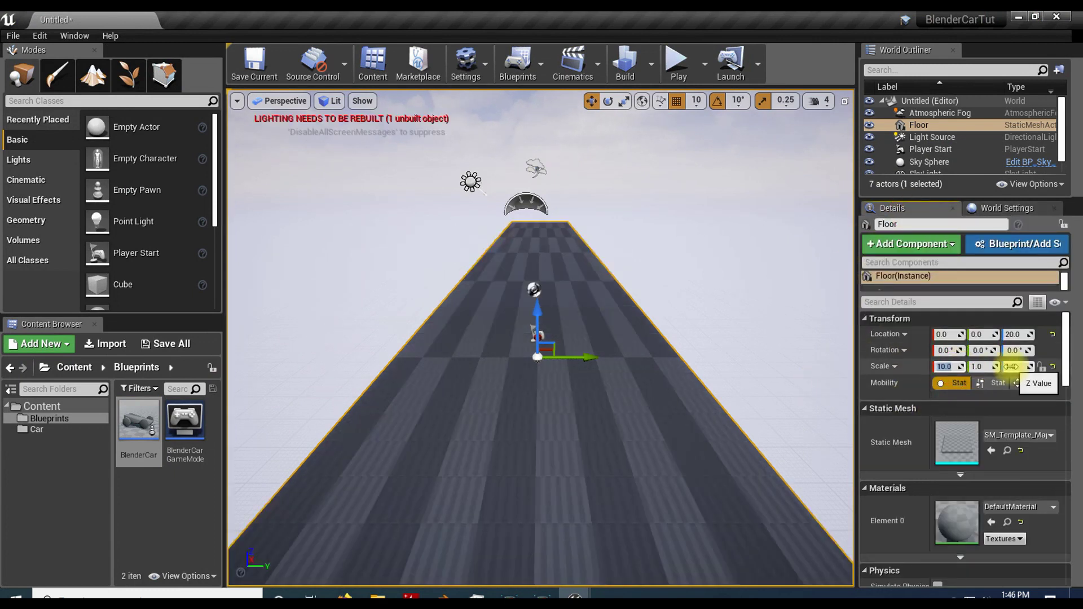
left_click(982, 366)
type("1")
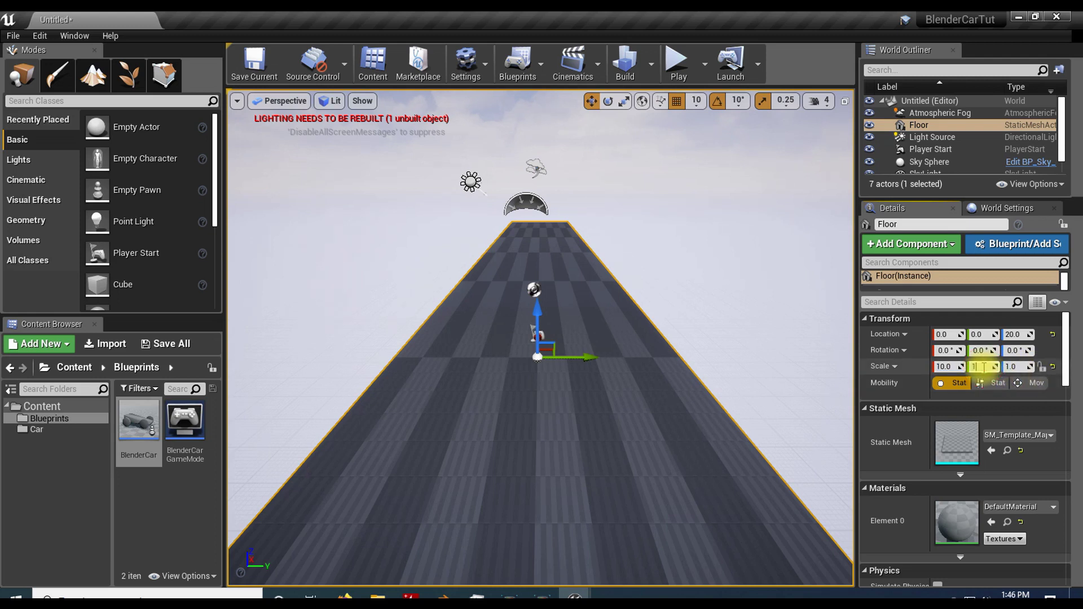
type("0")
key("Return")
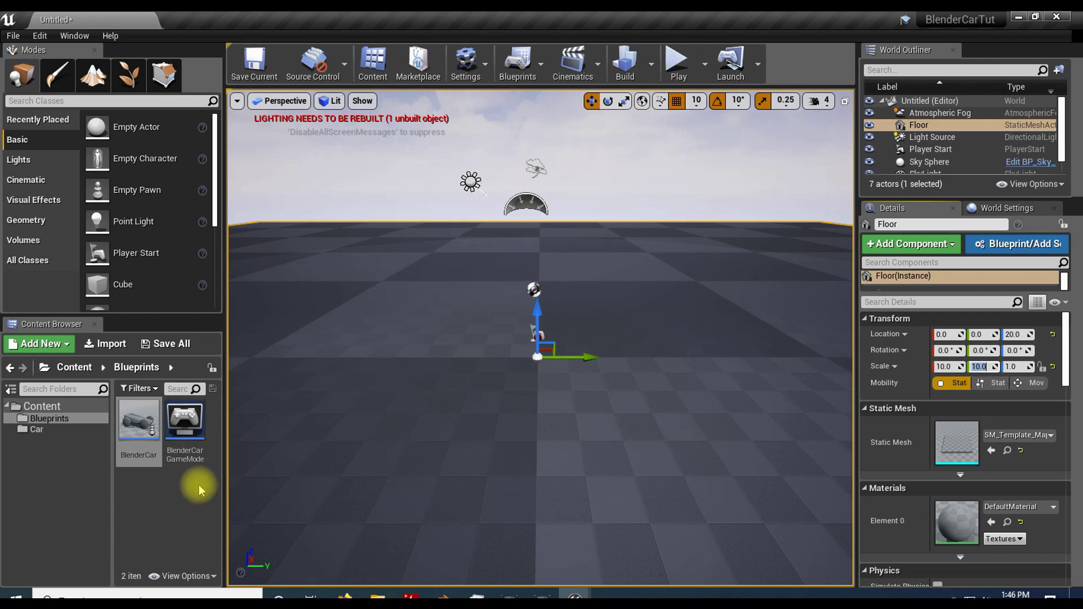
Set the Default Pawn Class of BlenderCarGameMode to BlenderCar, compile it and return to the level editor.
double_click(186, 435)
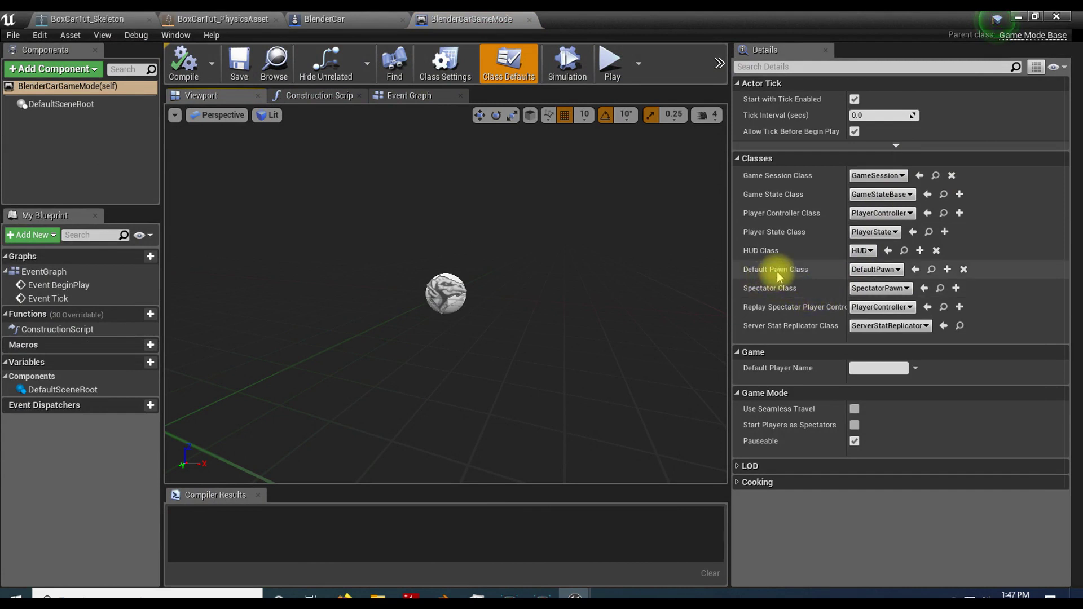
left_click(872, 269)
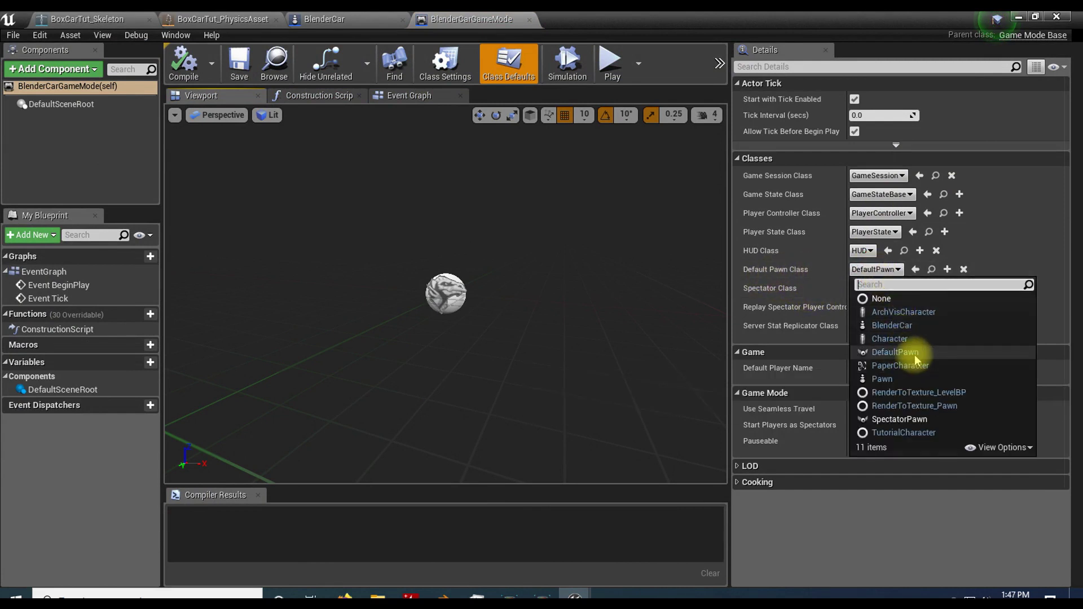
left_click(897, 326)
left_click(186, 63)
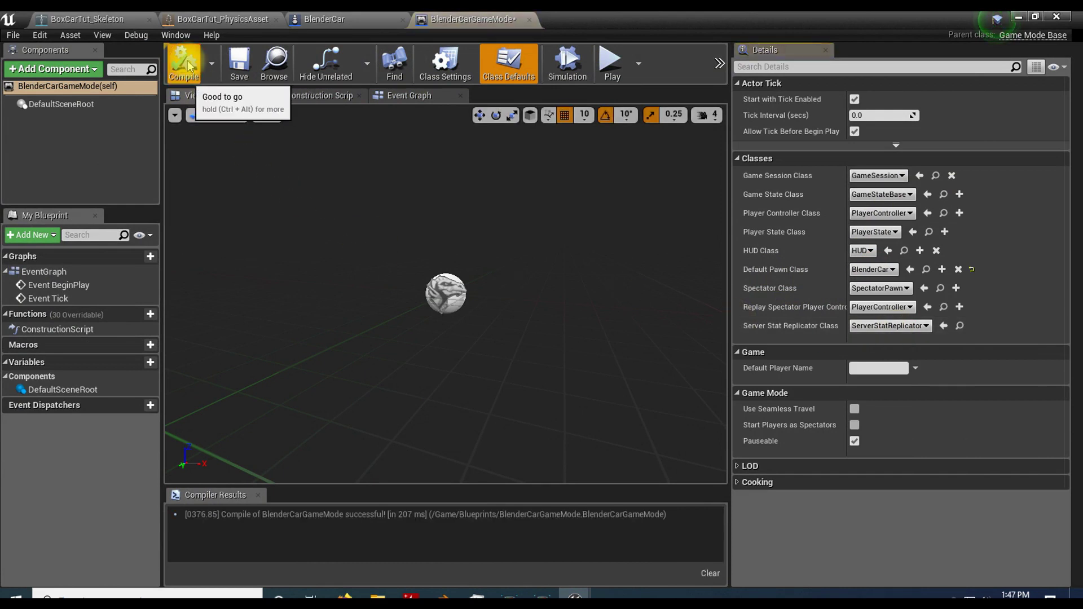
left_click(1020, 17)
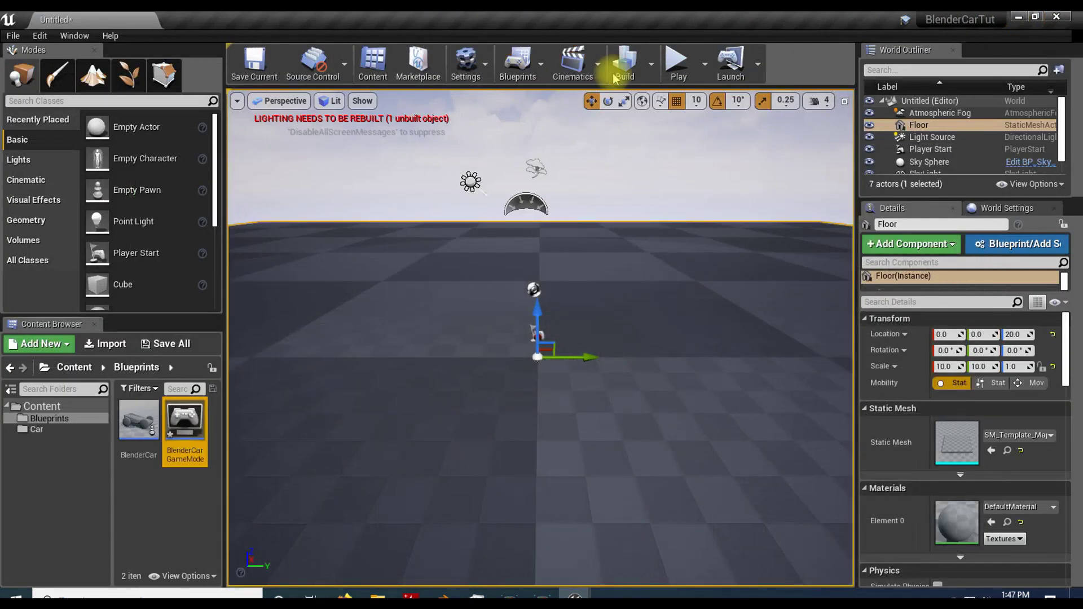
Play the level to test the car and its collision display, and stop the session.
left_click(680, 71)
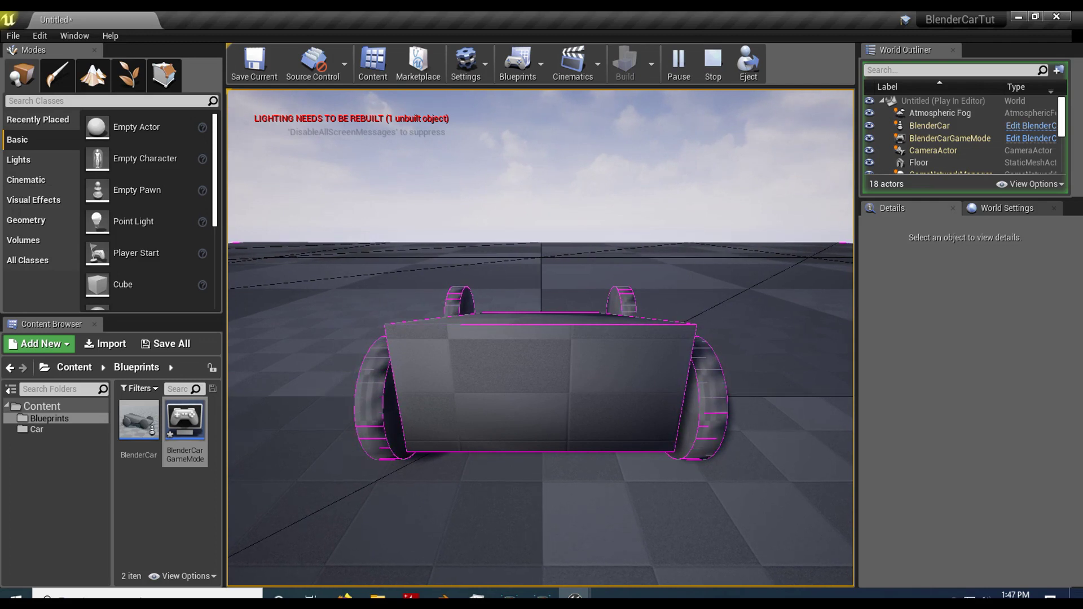
key("Escape")
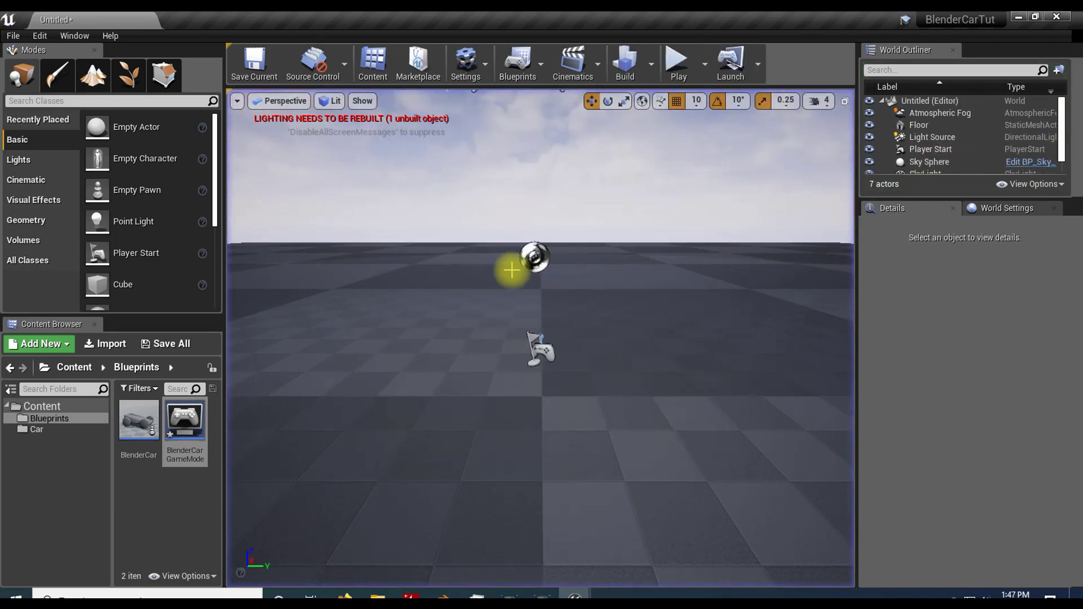
right_click_drag(508, 310, 501, 310)
right_click_drag(353, 379, 354, 380)
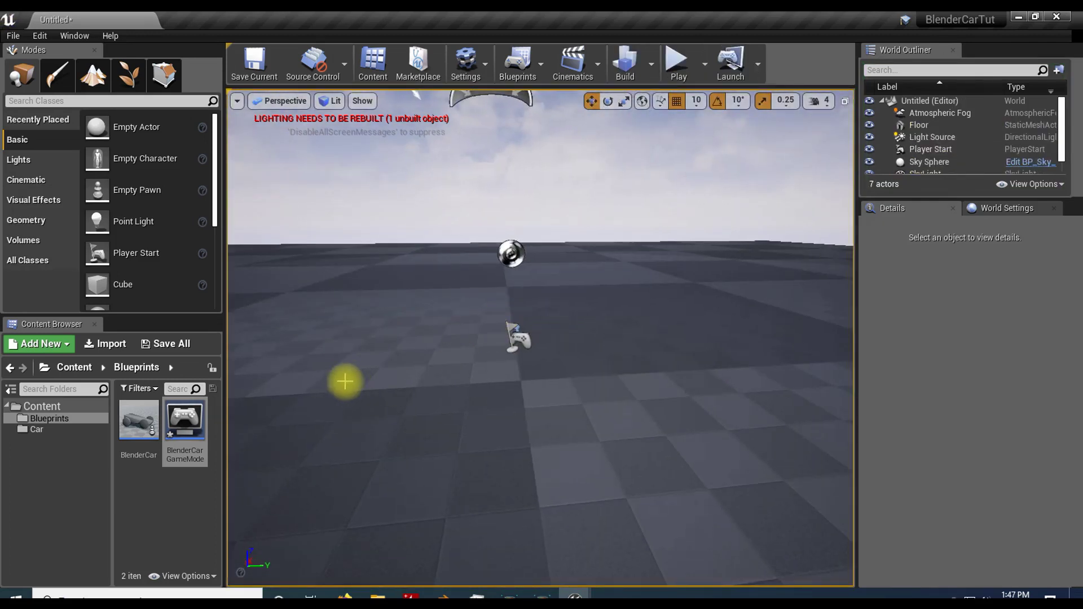
Open the BlenderCar blueprint and select its inherited VehicleMovement component.
double_click(133, 431)
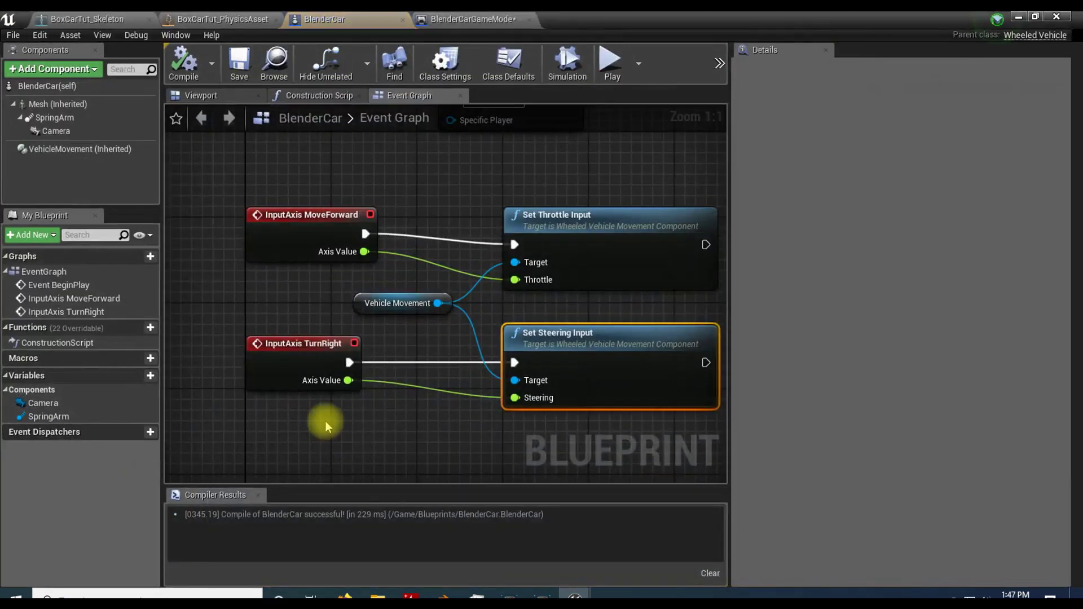
left_click(62, 149)
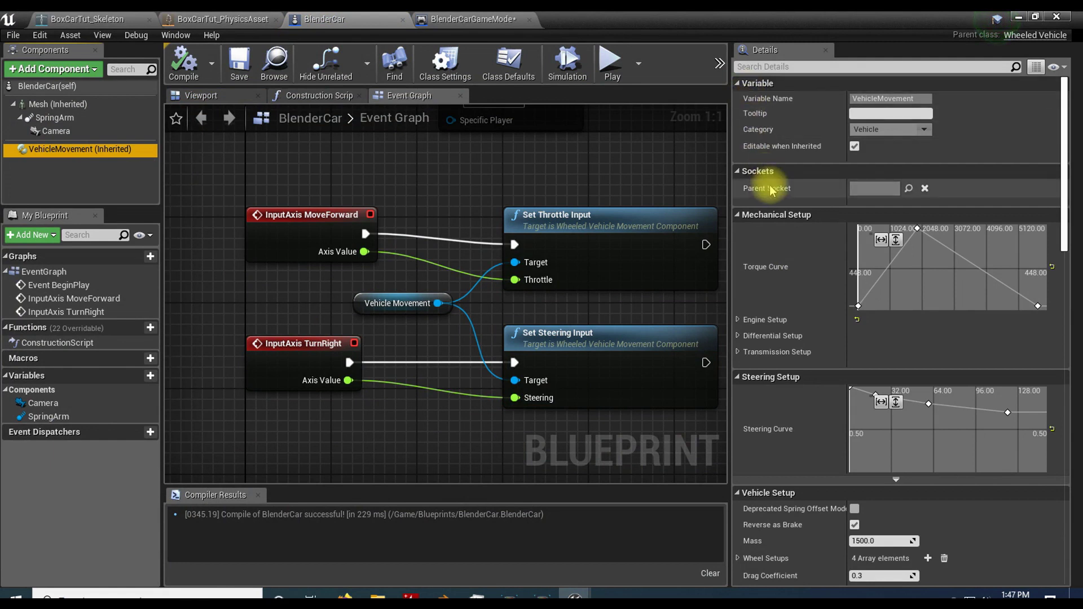
scroll(774, 192, "down", 5)
scroll(770, 169, "up", 5)
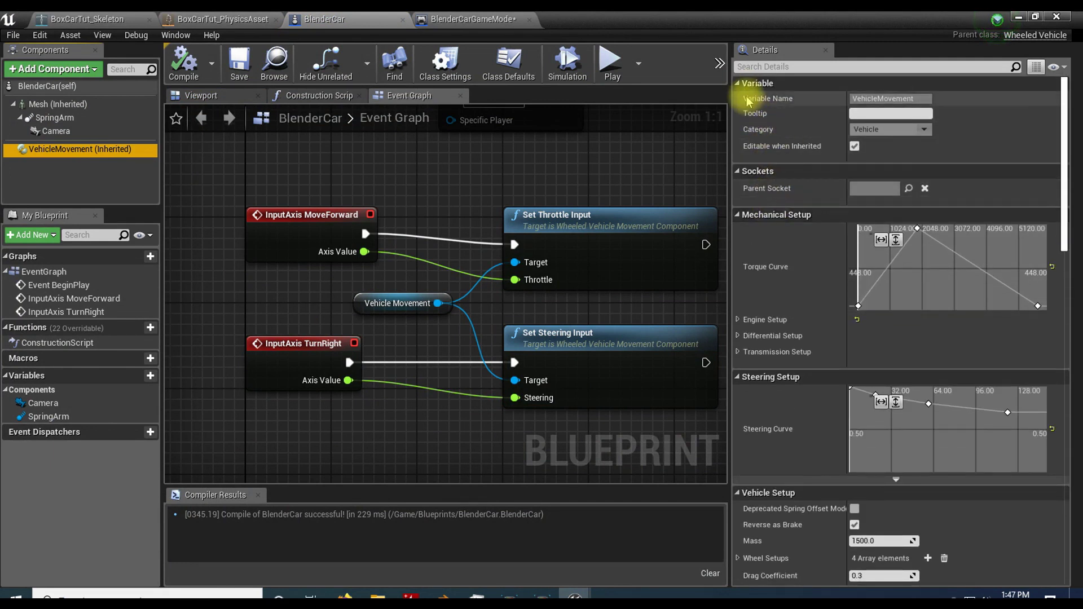
Collapse the Variable, Sockets, Mechanical Setup and Steering Setup categories and expand Wheel Setups with its entries 0 to 3.
left_click(739, 84)
left_click(737, 99)
left_click(738, 115)
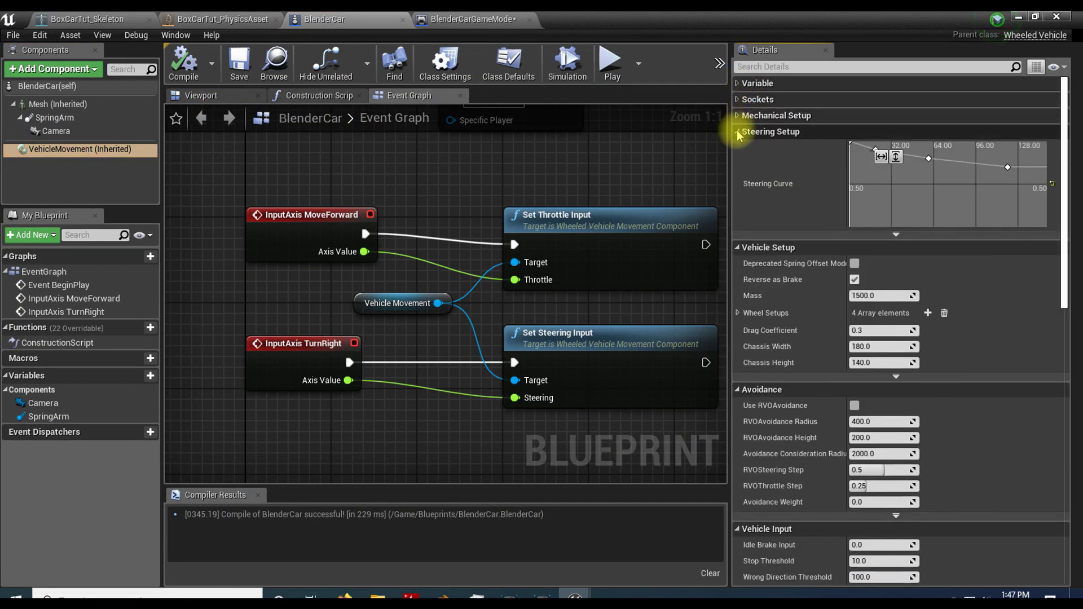
left_click(738, 132)
left_click(737, 212)
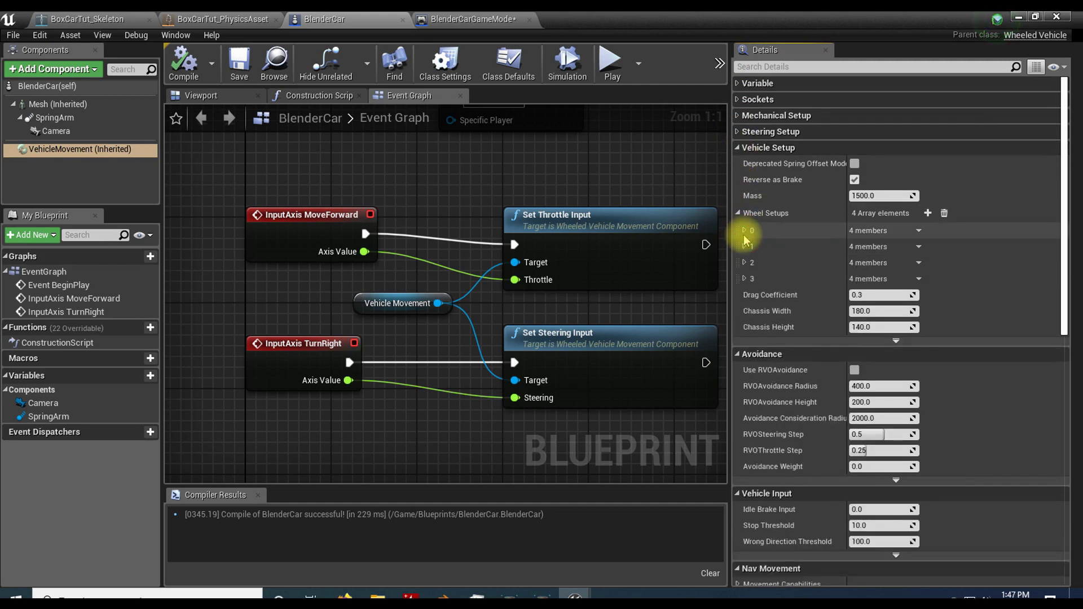
left_click(745, 230)
left_click(746, 315)
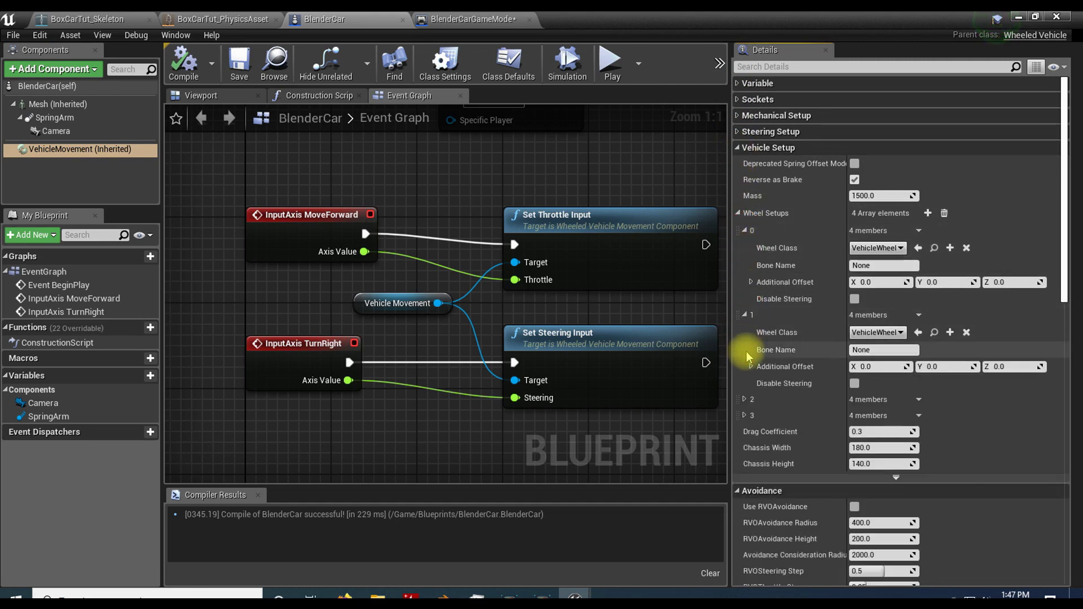
left_click(746, 399)
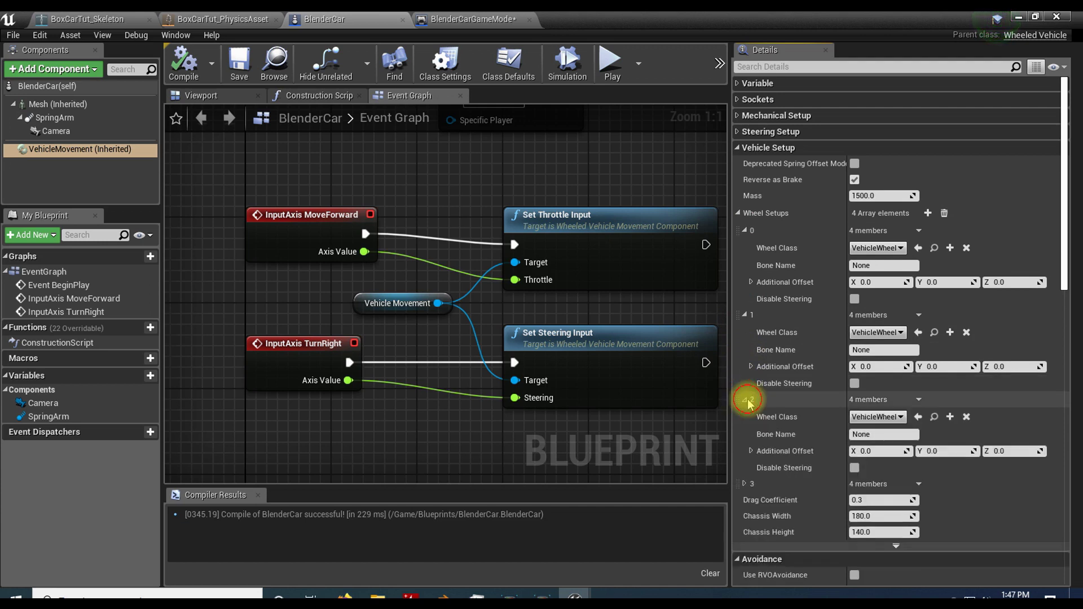
left_click(745, 484)
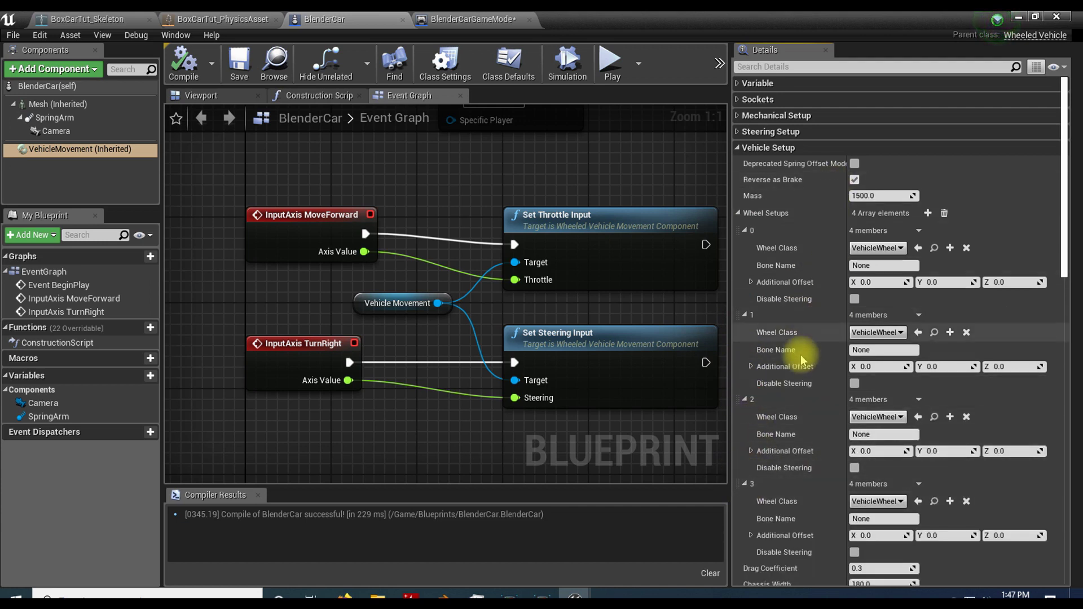
Check the names and positions of the wheel bones in BoxCarTut_Skeleton.
left_click(90, 19)
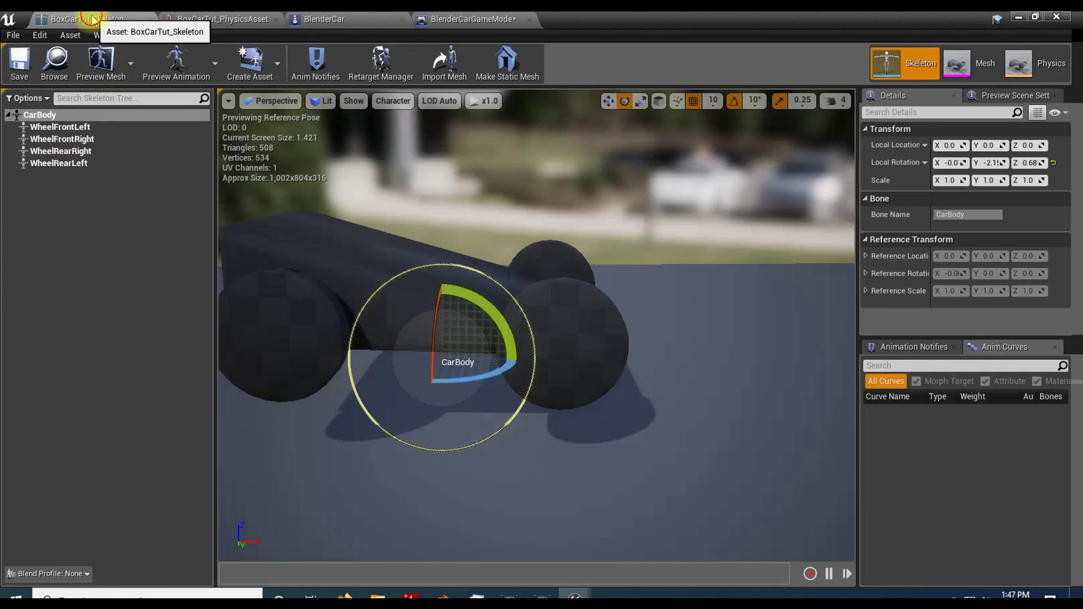
left_click(116, 130)
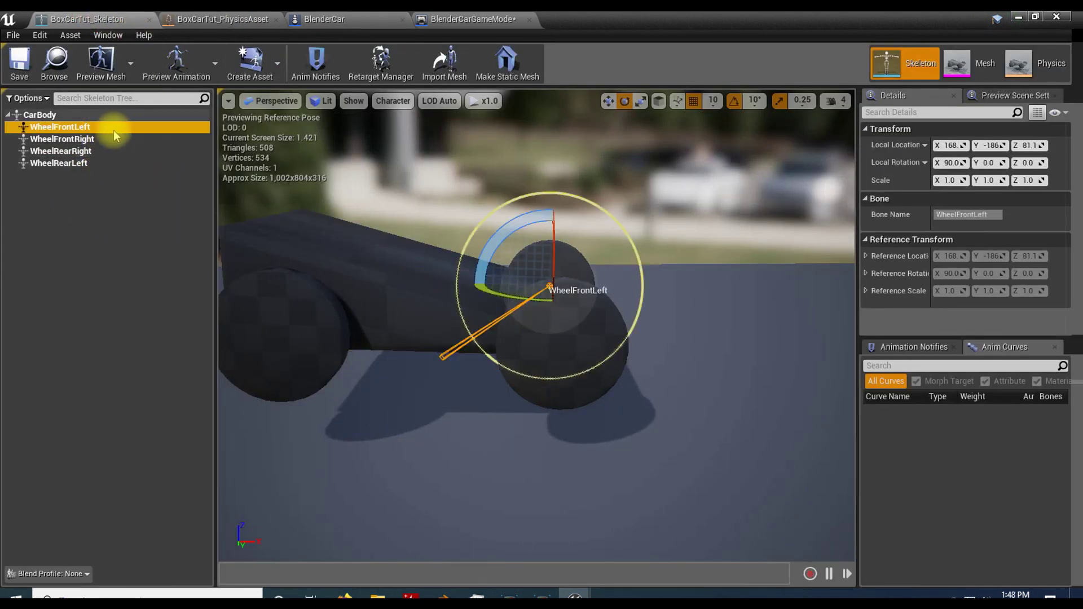
left_click(125, 141)
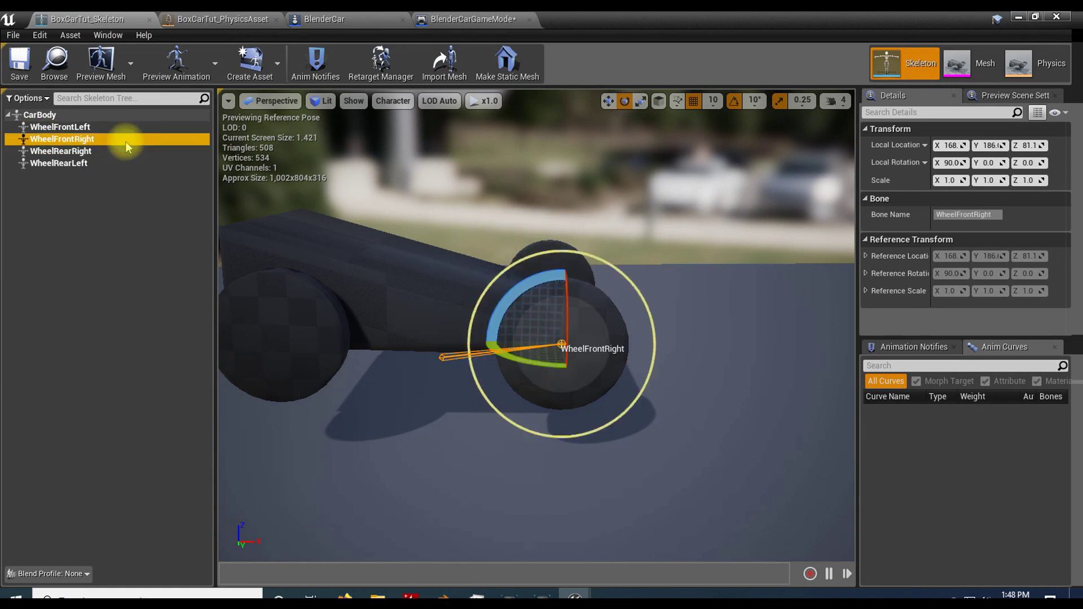
left_click(141, 150)
left_click(145, 162)
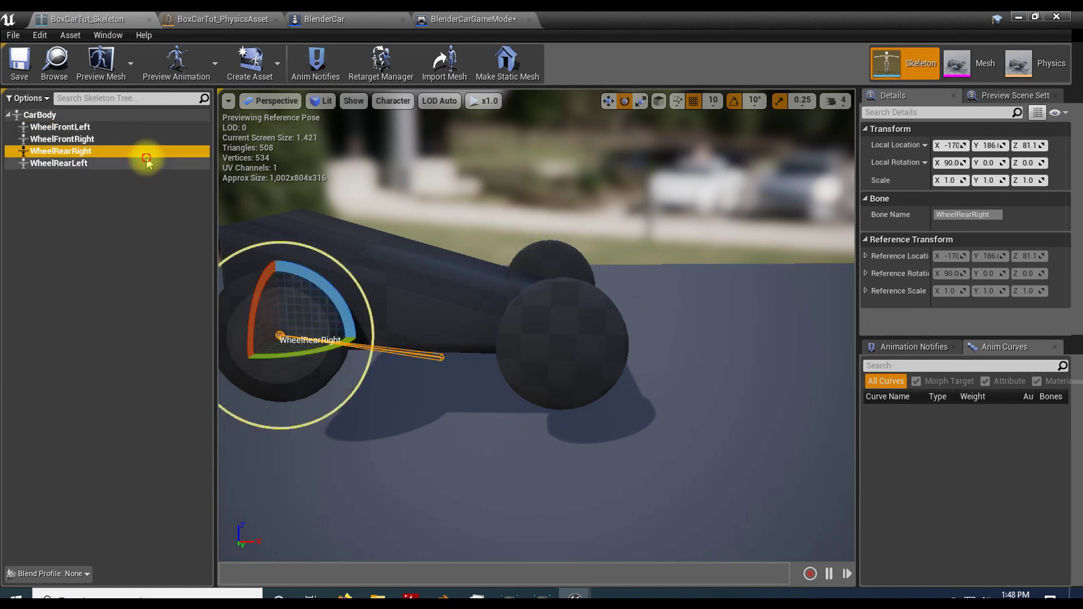
left_click(78, 127)
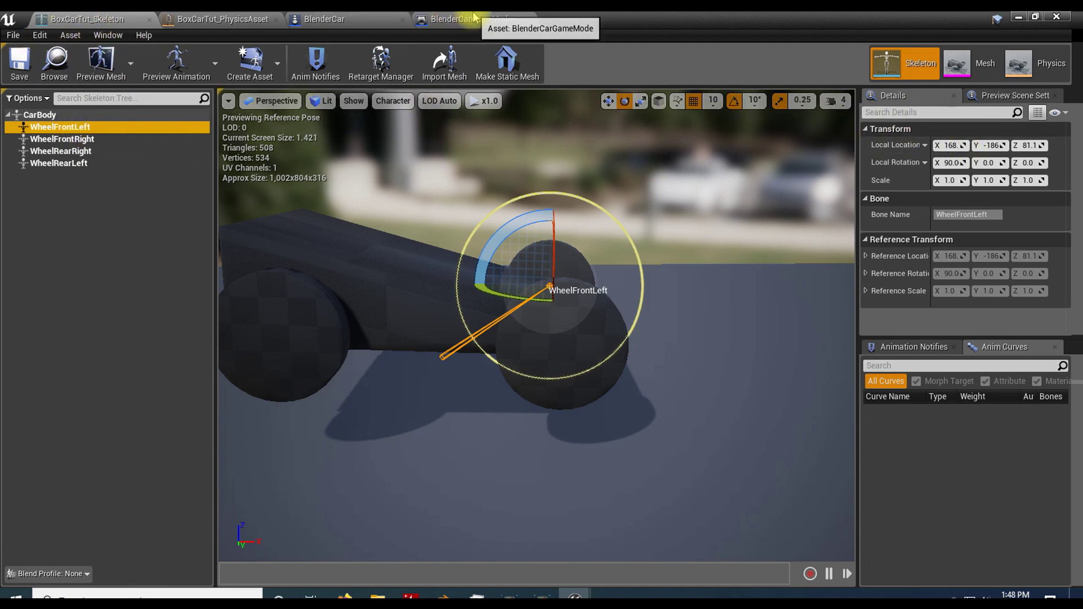
Return to BlenderCar and set the bone names of wheel setups 0 and 1 to WheelFrontLeft and WheelFrontRight.
left_click(333, 18)
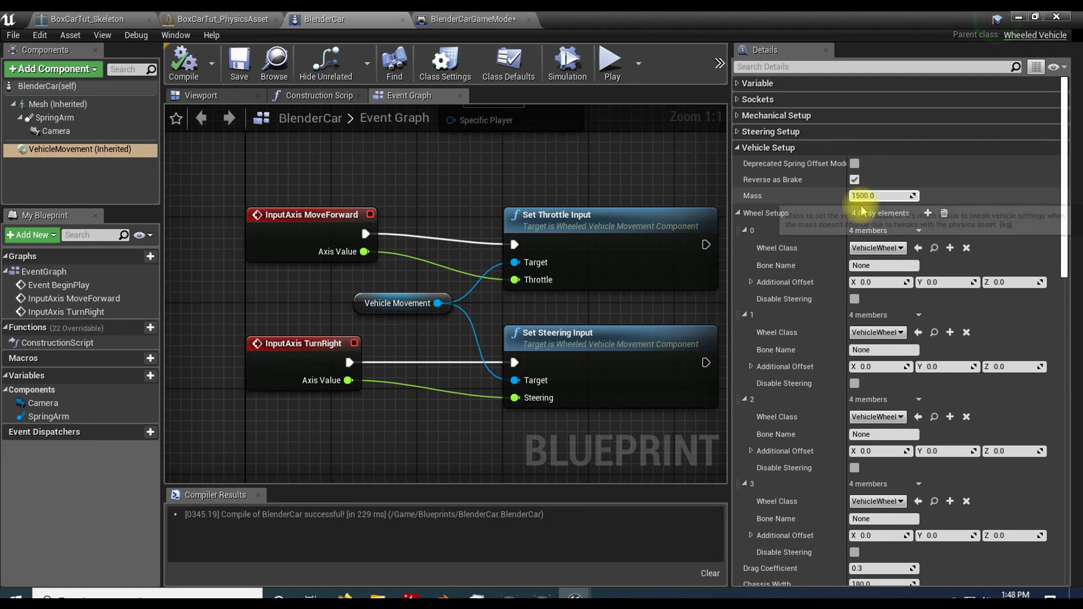
left_click(889, 265)
left_click_drag(888, 265, 809, 275)
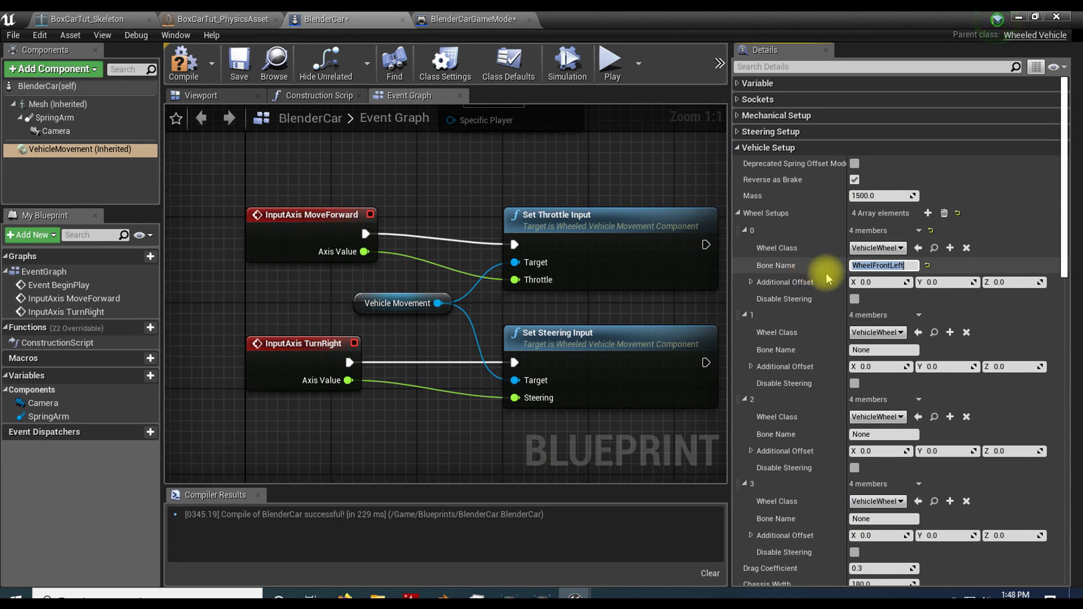
left_click(891, 350)
left_click_drag(890, 349, 828, 344)
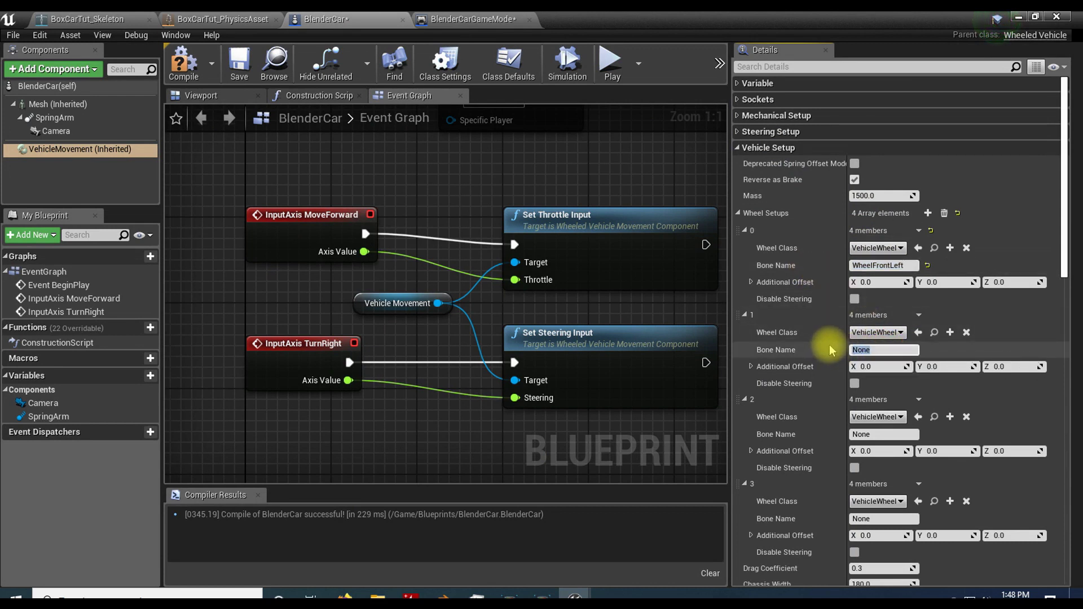
type("WheelFrontRight")
key("Return")
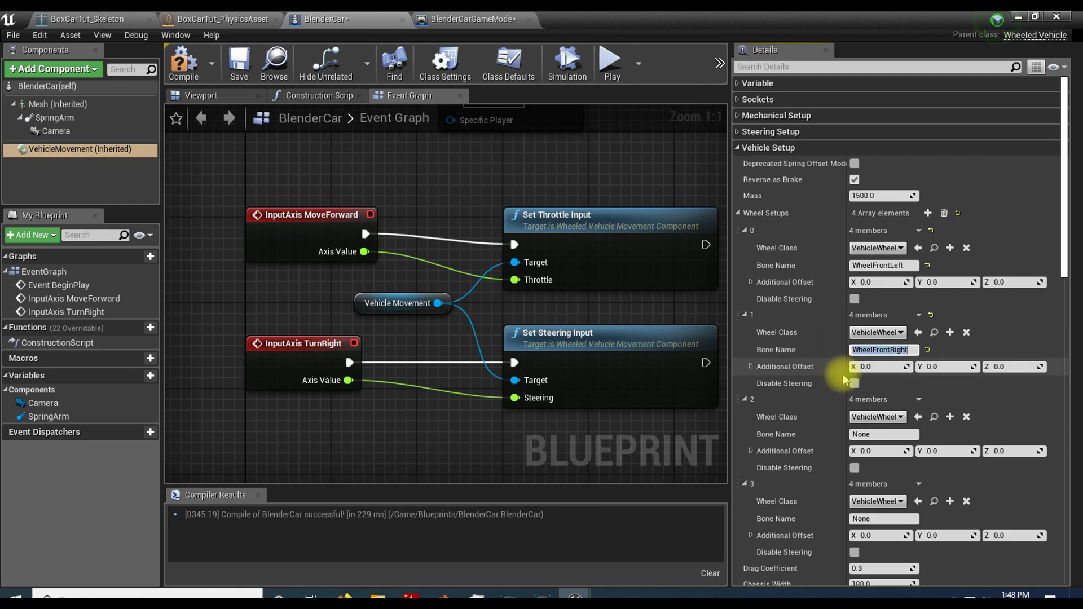
Set the bone names of wheel setups 2 and 3 to WheelRearRight and WheelRearLeft, and compile BlenderCar.
left_click(883, 434)
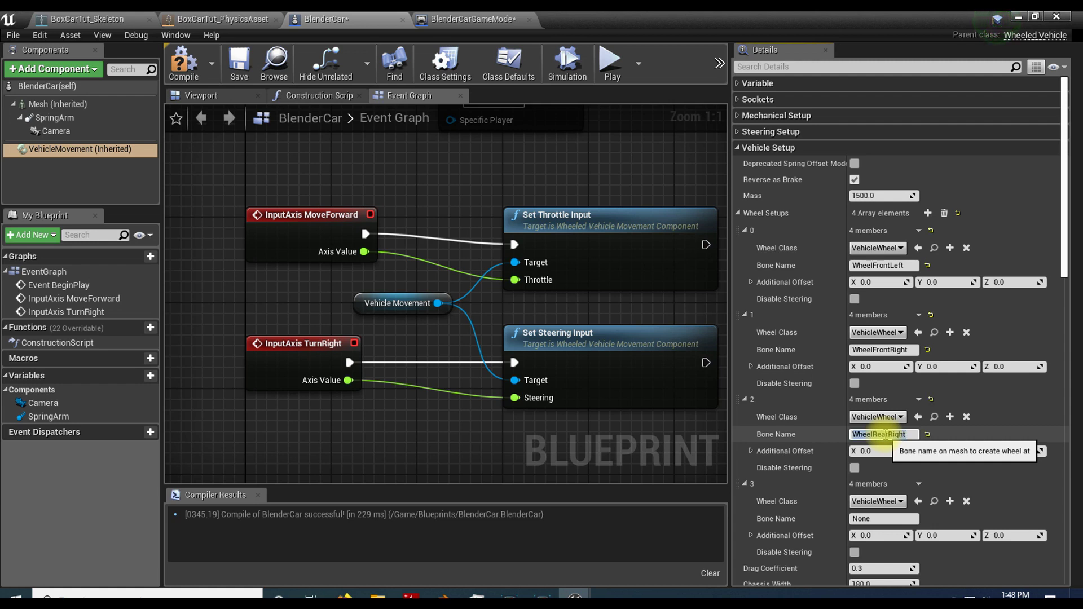
left_click(895, 518)
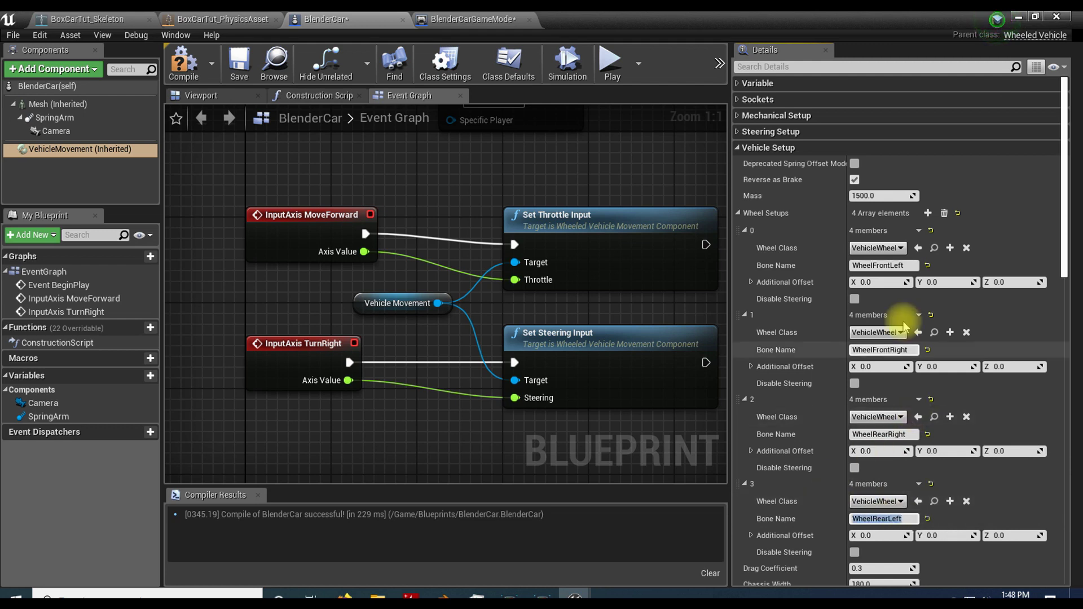
left_click(186, 74)
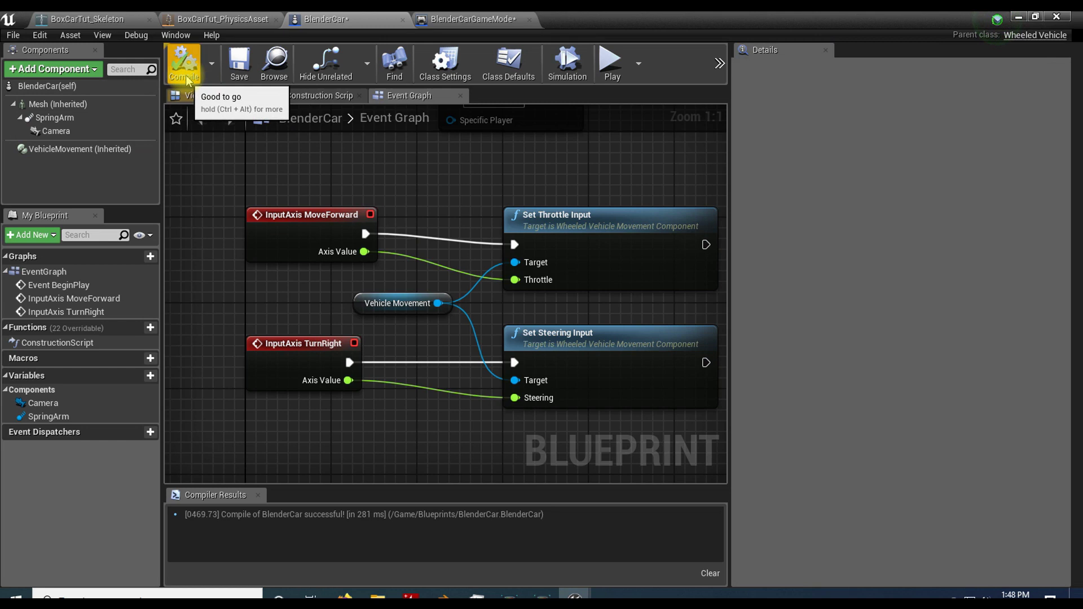
Return to the level editor, play the level to test driving and steering the car, and stop the session.
left_click(1026, 17)
left_click(678, 68)
left_click(623, 315)
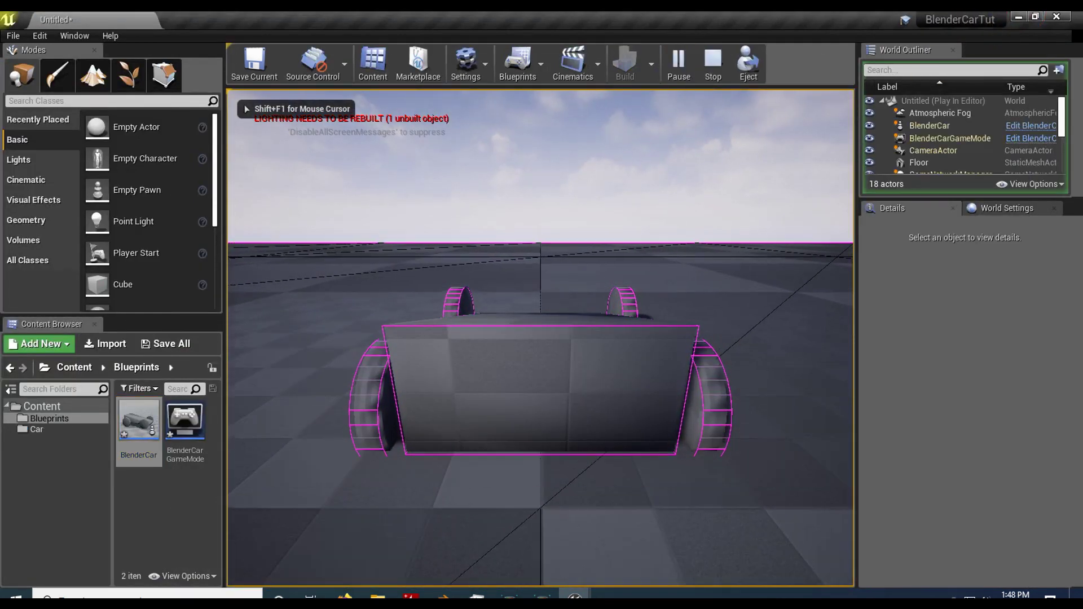
key("w")
key("a")
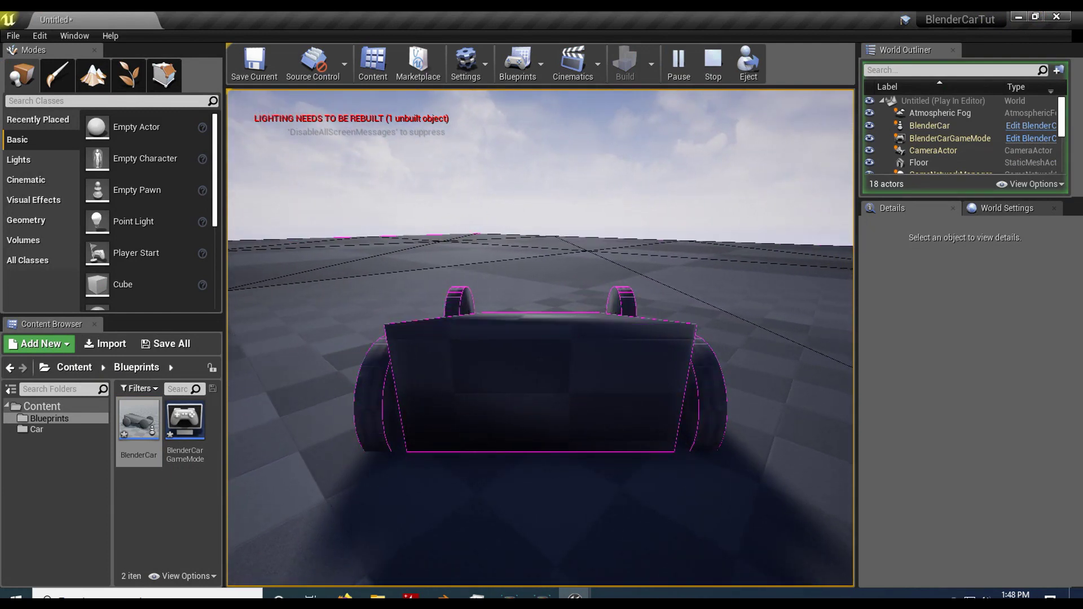
key("s")
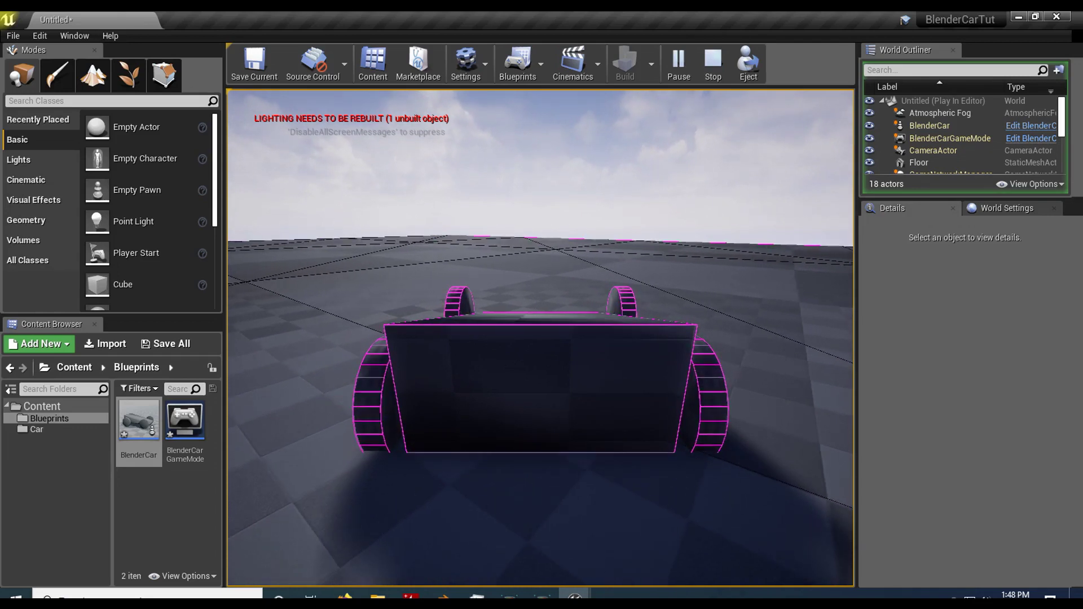
key("Escape")
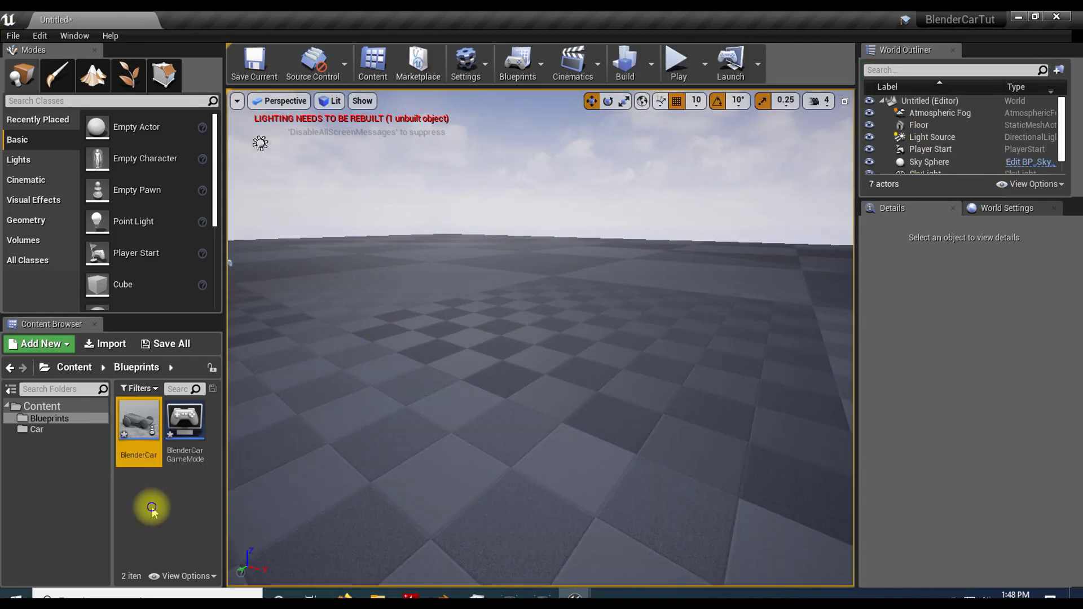
Create a Blueprint Class with VehicleWheel as parent in the Blueprints folder and name it WheelFront.
right_click(150, 508)
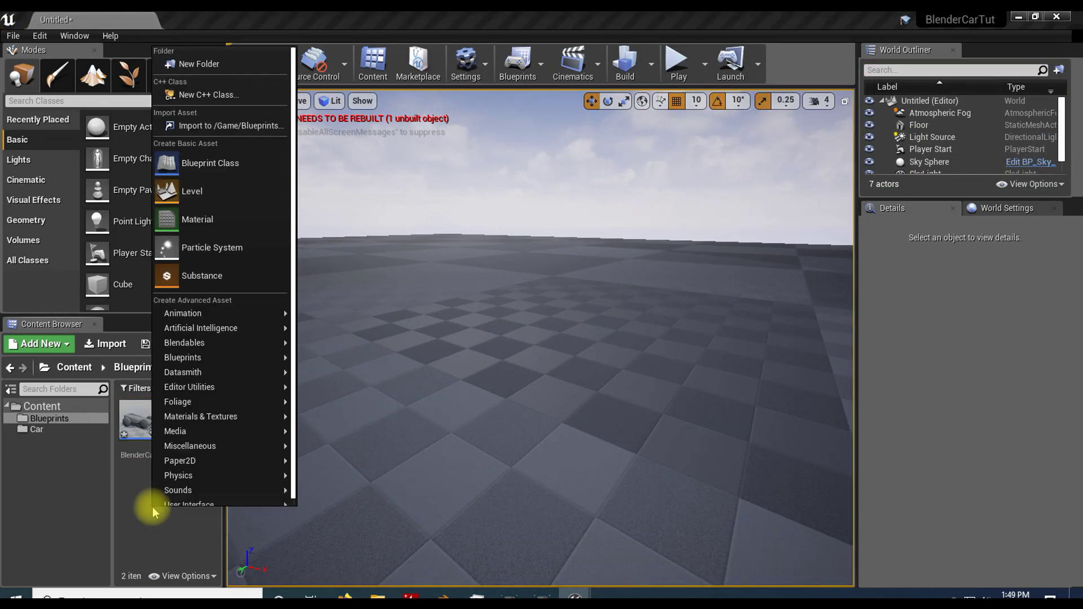
left_click(206, 163)
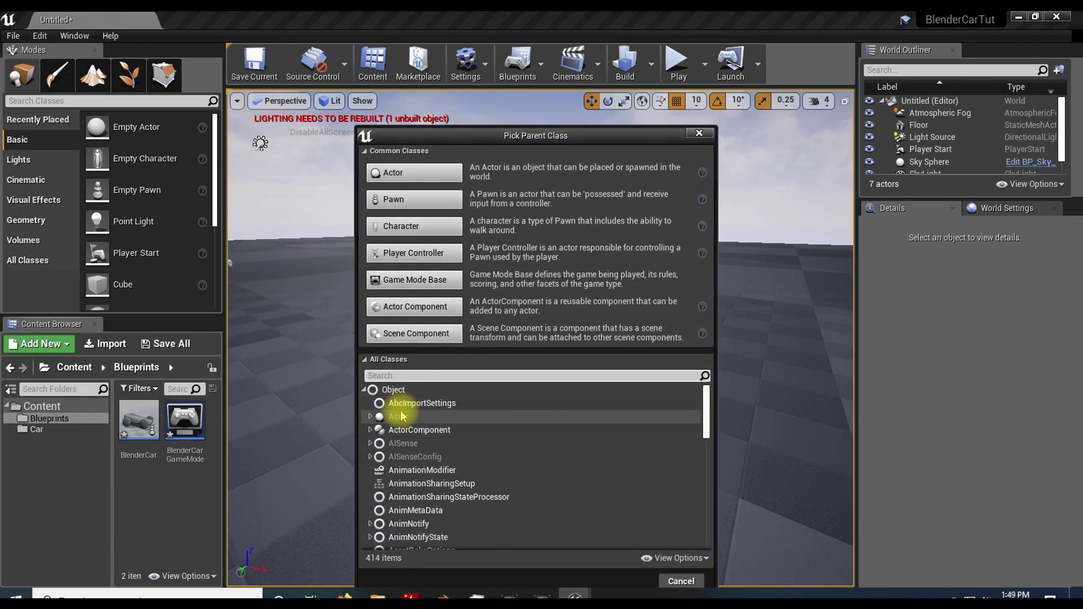
left_click(401, 375)
type("wheel")
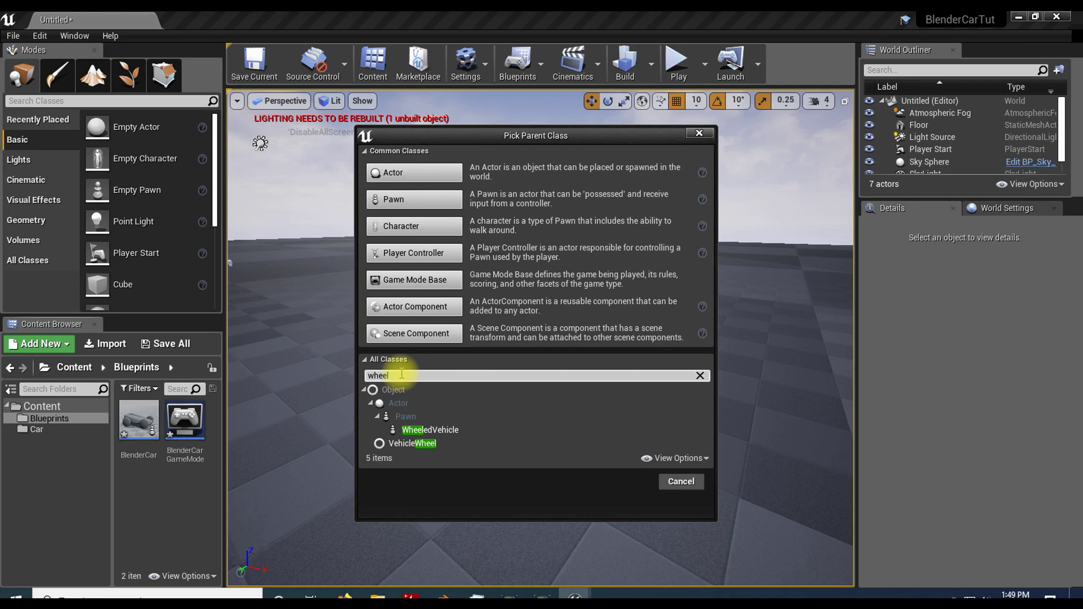
left_click(418, 444)
left_click(624, 477)
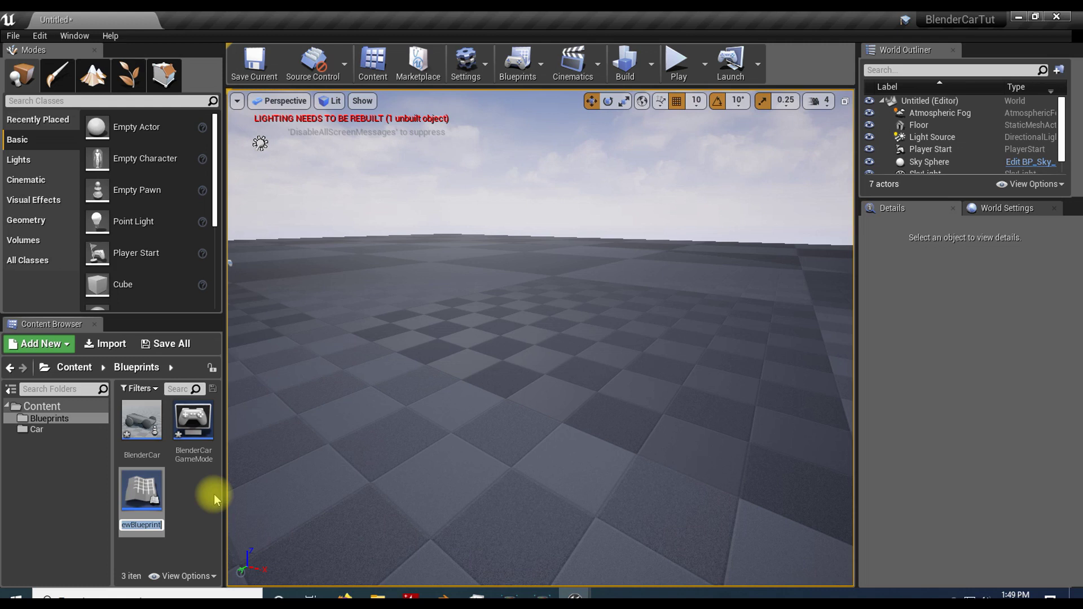
type("WheelFront")
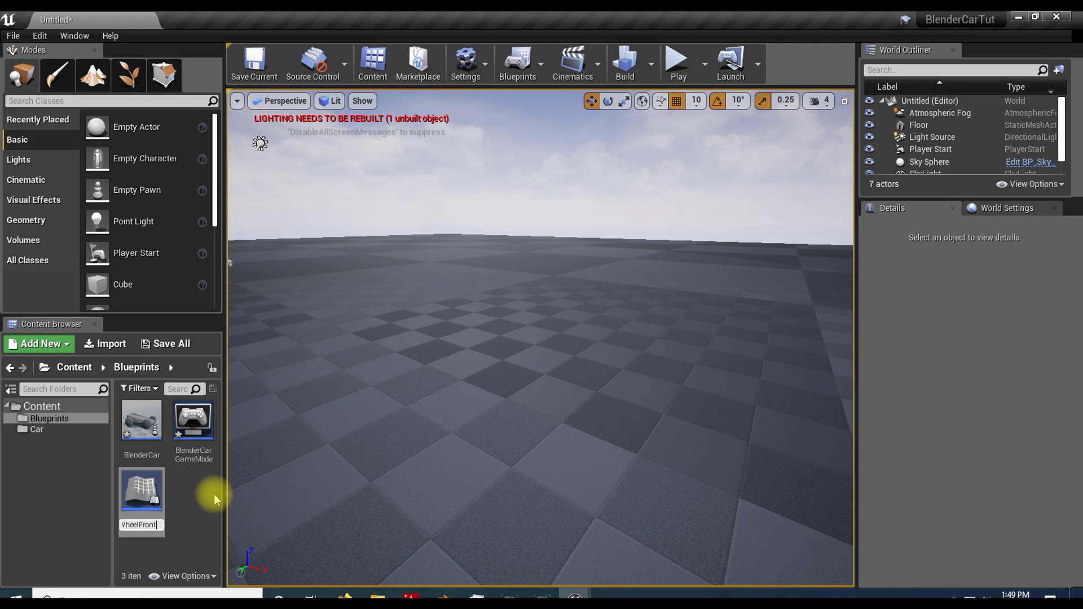
key("Return")
Duplicate the WheelFront blueprint and name the copy WheelRear.
right_click(151, 492)
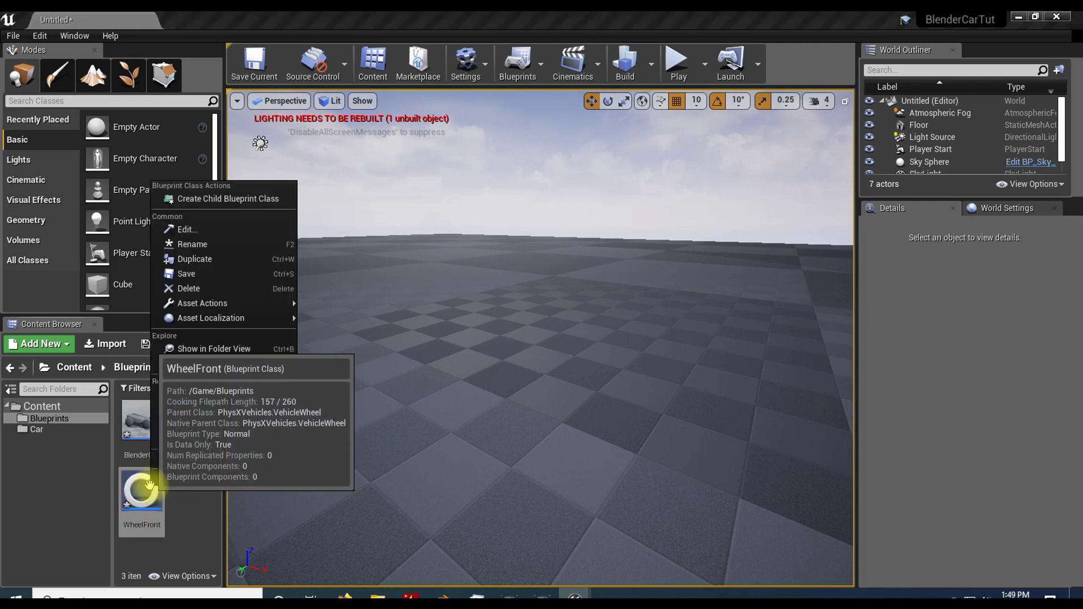
left_click(186, 261)
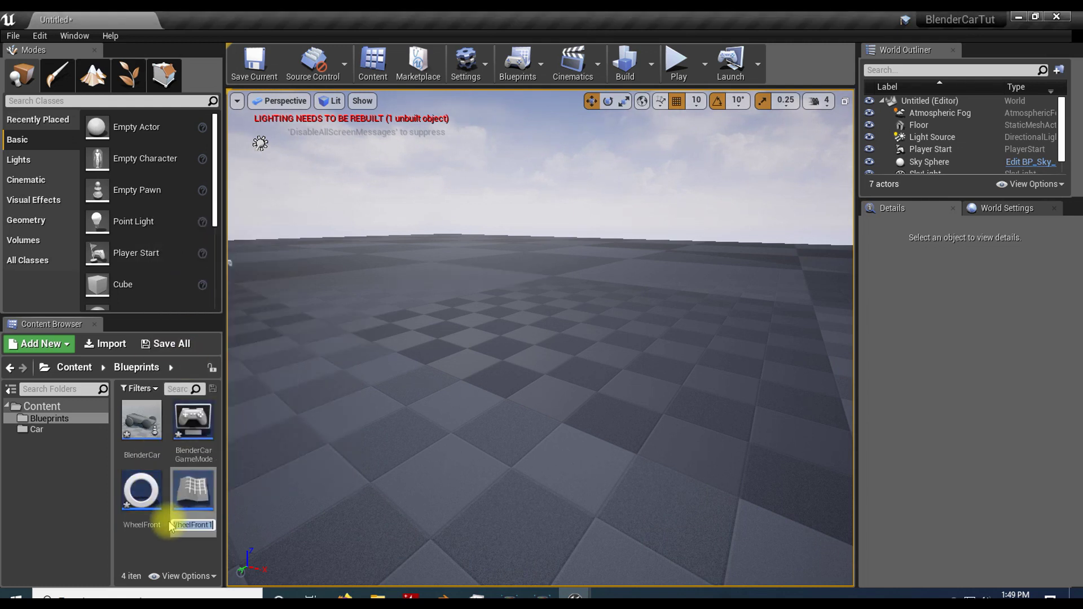
type("WheelFr")
key("Return")
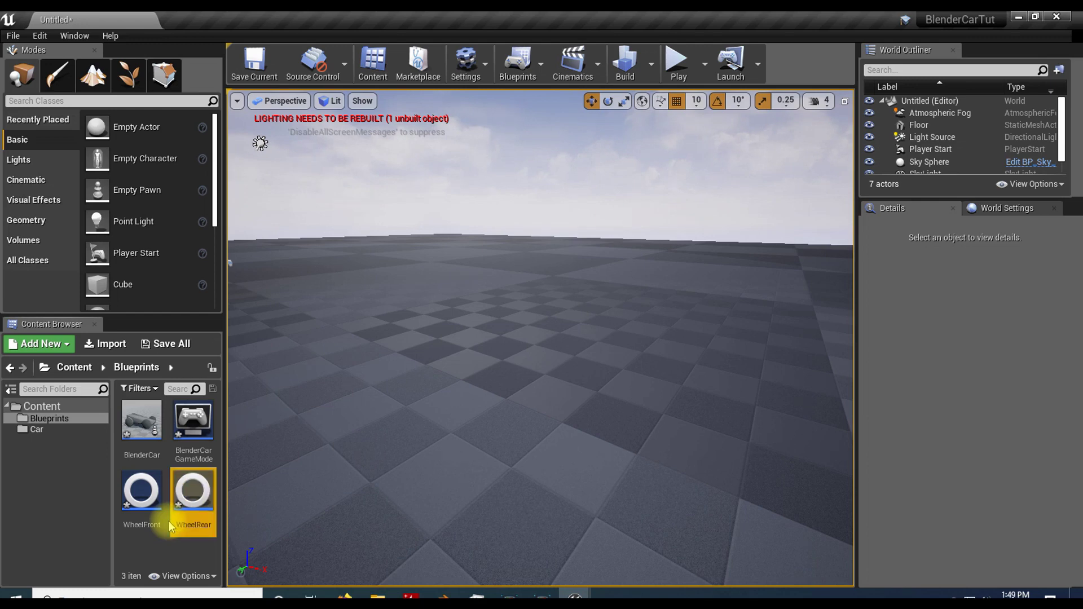
Open the WheelFront blueprint and set its Shape Radius to 80.
double_click(138, 492)
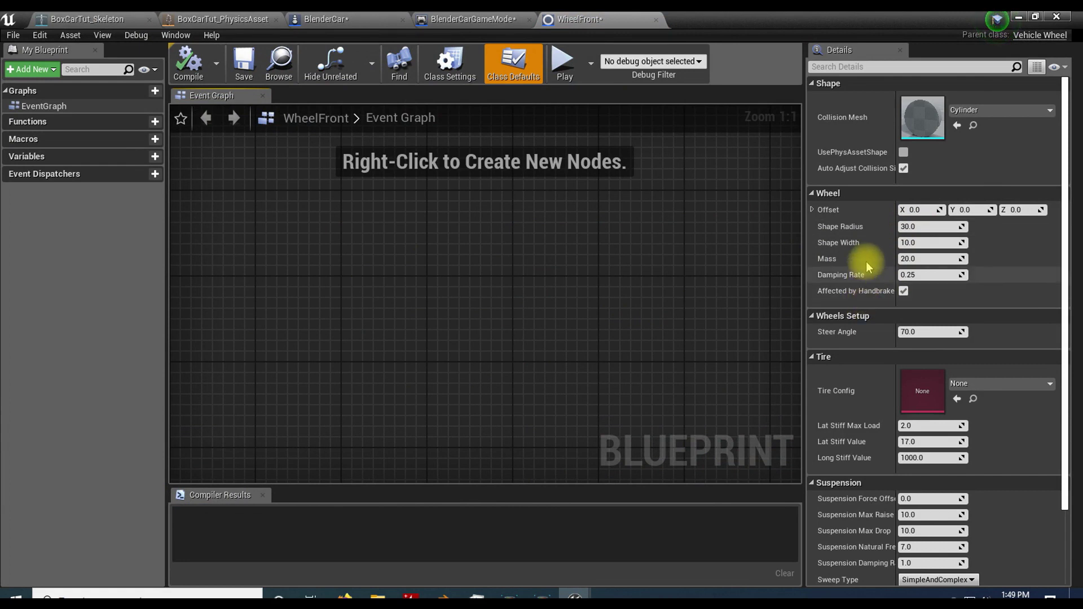
left_click(930, 228)
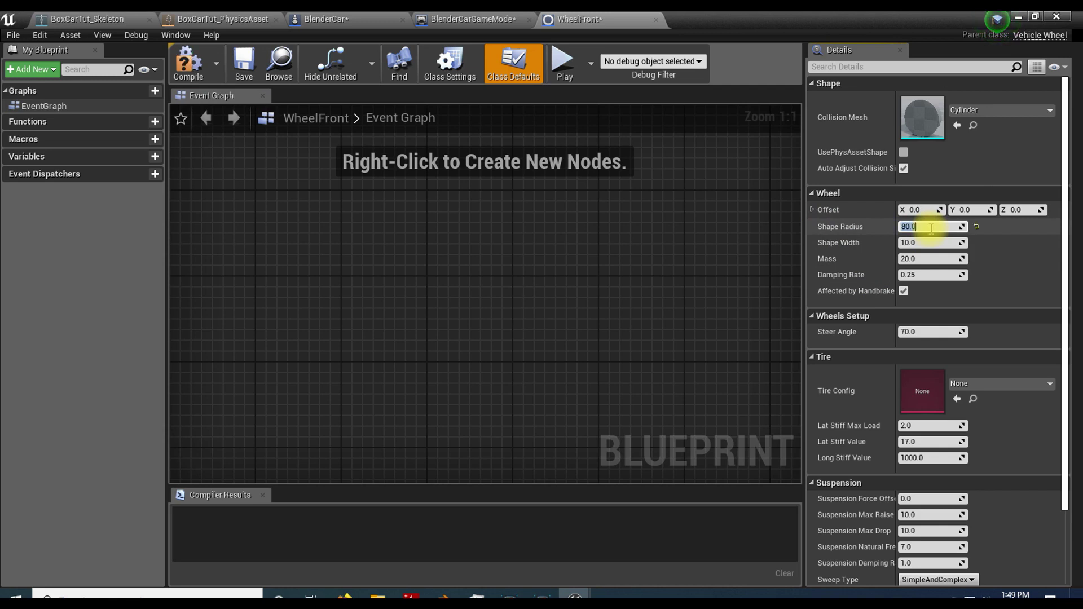
left_click(931, 228)
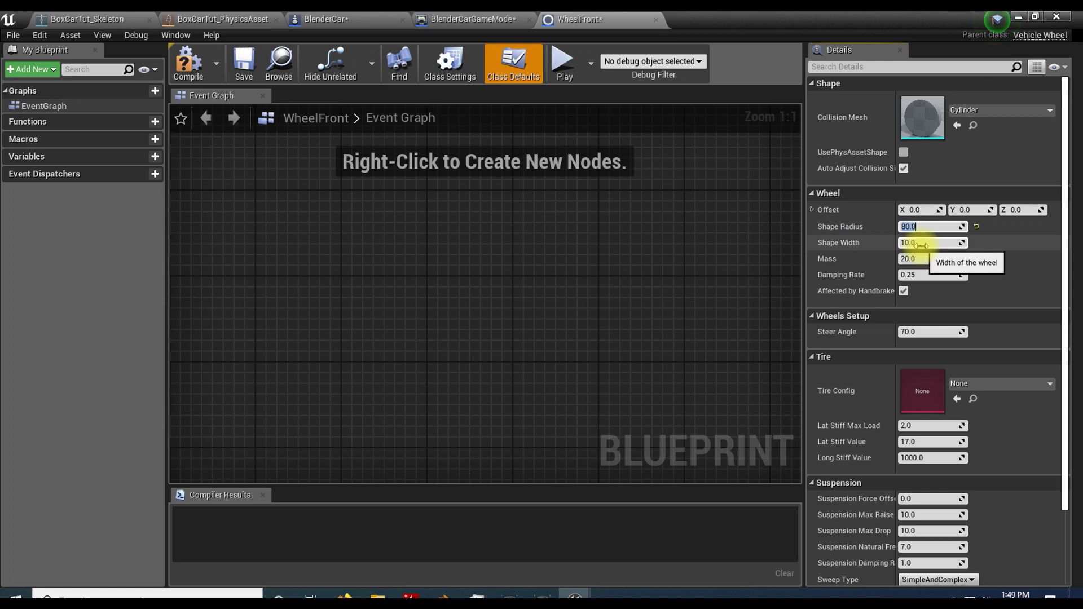
Set the WheelFront blueprint's Shape Width to 30 and compile it.
left_click(947, 244)
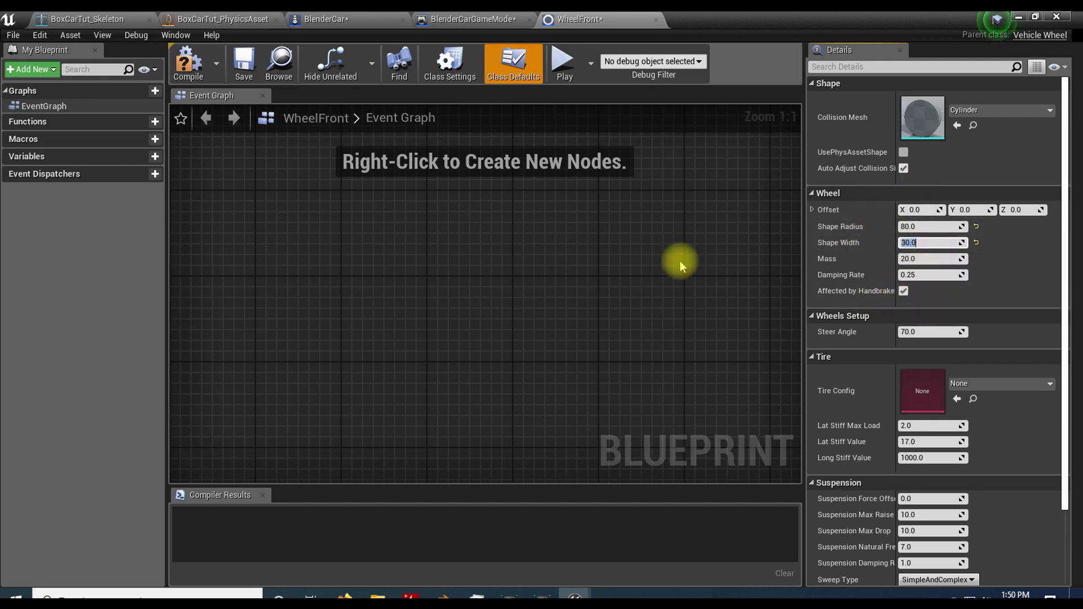
left_click(189, 79)
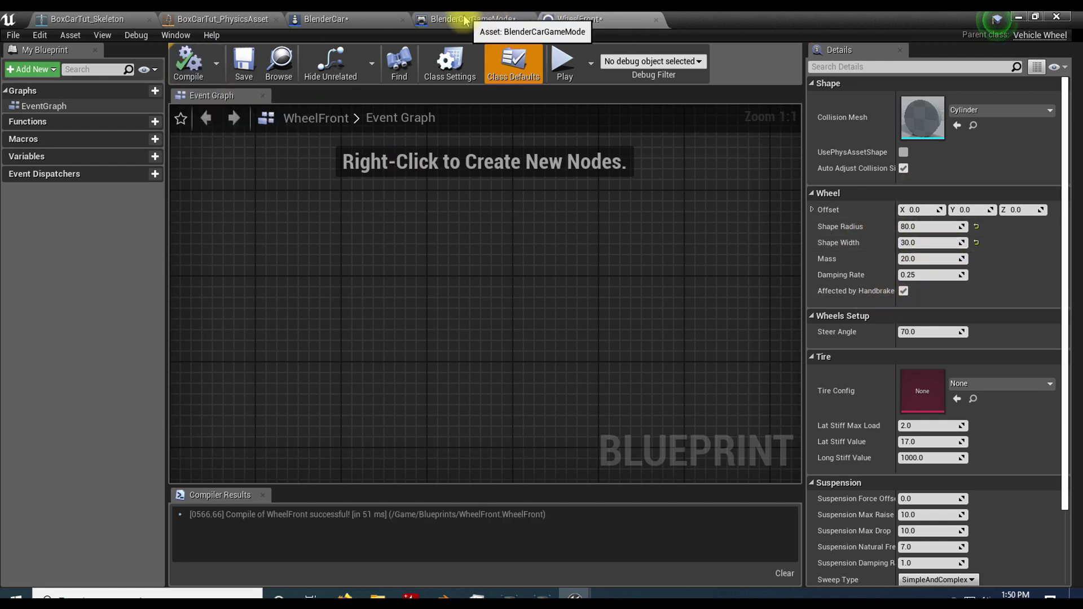
Open the WheelRear blueprint, set Shape Radius to 80, Shape Width to 30 and Steer Angle to 0, and compile and save it.
left_click(1018, 16)
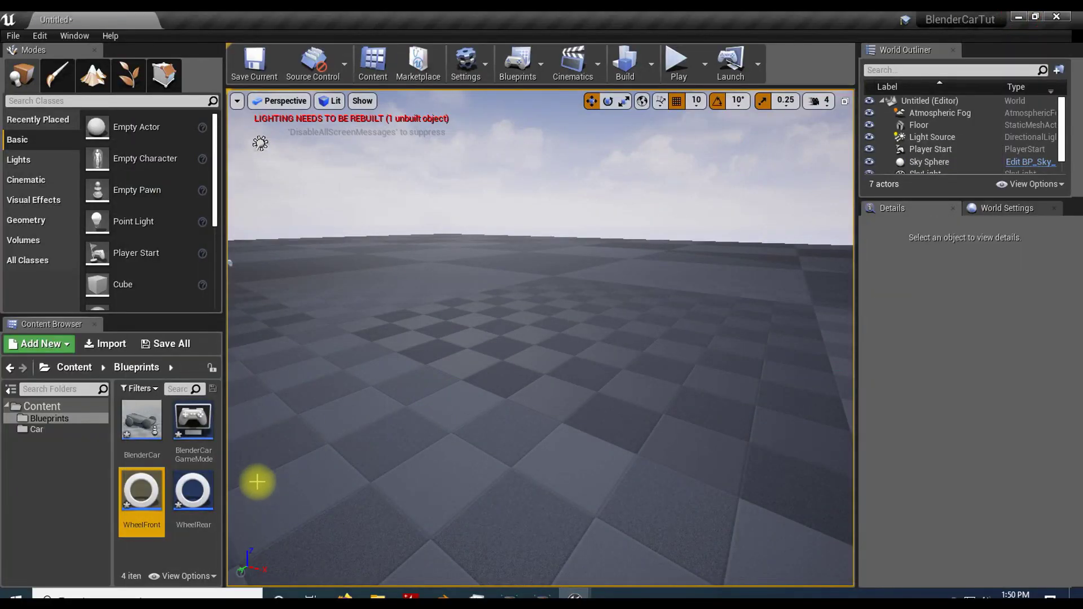
double_click(192, 499)
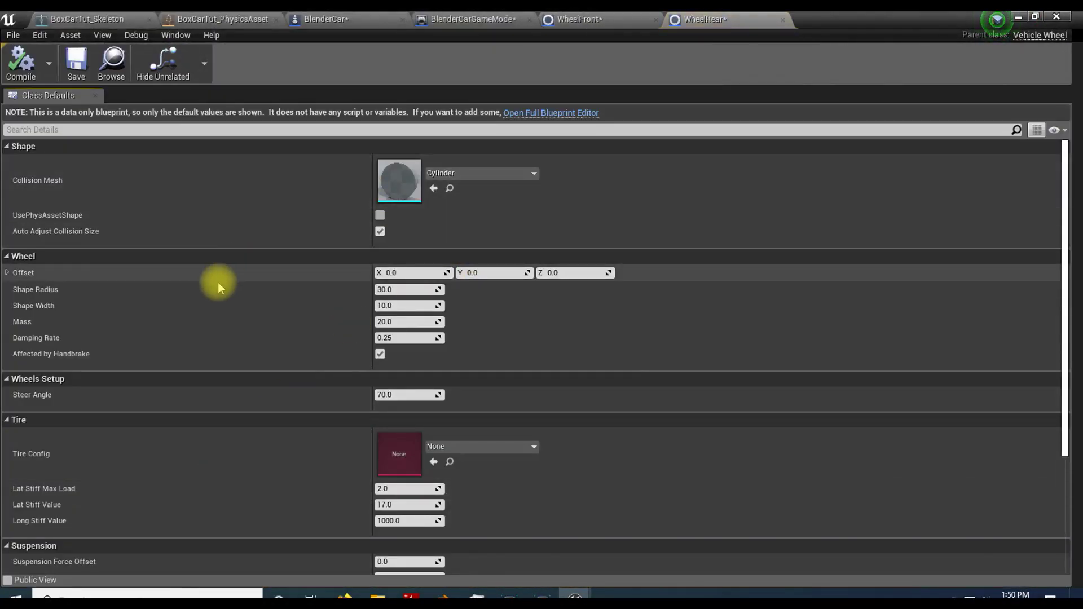
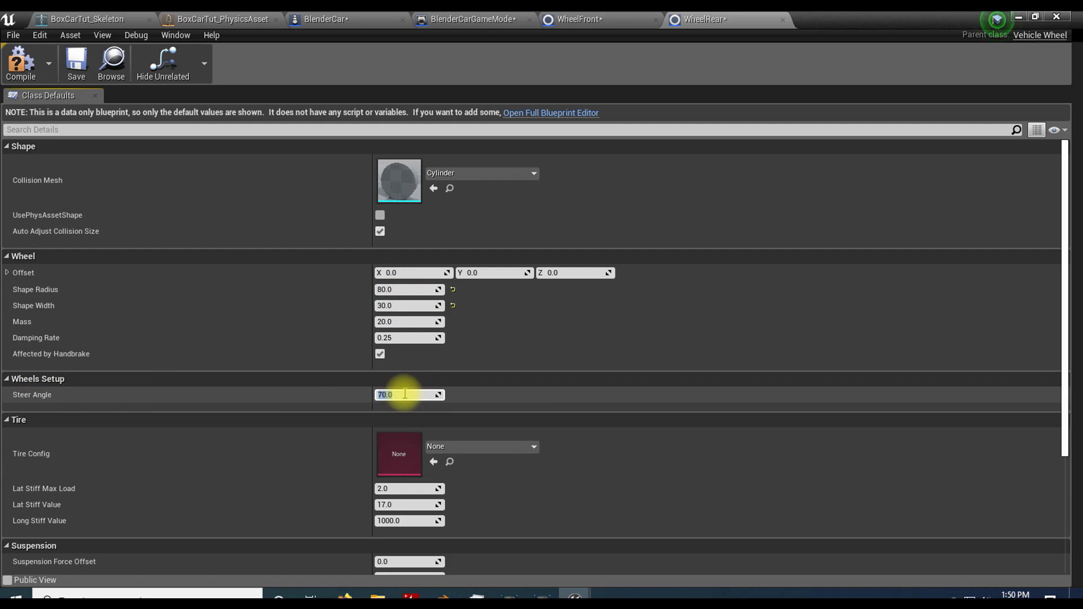
left_click(87, 68)
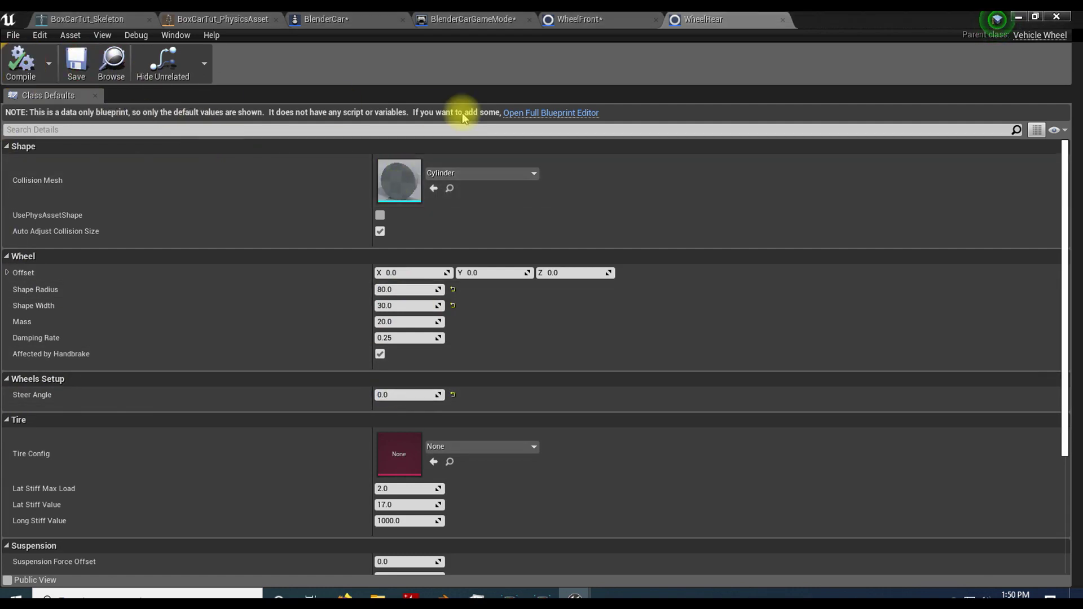
In the BlenderCar blueprint's VehicleMovement component, set the Wheel Class of wheel setups 0 and 1 to WheelFront.
left_click(361, 20)
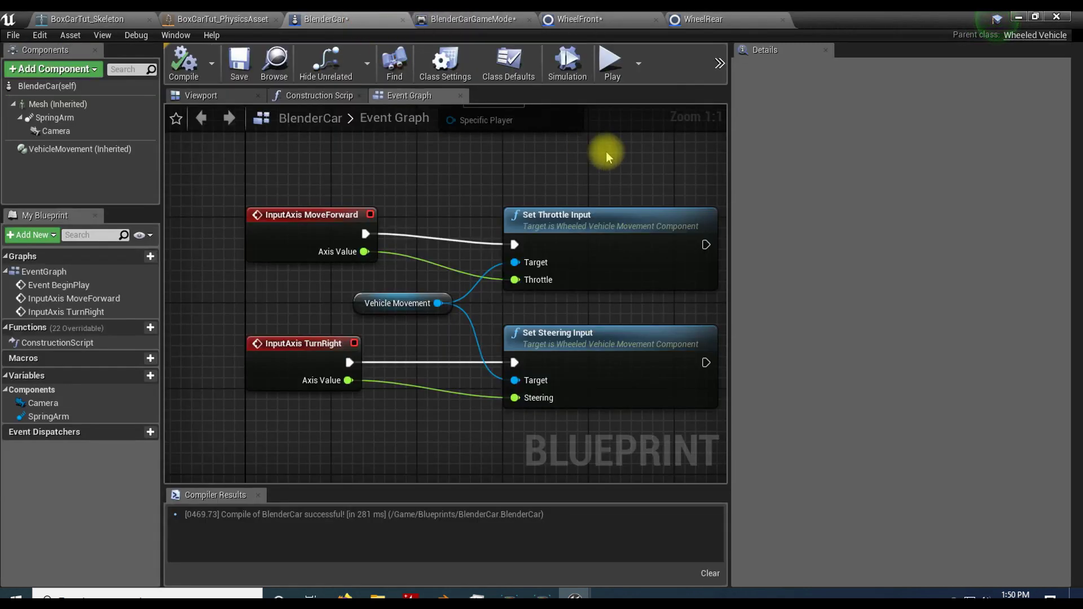
left_click(107, 151)
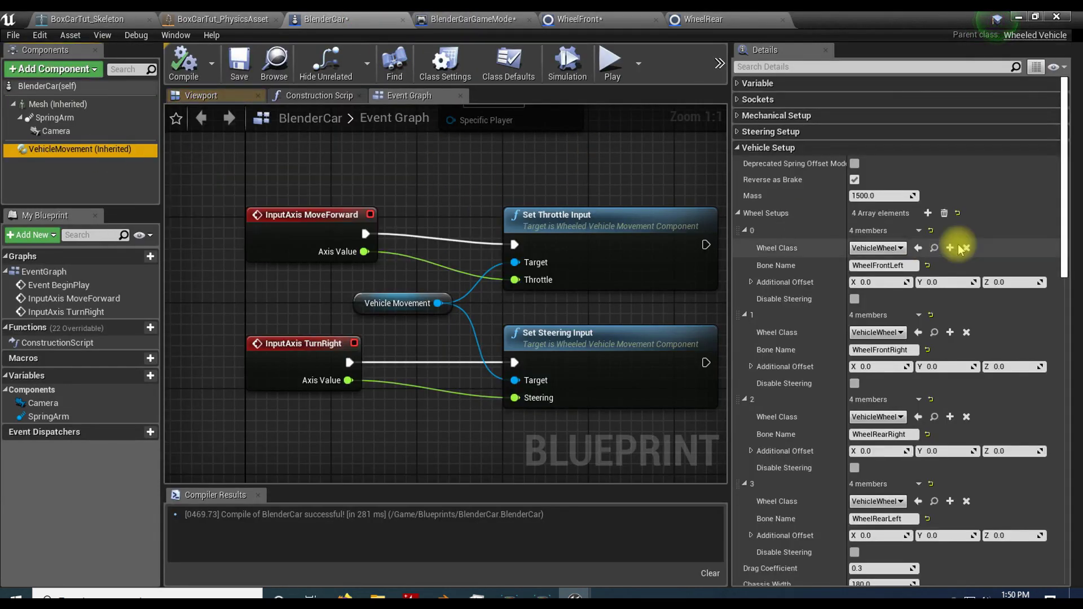
left_click(877, 249)
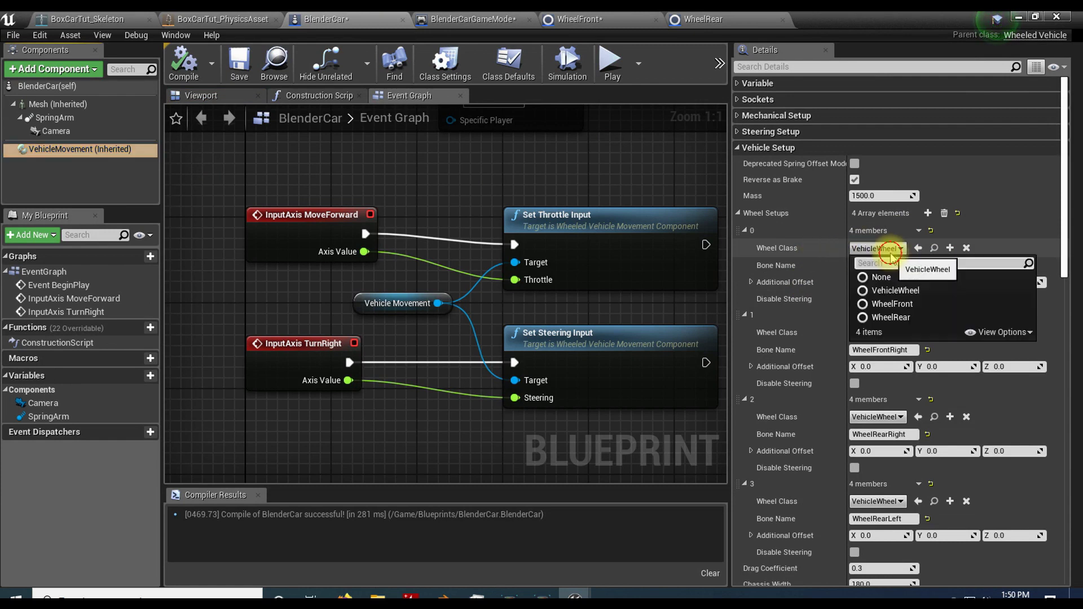
left_click(936, 305)
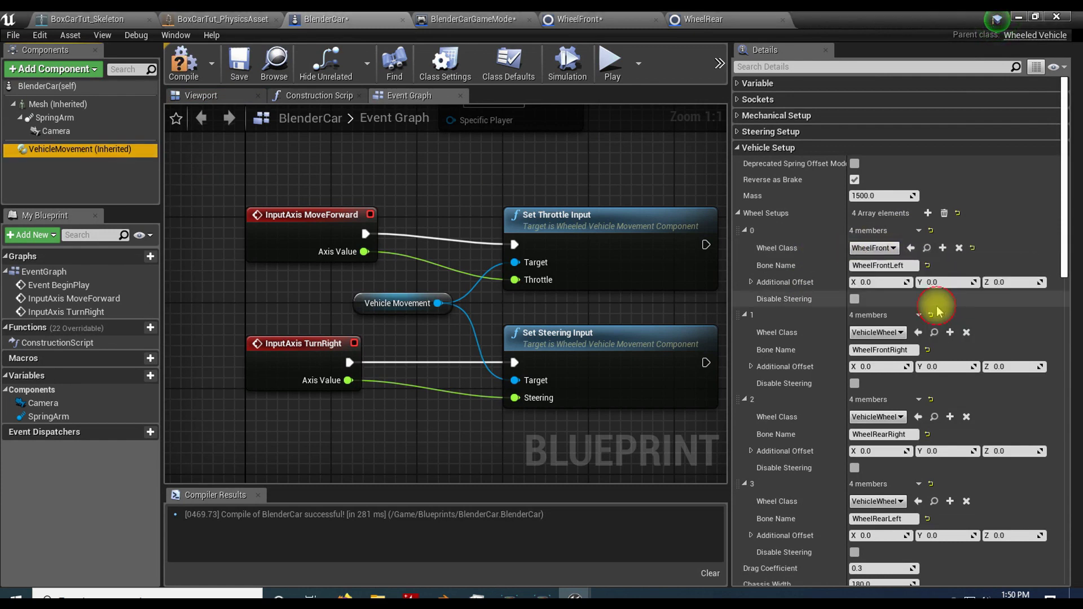
left_click(881, 332)
Set the Wheel Class of wheel setups 2 and 3 to WheelRear and compile the BlenderCar blueprint.
scroll(919, 339, "down", 4)
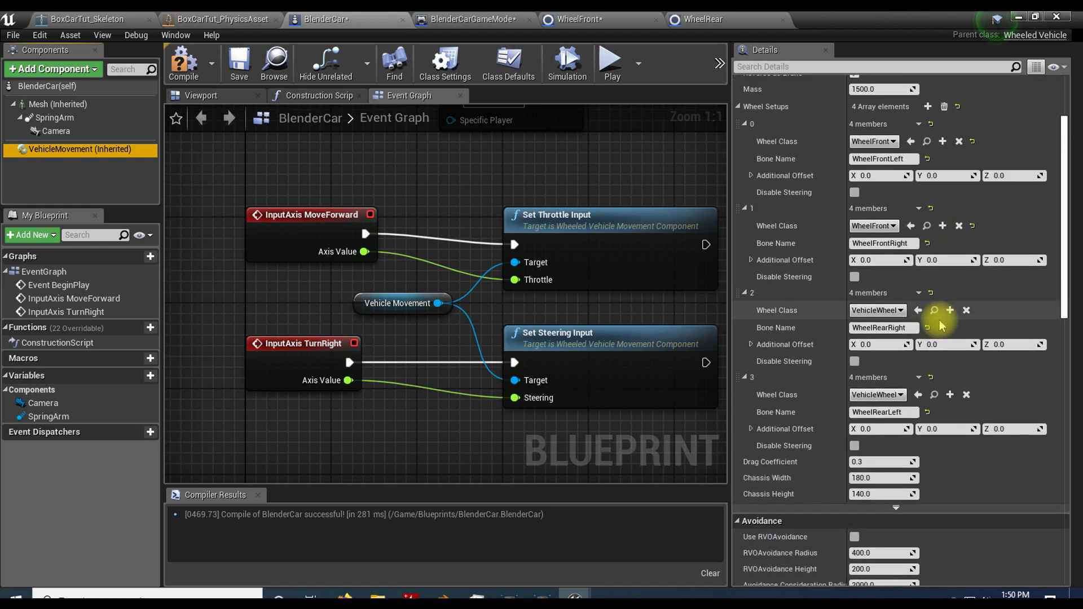
left_click(880, 310)
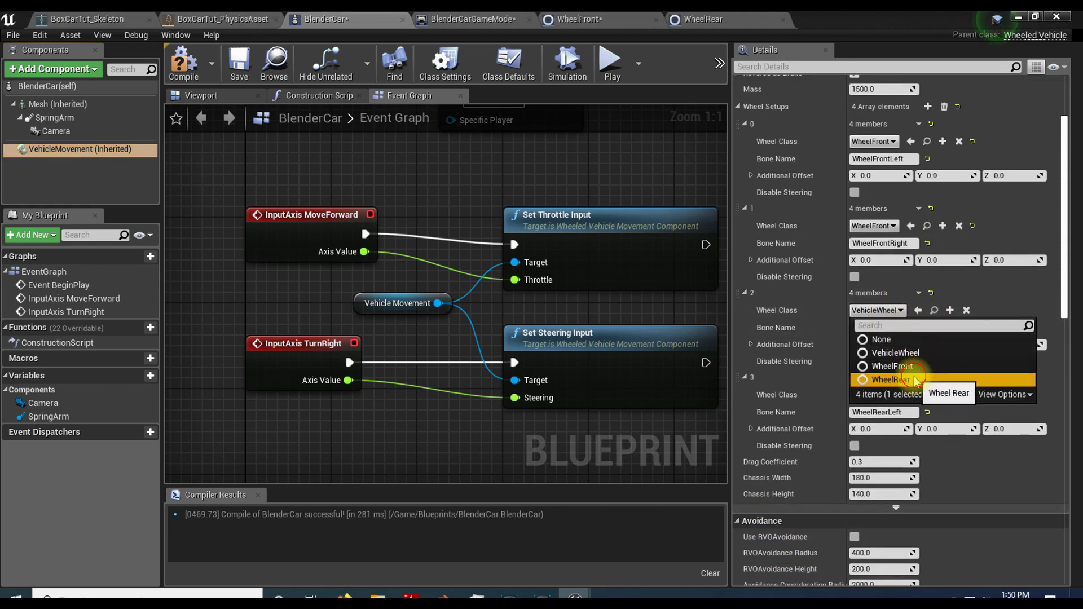
left_click(891, 379)
left_click(892, 395)
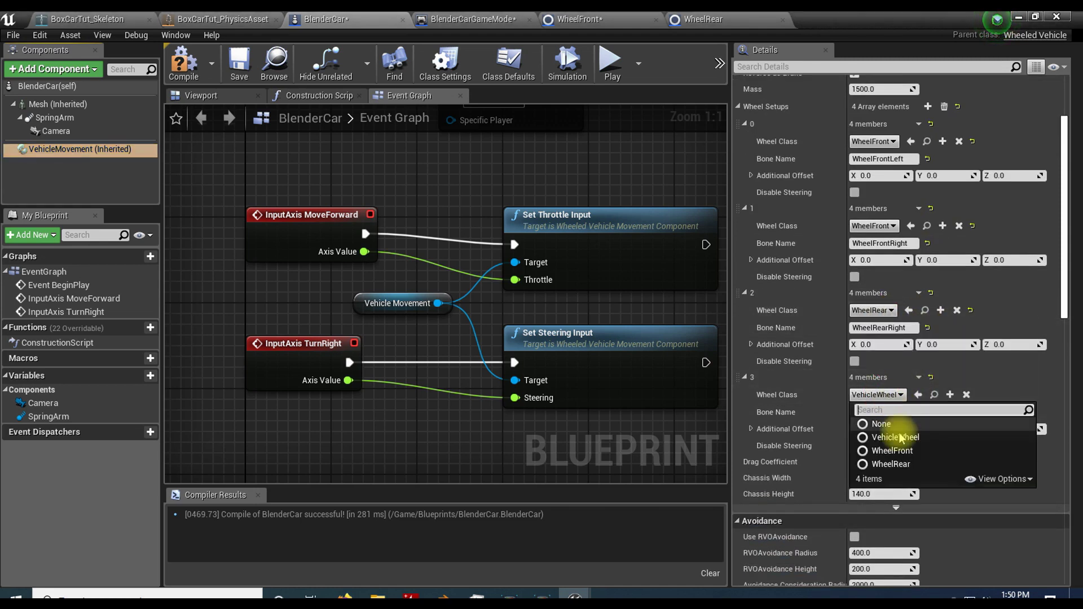
left_click(890, 465)
left_click(183, 63)
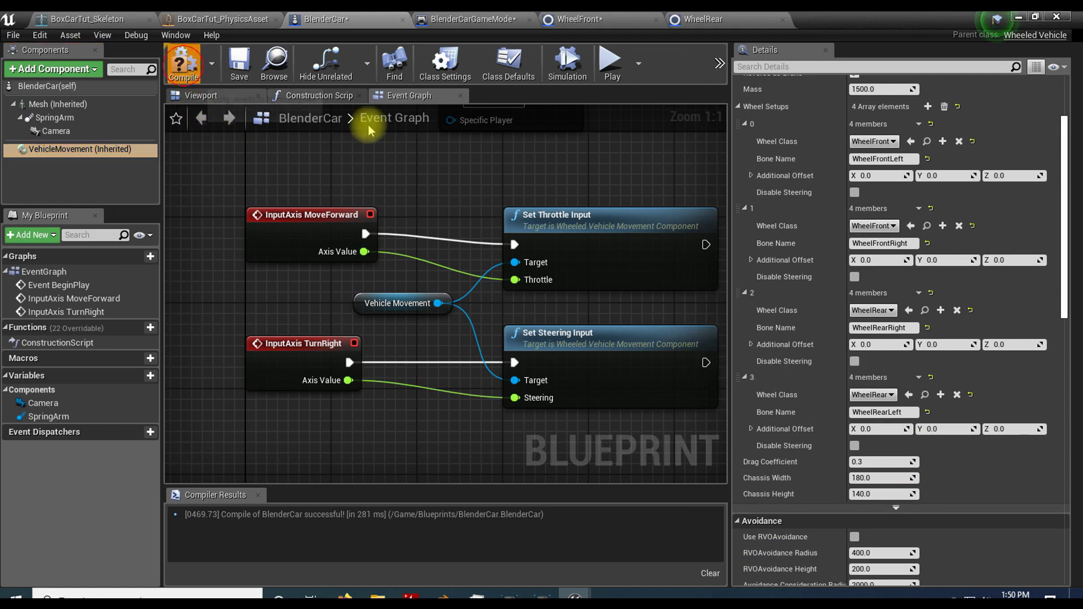
Return to the level editor, play the level to test driving and steering with the new wheel classes, and stop the session.
left_click(1016, 18)
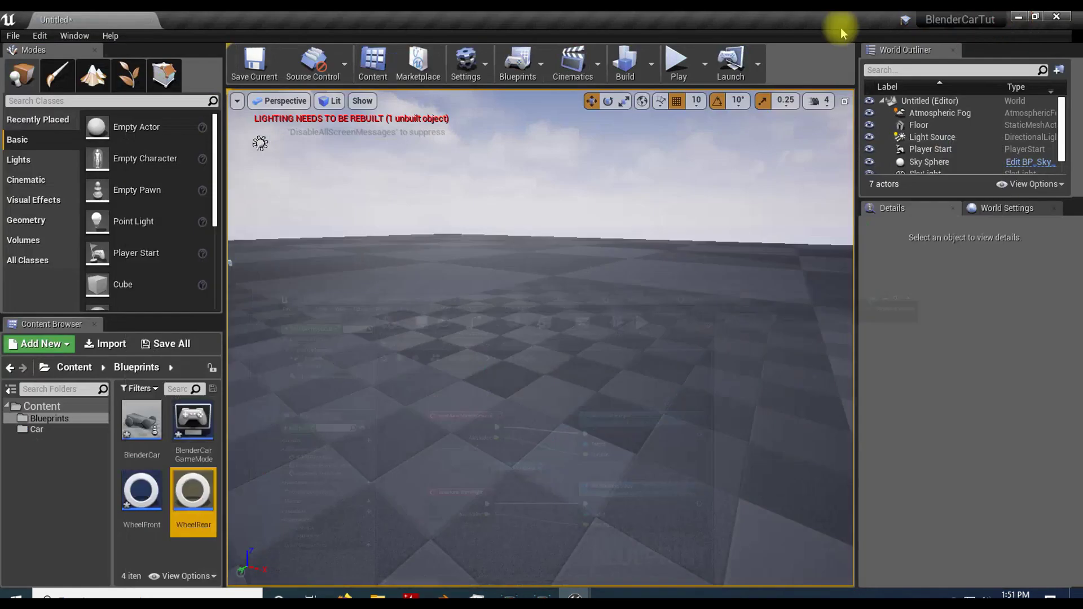
left_click(676, 77)
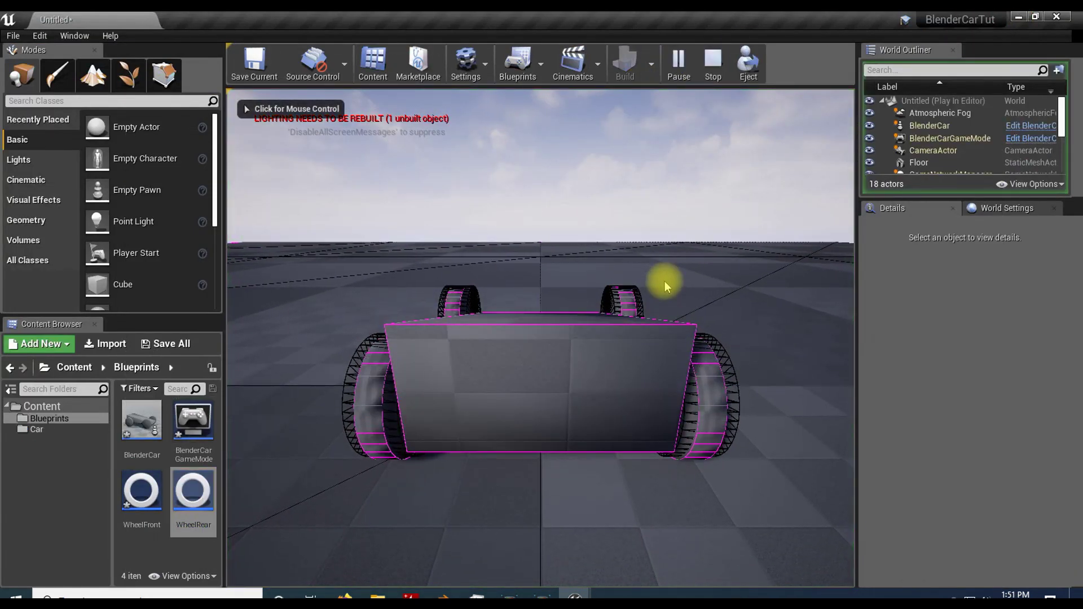
left_click(665, 281)
key("w")
key("a")
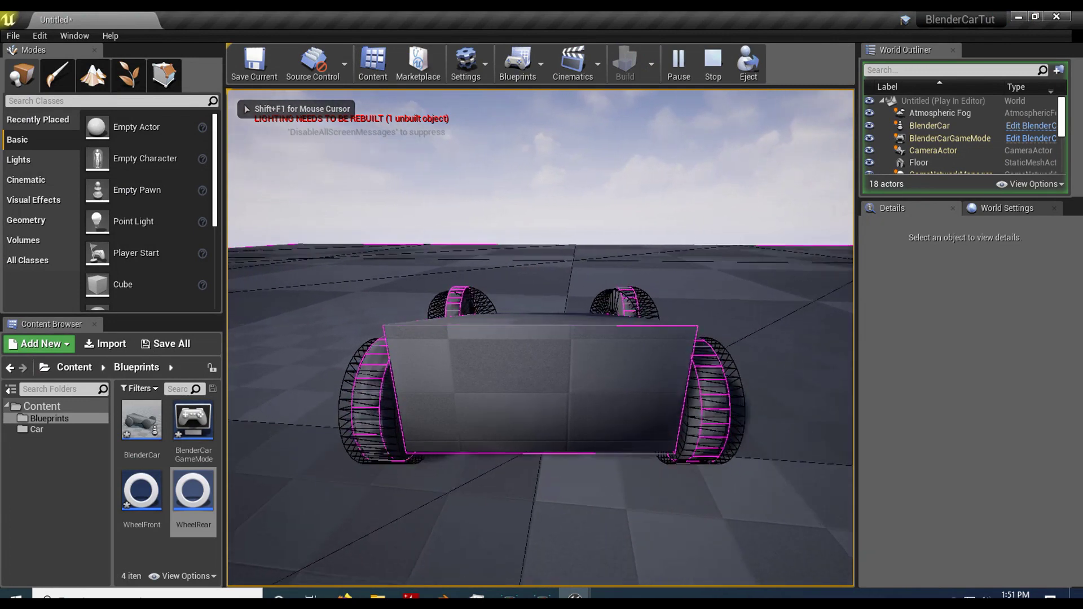
key("d")
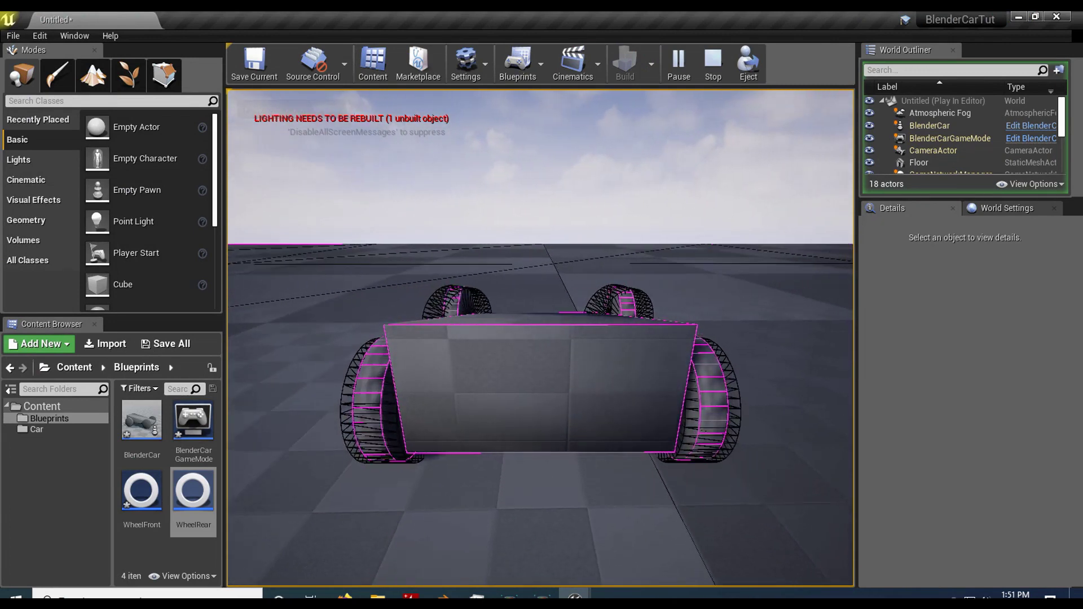
key("s")
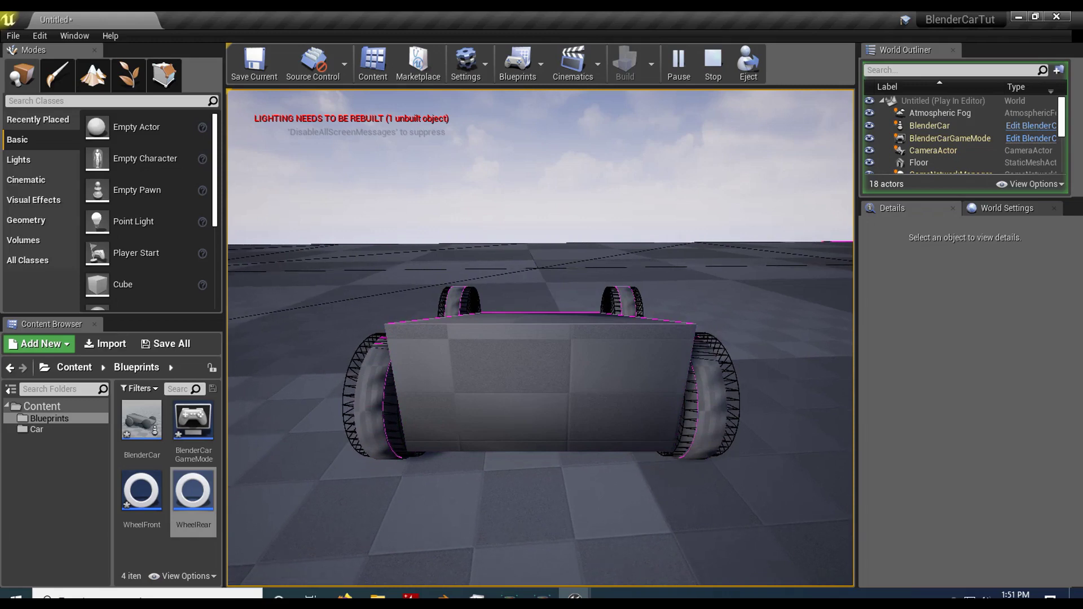
key("a")
key("d")
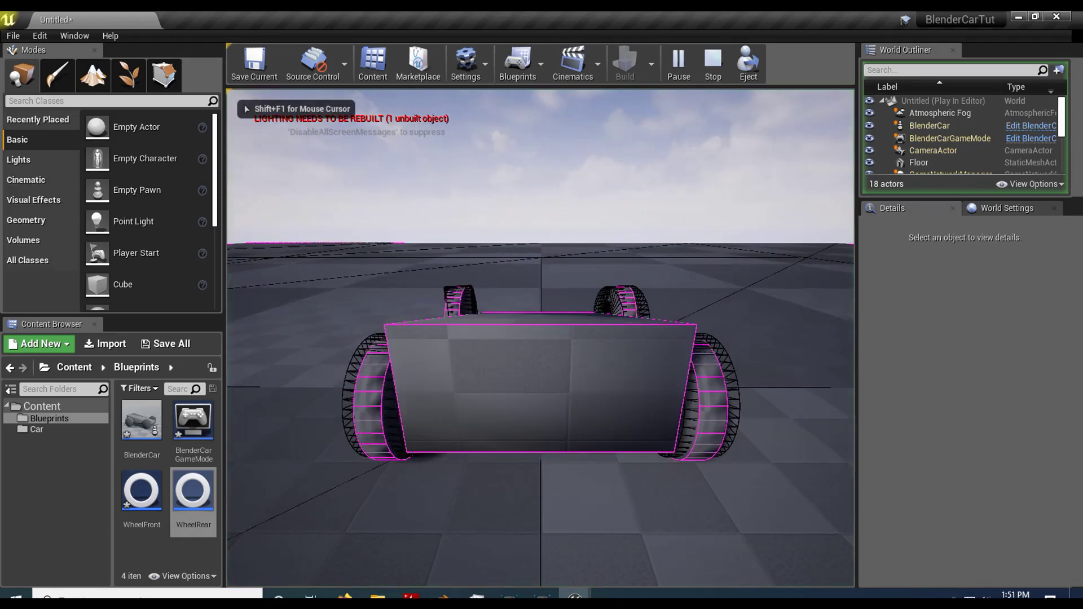
key("w")
key("a")
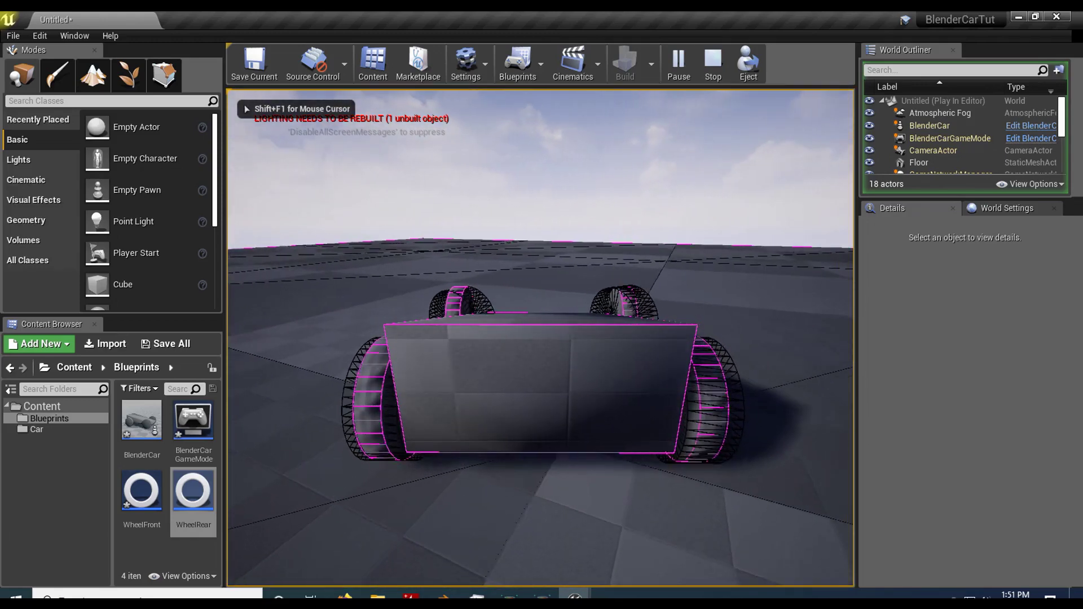
key("d")
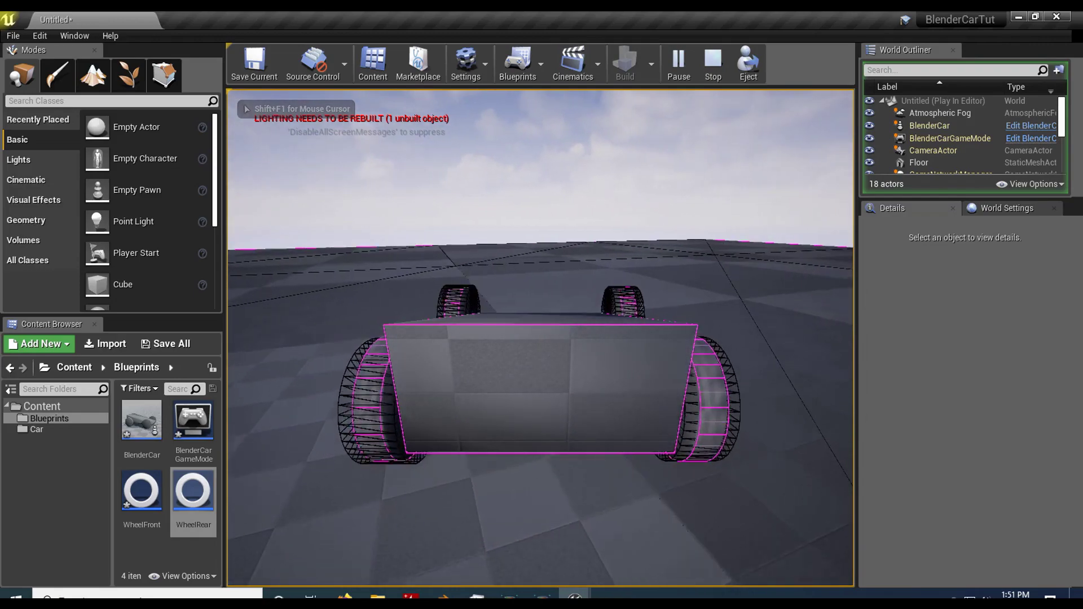
key("a")
key("d")
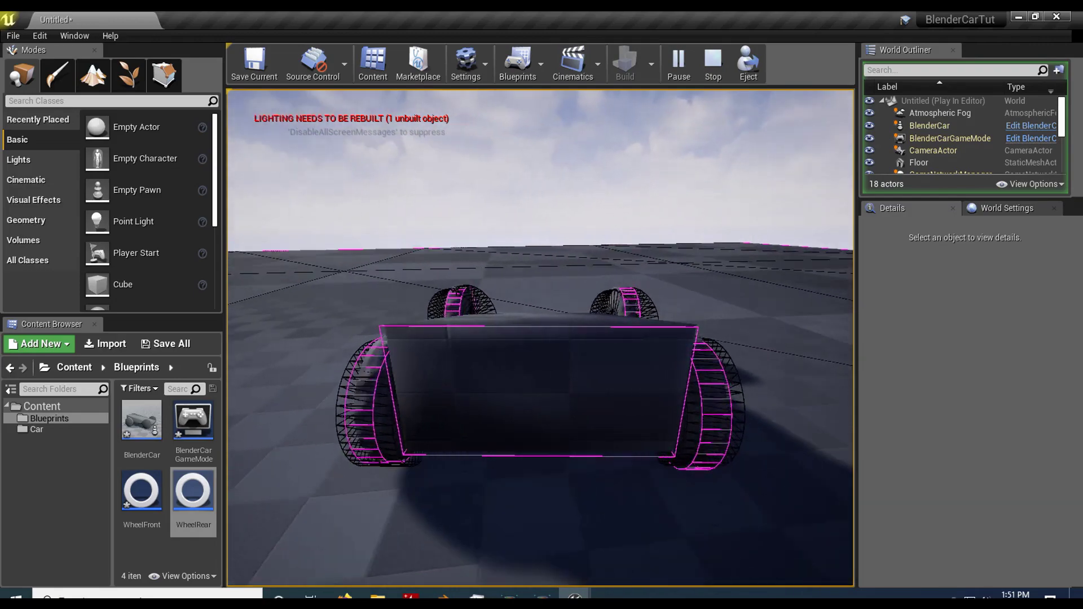
key("d")
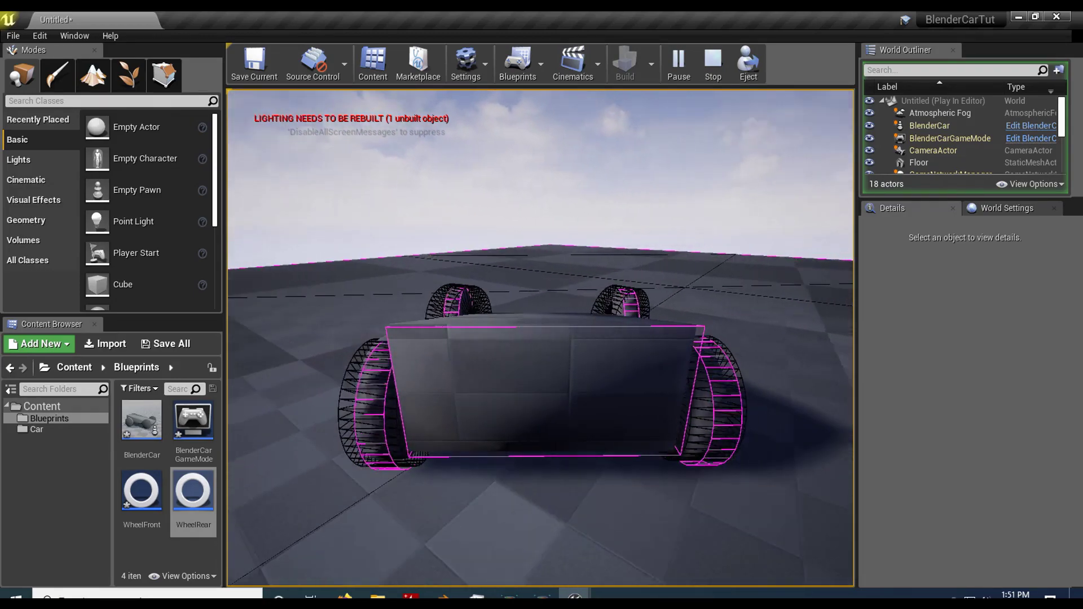
key("Escape")
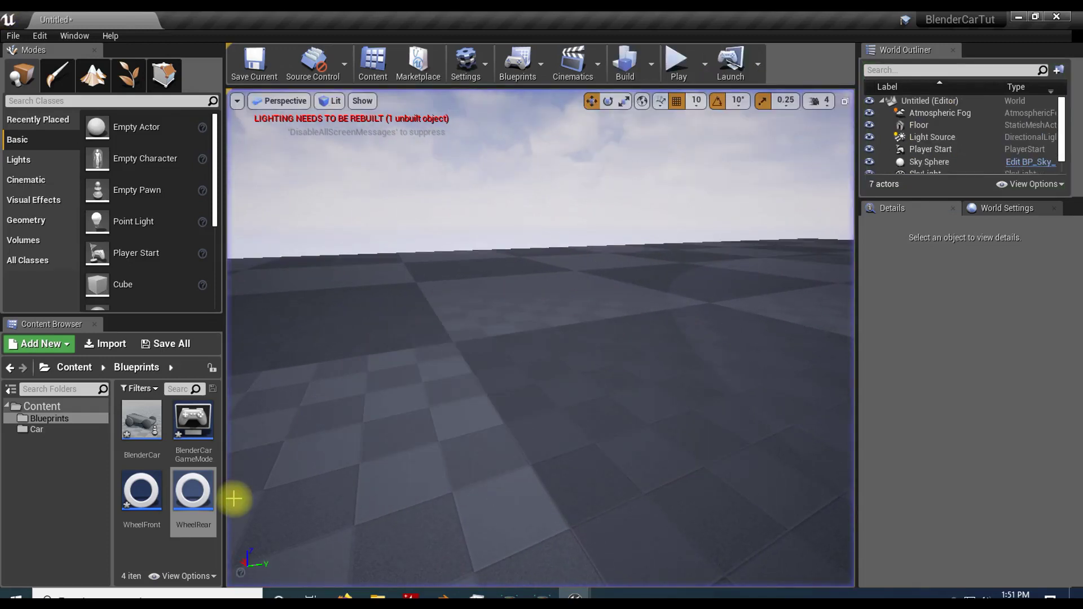
Create an Animation Blueprint in the Blueprints folder with VehicleAnimInstance as parent and BoxCarTut_Skeleton as target skeleton, and name it BlenderCarAnim.
right_click(139, 556)
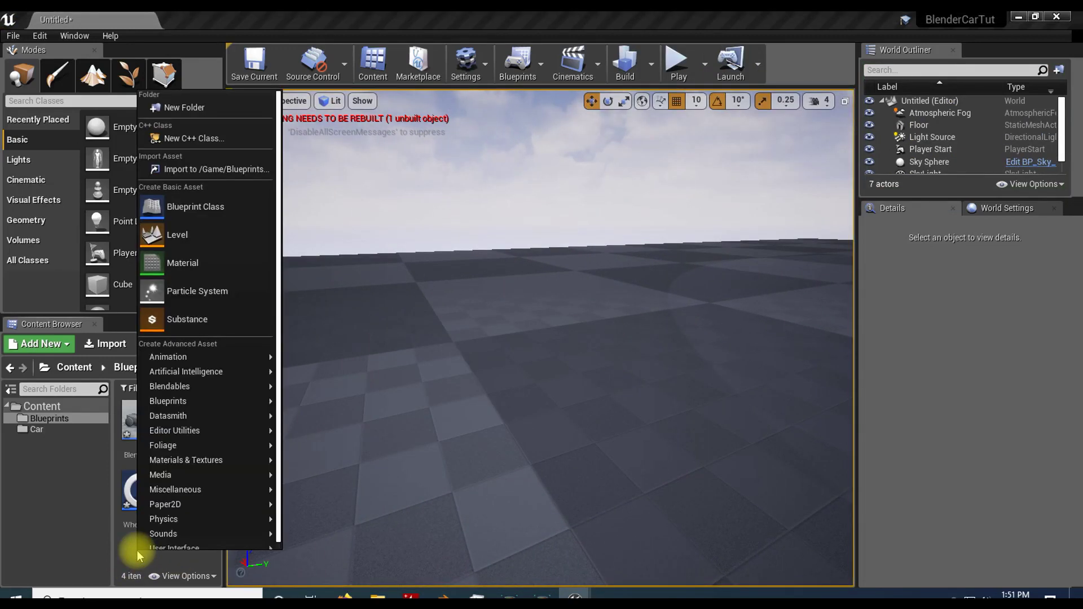
mouse_move(215, 359)
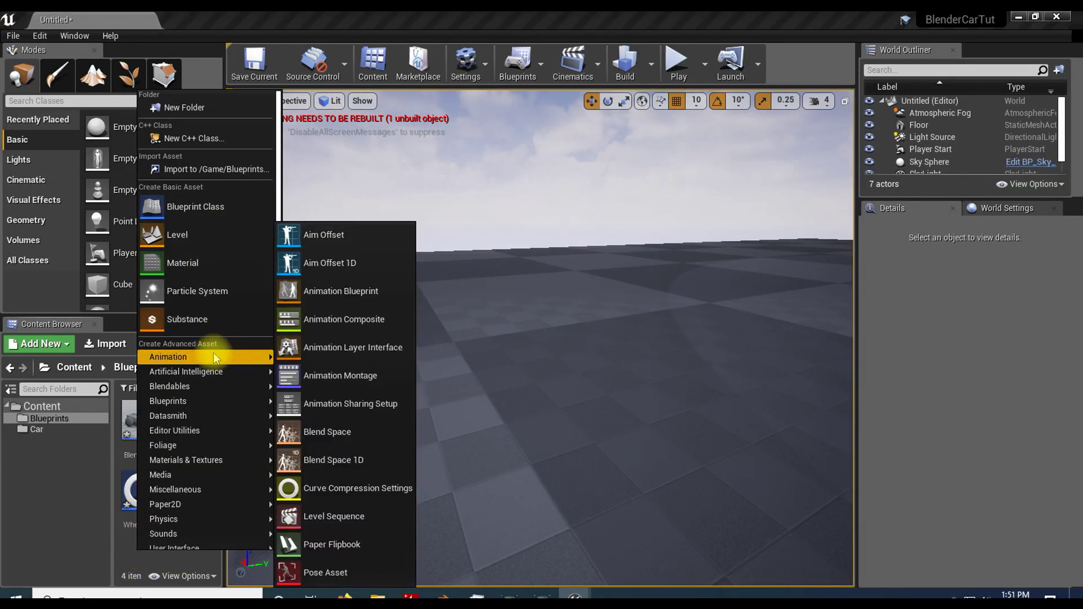
left_click(345, 295)
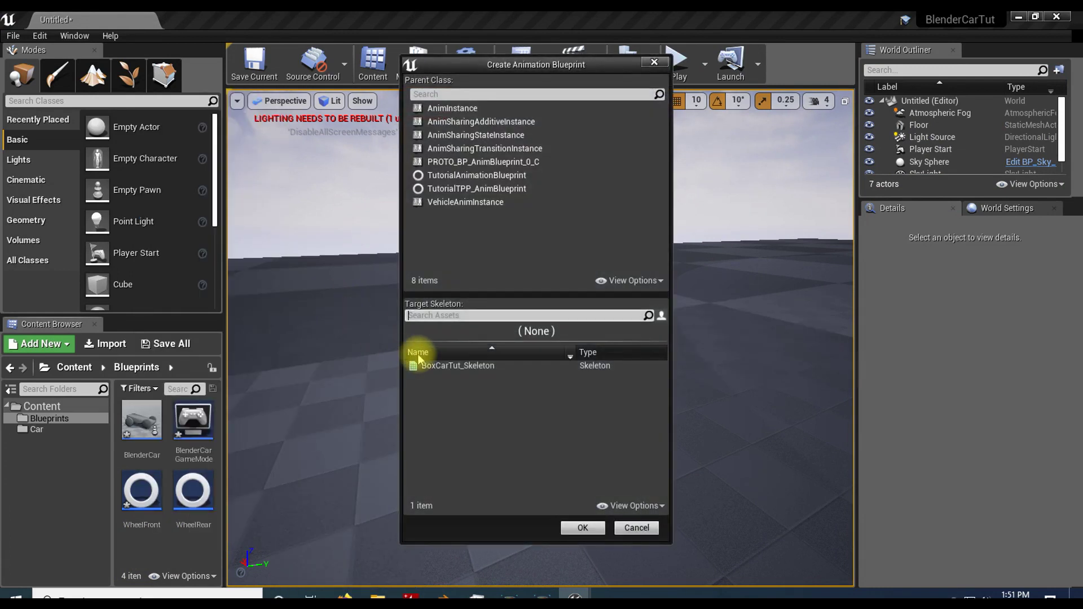
left_click(473, 203)
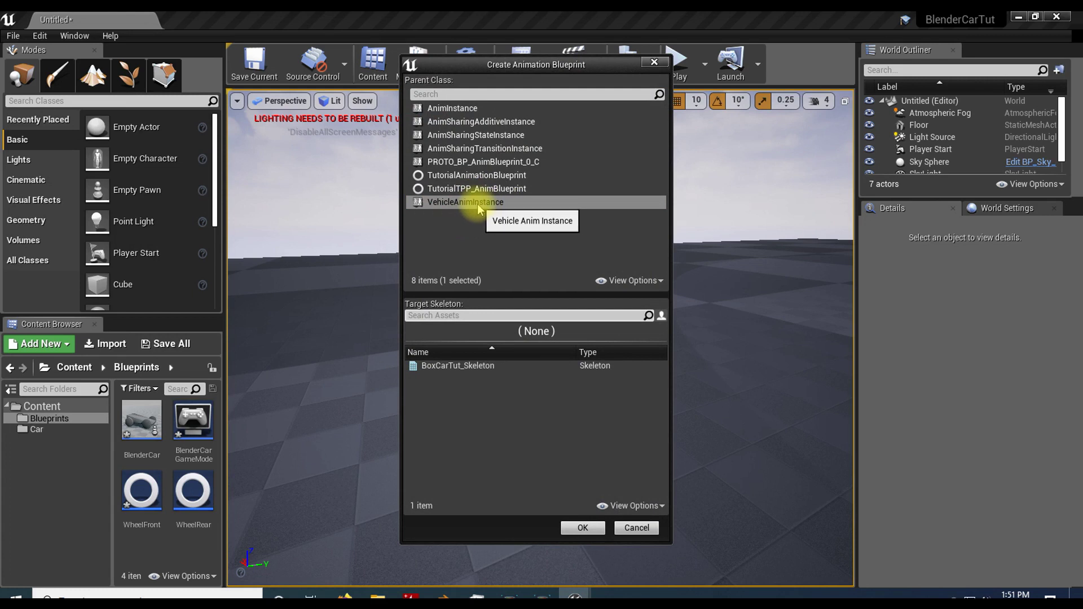
left_click(452, 366)
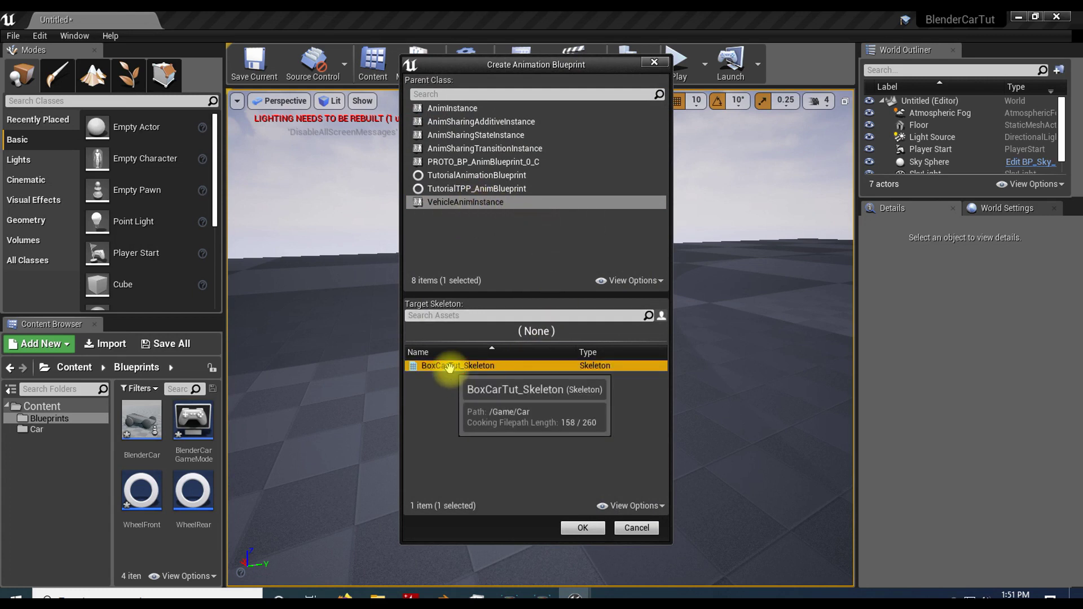
left_click(576, 529)
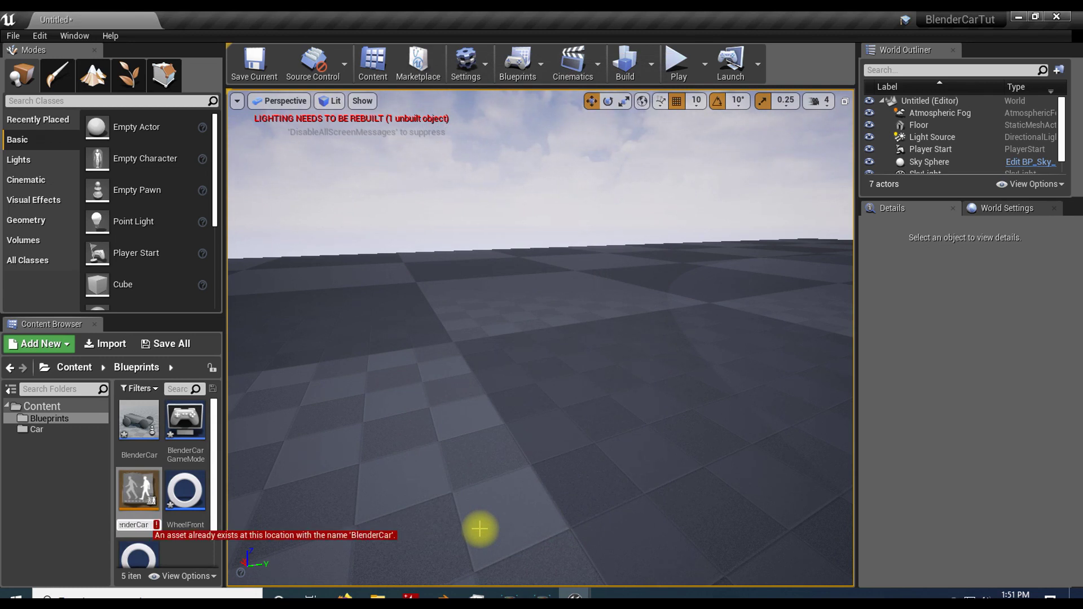
key("Return")
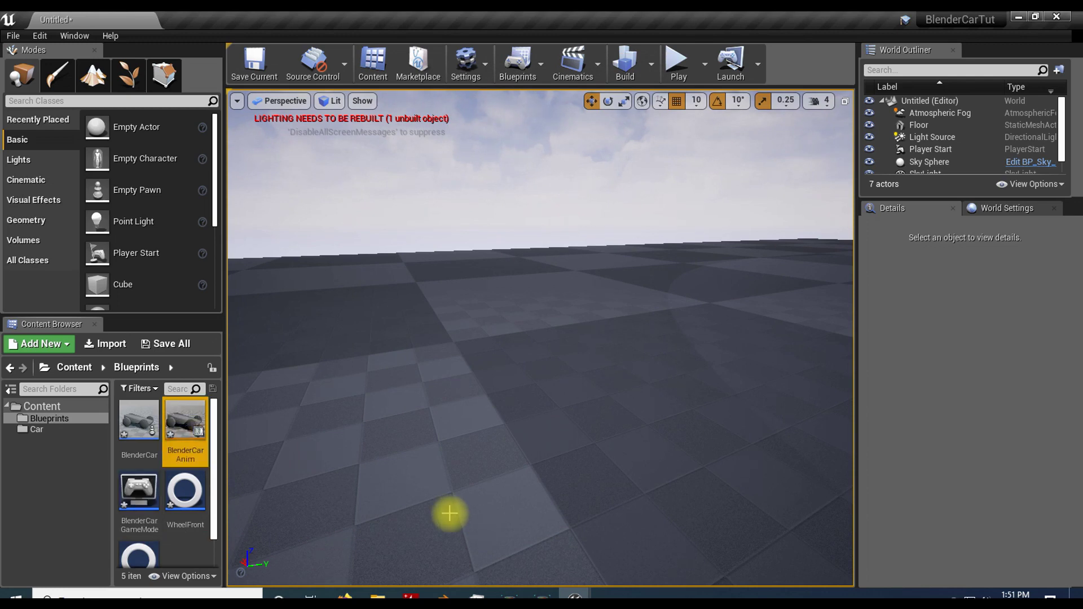
Open BlenderCarAnim and, with context-sensitive filtering off, add a Wheel Handler for WheeledVehicle node feeding the Output Pose result in the AnimGraph.
double_click(183, 429)
right_click_drag(326, 380, 581, 353)
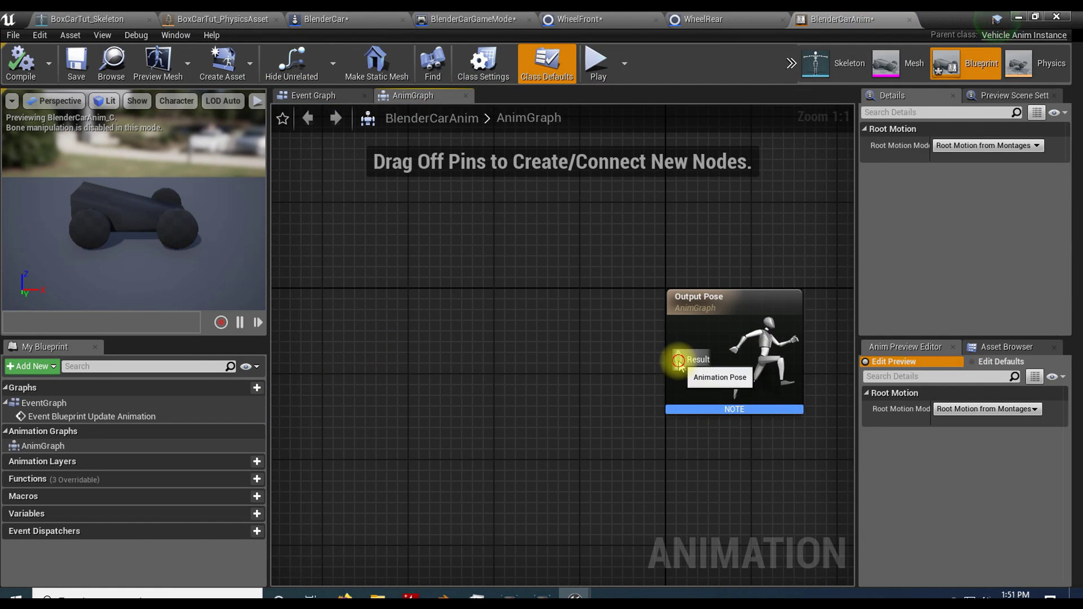
left_click_drag(677, 360, 556, 364)
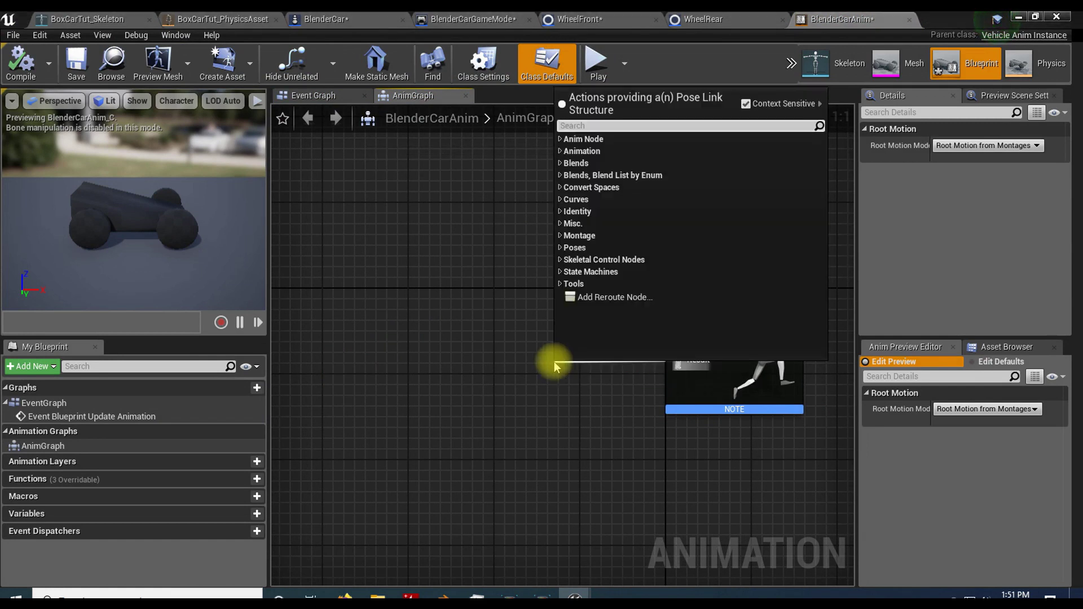
type("wheel")
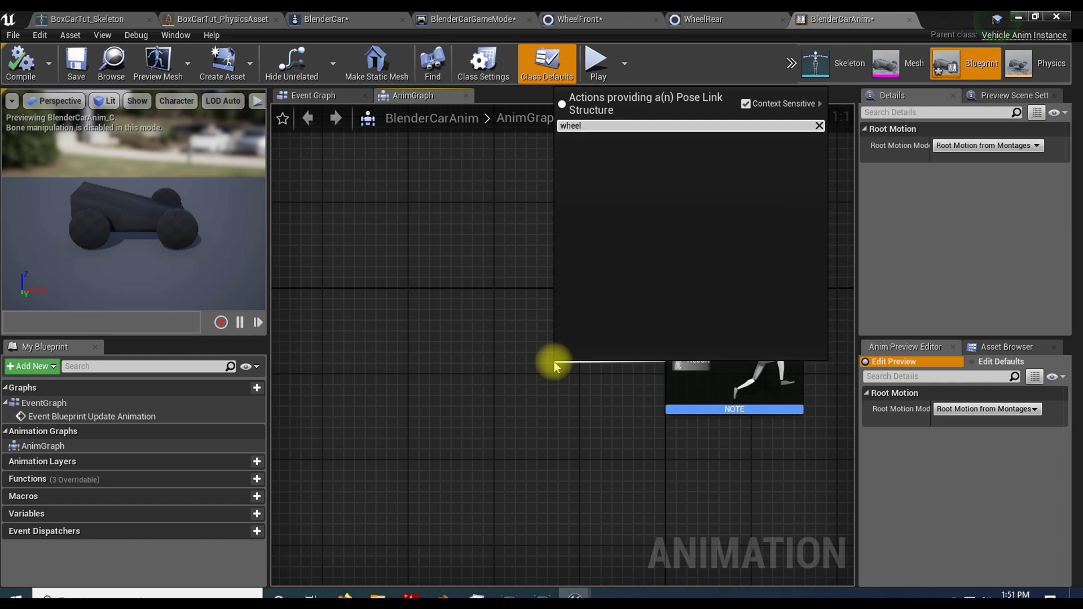
left_click(746, 103)
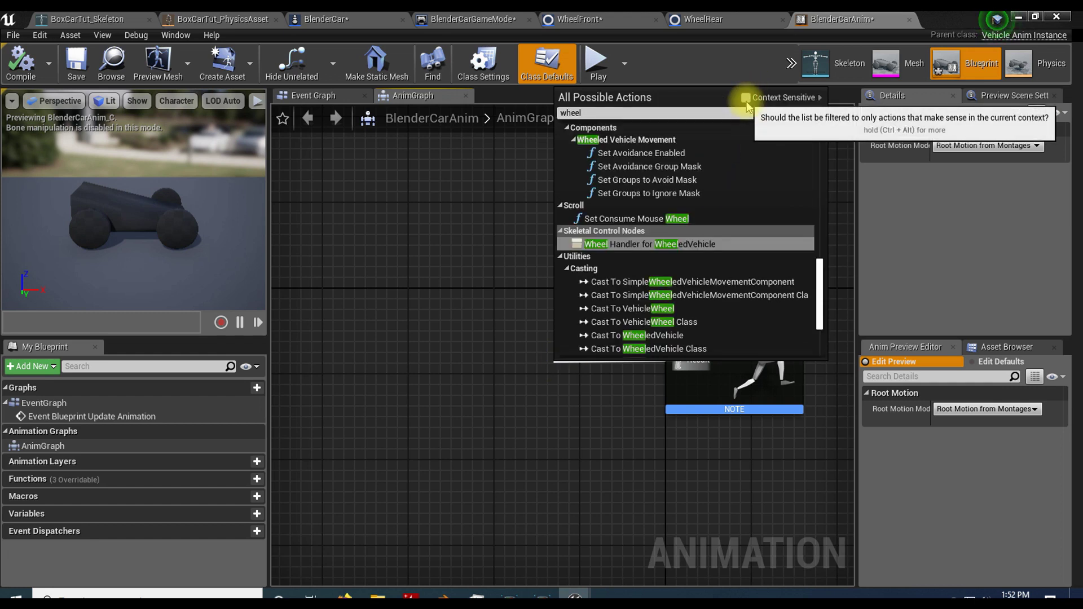
left_click(639, 245)
left_click_drag(587, 403, 417, 335)
left_click_drag(649, 350, 581, 320)
Connect a Mesh Space Ref Pose node to the Wheel Handler's Component Pose input and compile the animation blueprint.
right_click_drag(546, 263, 650, 246)
left_click_drag(512, 325, 395, 290)
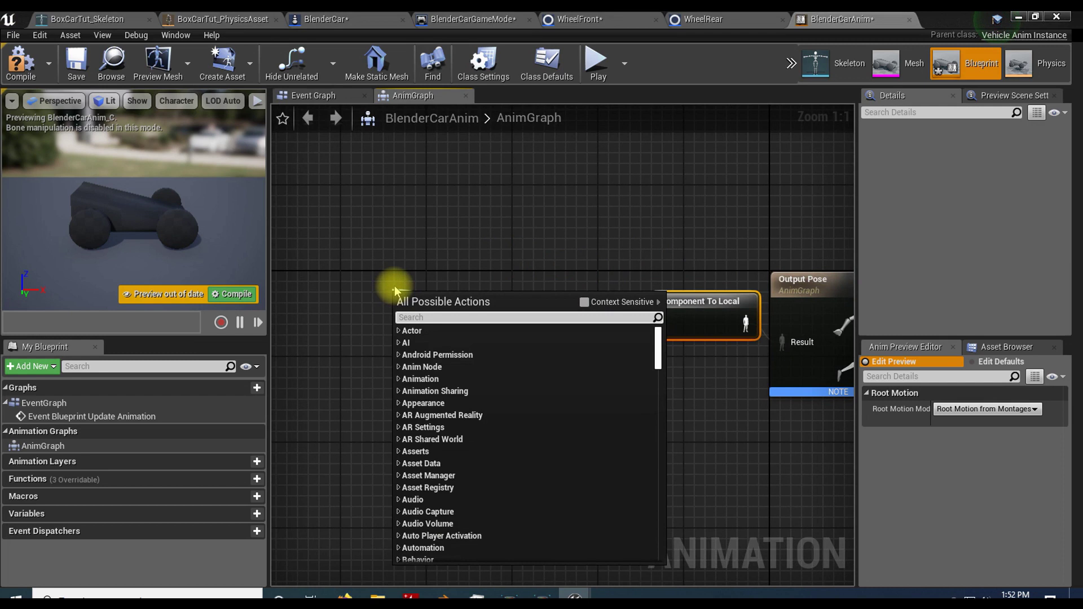
type("mesh")
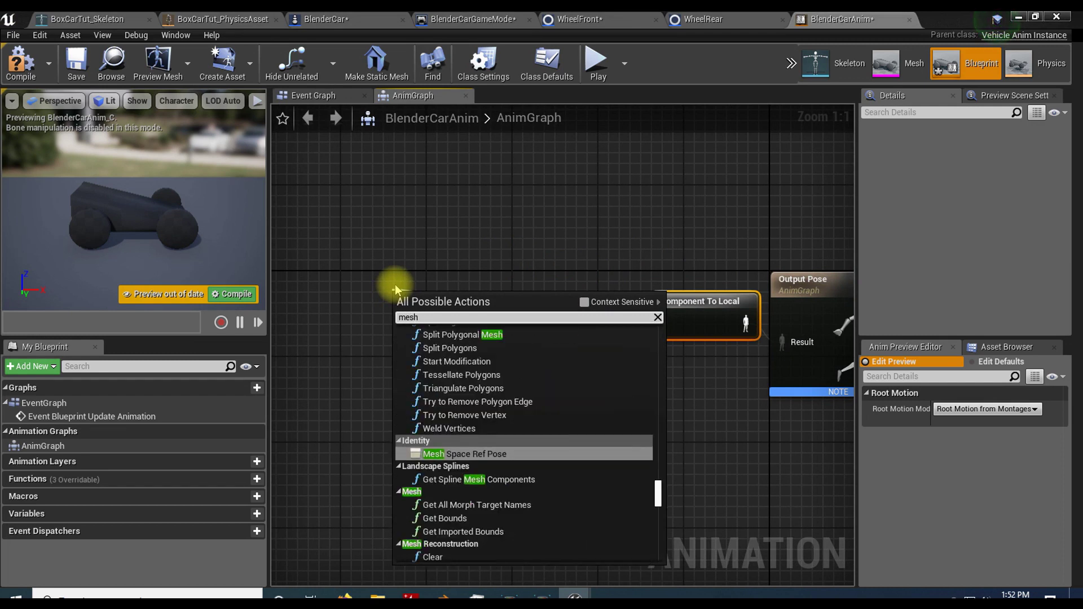
left_click(495, 454)
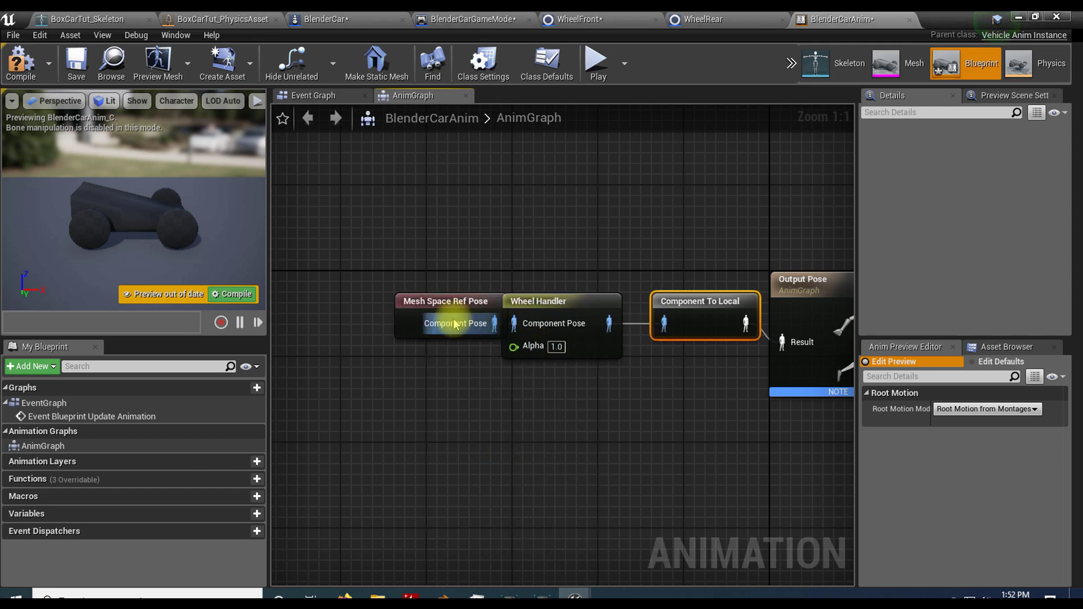
left_click_drag(454, 323, 390, 312)
left_click(19, 56)
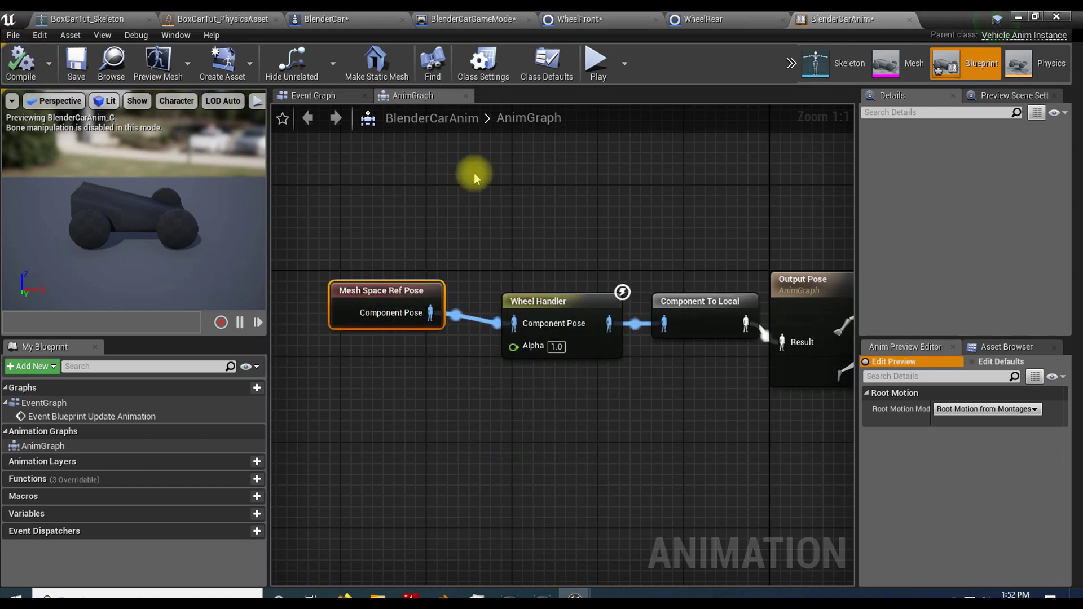
In the BlenderCar blueprint, set the inherited Mesh component's Anim Class to BlenderCarAnim_C and compile.
left_click(335, 22)
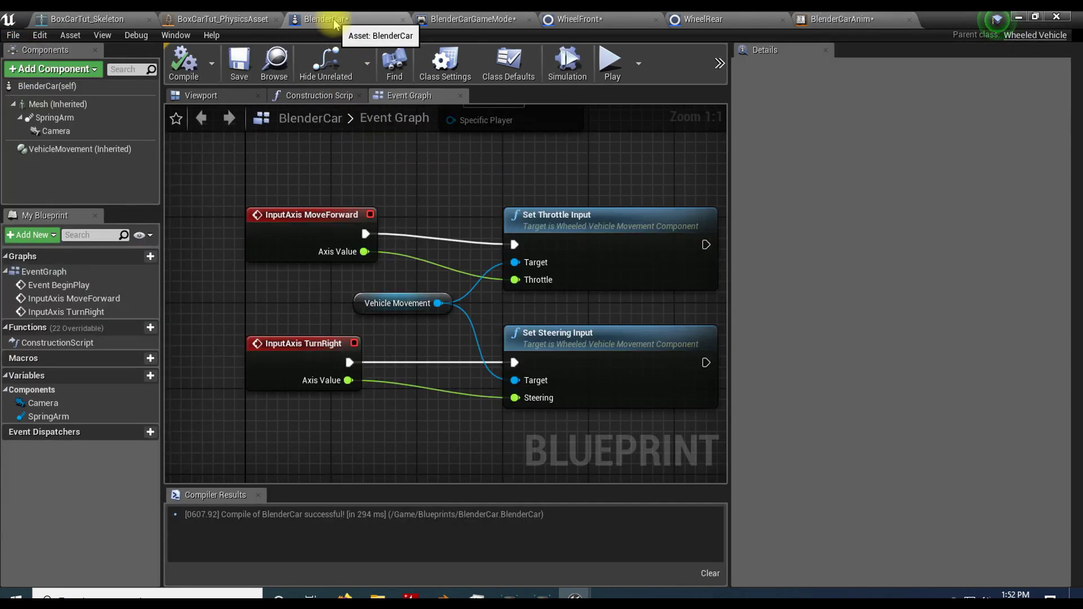
left_click(58, 105)
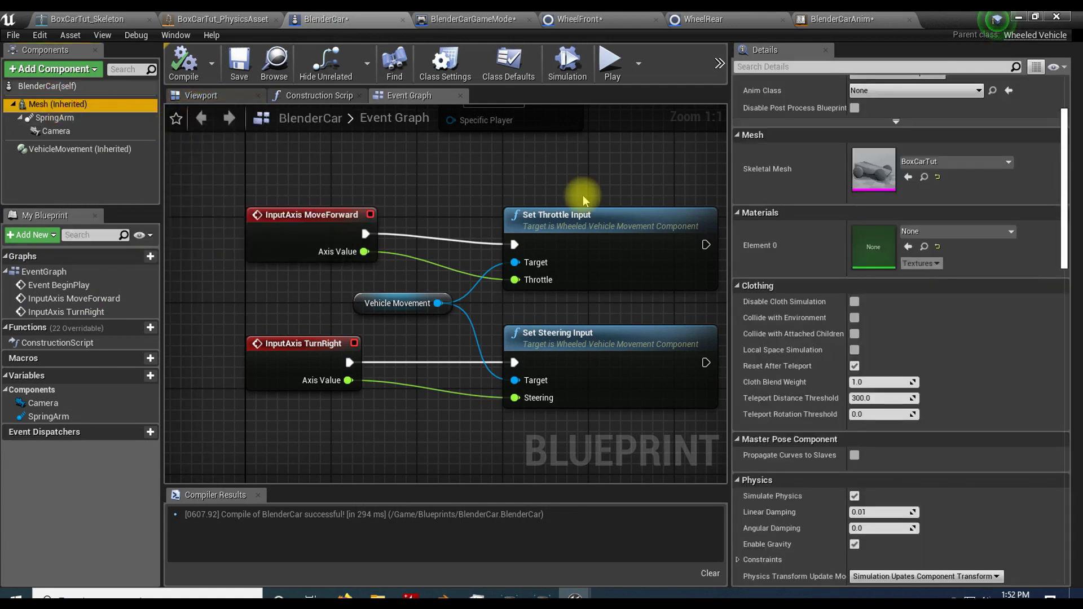
scroll(918, 190, "up", 3)
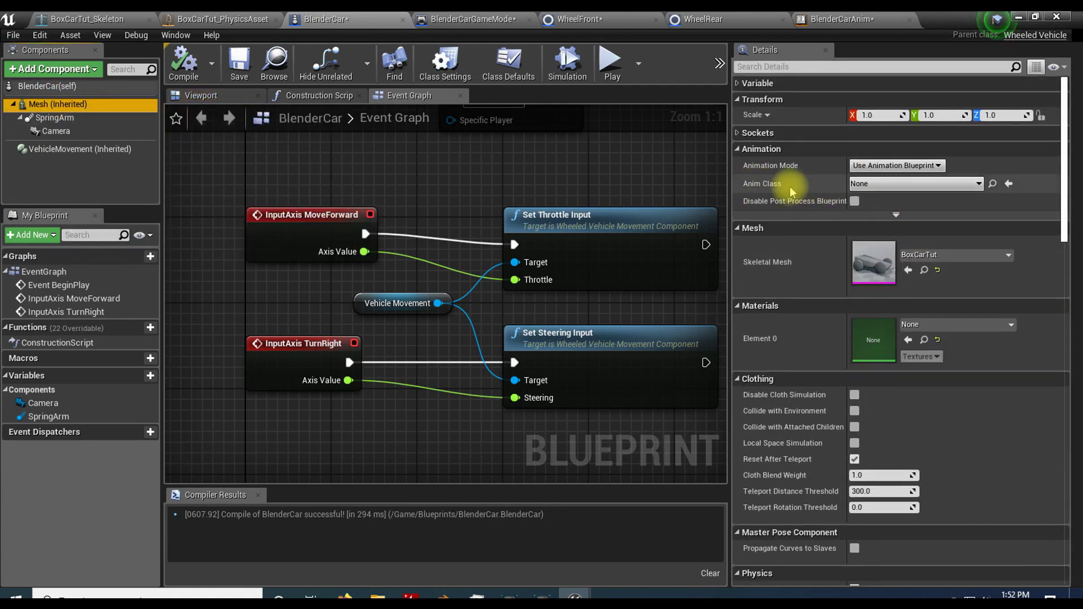
left_click(894, 185)
left_click(931, 357)
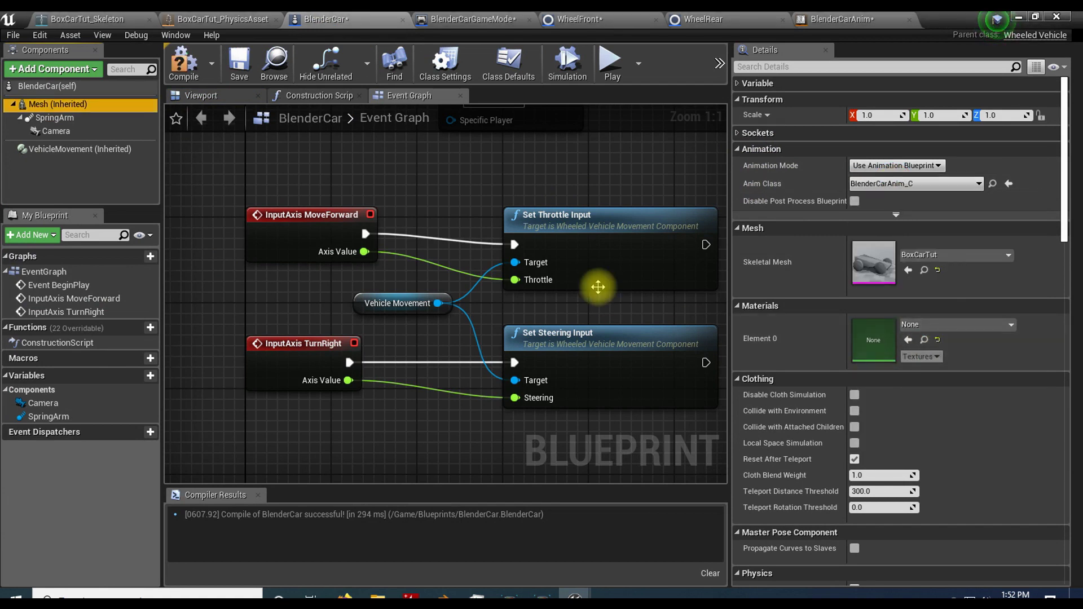
left_click(180, 63)
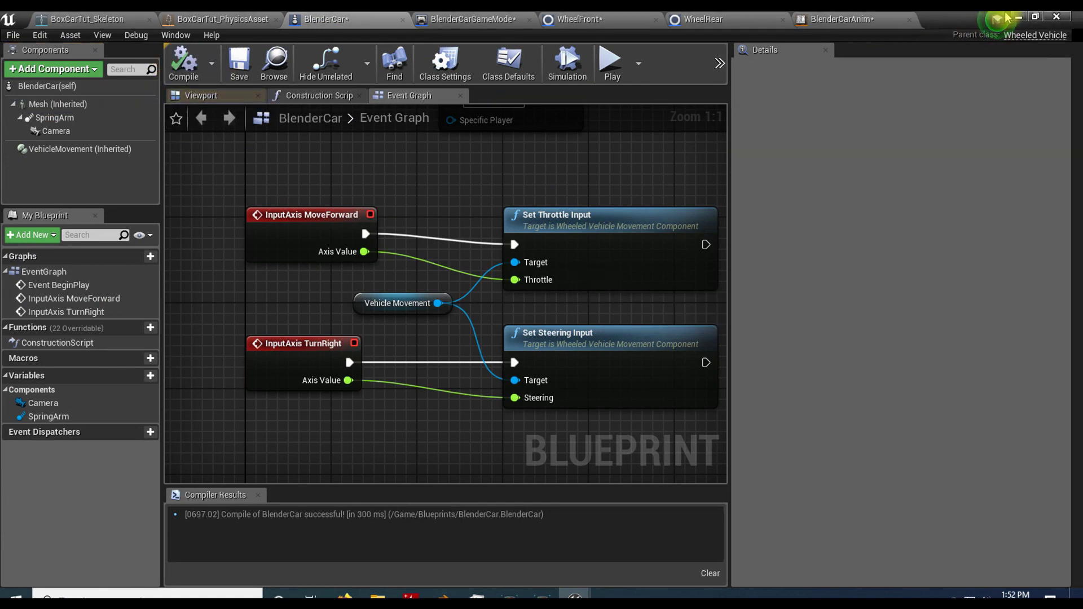
Return to the level editor and play the level, driving forward and steering right and left to check the wheel animation.
left_click(1019, 17)
left_click(677, 56)
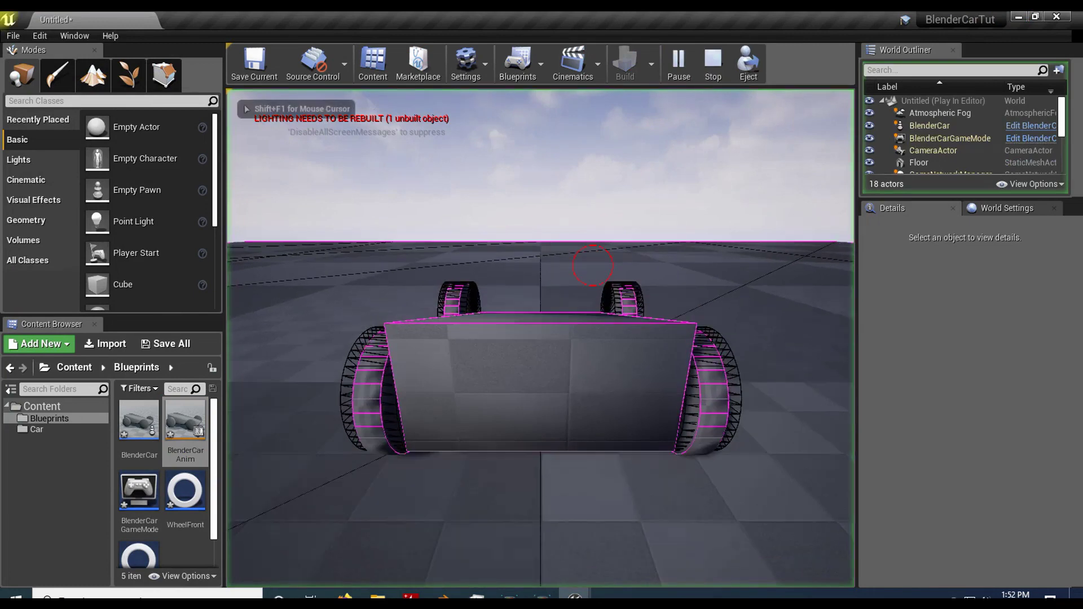
key("w")
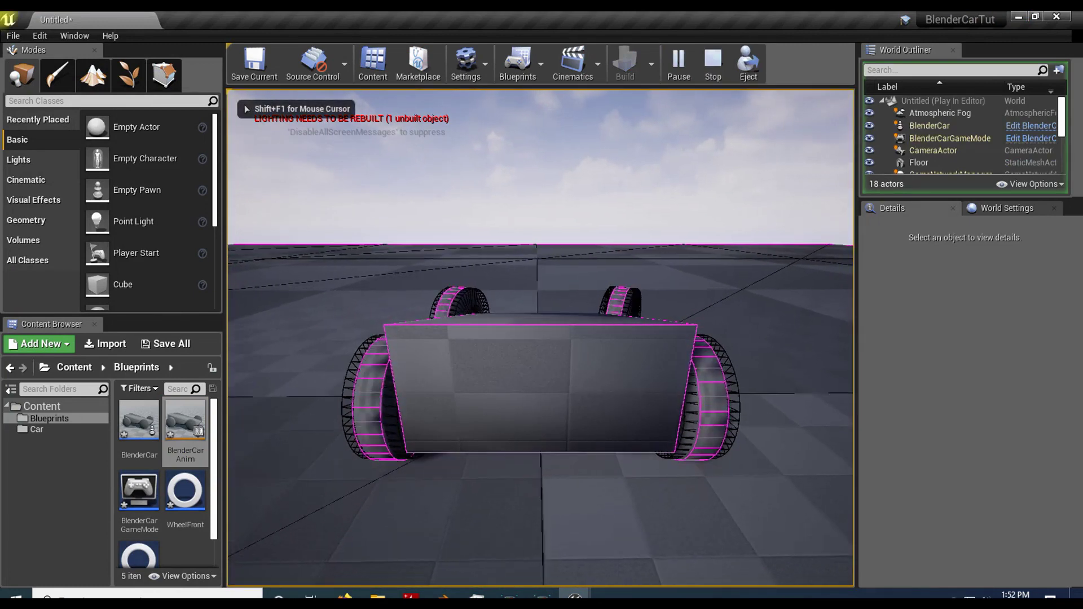
key("d")
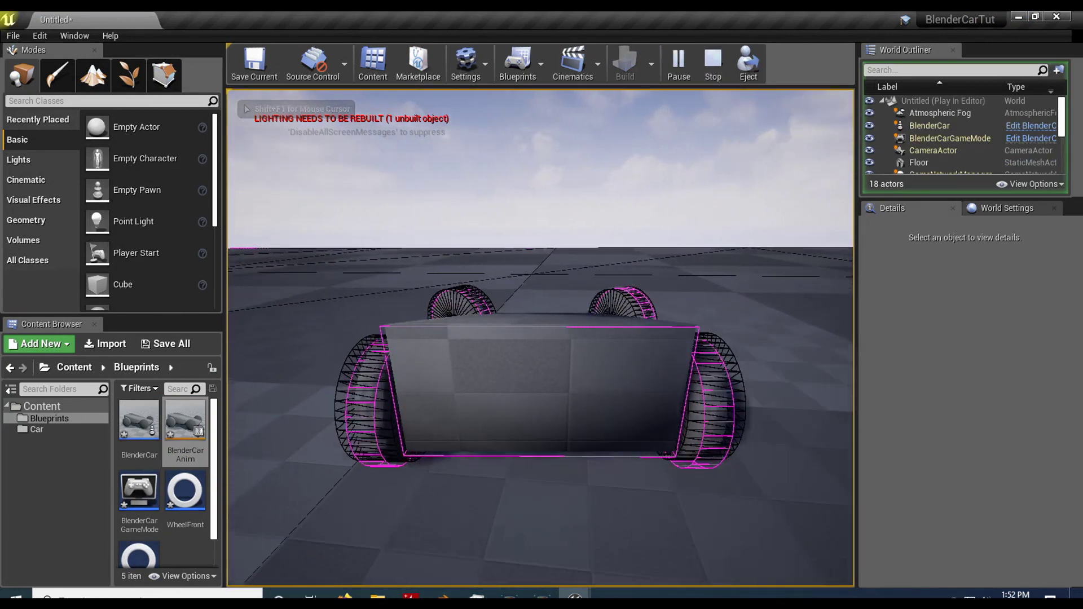
key("a")
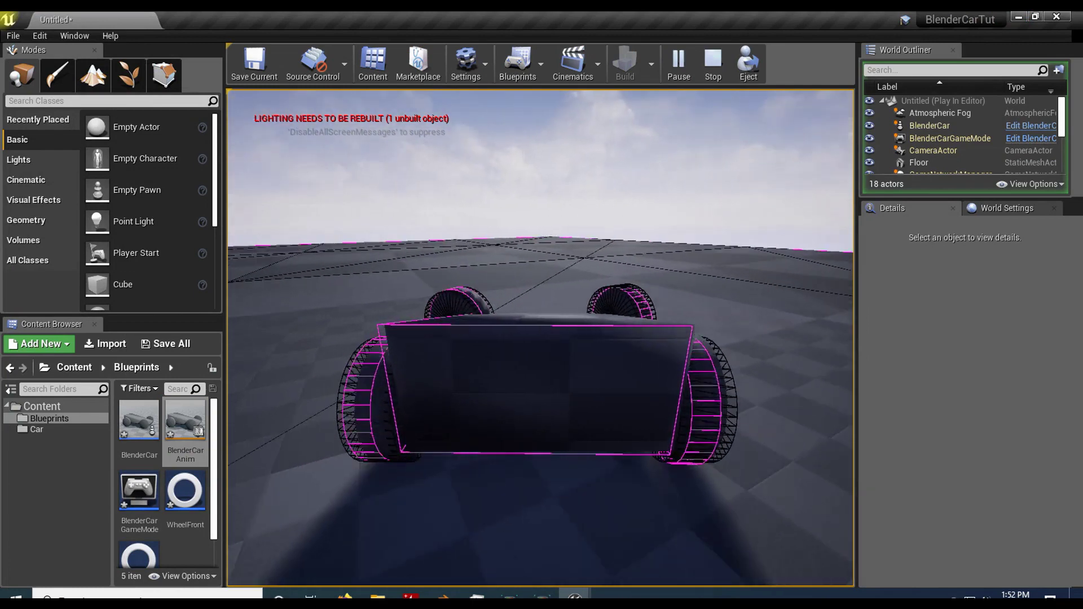